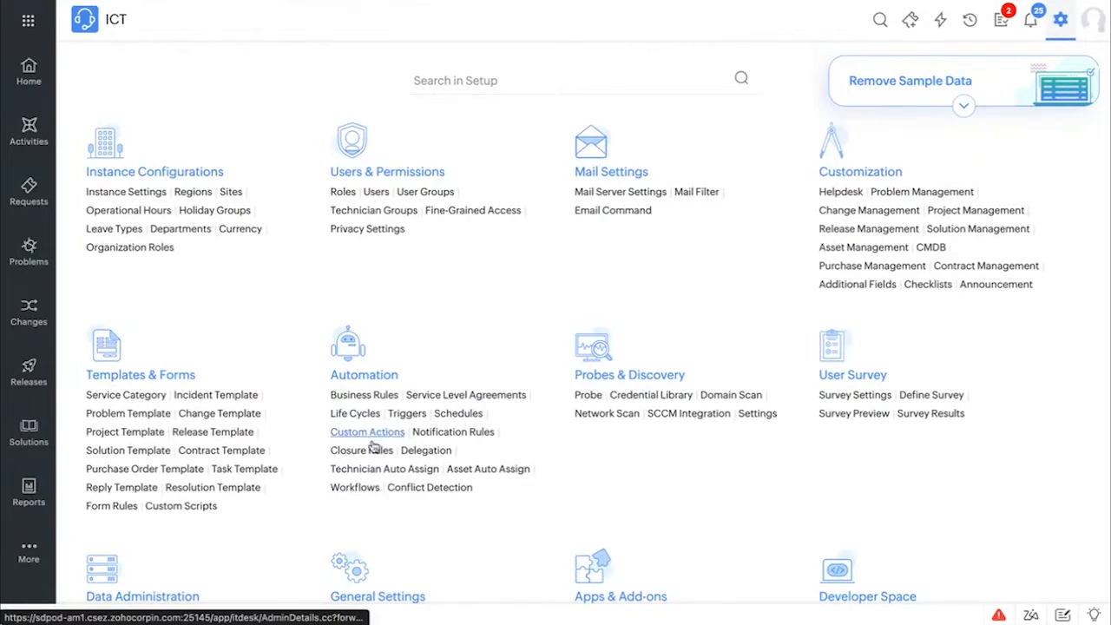
Step: Open the Onboarding Workflow from the service request workflows in the automation setup
{"action": "left_click", "coordinate": [366, 497]}
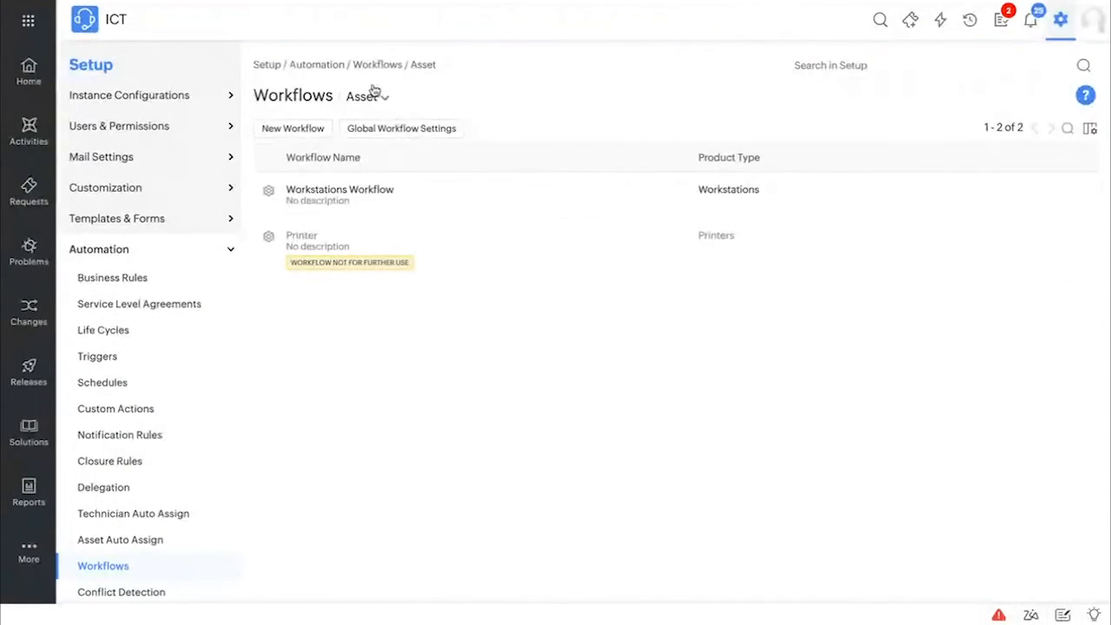
{"action": "left_click", "coordinate": [369, 98]}
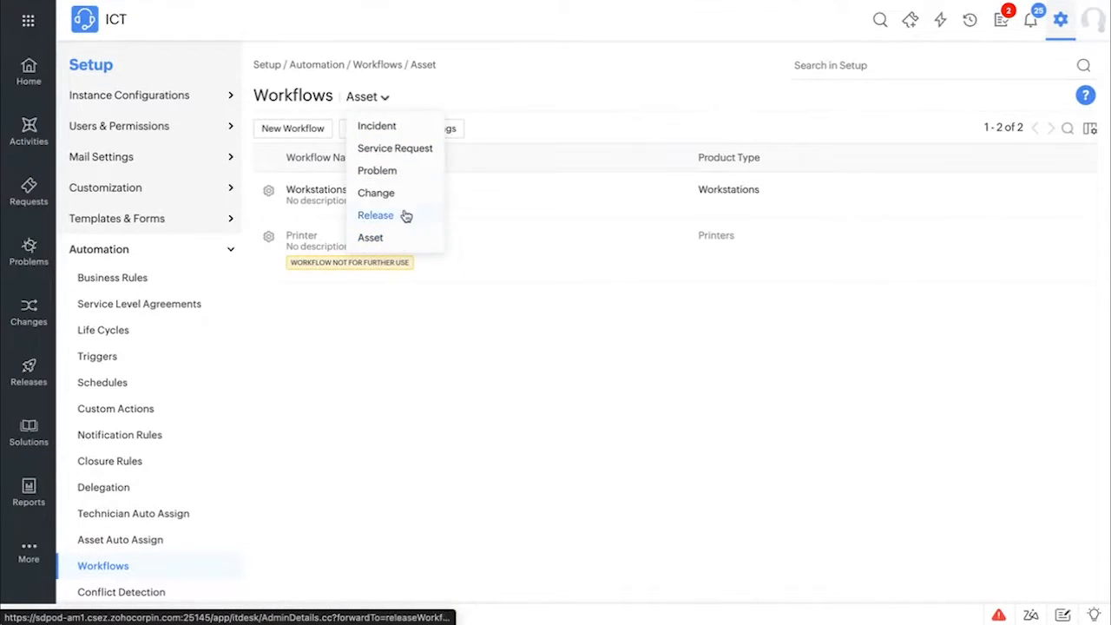
{"action": "left_click", "coordinate": [420, 149]}
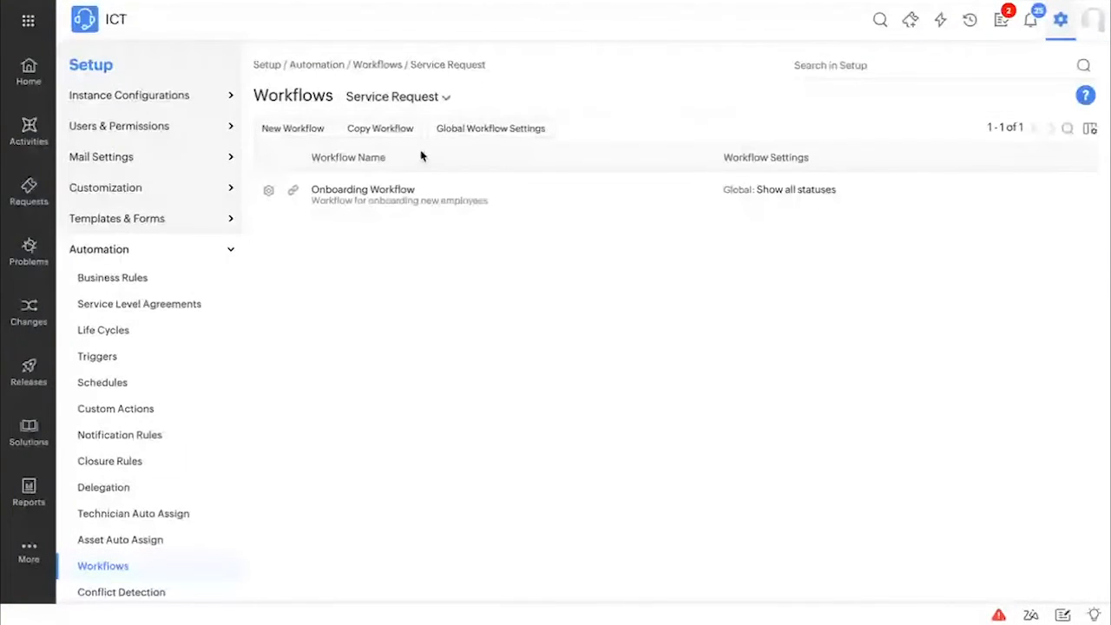
{"action": "left_click", "coordinate": [379, 196]}
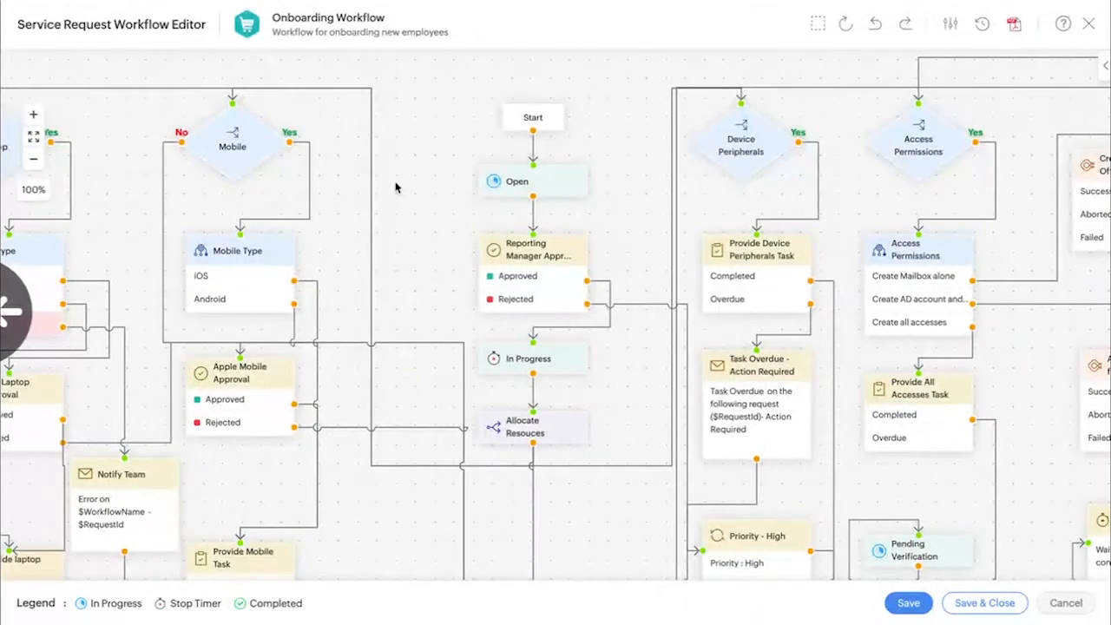
Step: Examine the Onboarding Workflow's approval stage and its laptop, mobile, device peripherals and access permissions branches
{"action": "left_click", "coordinate": [33, 159]}
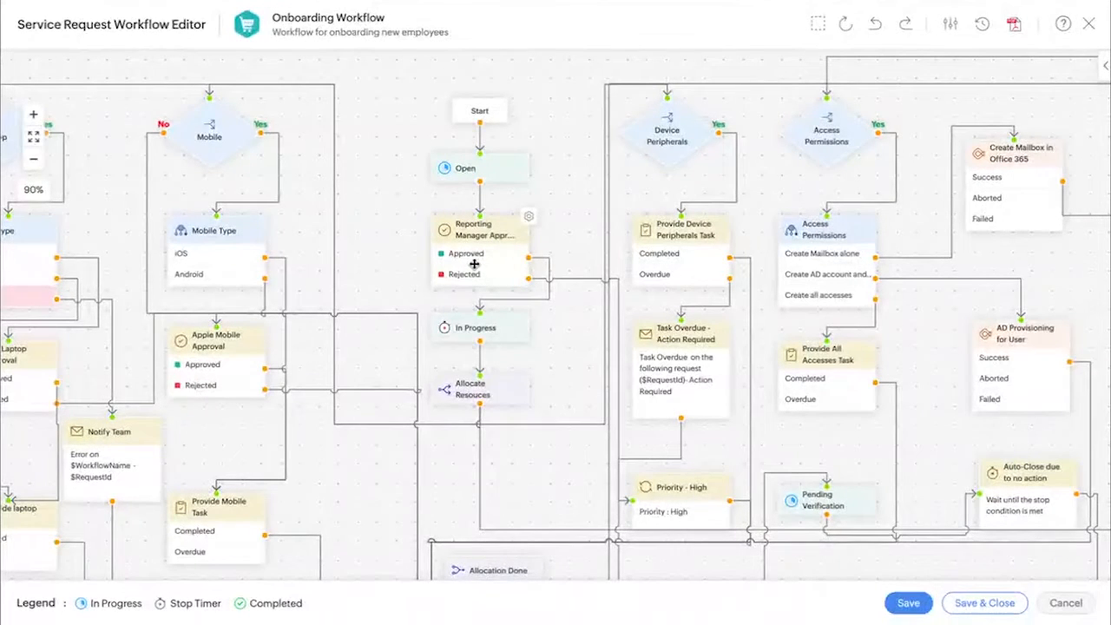
{"action": "left_click_drag", "start_coordinate": [527, 257], "coordinate": [484, 310]}
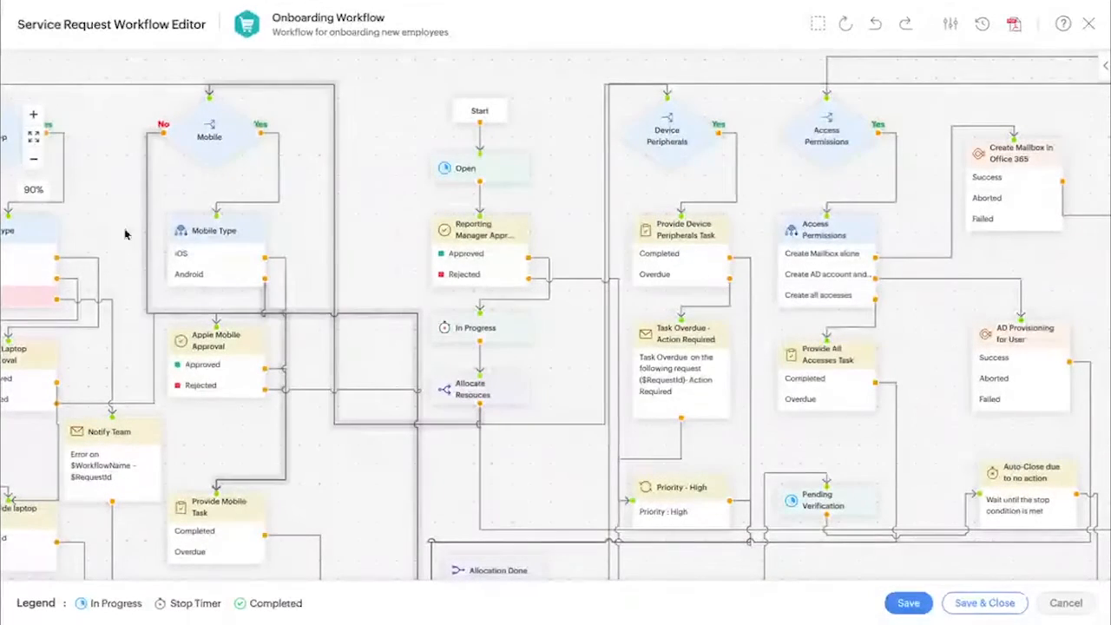
{"action": "left_click", "coordinate": [36, 161]}
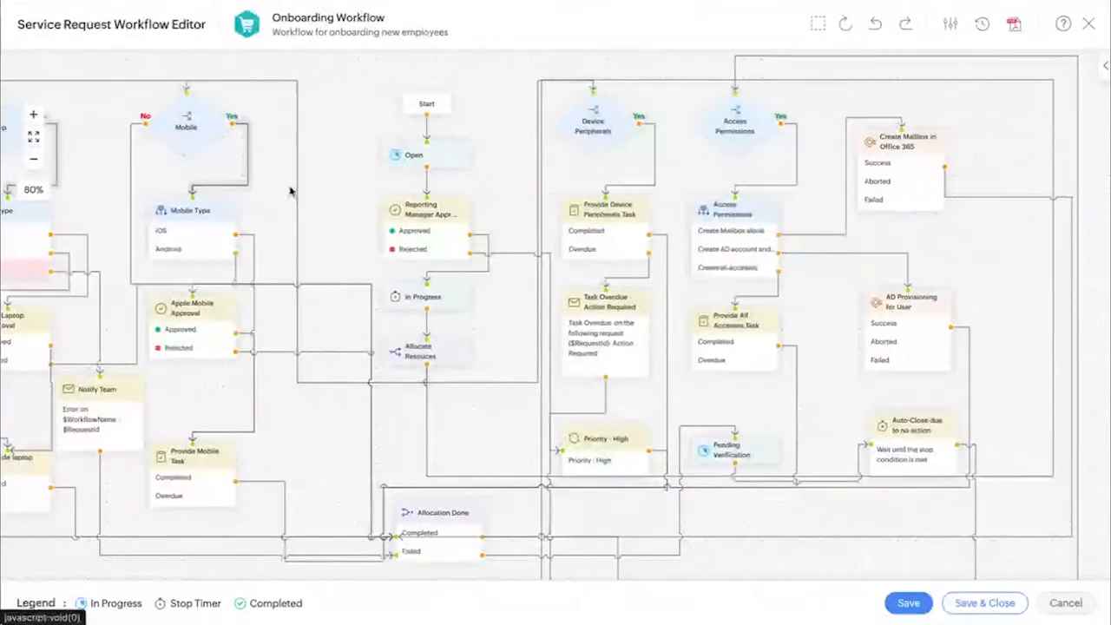
{"action": "left_click_drag", "start_coordinate": [335, 199], "coordinate": [472, 217]}
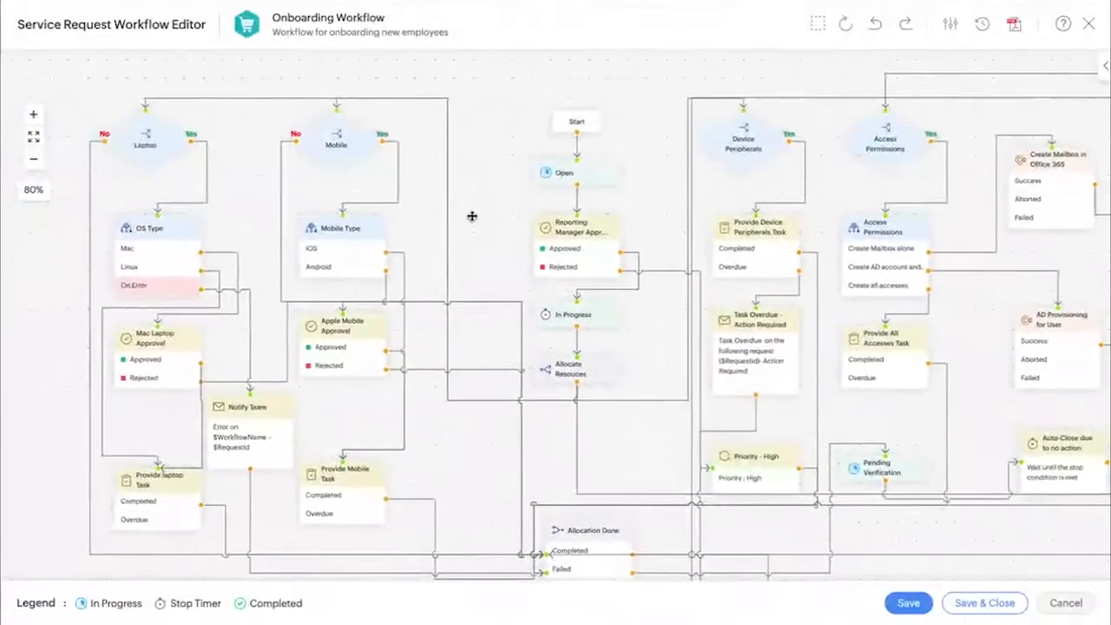
{"action": "left_click", "coordinate": [33, 113]}
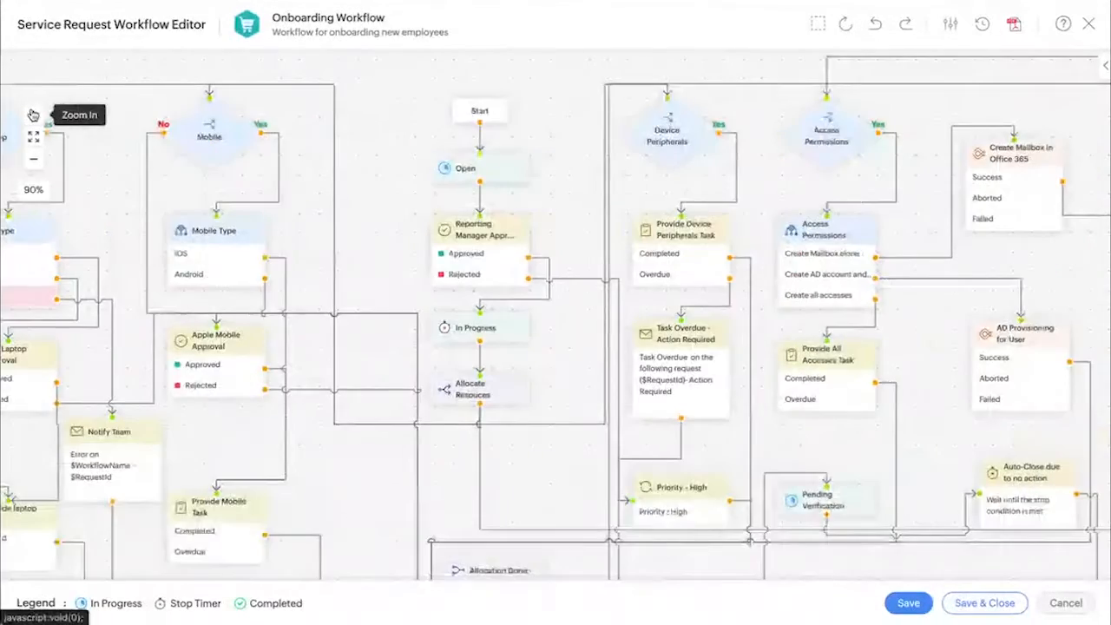
{"action": "left_click", "coordinate": [33, 114]}
{"action": "left_click_drag", "start_coordinate": [230, 201], "coordinate": [383, 228]}
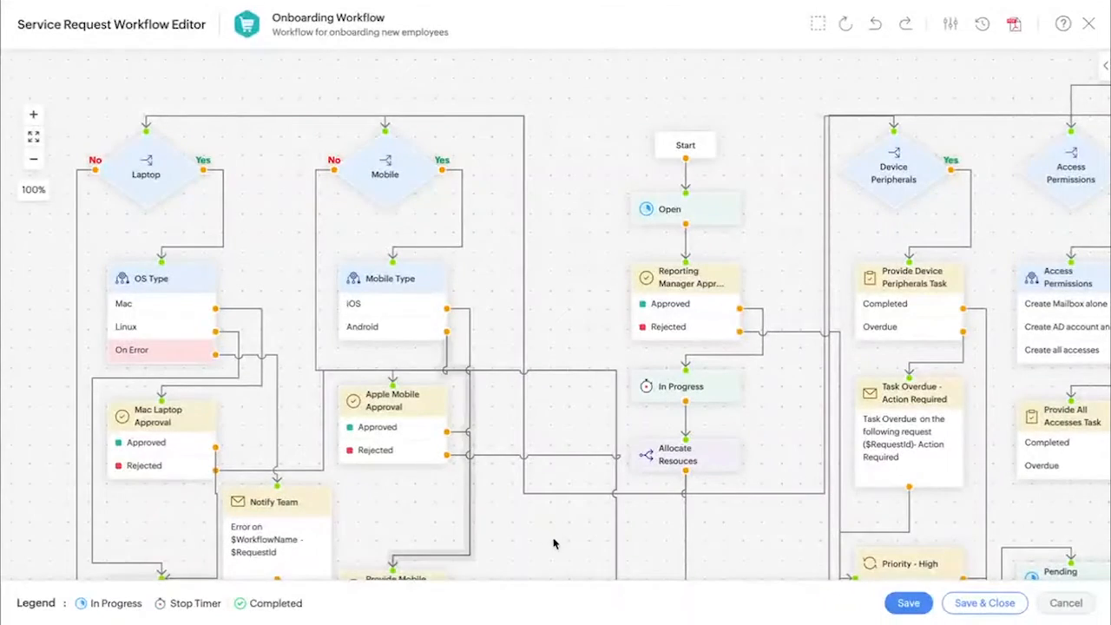
{"action": "left_click_drag", "start_coordinate": [556, 541], "coordinate": [466, 449]}
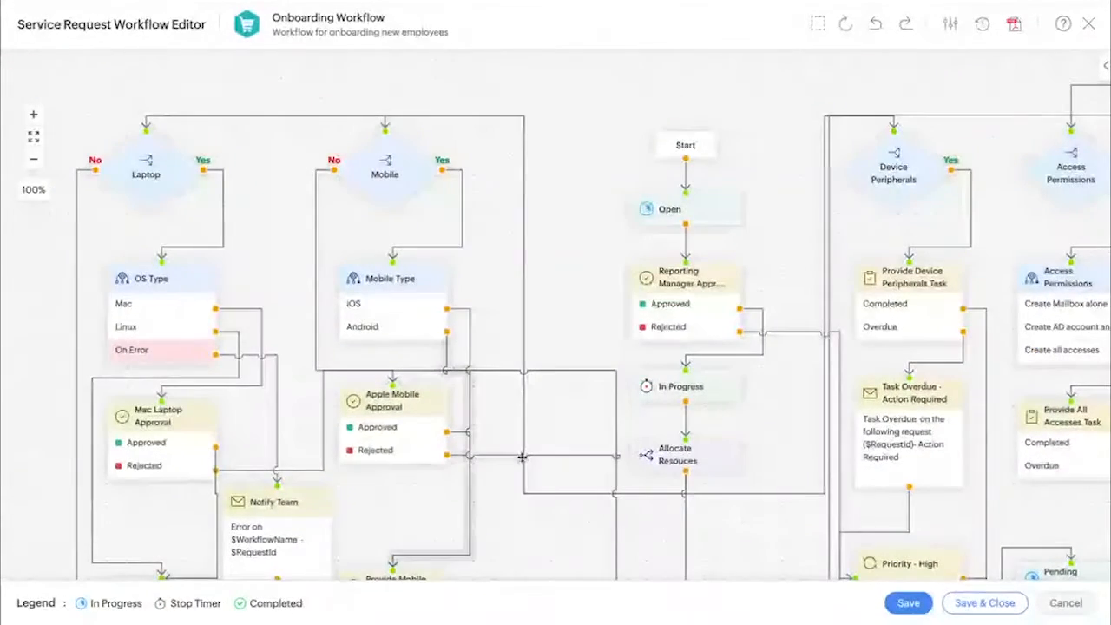
{"action": "scroll", "coordinate": [551, 499], "scroll_direction": "down", "scroll_amount": 2}
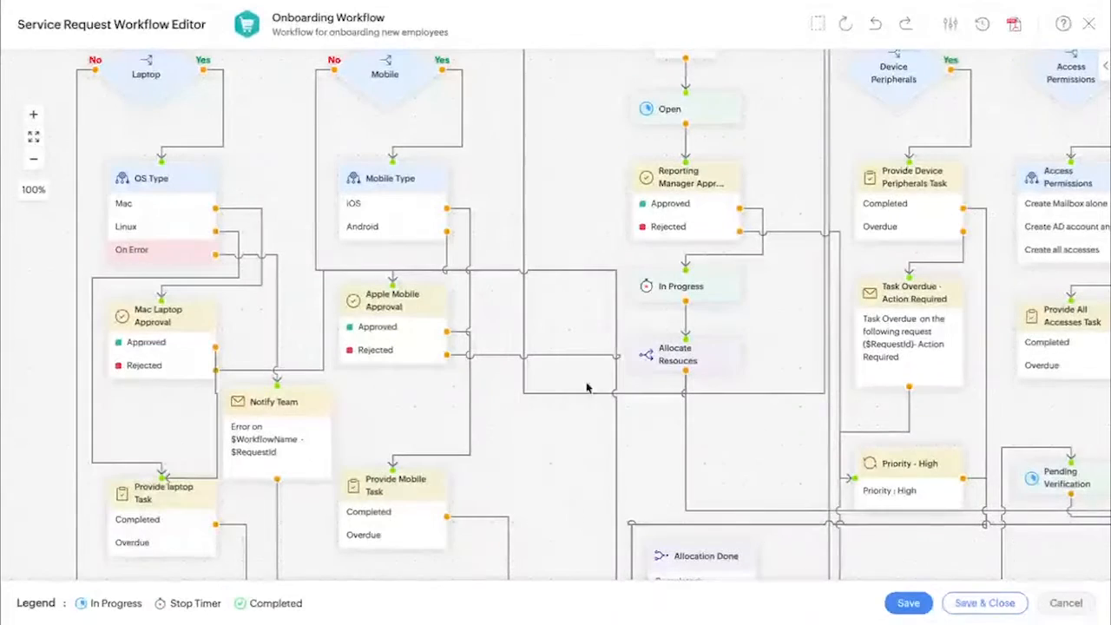
{"action": "scroll", "coordinate": [590, 372], "scroll_direction": "up", "scroll_amount": 1}
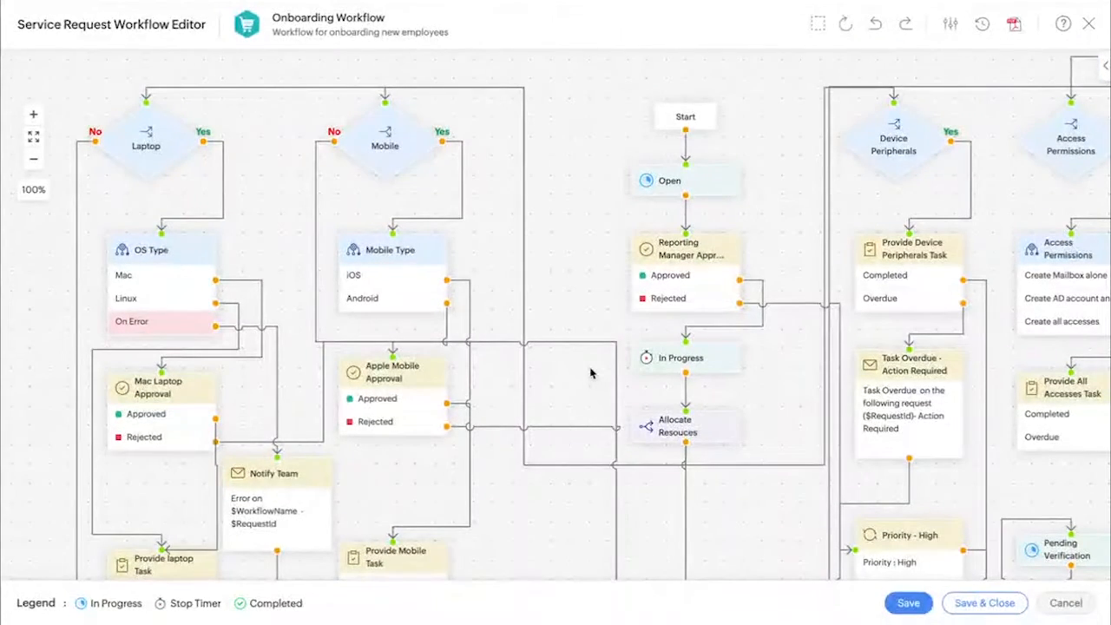
{"action": "left_click_drag", "start_coordinate": [585, 278], "coordinate": [475, 277]}
{"action": "scroll", "coordinate": [475, 278], "scroll_direction": "right", "scroll_amount": 2}
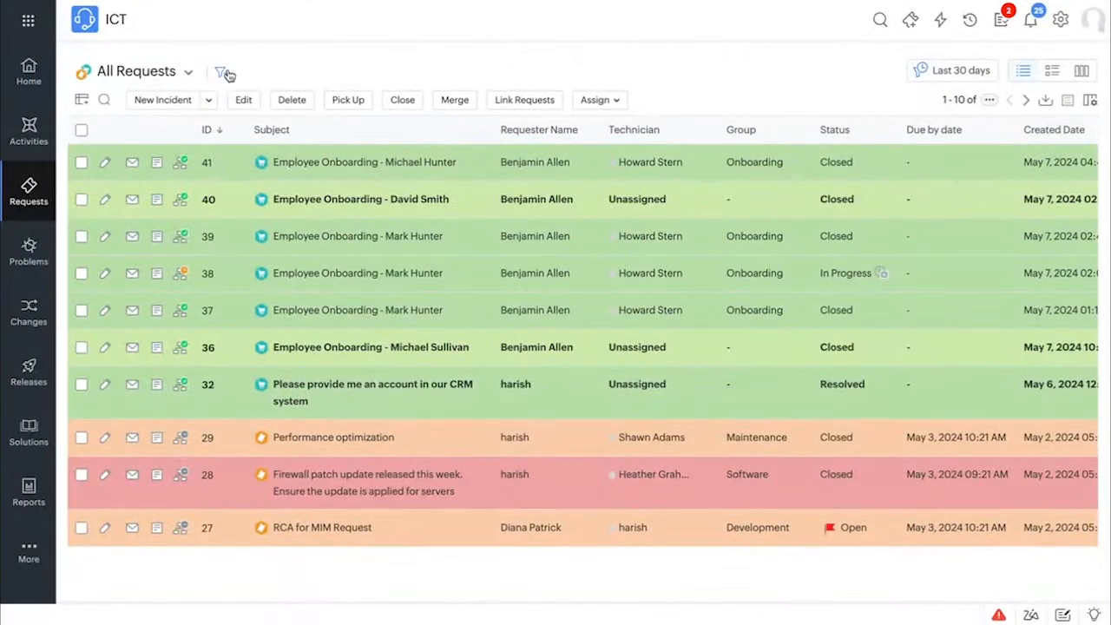
Step: Start a new request from the New employee onboarding template in the Employee Onboarding category
{"action": "left_click", "coordinate": [209, 101]}
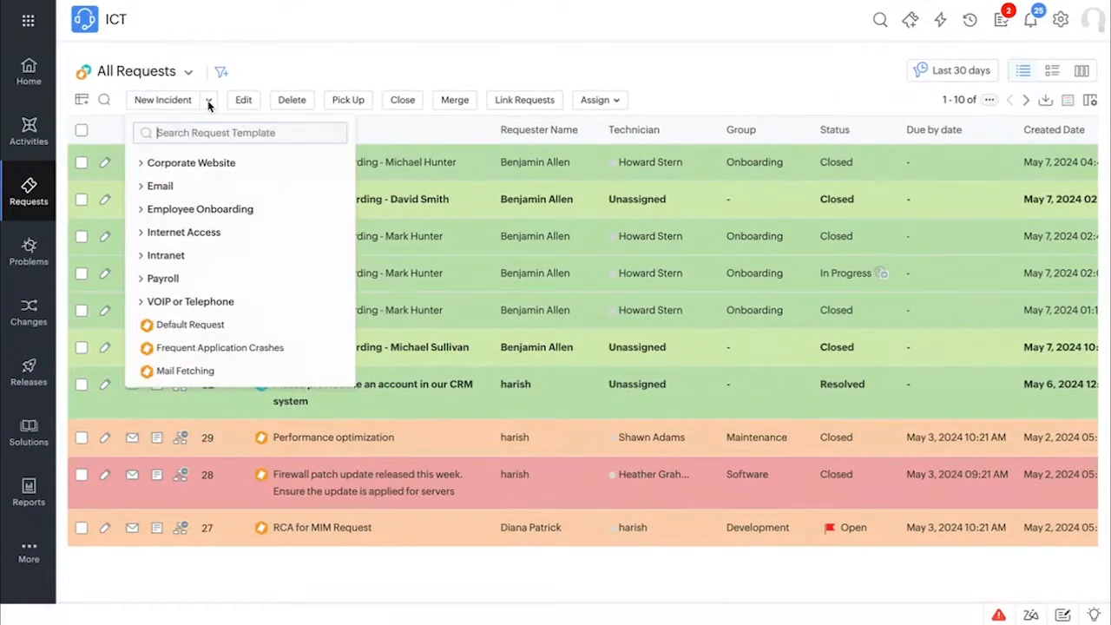
{"action": "left_click", "coordinate": [188, 213]}
{"action": "left_click", "coordinate": [198, 234]}
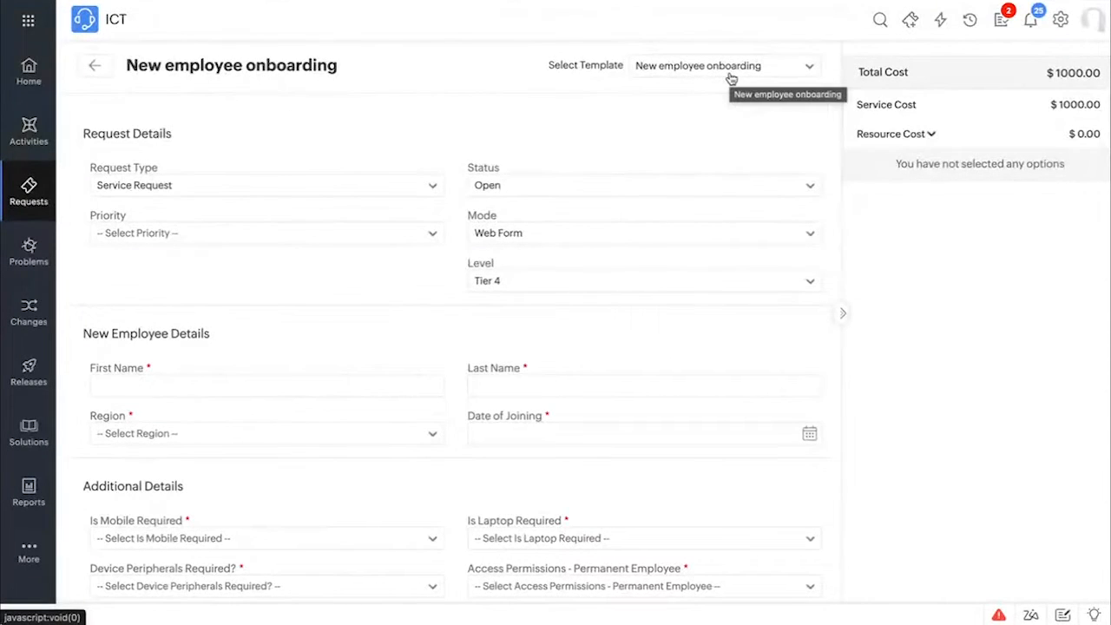
Step: Set the request priority to Low and enter the new employee's first and last name
{"action": "left_click", "coordinate": [343, 234]}
{"action": "left_click", "coordinate": [269, 363]}
{"action": "scroll", "coordinate": [226, 325], "scroll_direction": "down", "scroll_amount": 1}
{"action": "left_click", "coordinate": [220, 310]}
{"action": "type", "text": "Nikhil"}
{"action": "left_click", "coordinate": [594, 321]}
{"action": "scroll", "coordinate": [622, 276], "scroll_direction": "down", "scroll_amount": 1}
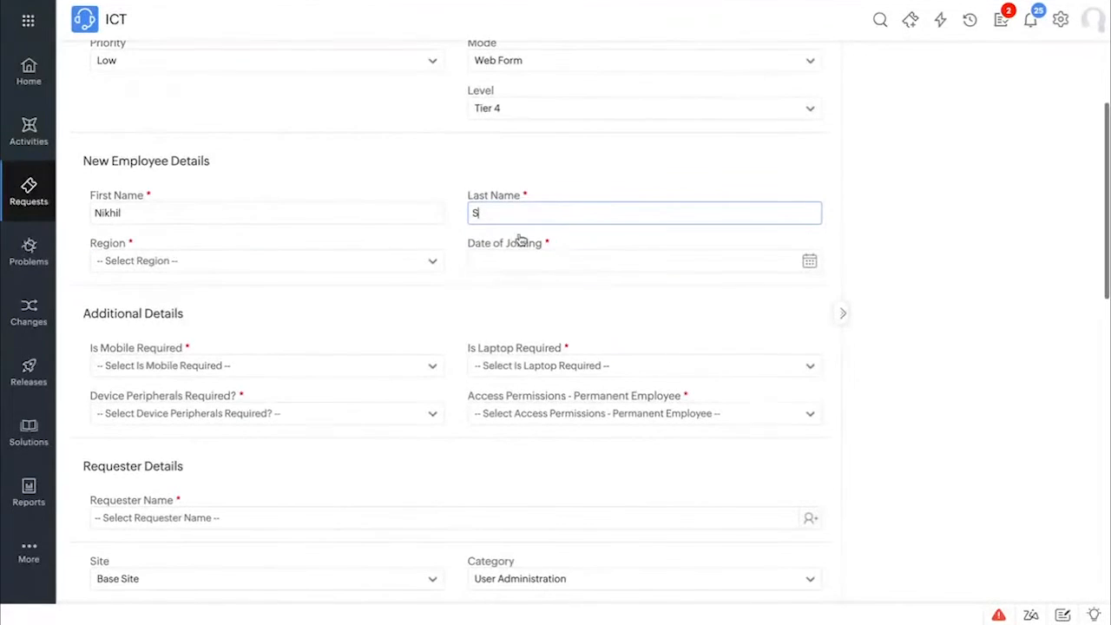
Step: Set the new employee's region to US and the date of joining to May 15, 2024
{"action": "left_click", "coordinate": [337, 267]}
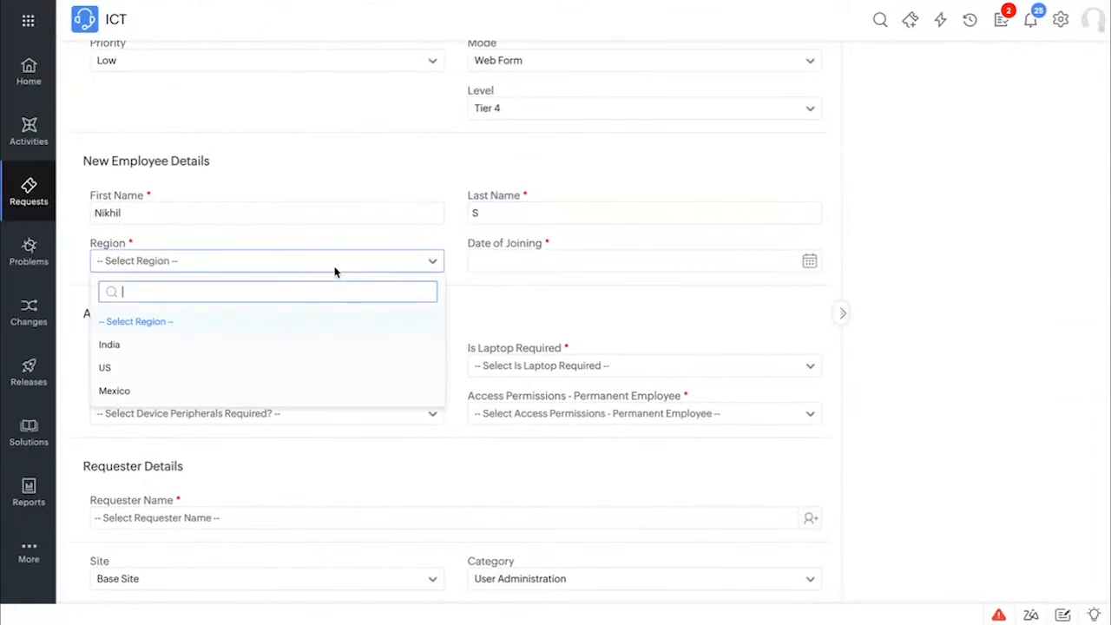
{"action": "left_click", "coordinate": [200, 371]}
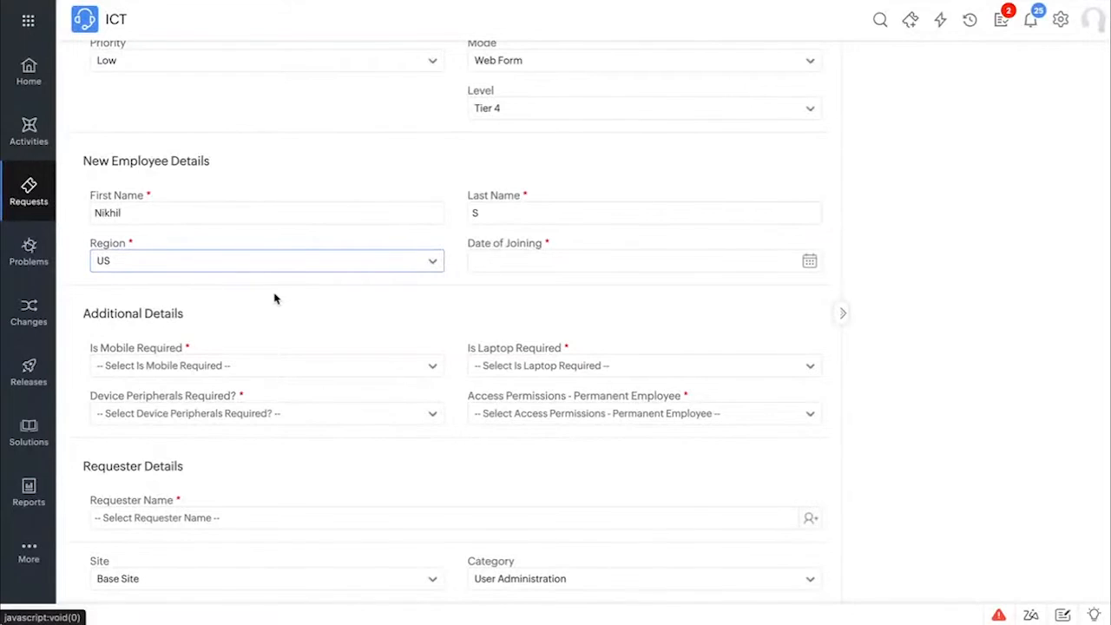
{"action": "left_click", "coordinate": [807, 262]}
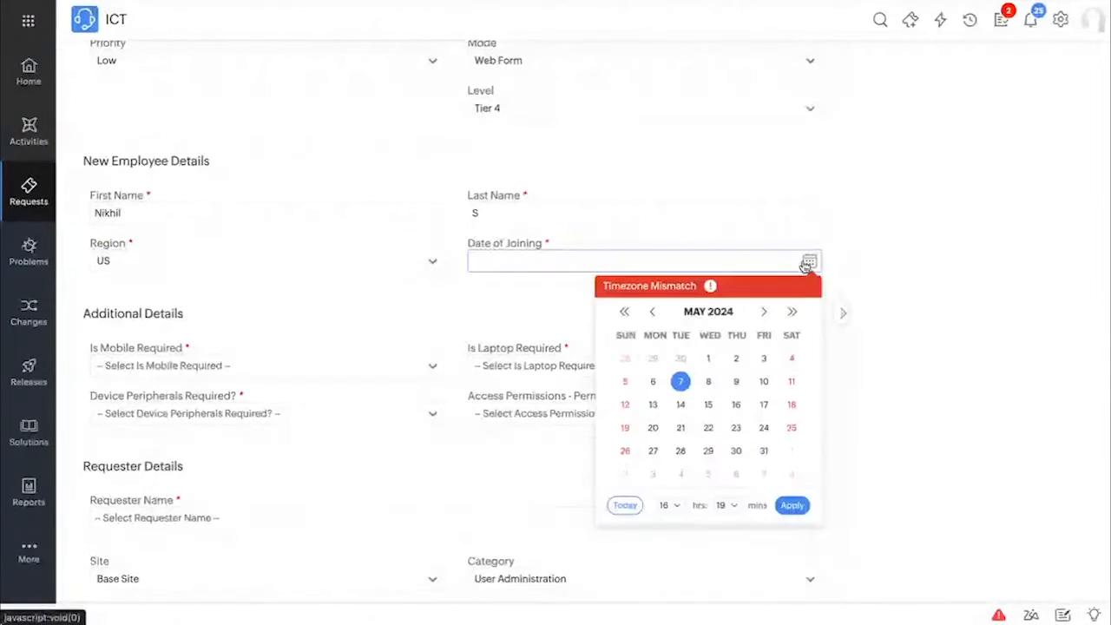
{"action": "left_click", "coordinate": [709, 404]}
{"action": "left_click", "coordinate": [790, 504]}
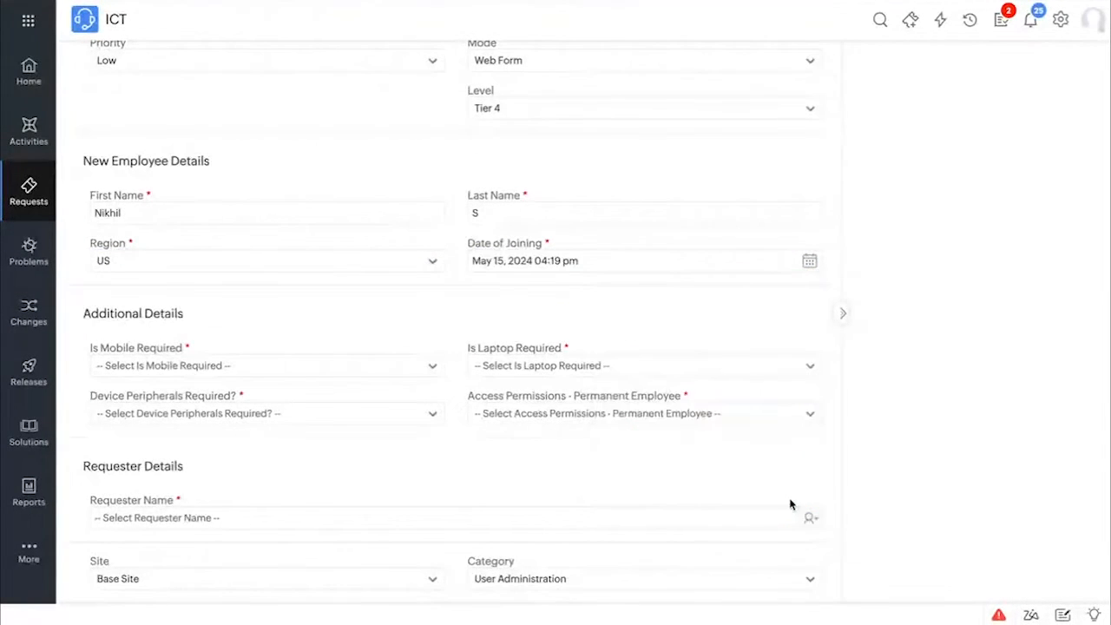
Step: Set the mobile, laptop, device peripherals and permanent-employee access permissions requirements to YES in the additional details
{"action": "scroll", "coordinate": [587, 289], "scroll_direction": "down", "scroll_amount": 1}
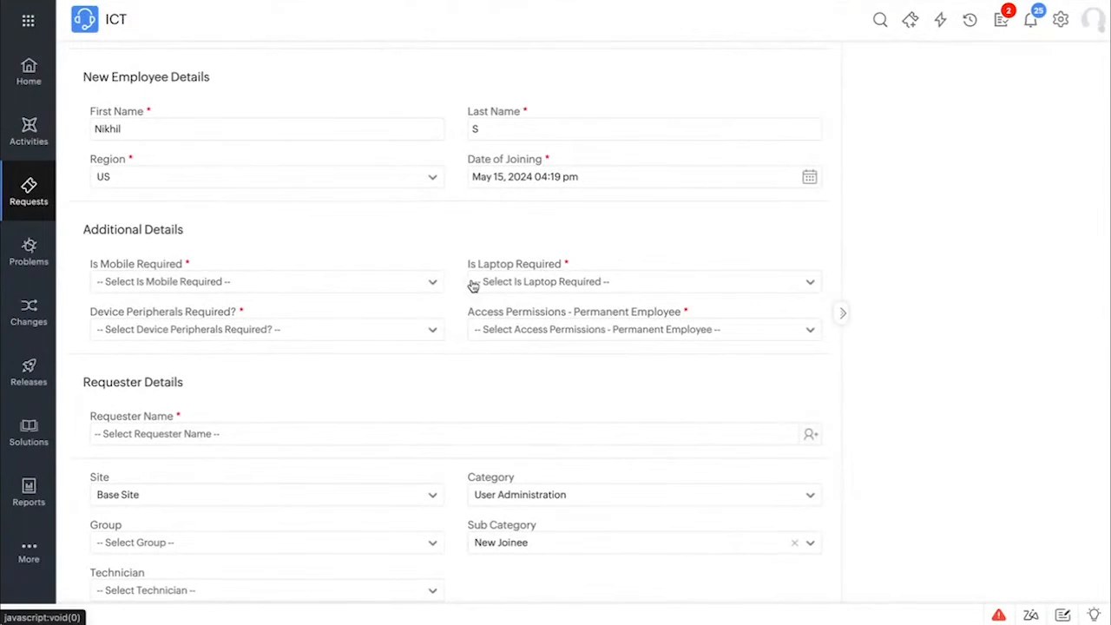
{"action": "left_click", "coordinate": [348, 286]}
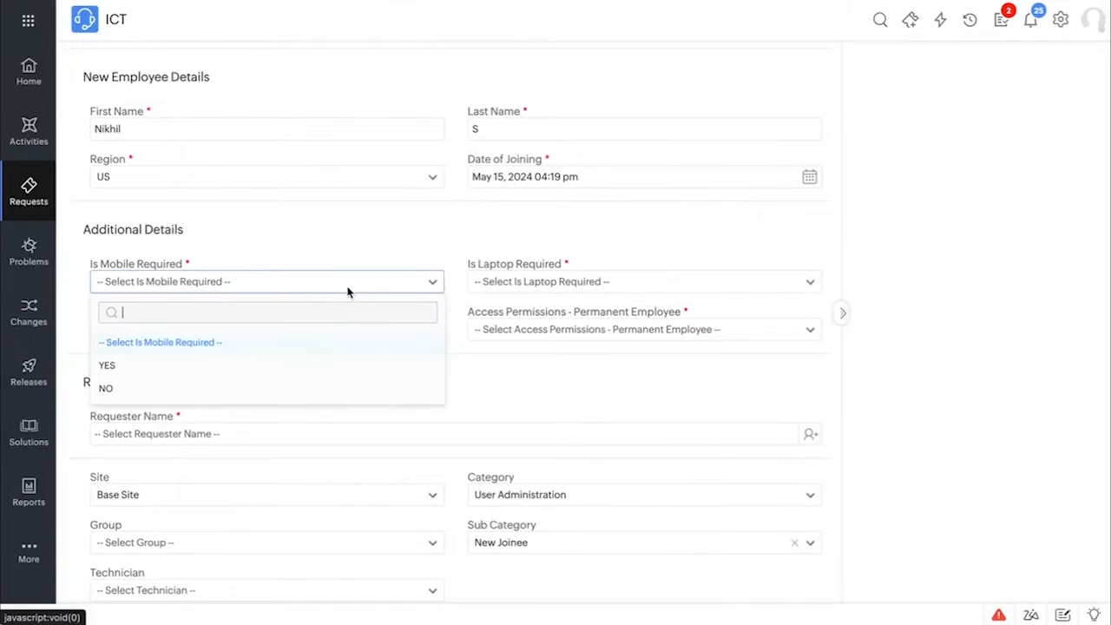
{"action": "left_click", "coordinate": [197, 366]}
{"action": "left_click", "coordinate": [526, 280]}
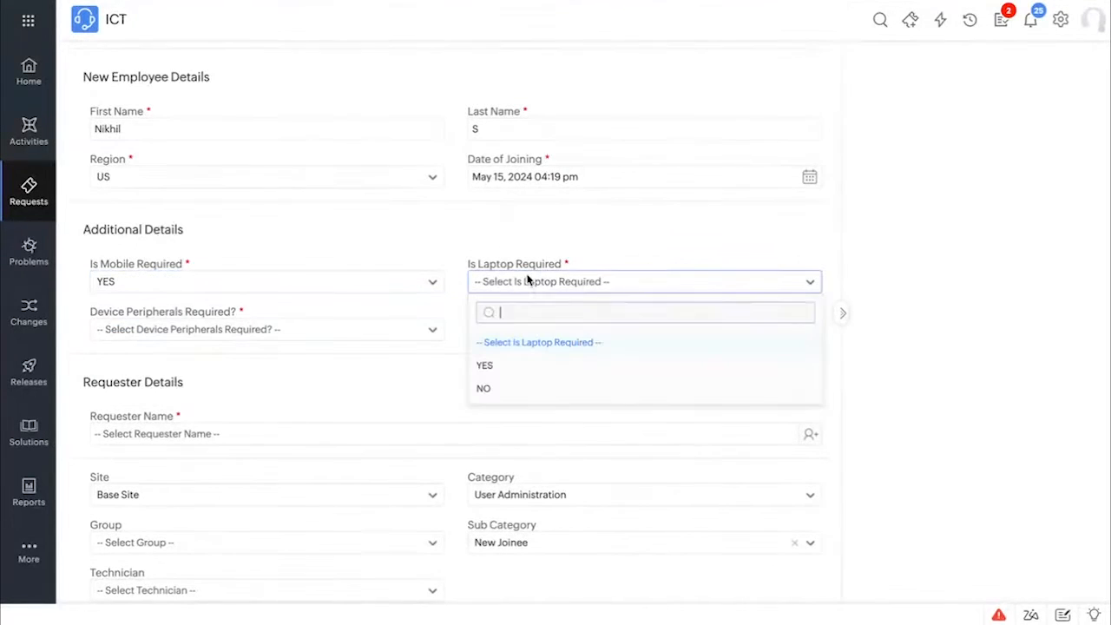
{"action": "left_click", "coordinate": [520, 367]}
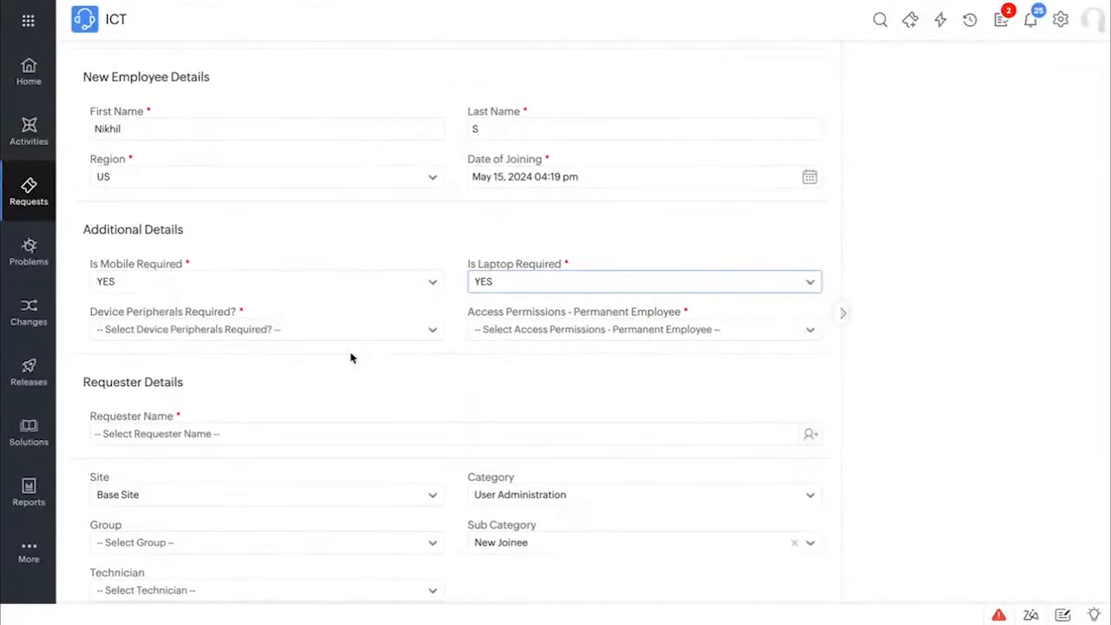
{"action": "left_click", "coordinate": [165, 328]}
{"action": "left_click", "coordinate": [154, 412]}
{"action": "left_click", "coordinate": [618, 334]}
{"action": "left_click", "coordinate": [573, 414]}
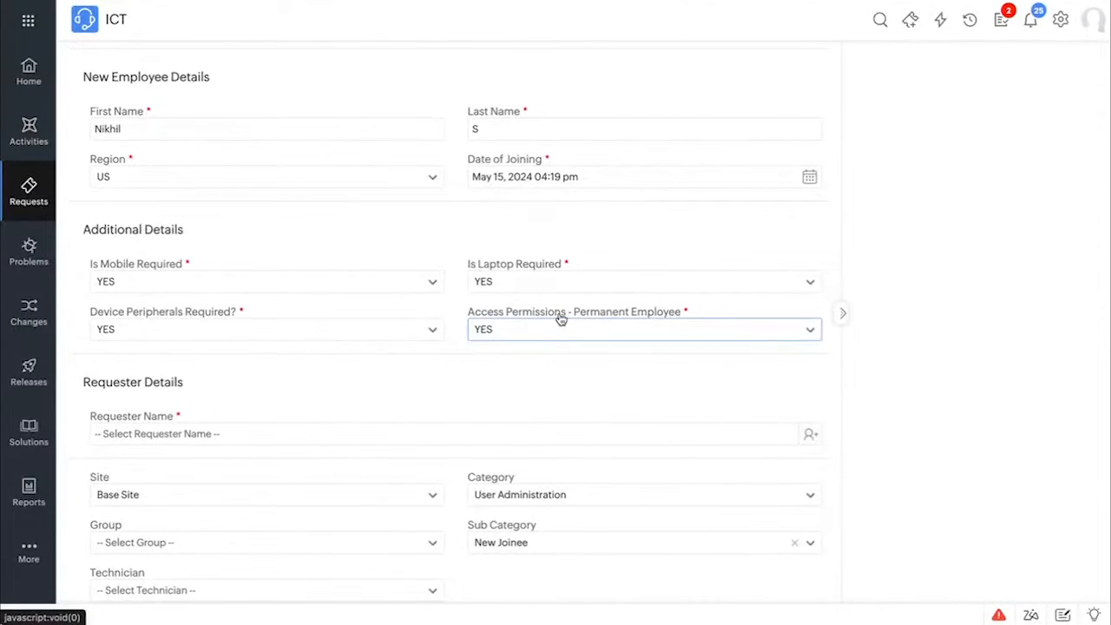
Step: Search for the requester by name and select the matching person as the request's requester
{"action": "scroll", "coordinate": [601, 346], "scroll_direction": "down", "scroll_amount": 3}
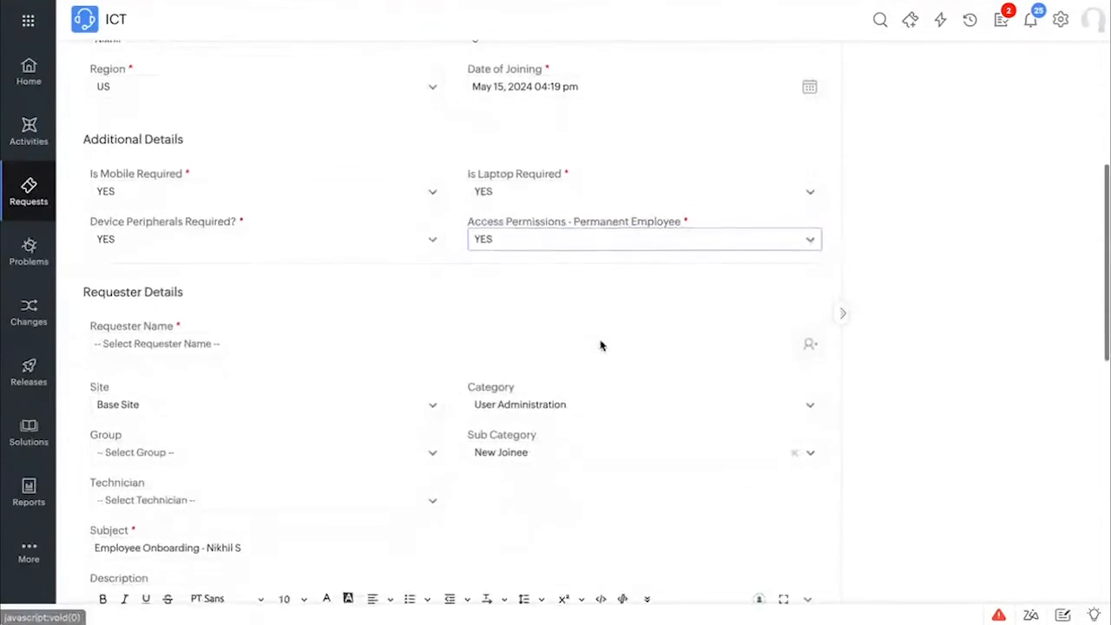
{"action": "scroll", "coordinate": [518, 298], "scroll_direction": "down", "scroll_amount": 3}
{"action": "left_click", "coordinate": [320, 208]}
{"action": "type", "text": "ben"}
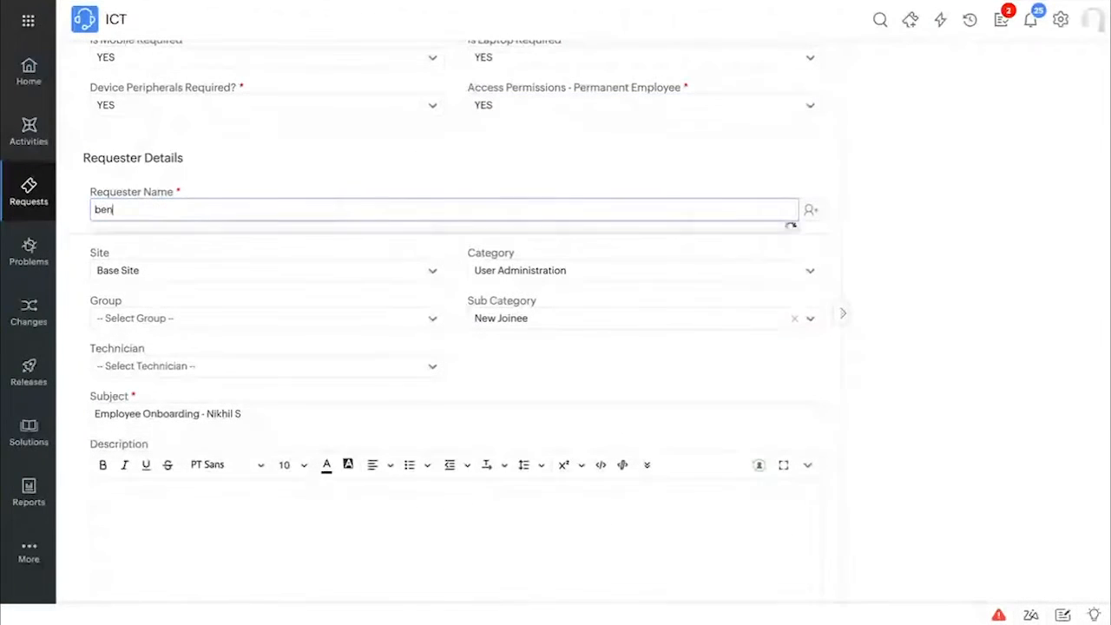
{"action": "left_click", "coordinate": [206, 234]}
Step: In the resource details, set OS Type to Mac, Mobile Type to iOS and Access Permissions to Create AD account and Provisioning
{"action": "scroll", "coordinate": [246, 295], "scroll_direction": "down", "scroll_amount": 3}
{"action": "scroll", "coordinate": [246, 295], "scroll_direction": "down", "scroll_amount": 3}
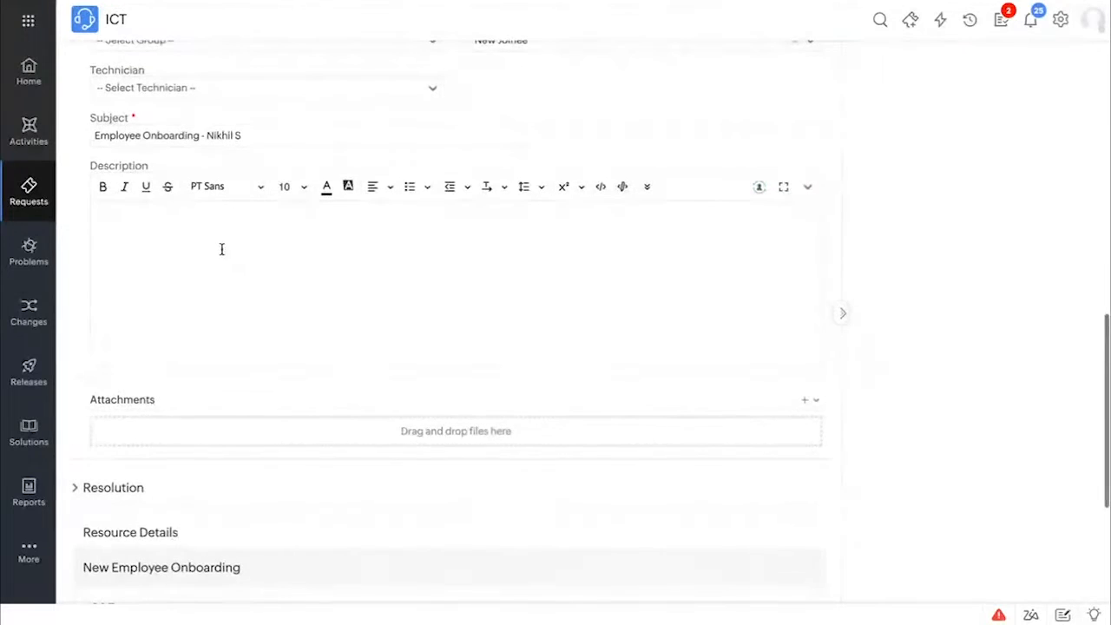
{"action": "scroll", "coordinate": [271, 279], "scroll_direction": "down", "scroll_amount": 6}
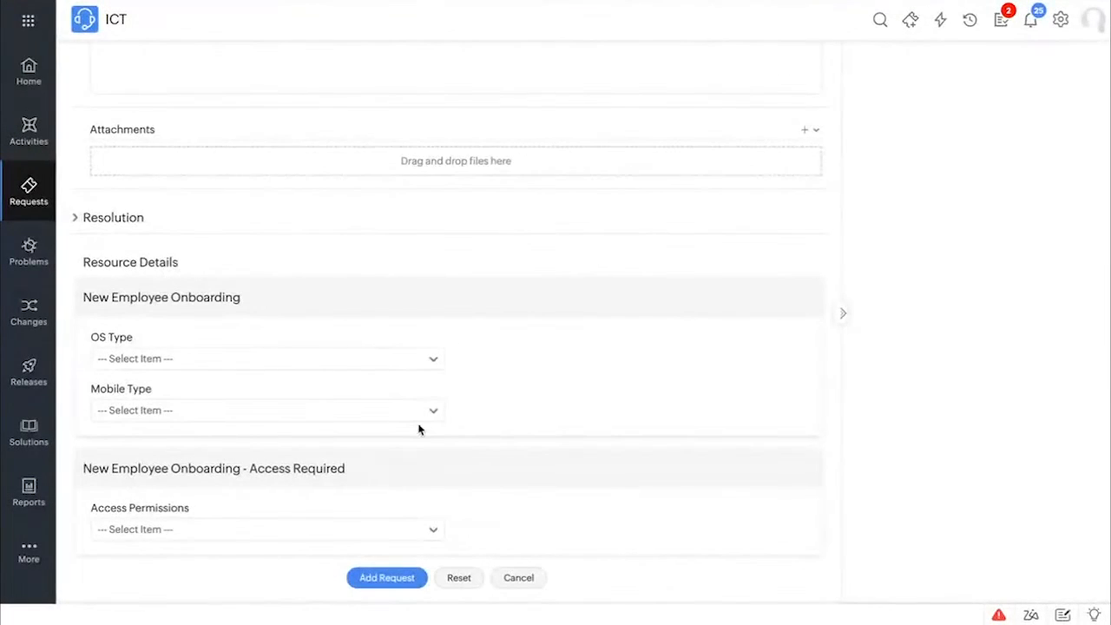
{"action": "left_click", "coordinate": [159, 359]}
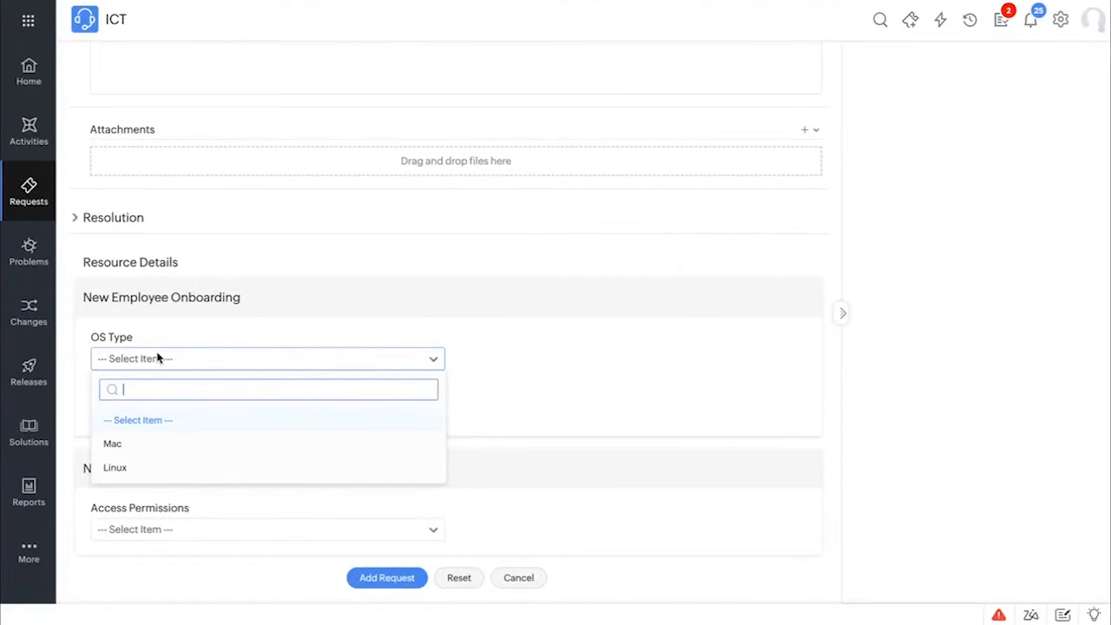
{"action": "left_click", "coordinate": [160, 446]}
{"action": "left_click", "coordinate": [216, 410]}
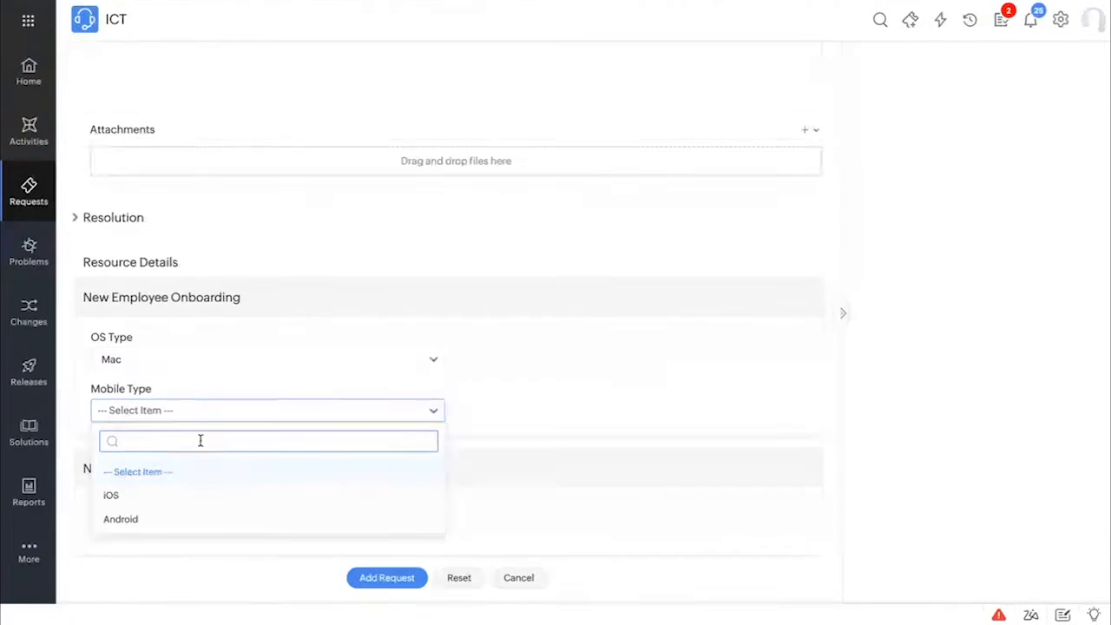
{"action": "left_click", "coordinate": [122, 496]}
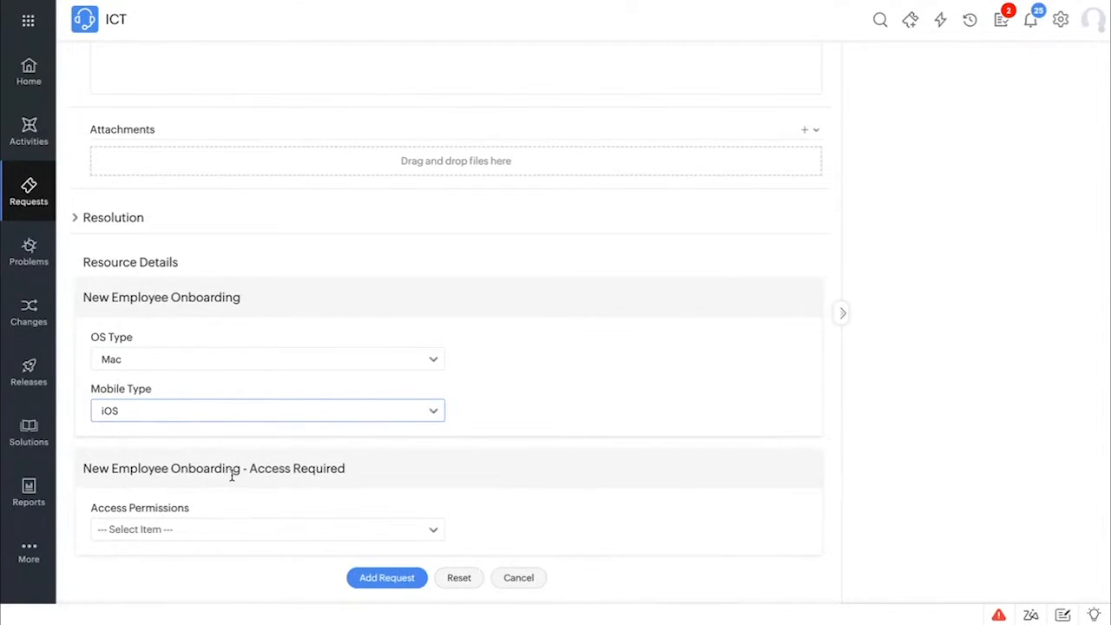
{"action": "left_click", "coordinate": [274, 531]}
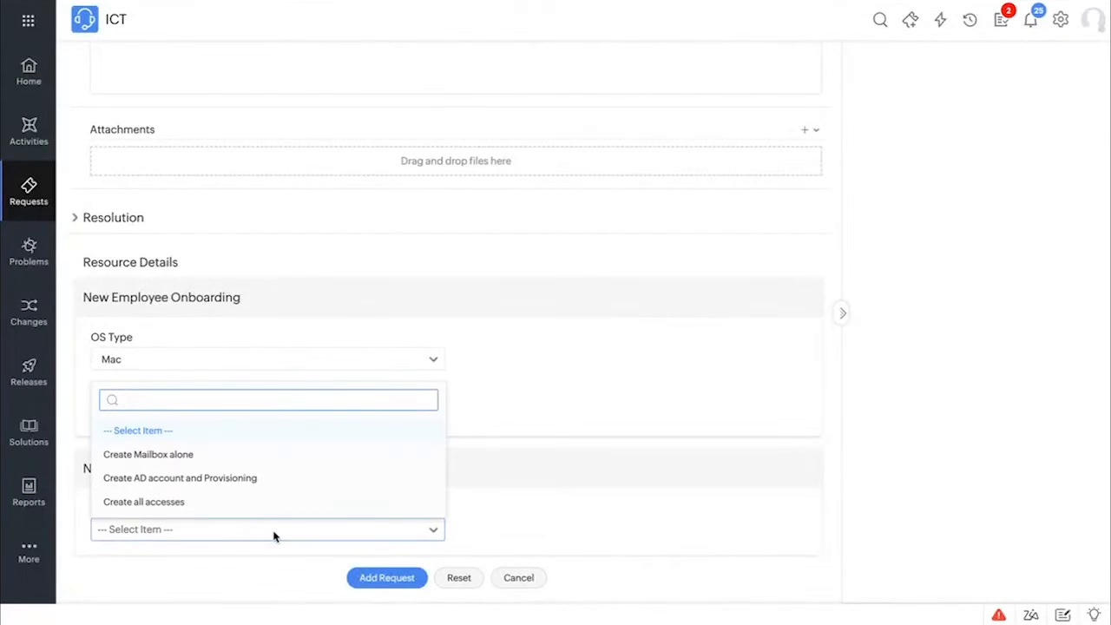
{"action": "left_click", "coordinate": [224, 479]}
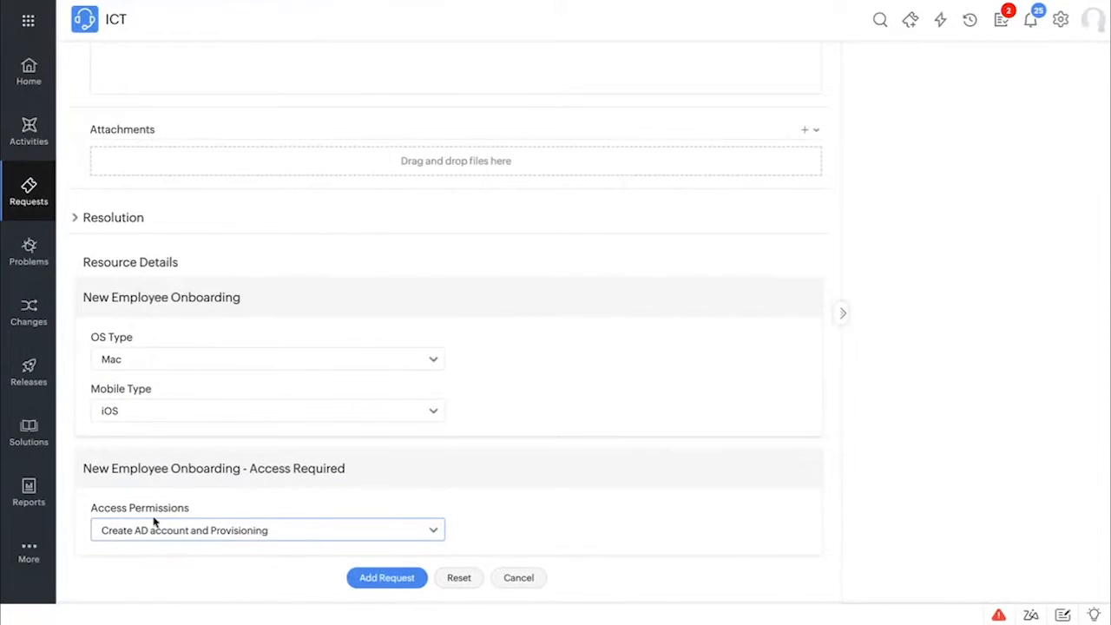
Step: Submit the new employee onboarding request and open its workflow execution diagram at the Reporting Manager Approval stage
{"action": "left_click", "coordinate": [385, 577]}
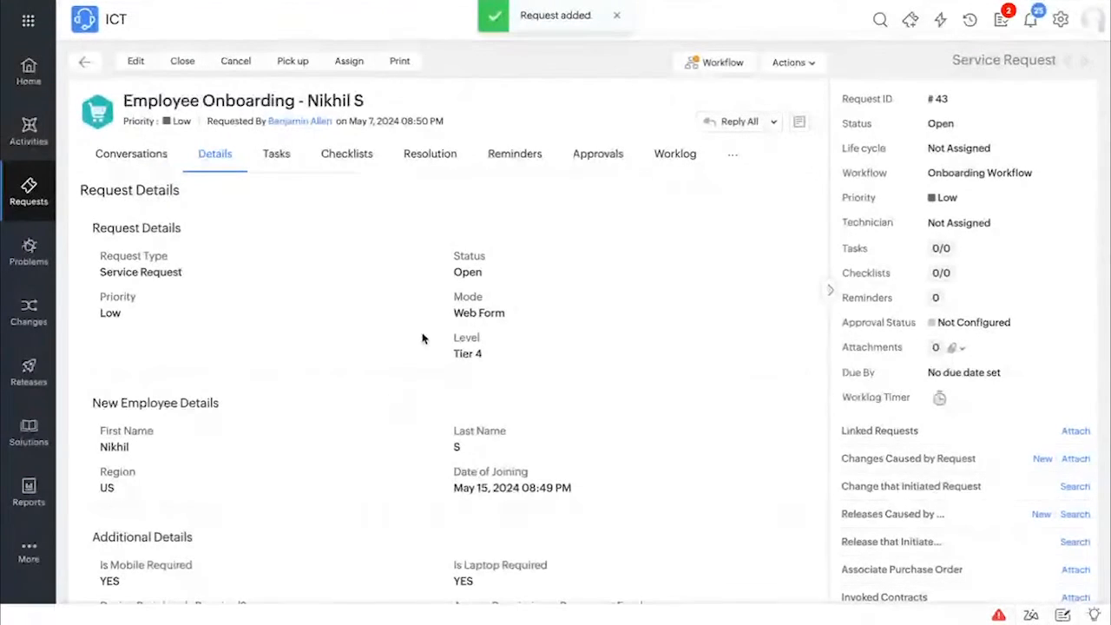
{"action": "left_click", "coordinate": [715, 76]}
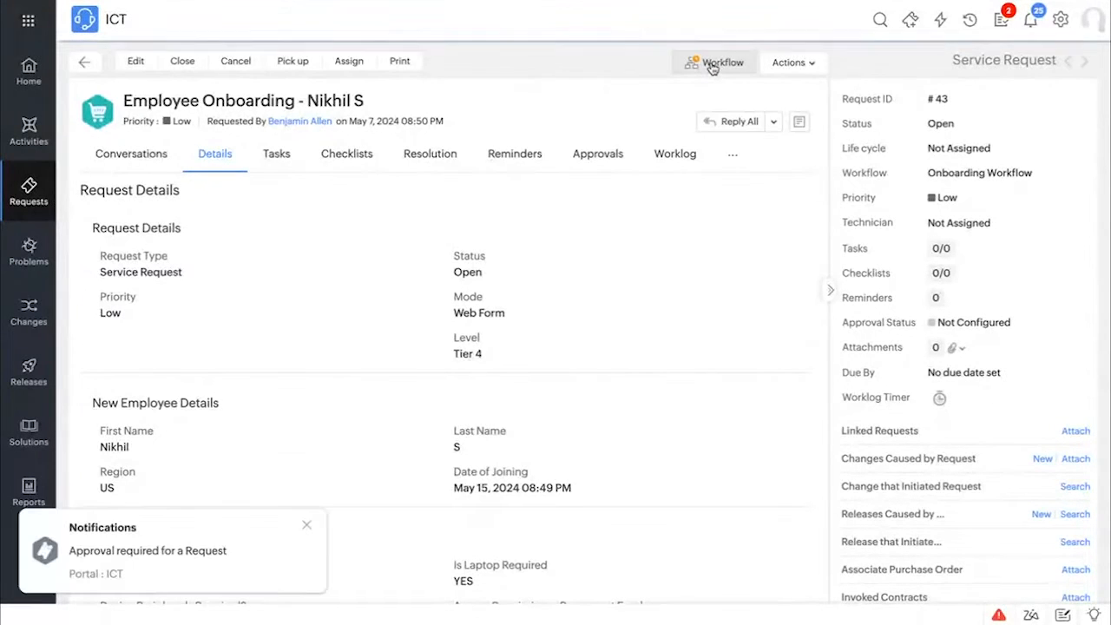
{"action": "left_click", "coordinate": [711, 65]}
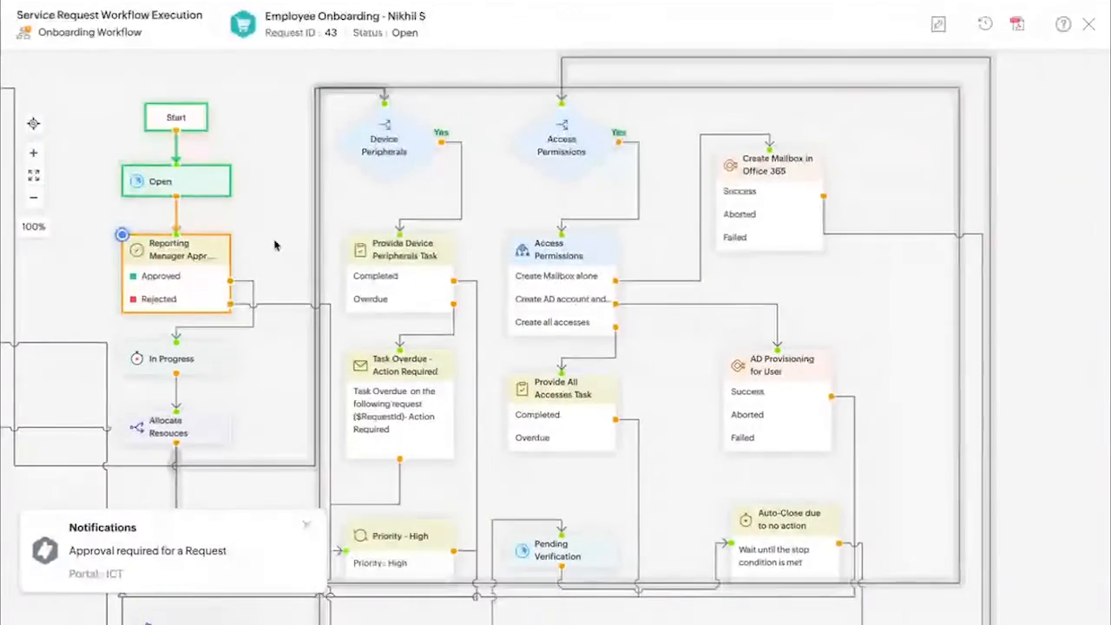
{"action": "left_click_drag", "start_coordinate": [273, 235], "coordinate": [639, 267]}
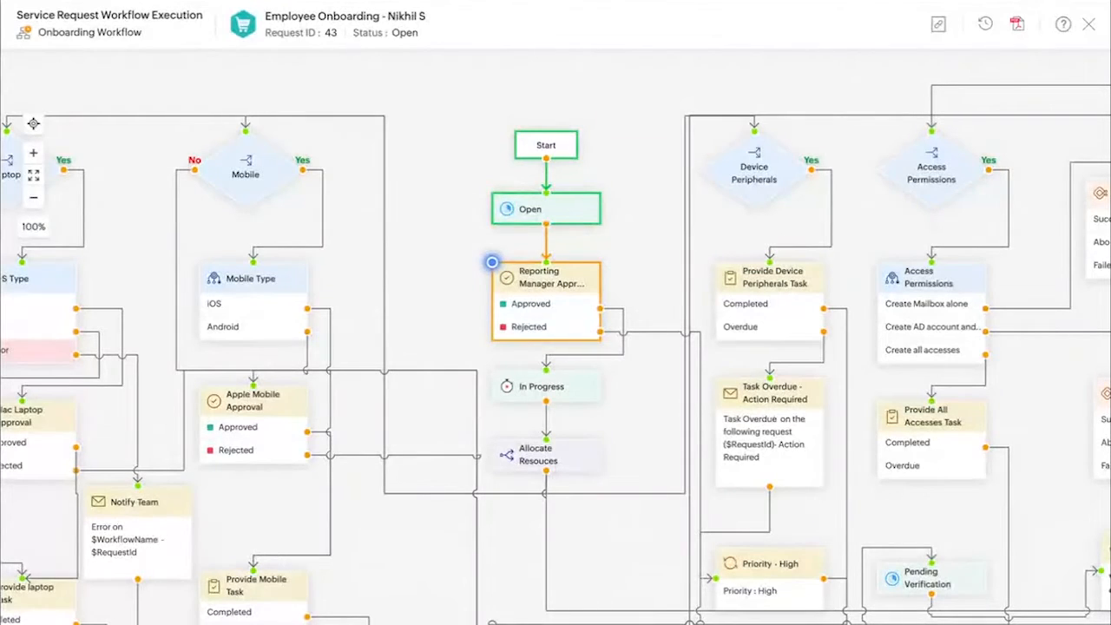
Step: Close the workflow diagram, check the request's tasks, and approve the Reporting Manager Approval stage without comments
{"action": "left_click", "coordinate": [1090, 26]}
{"action": "left_click", "coordinate": [276, 154]}
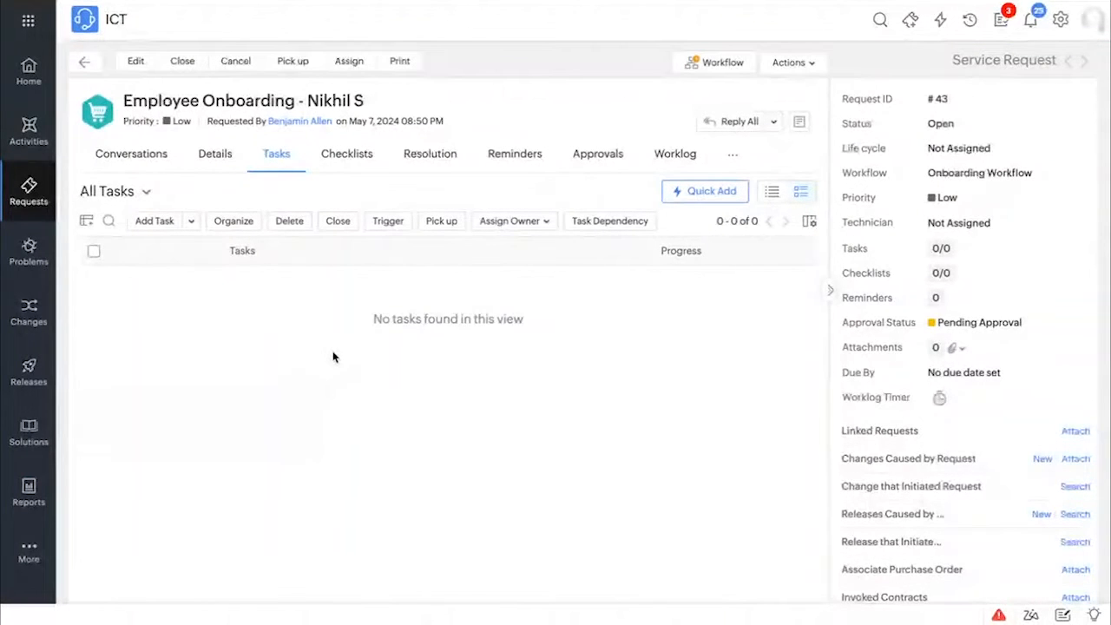
{"action": "left_click", "coordinate": [601, 155]}
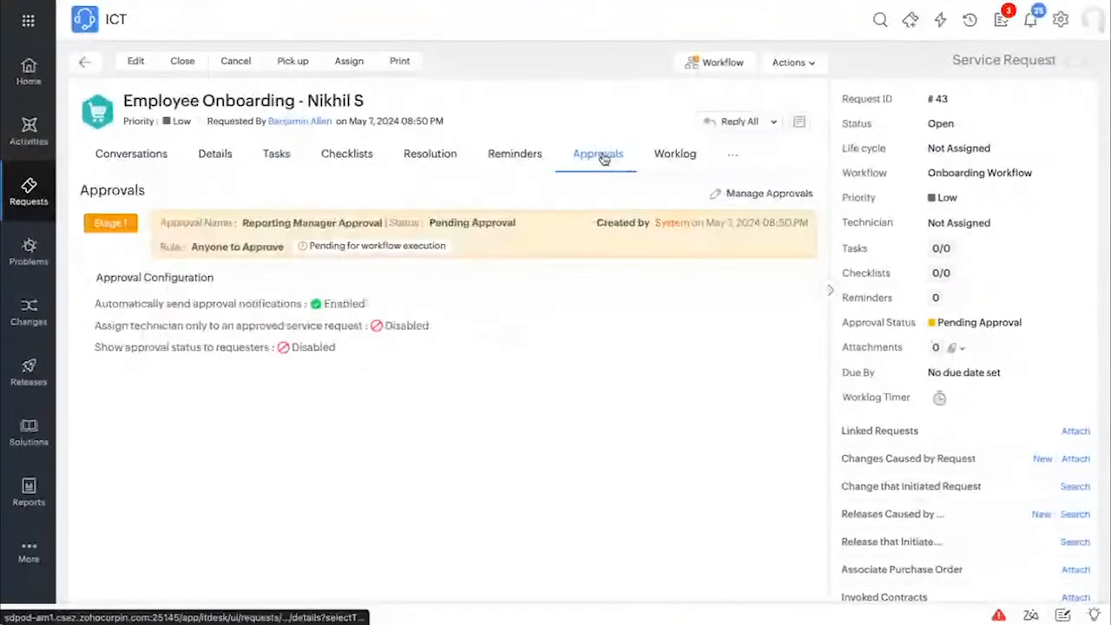
{"action": "left_click", "coordinate": [490, 236]}
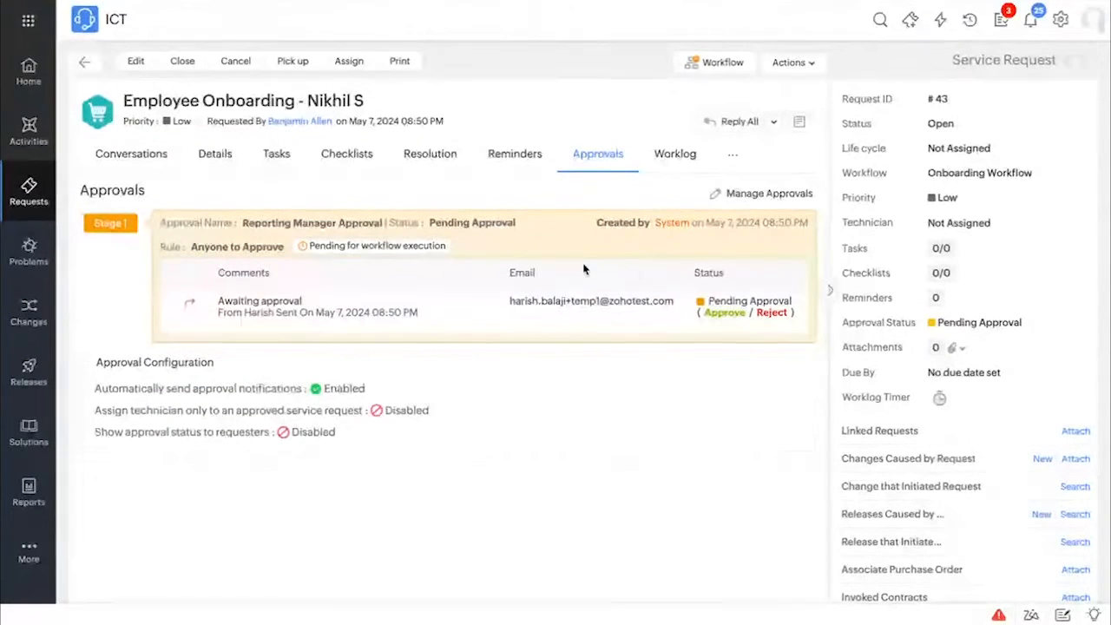
{"action": "left_click", "coordinate": [723, 314]}
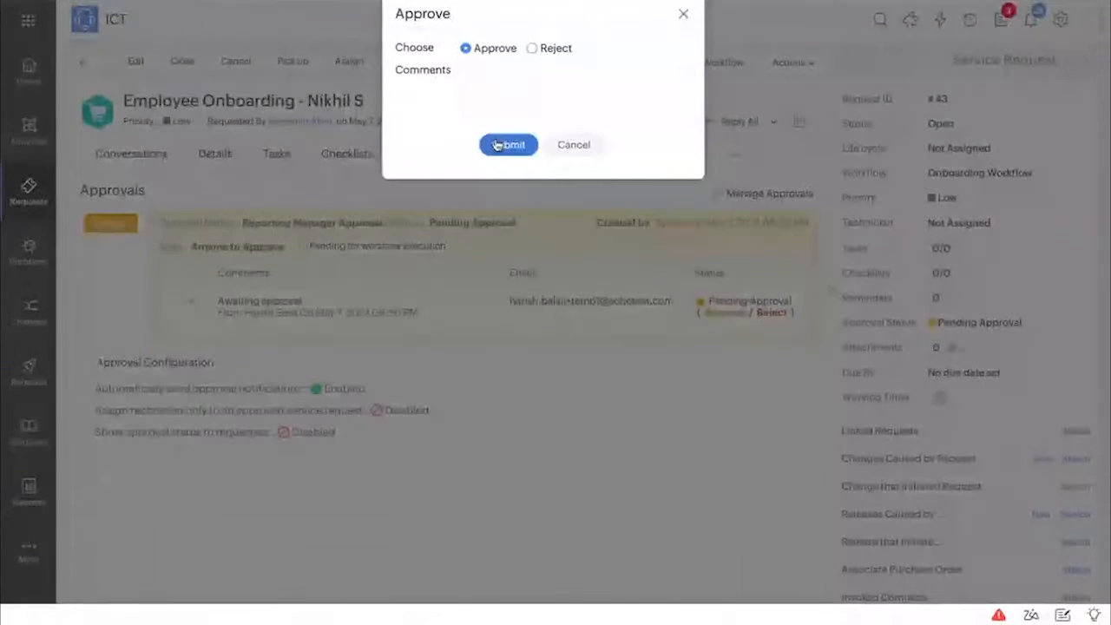
{"action": "left_click", "coordinate": [507, 145]}
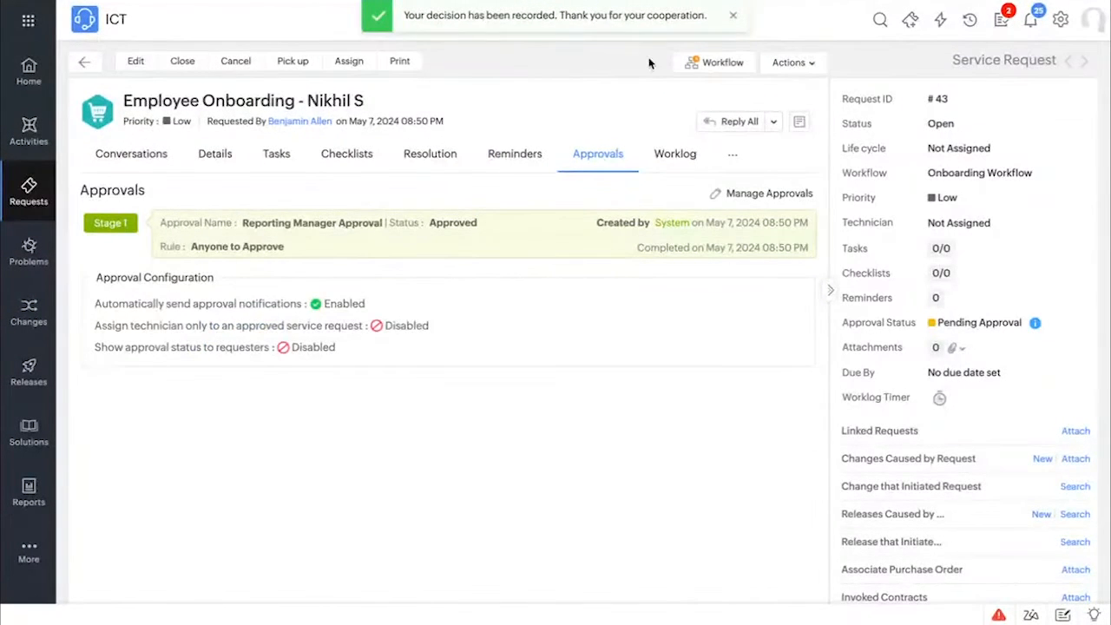
Step: Examine the request's workflow execution diagram from the manager approval through the laptop and mobile branches
{"action": "left_click", "coordinate": [720, 65]}
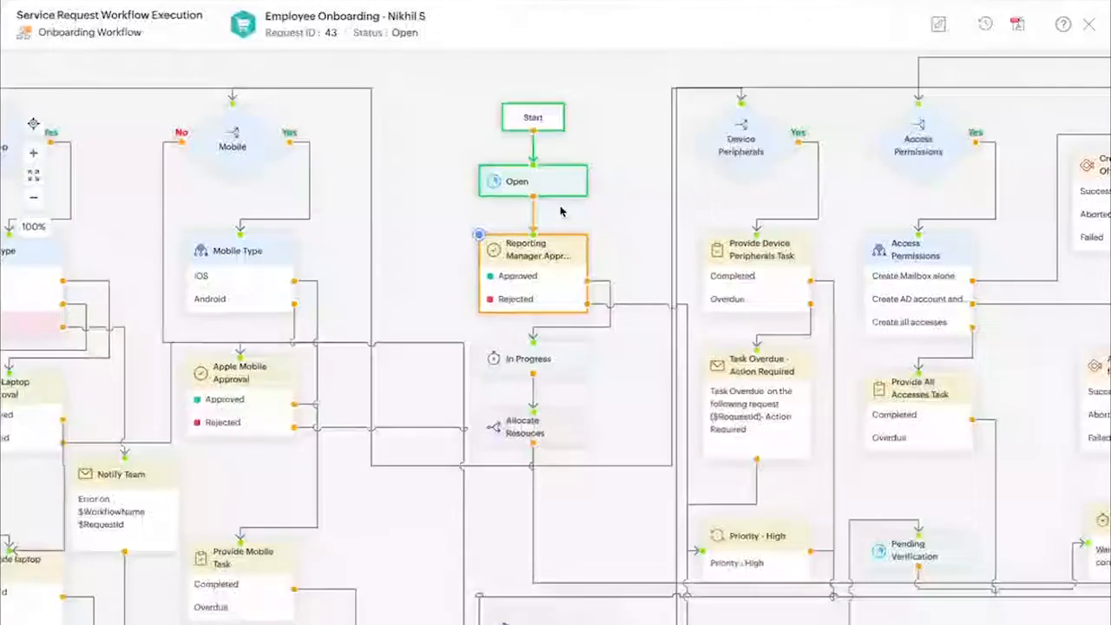
{"action": "scroll", "coordinate": [531, 282], "scroll_direction": "right", "scroll_amount": 4}
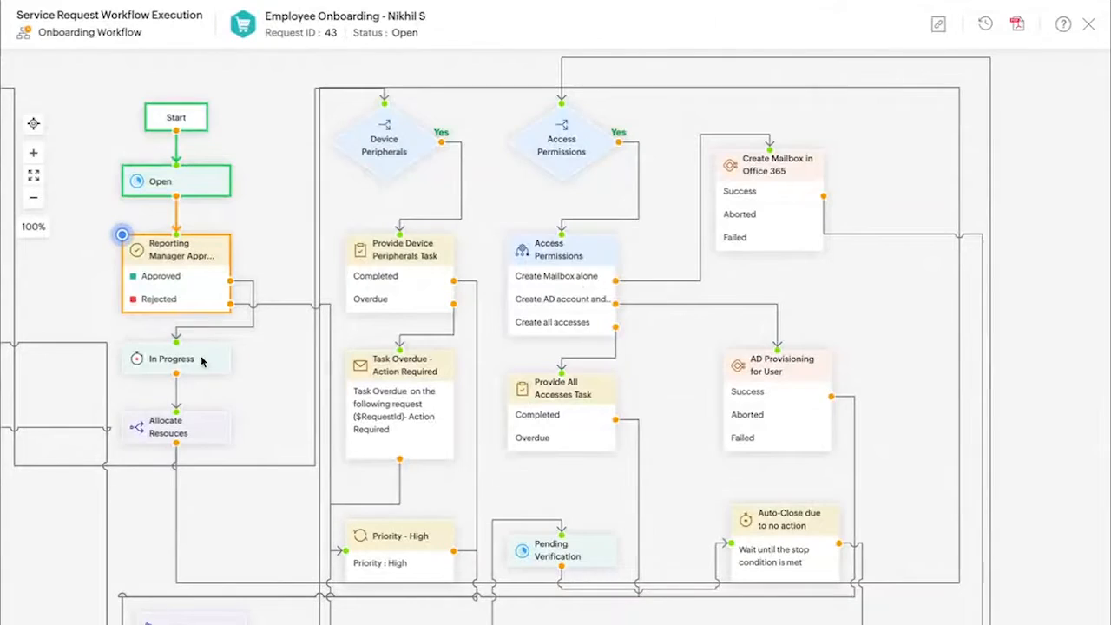
{"action": "left_click_drag", "start_coordinate": [247, 380], "coordinate": [667, 432]}
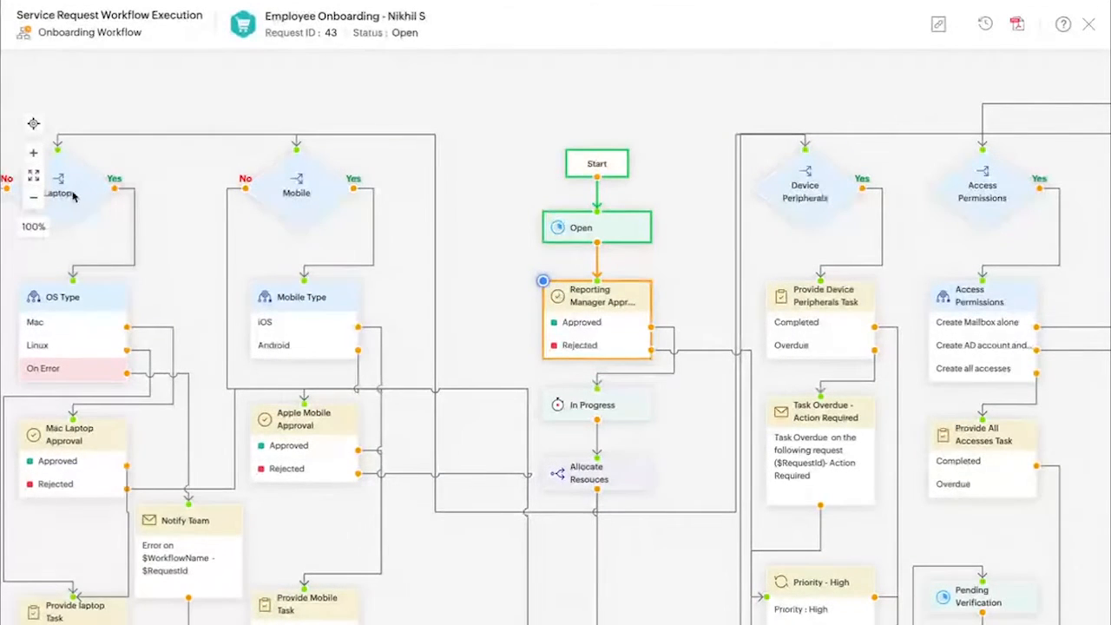
{"action": "left_click_drag", "start_coordinate": [204, 241], "coordinate": [310, 252]}
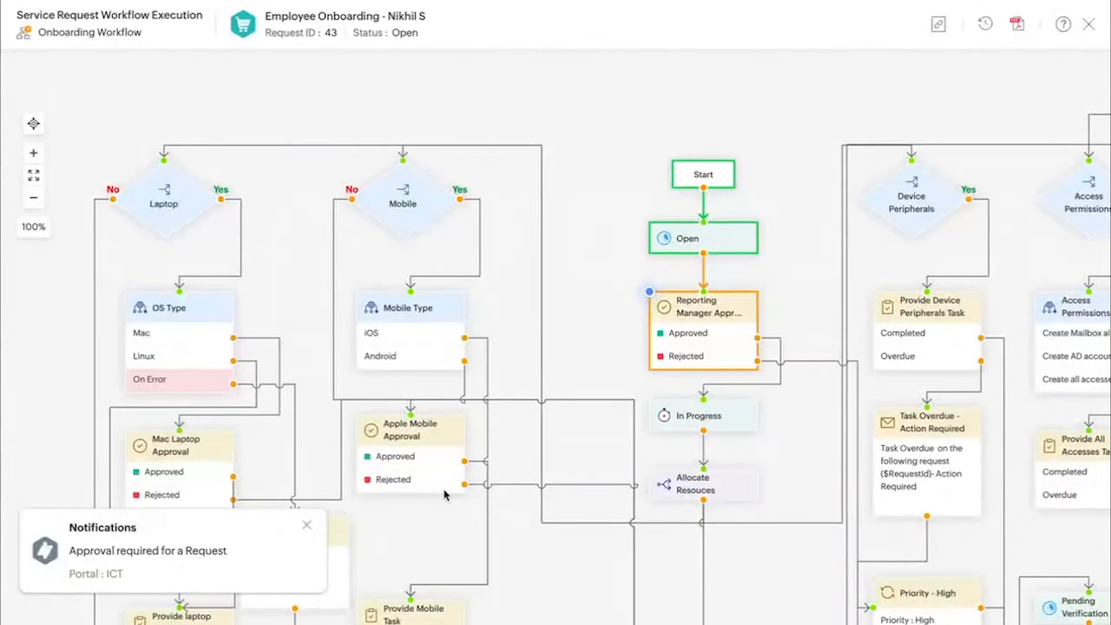
{"action": "left_click_drag", "start_coordinate": [446, 515], "coordinate": [461, 333]}
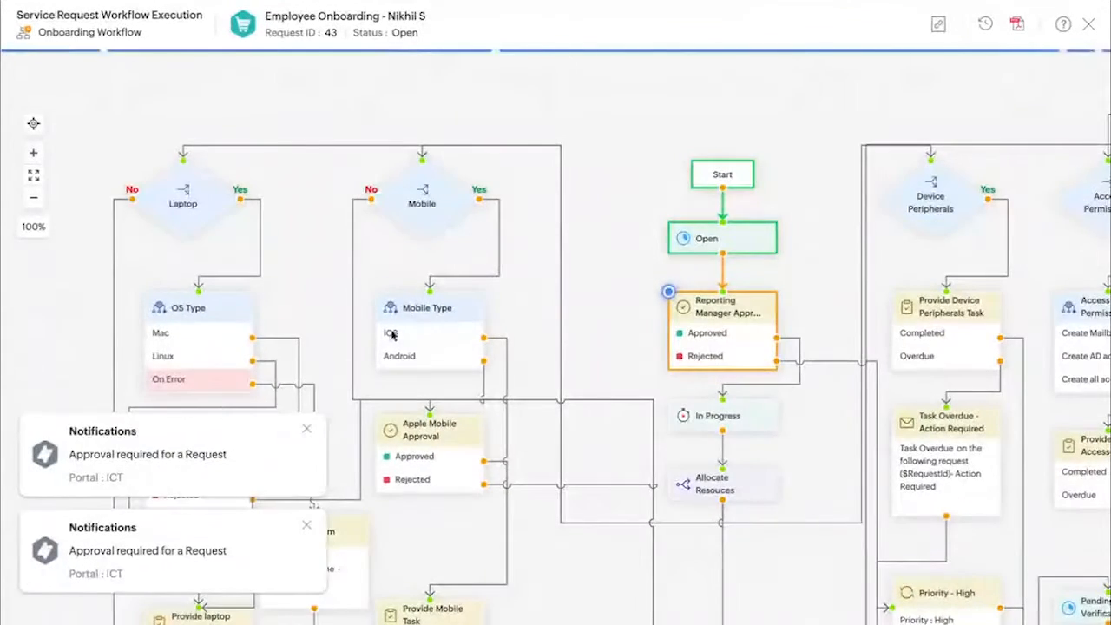
{"action": "left_click", "coordinate": [308, 430]}
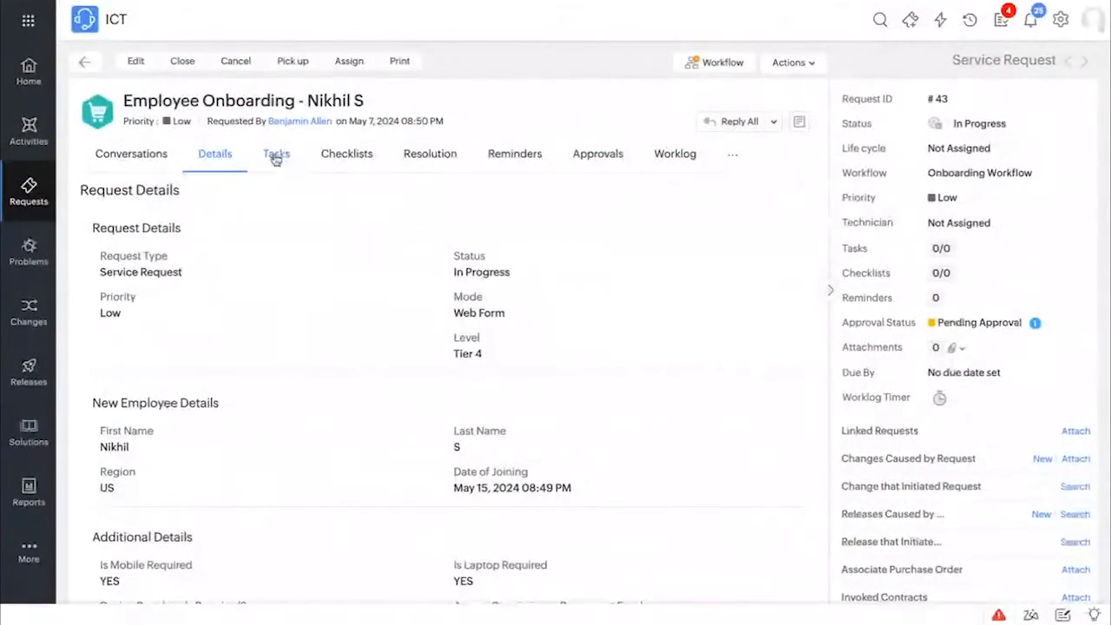
Step: Check the onboarding request's tasks and approval stages generated by the workflow
{"action": "left_click", "coordinate": [276, 156]}
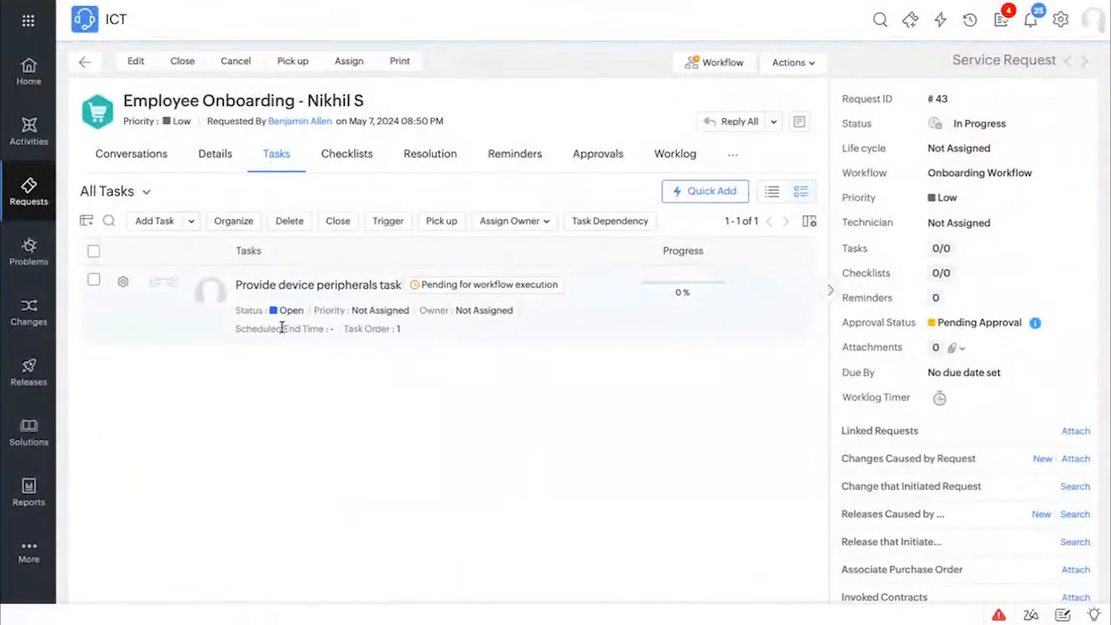
{"action": "mouse_move", "coordinate": [356, 287]}
{"action": "left_click", "coordinate": [597, 156]}
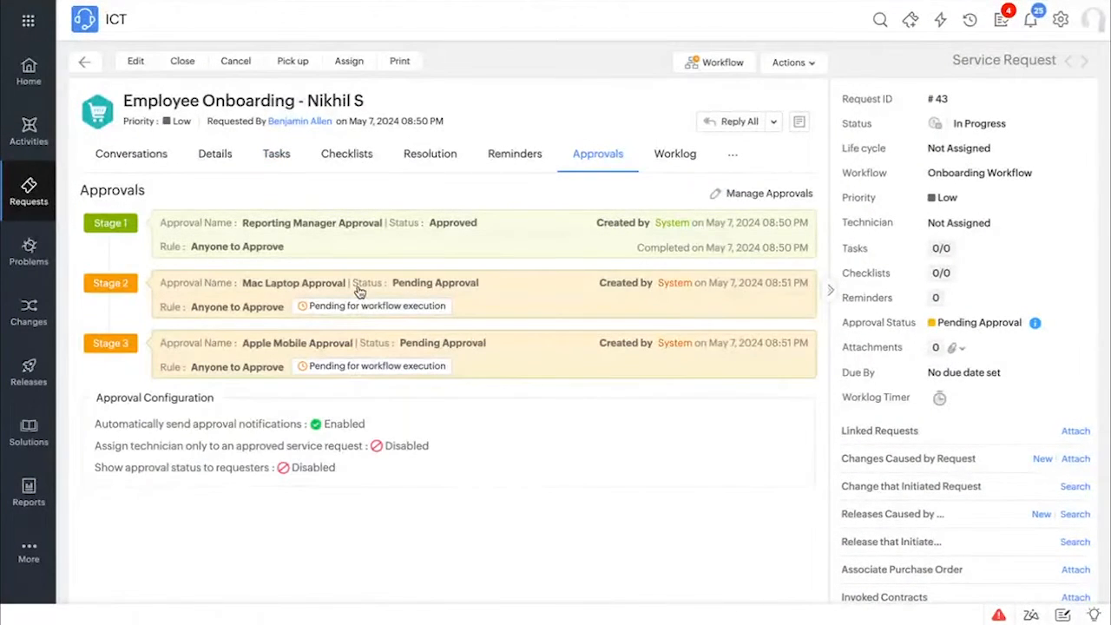
Step: Reopen the workflow execution diagram and examine the progress of the Mac laptop and Apple mobile approval branches
{"action": "left_click", "coordinate": [703, 62]}
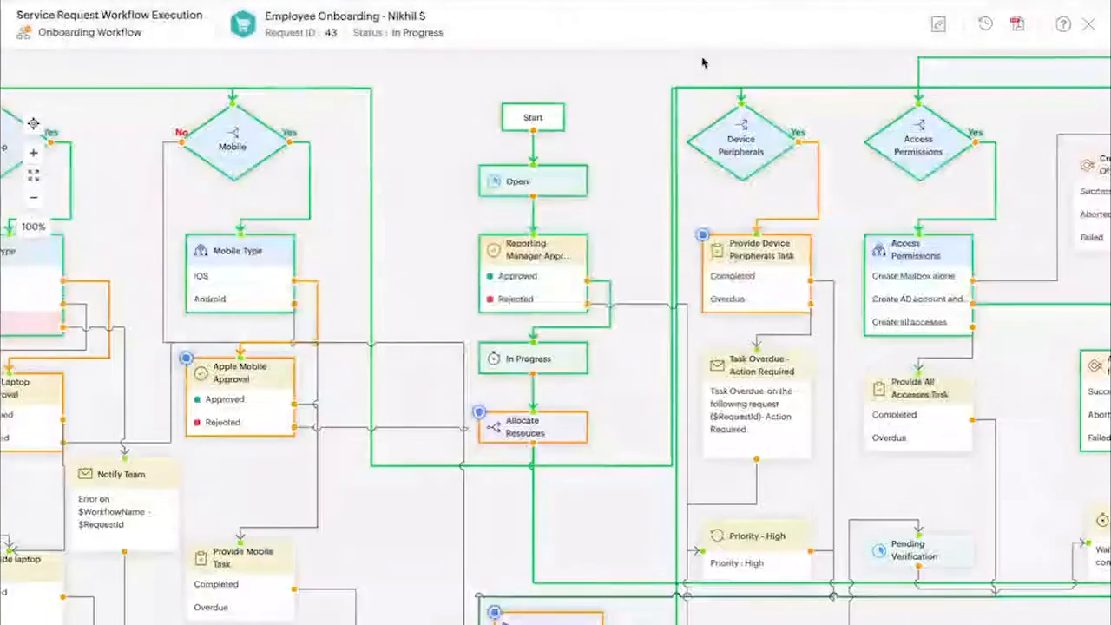
{"action": "left_click_drag", "start_coordinate": [713, 329], "coordinate": [356, 251]}
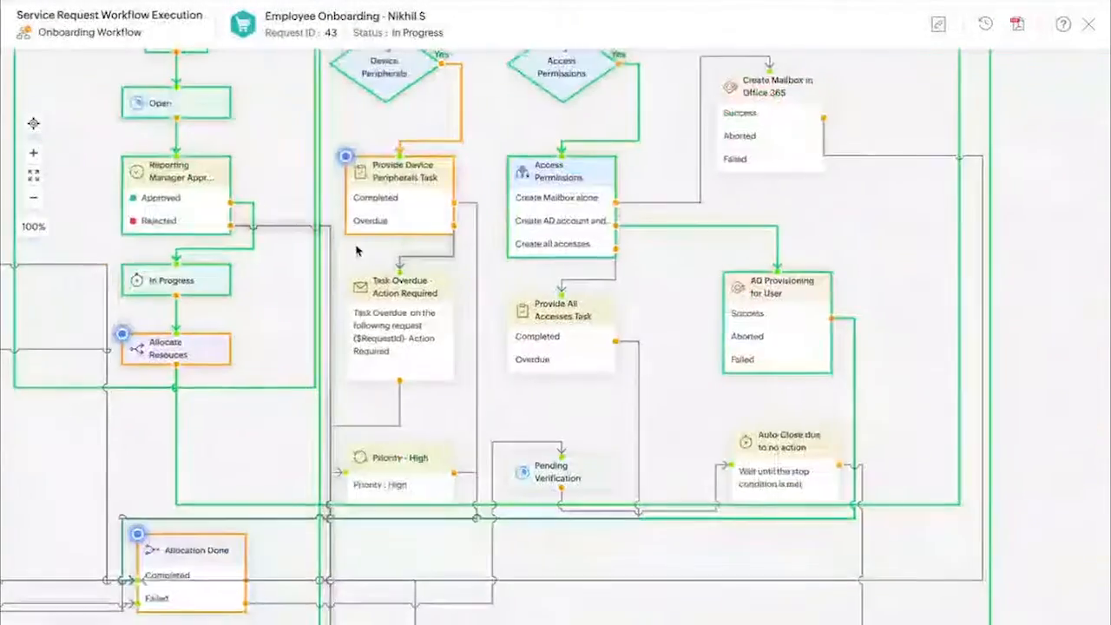
{"action": "left_click_drag", "start_coordinate": [105, 185], "coordinate": [350, 237]}
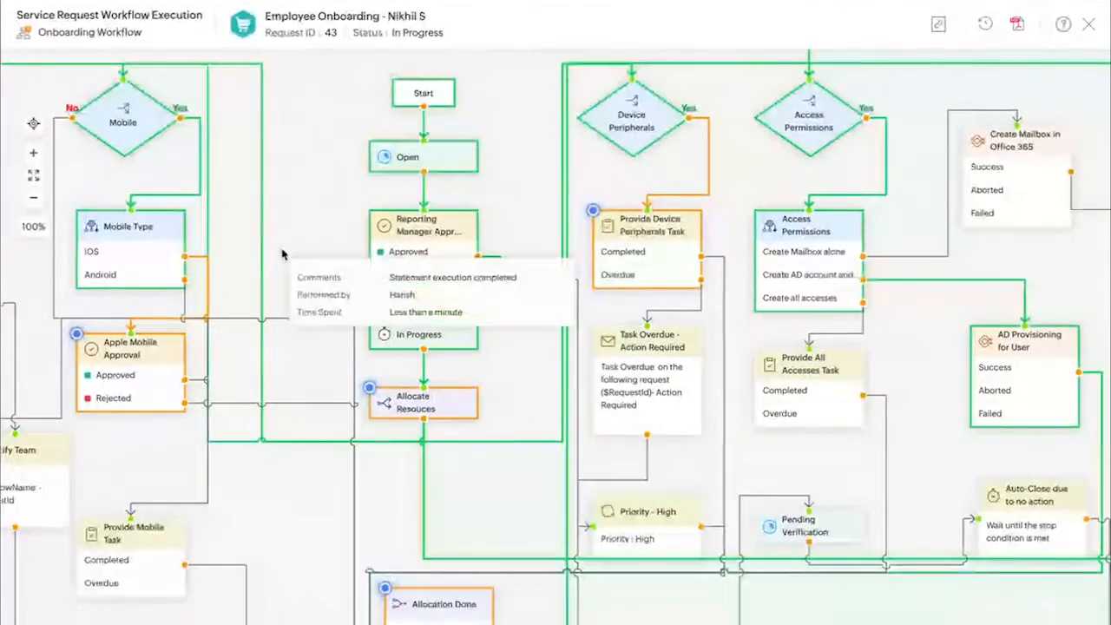
{"action": "left_click_drag", "start_coordinate": [282, 254], "coordinate": [650, 217]}
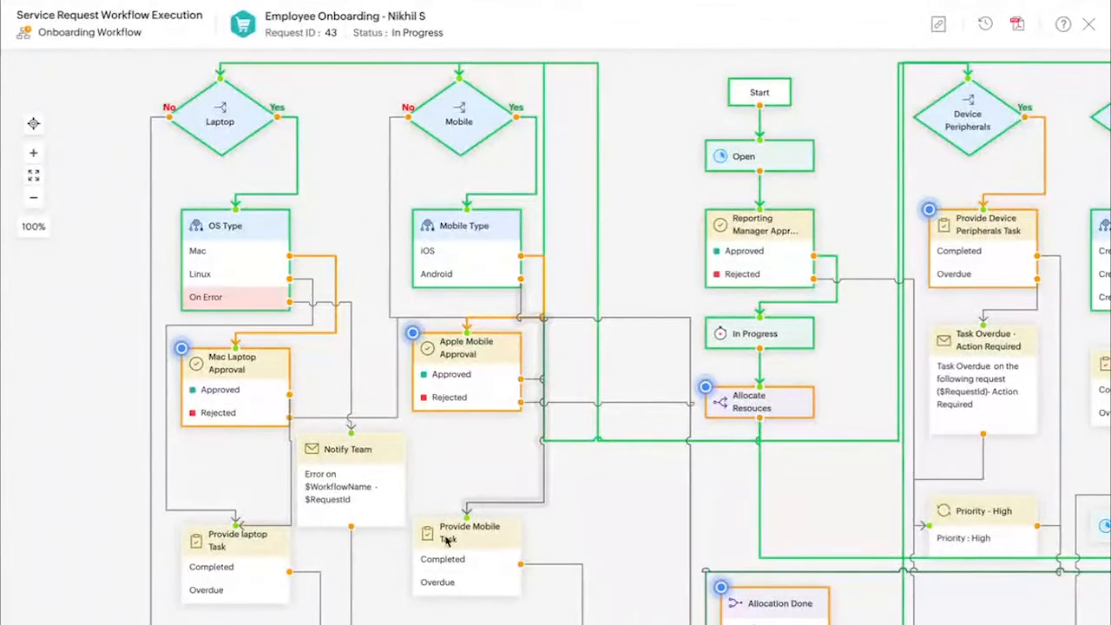
{"action": "scroll", "coordinate": [463, 363], "scroll_direction": "down", "scroll_amount": 3}
{"action": "scroll", "coordinate": [463, 363], "scroll_direction": "up", "scroll_amount": 3}
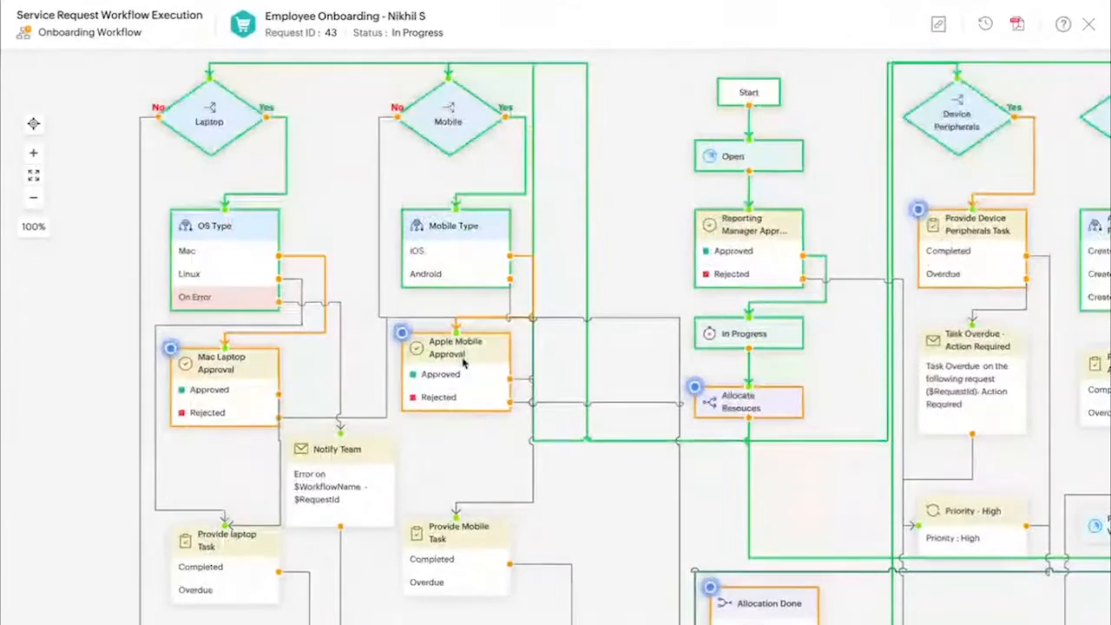
Step: Examine the device peripherals and access permissions branches, including AD Provisioning for User, down to the Allocation Done node
{"action": "left_click_drag", "start_coordinate": [569, 480], "coordinate": [342, 480]}
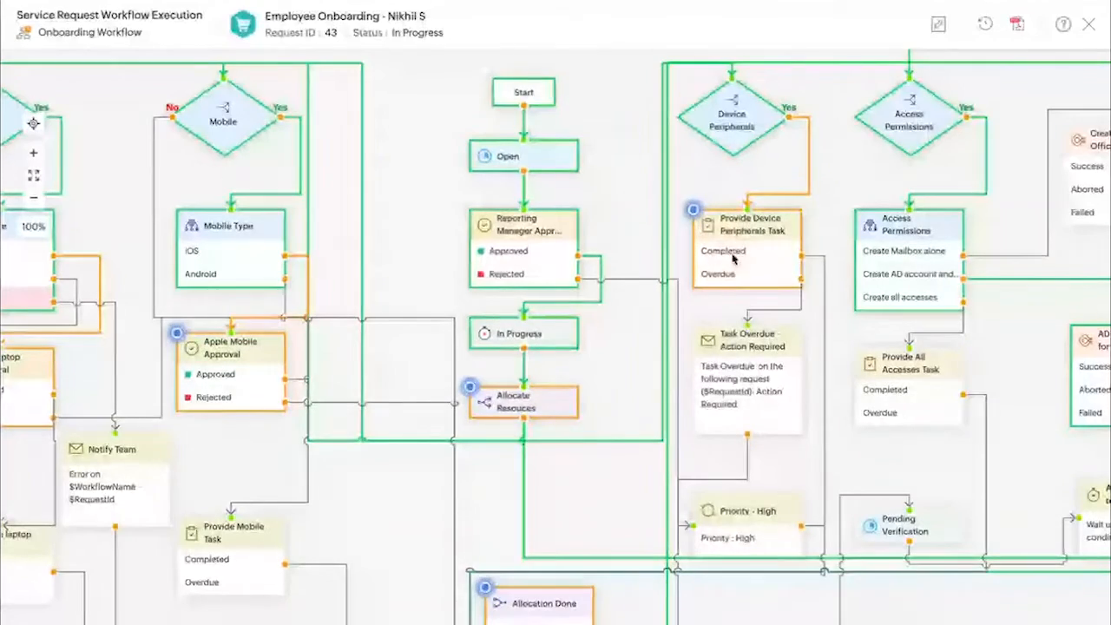
{"action": "left_click_drag", "start_coordinate": [800, 218], "coordinate": [637, 295]}
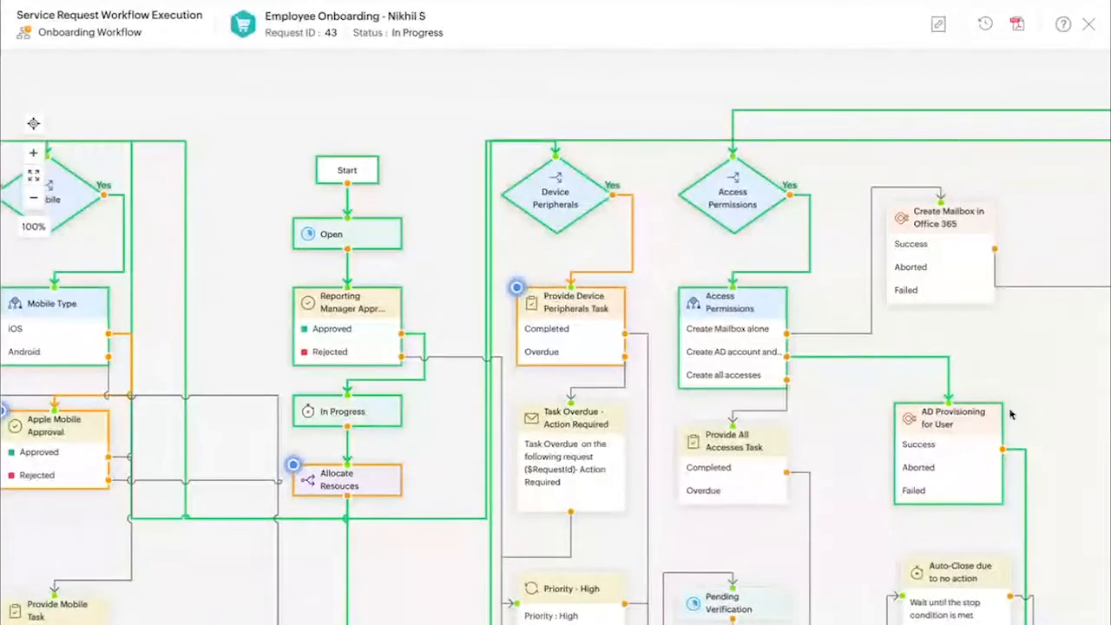
{"action": "mouse_move", "coordinate": [1027, 388]}
{"action": "left_mouse_down"}
{"action": "mouse_move", "coordinate": [1014, 240]}
{"action": "mouse_move", "coordinate": [1016, 401]}
{"action": "left_mouse_up"}
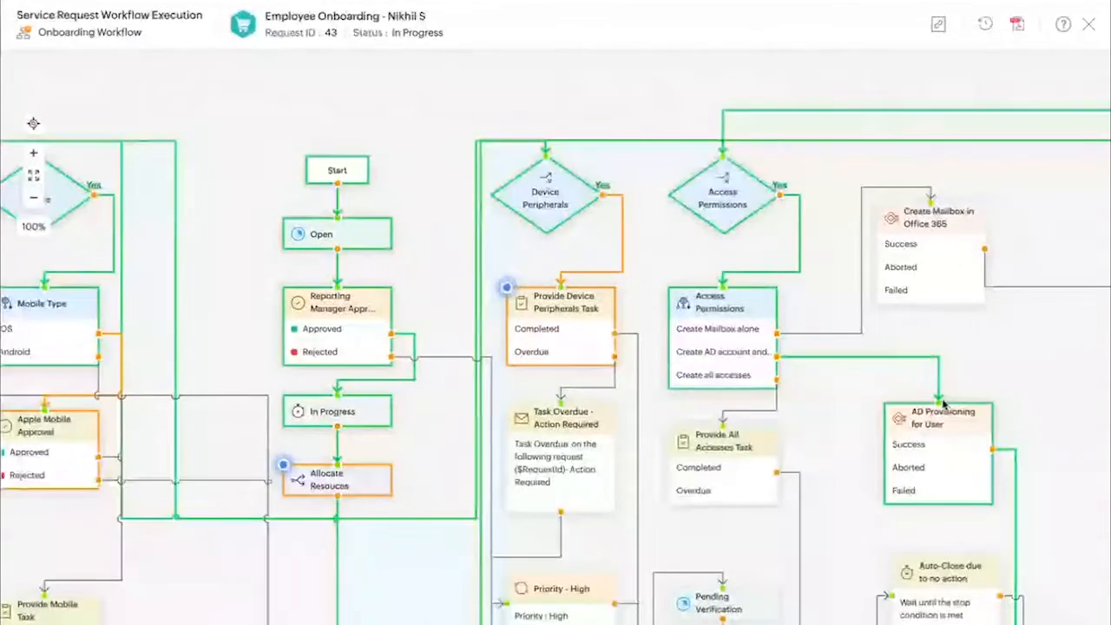
{"action": "scroll", "coordinate": [962, 443], "scroll_direction": "down", "scroll_amount": 4}
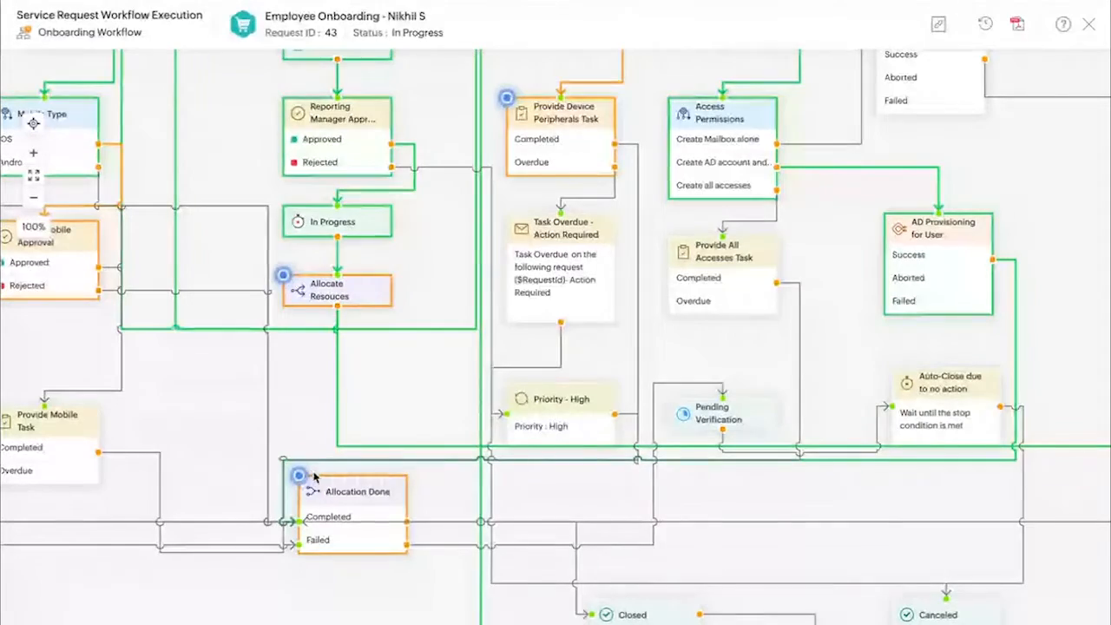
{"action": "left_click_drag", "start_coordinate": [315, 441], "coordinate": [409, 503]}
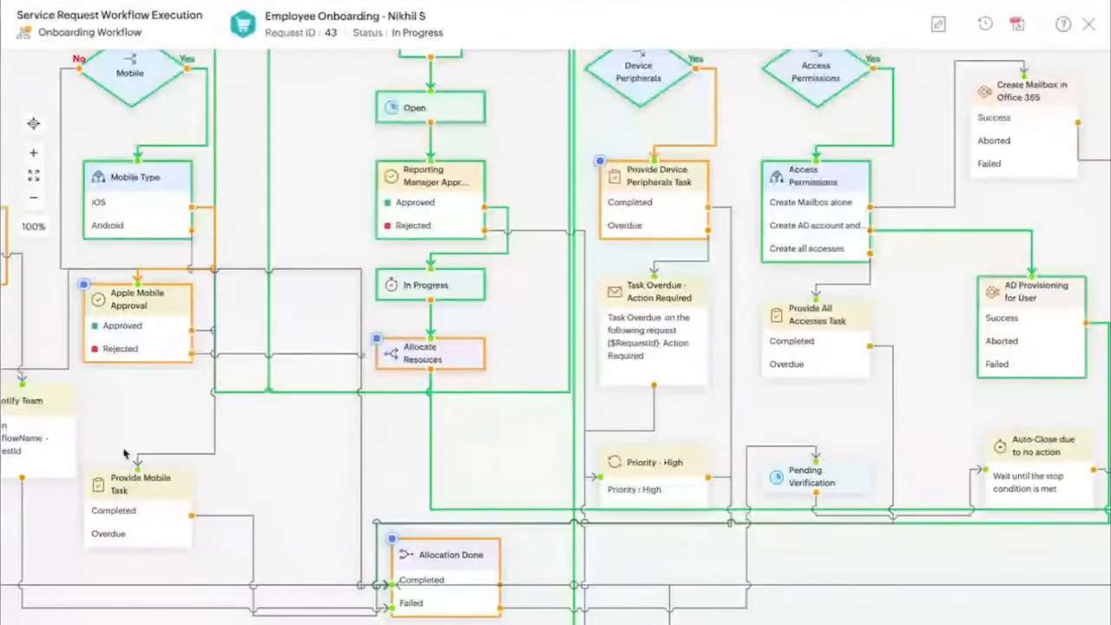
{"action": "mouse_move", "coordinate": [513, 397]}
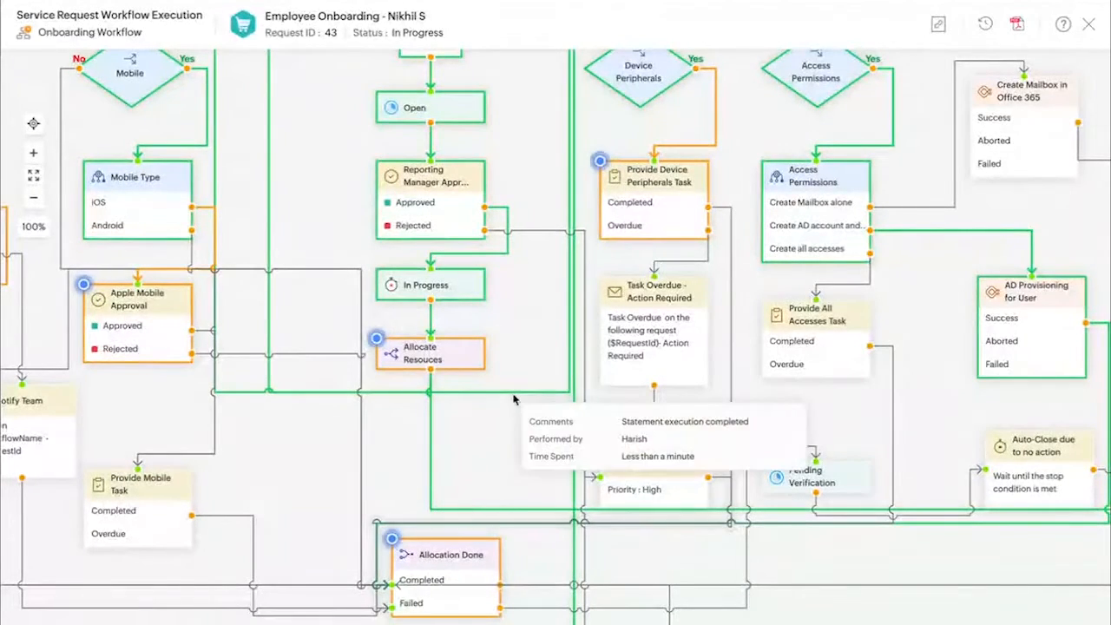
Step: Reduce the workflow diagram to 80% to review all parallel branches together, and close it
{"action": "left_click", "coordinate": [34, 197]}
{"action": "left_click", "coordinate": [35, 198]}
{"action": "left_click_drag", "start_coordinate": [240, 335], "coordinate": [442, 452]}
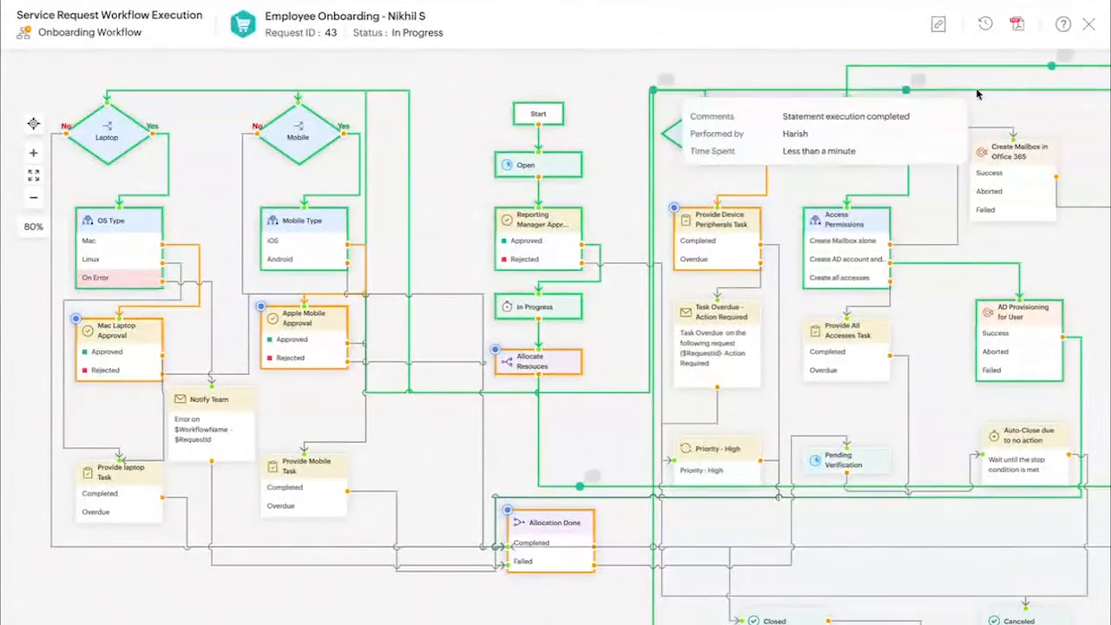
{"action": "left_click", "coordinate": [1089, 24]}
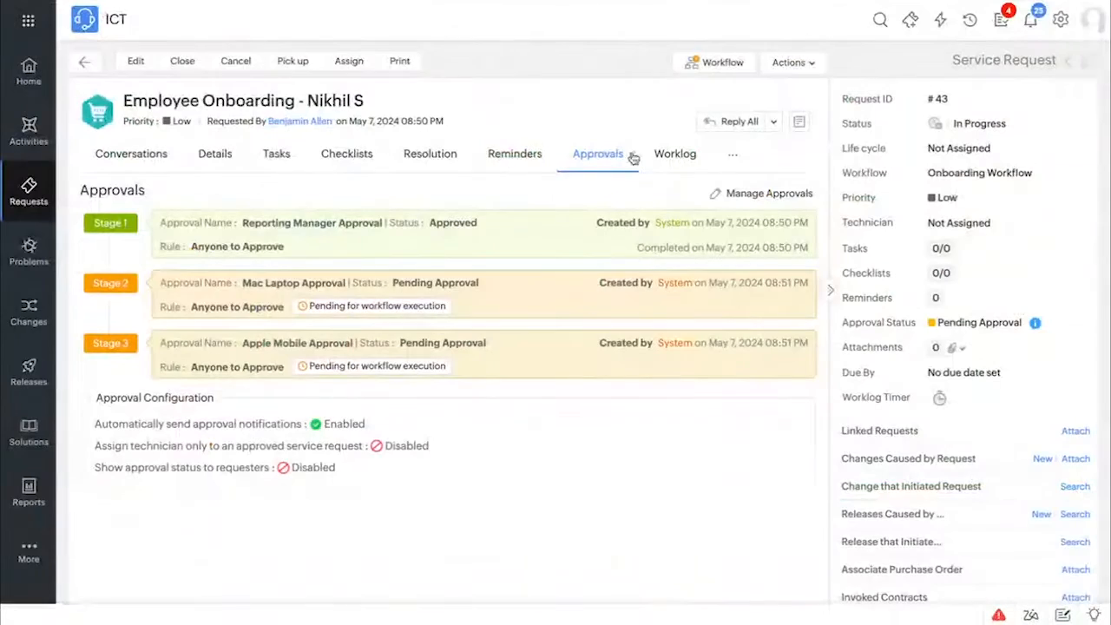
Step: Approve the Mac Laptop Approval stage of the onboarding request without comments
{"action": "left_click", "coordinate": [579, 313]}
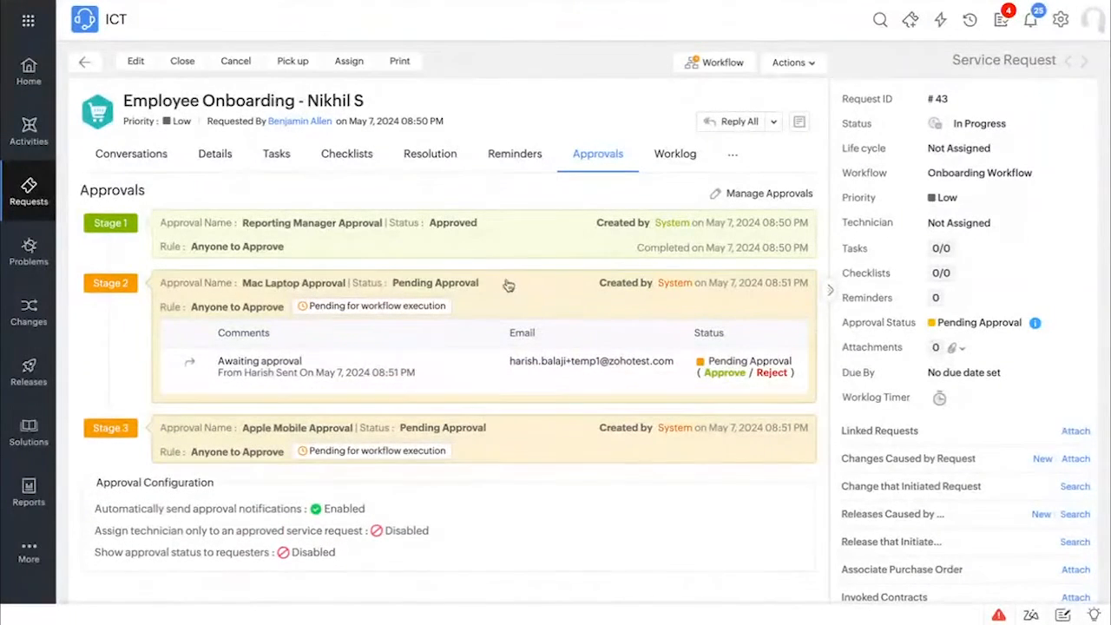
{"action": "left_click", "coordinate": [721, 372]}
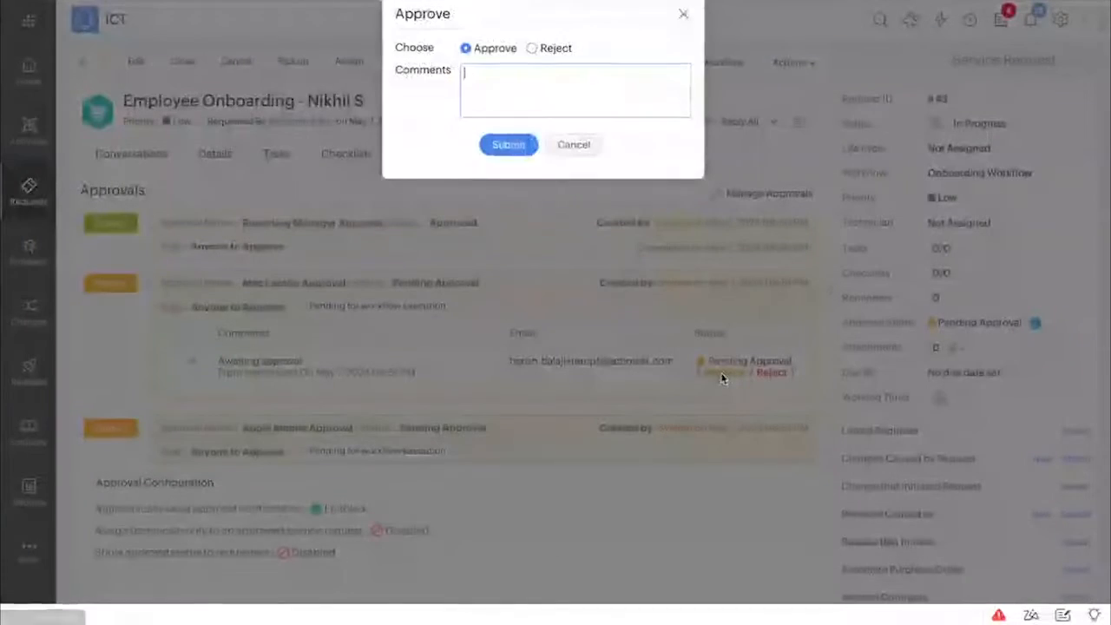
{"action": "left_click", "coordinate": [493, 146]}
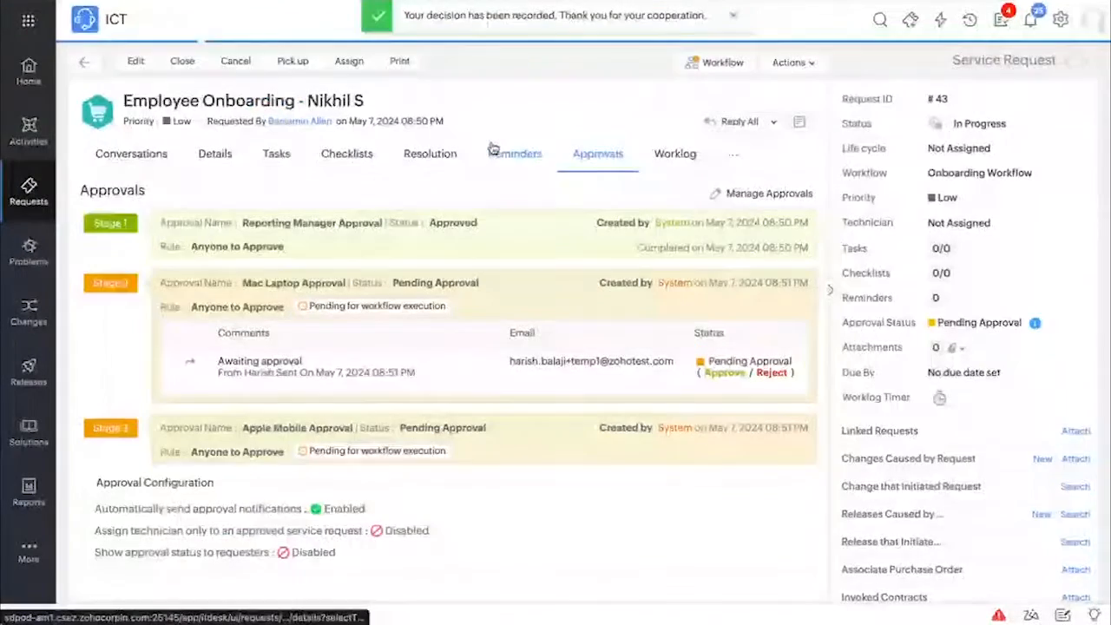
Step: Approve the Apple Mobile Approval stage of the onboarding request without comments
{"action": "left_click", "coordinate": [260, 348]}
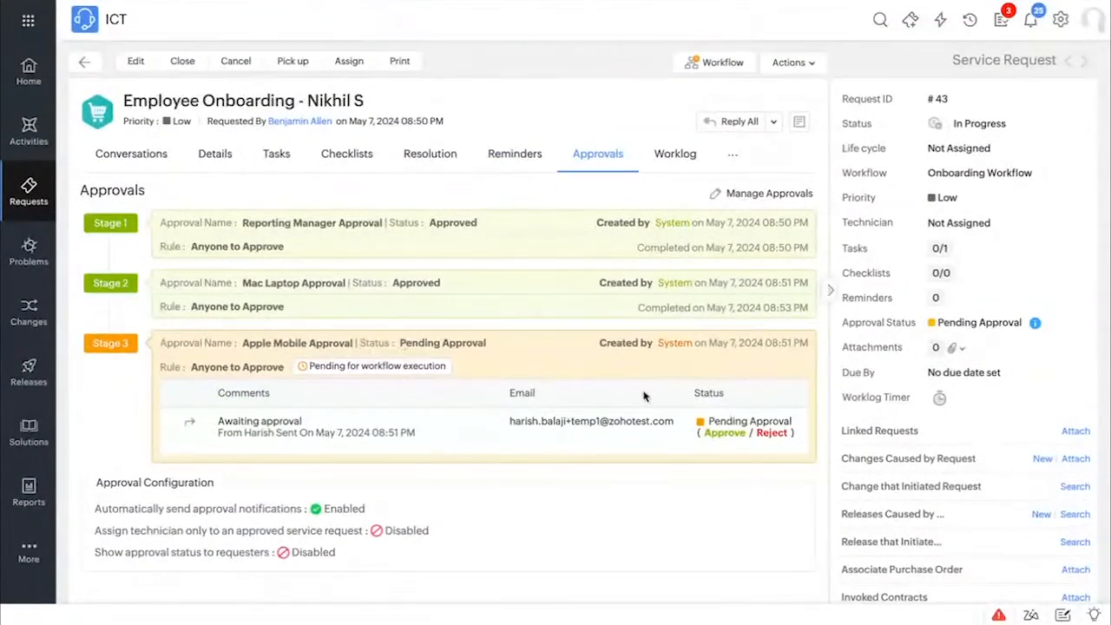
{"action": "left_click", "coordinate": [717, 434]}
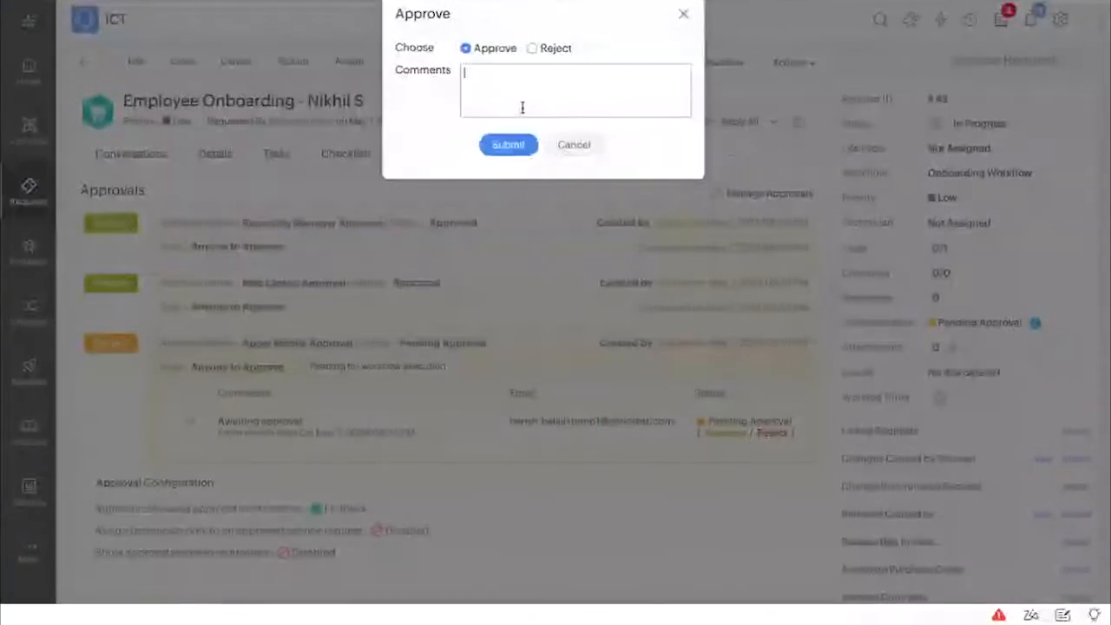
{"action": "left_click", "coordinate": [519, 143]}
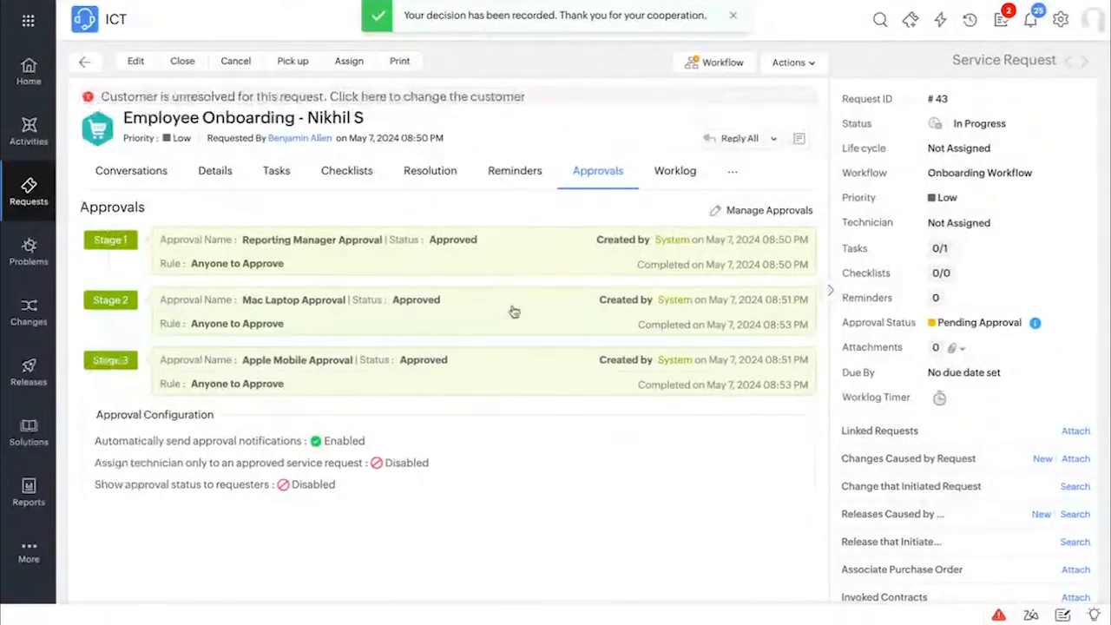
Step: Close the device peripherals, laptop and mobile provisioning tasks of the onboarding request together
{"action": "left_click", "coordinate": [276, 171]}
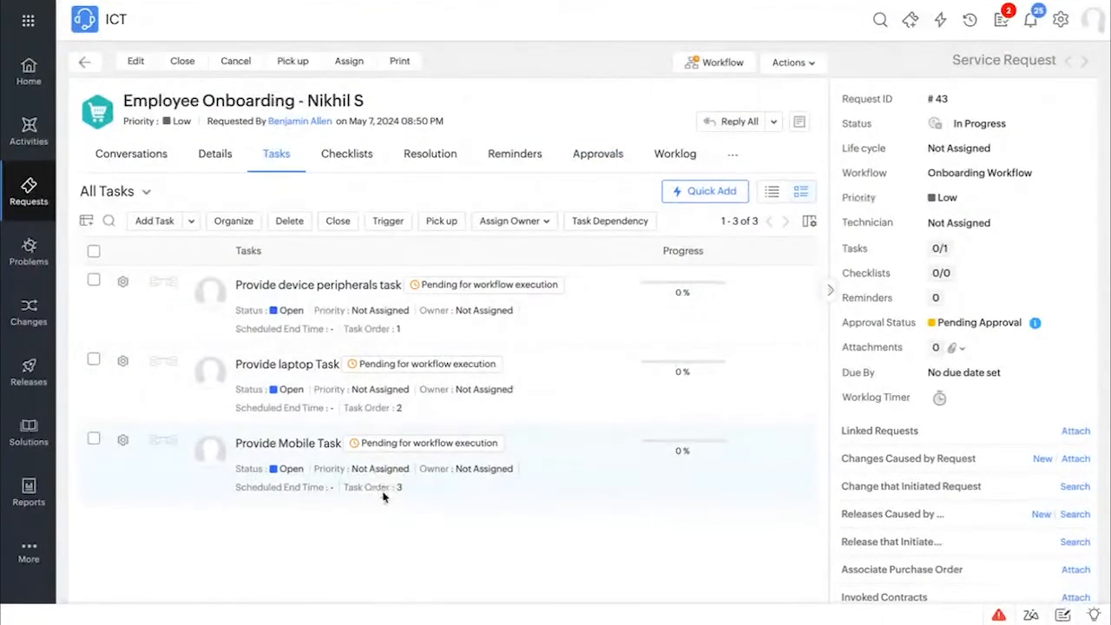
{"action": "left_click", "coordinate": [93, 251]}
{"action": "left_click", "coordinate": [340, 225]}
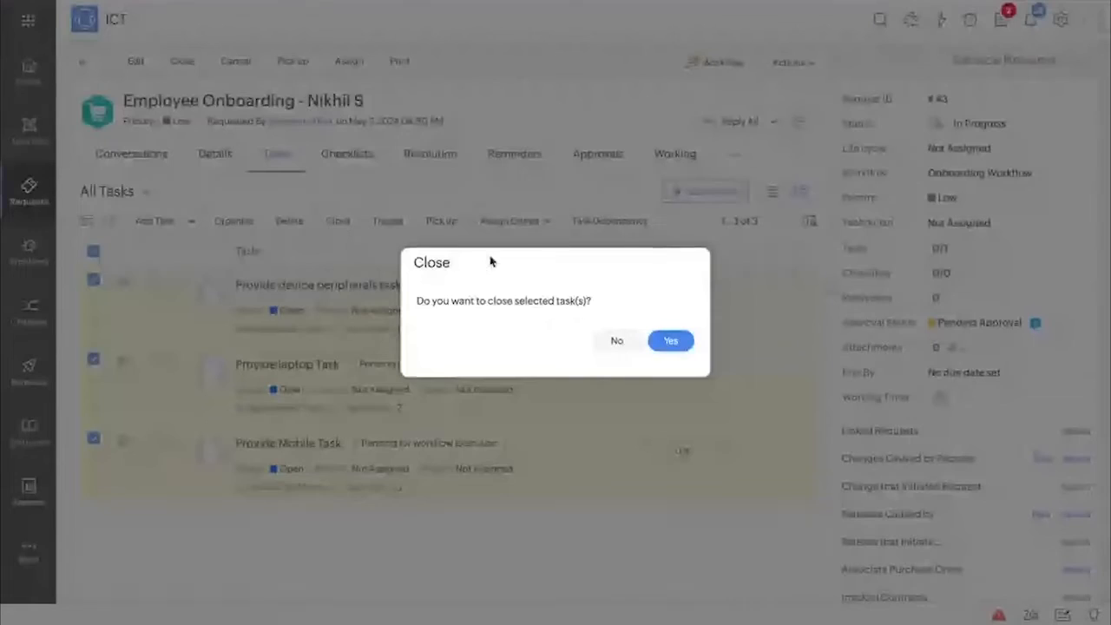
{"action": "left_click", "coordinate": [671, 340]}
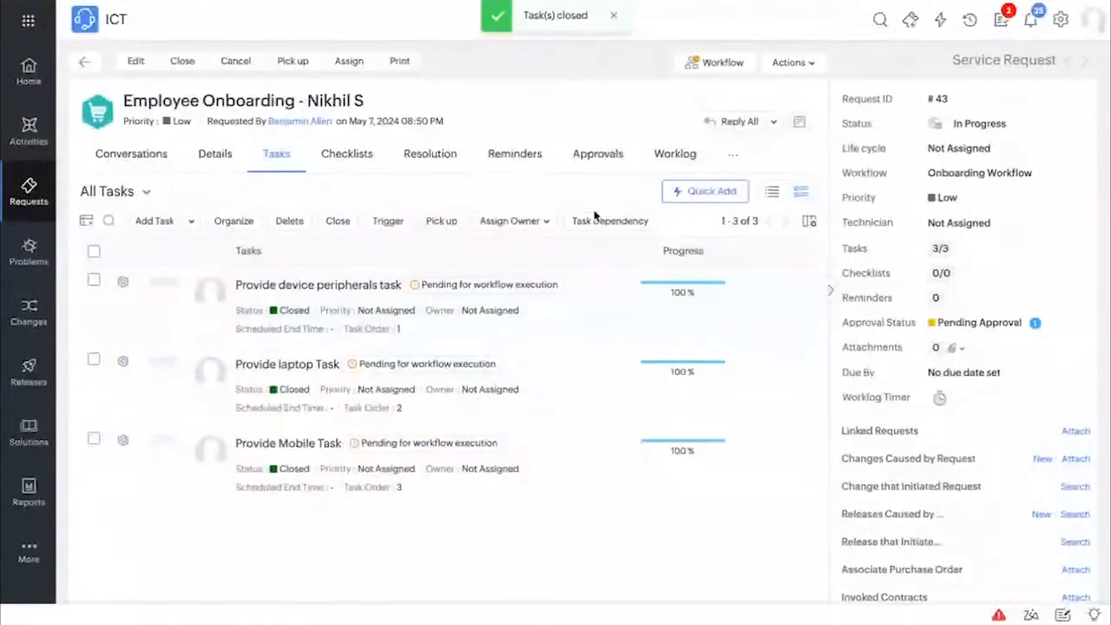
Step: Reopen the workflow execution diagram and examine the device peripherals, laptop and mobile task nodes leading to Allocation Done
{"action": "left_click", "coordinate": [705, 72]}
{"action": "left_click", "coordinate": [705, 69]}
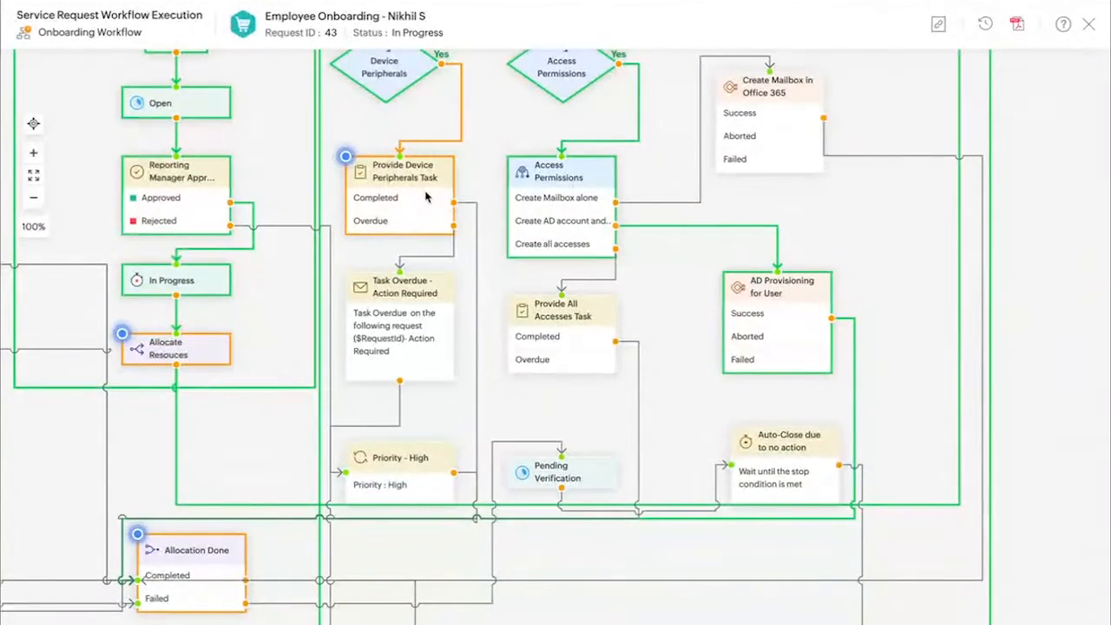
{"action": "left_click_drag", "start_coordinate": [228, 440], "coordinate": [674, 446]}
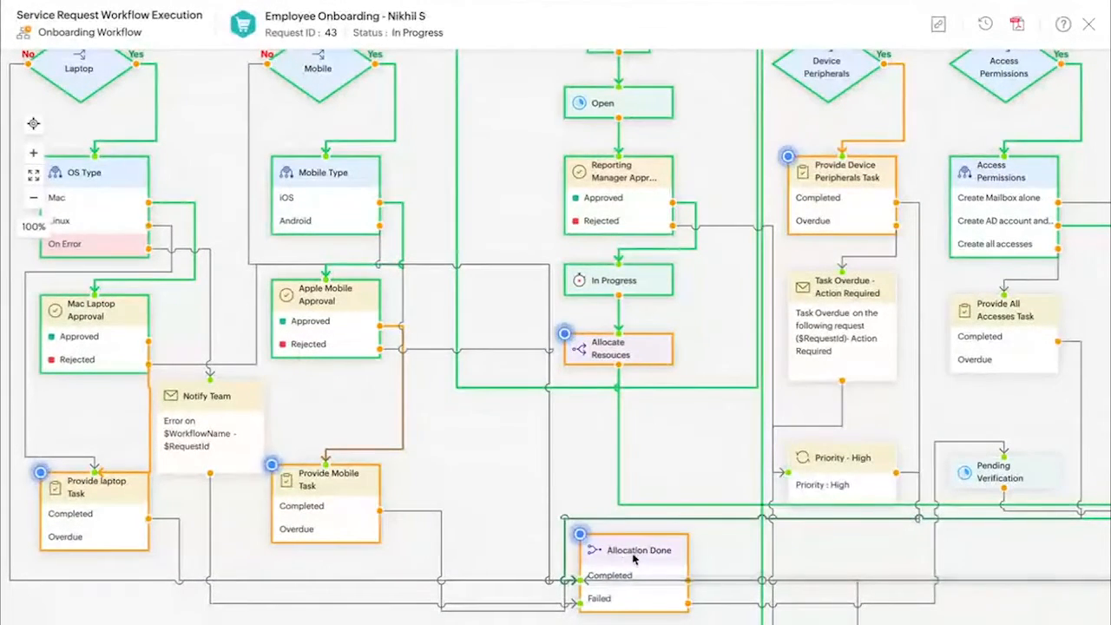
{"action": "left_click_drag", "start_coordinate": [566, 528], "coordinate": [452, 437]}
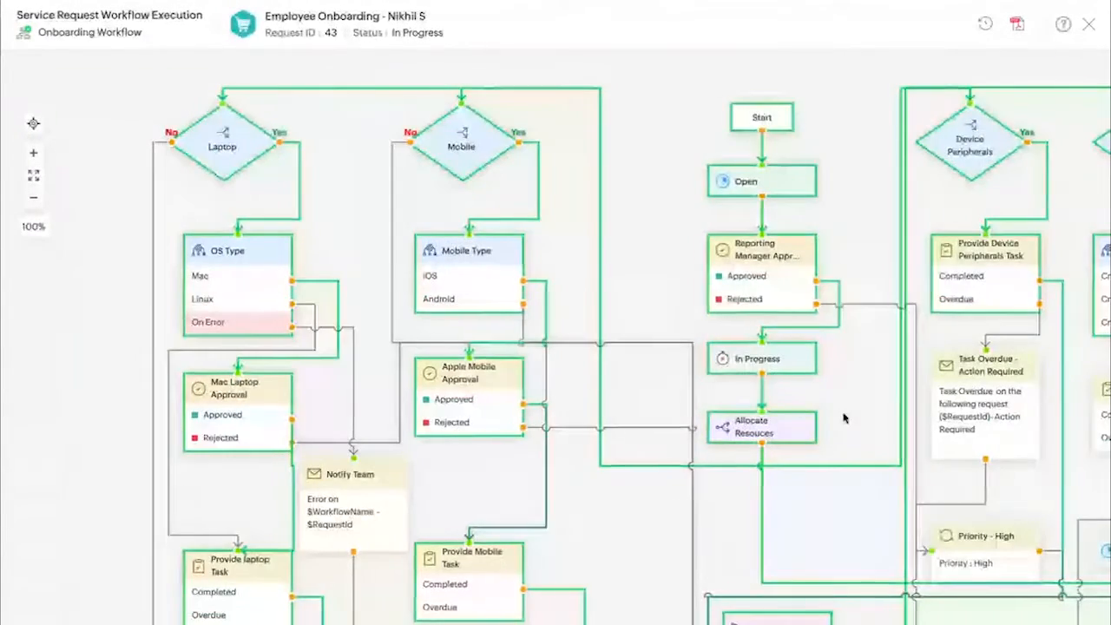
Step: Trace the executed workflow path from the parallel branches through Allocation Done to the Closed and End nodes, and close the diagram
{"action": "scroll", "coordinate": [844, 419], "scroll_direction": "right", "scroll_amount": 2}
{"action": "scroll", "coordinate": [845, 418], "scroll_direction": "down", "scroll_amount": 2}
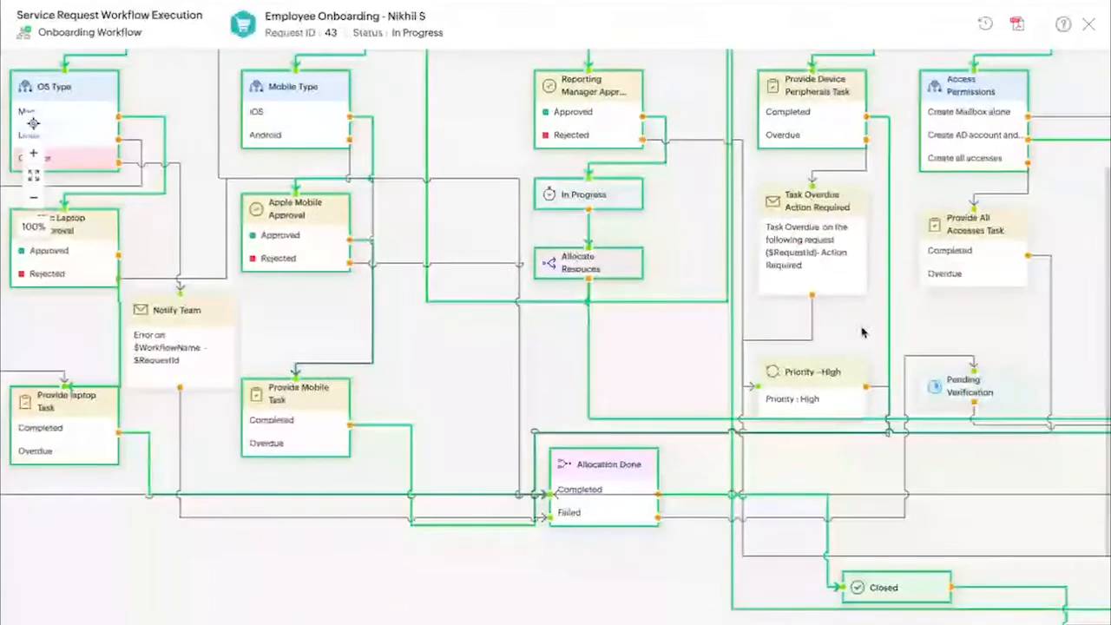
{"action": "scroll", "coordinate": [836, 307], "scroll_direction": "up", "scroll_amount": 1}
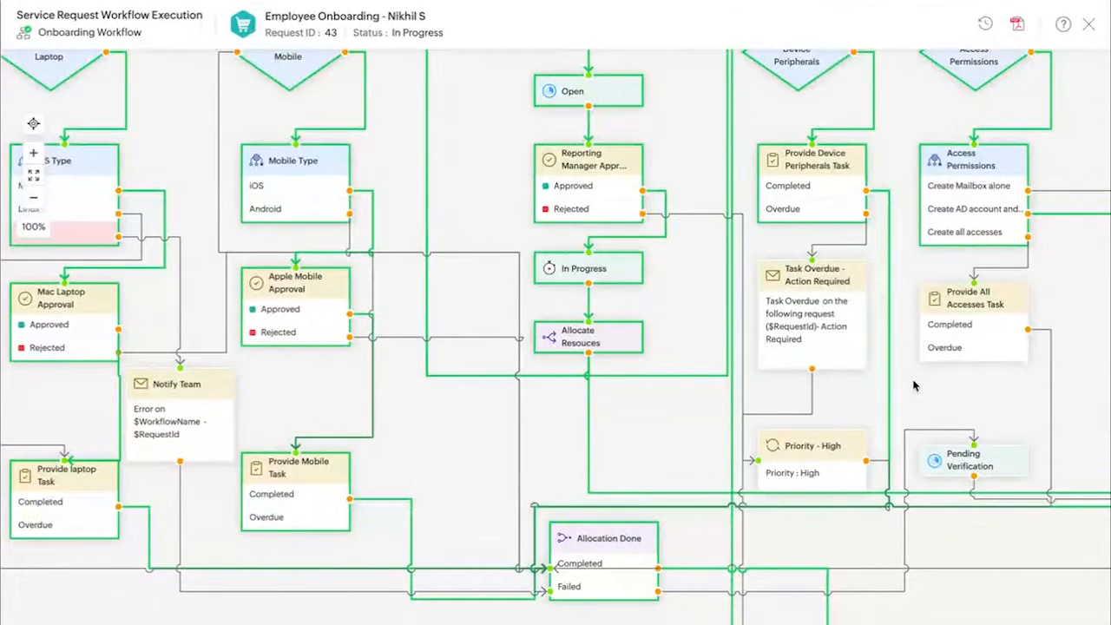
{"action": "scroll", "coordinate": [831, 419], "scroll_direction": "down", "scroll_amount": 2}
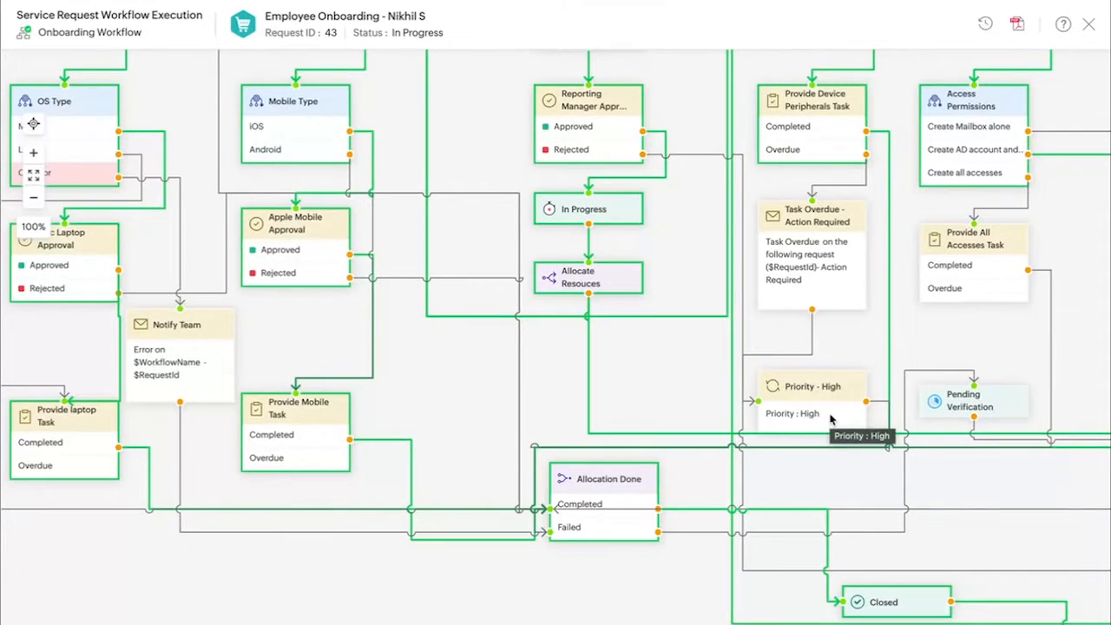
{"action": "scroll", "coordinate": [685, 370], "scroll_direction": "down", "scroll_amount": 2}
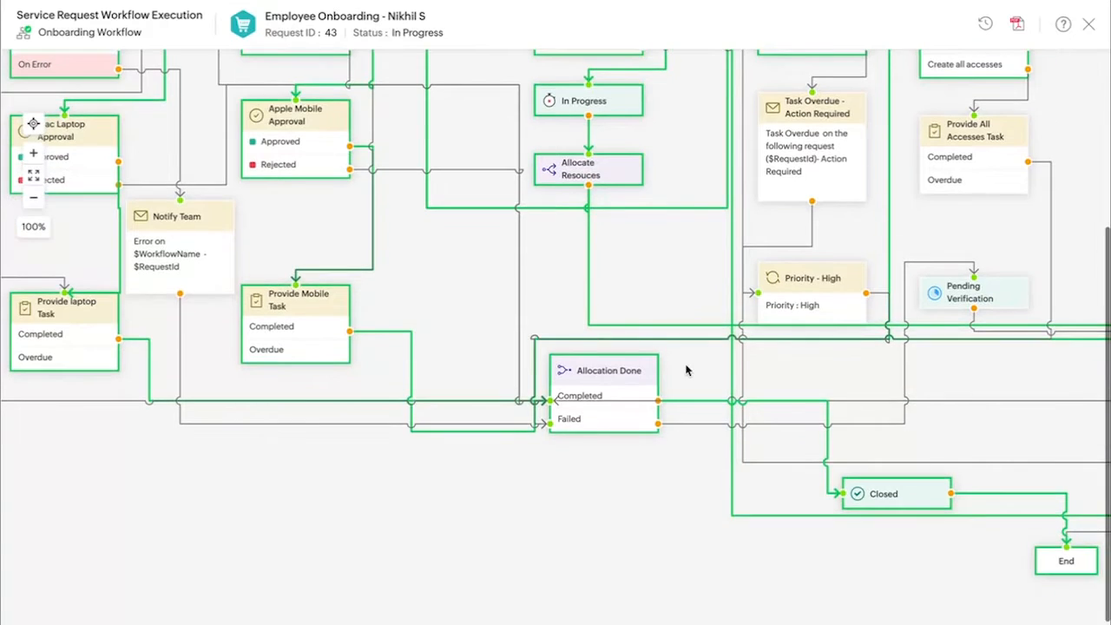
{"action": "scroll", "coordinate": [666, 328], "scroll_direction": "right", "scroll_amount": 3}
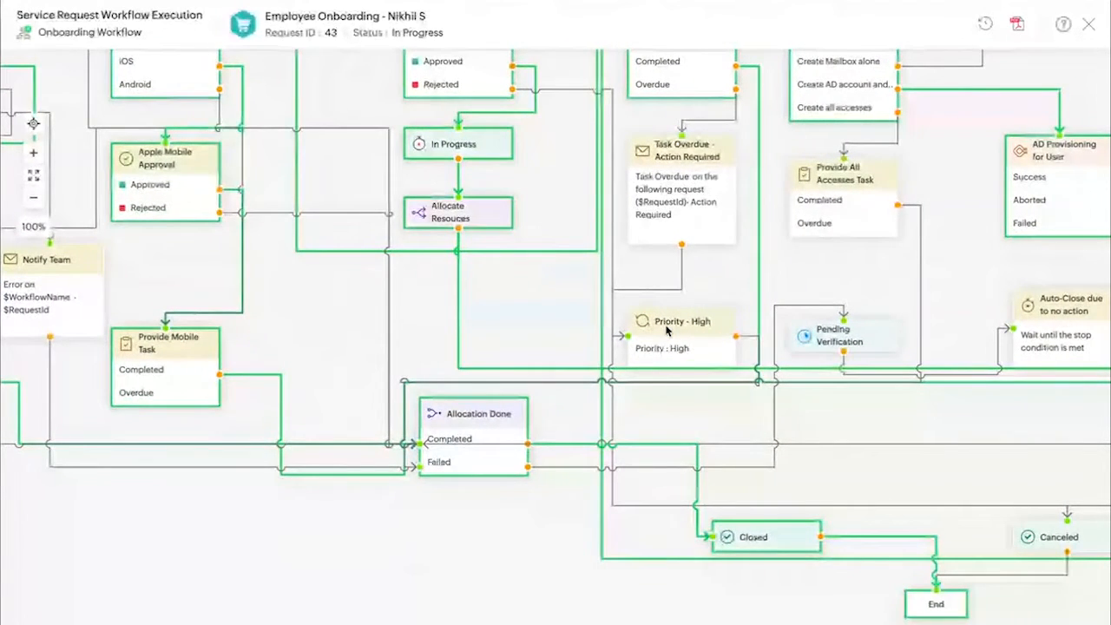
{"action": "scroll", "coordinate": [666, 330], "scroll_direction": "right", "scroll_amount": 3}
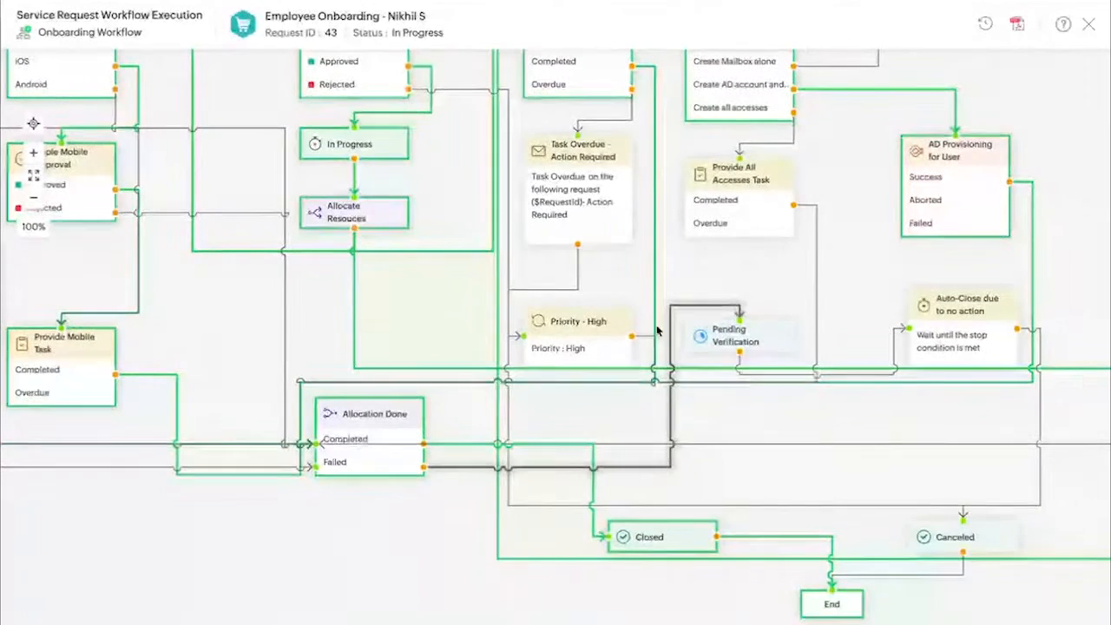
{"action": "scroll", "coordinate": [425, 305], "scroll_direction": "down", "scroll_amount": 1}
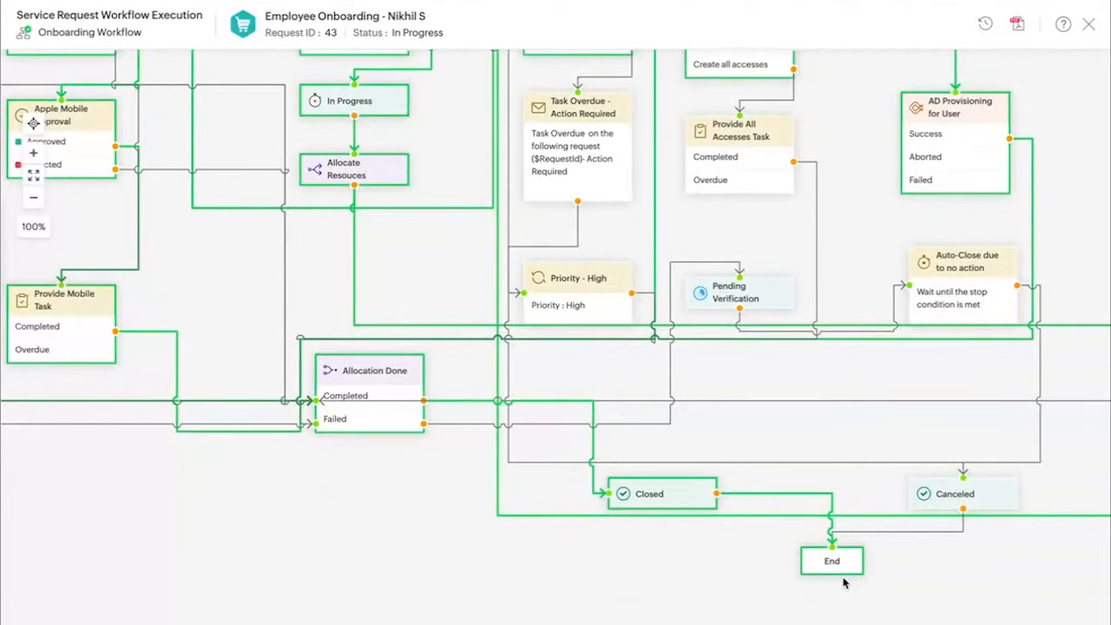
{"action": "left_click", "coordinate": [1088, 25]}
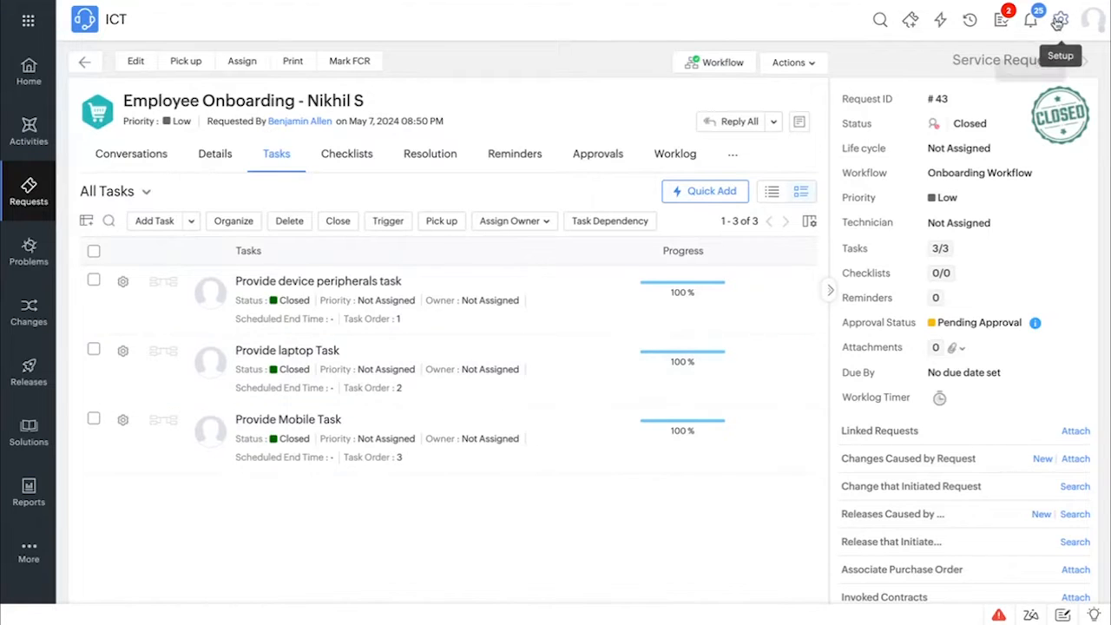
Step: Reopen the request's workflow execution diagram and look over the executed branches around the Start node
{"action": "left_click", "coordinate": [703, 66]}
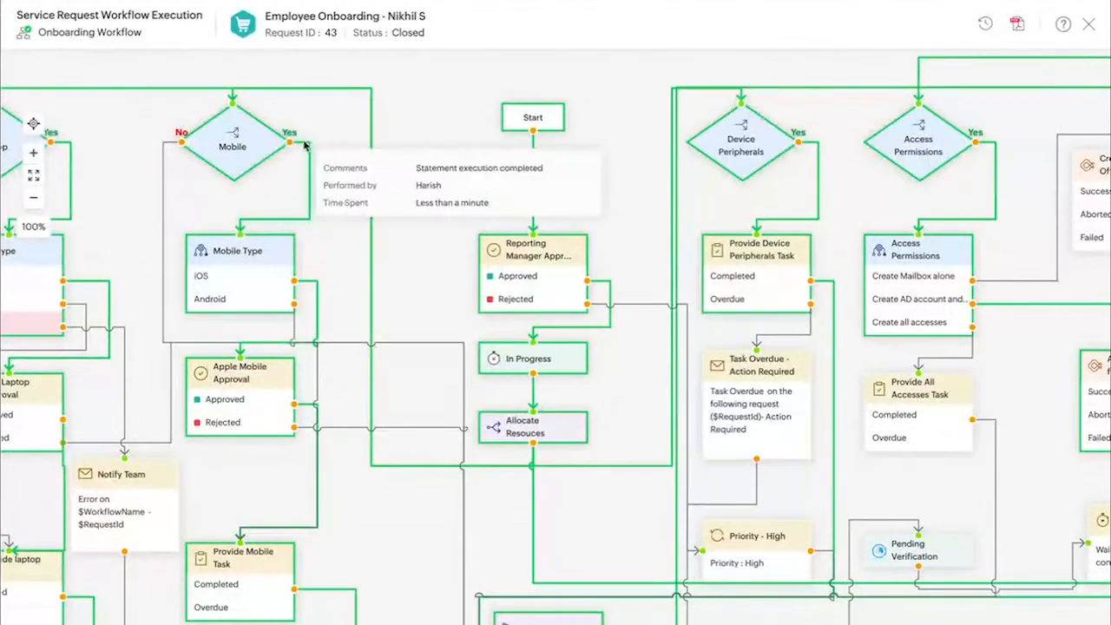
{"action": "left_click", "coordinate": [33, 197]}
{"action": "left_click_drag", "start_coordinate": [382, 221], "coordinate": [432, 235]}
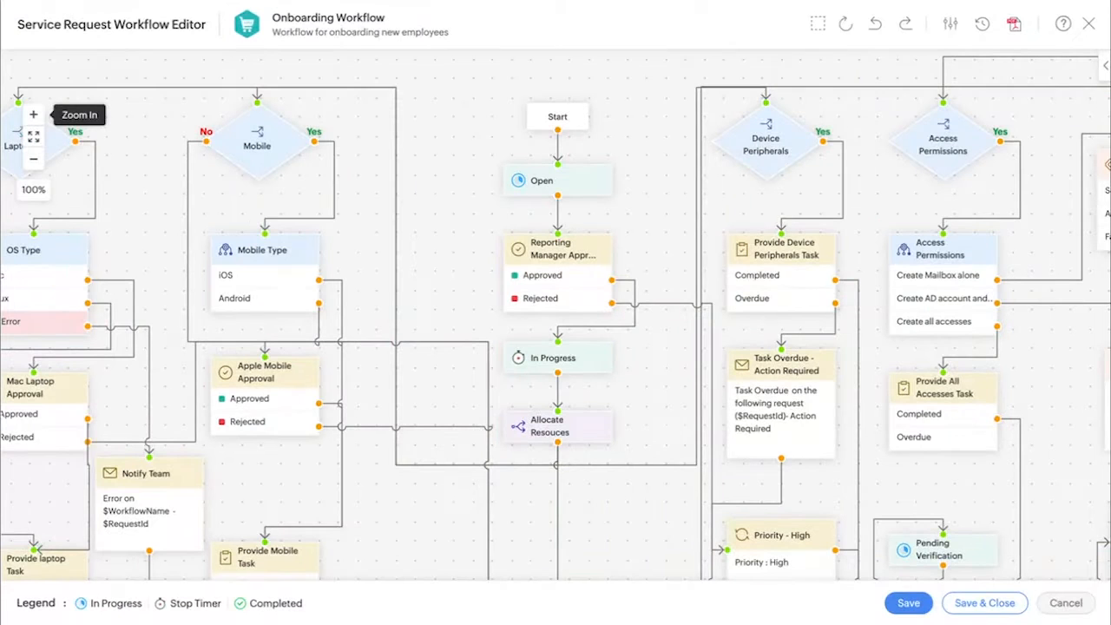
Step: Close the Onboarding Workflow editor and open the Workflows setup page for the Service Request module
{"action": "left_click", "coordinate": [1088, 23]}
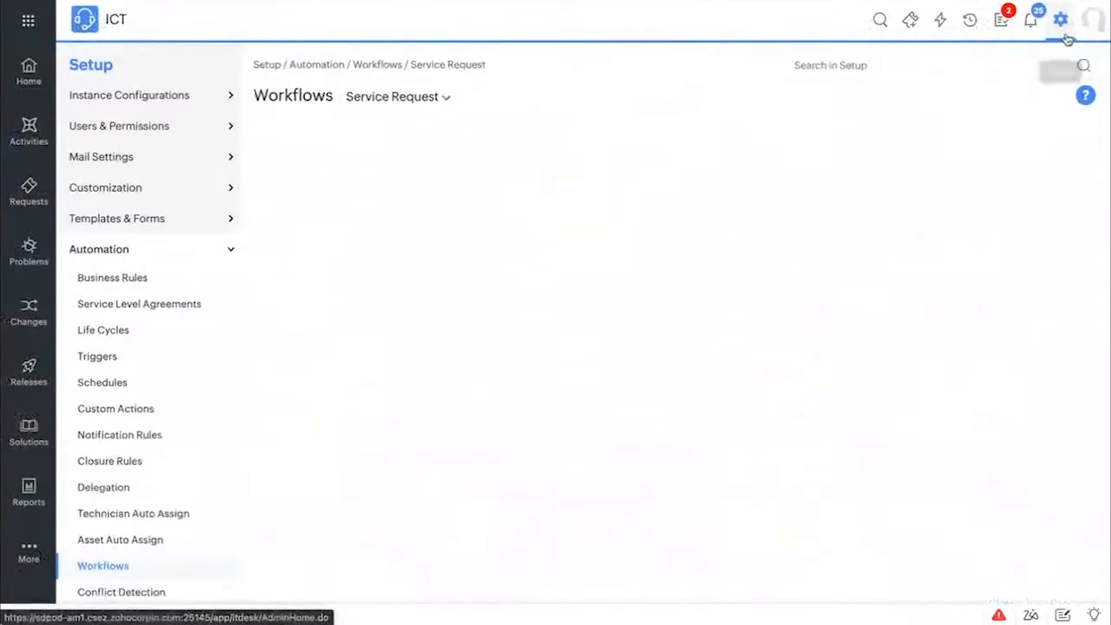
{"action": "left_click", "coordinate": [1062, 23]}
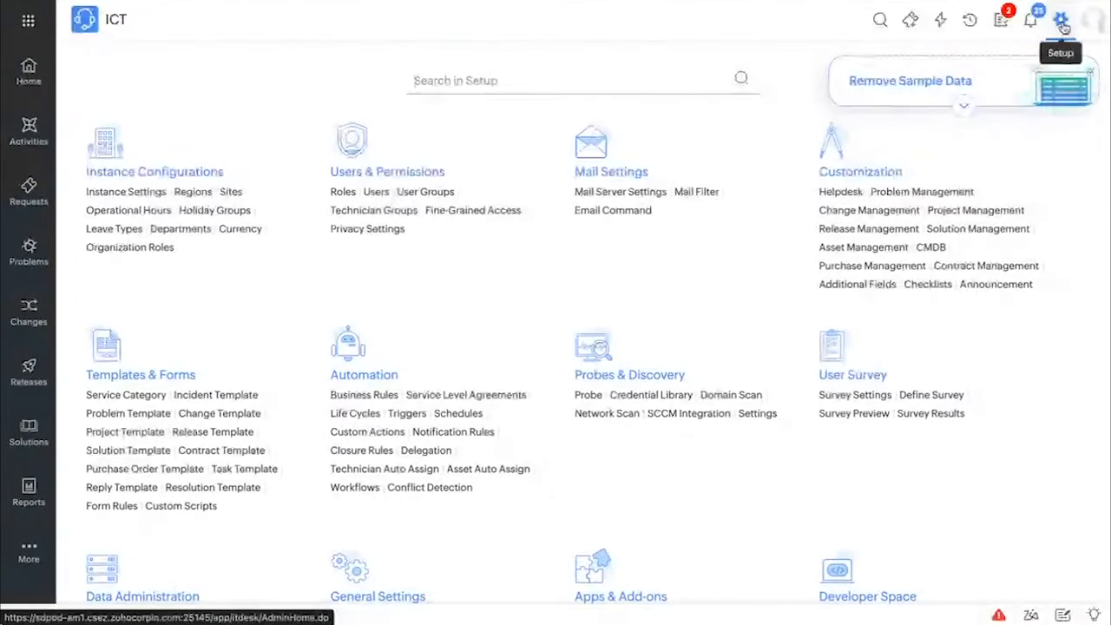
{"action": "left_click", "coordinate": [358, 488]}
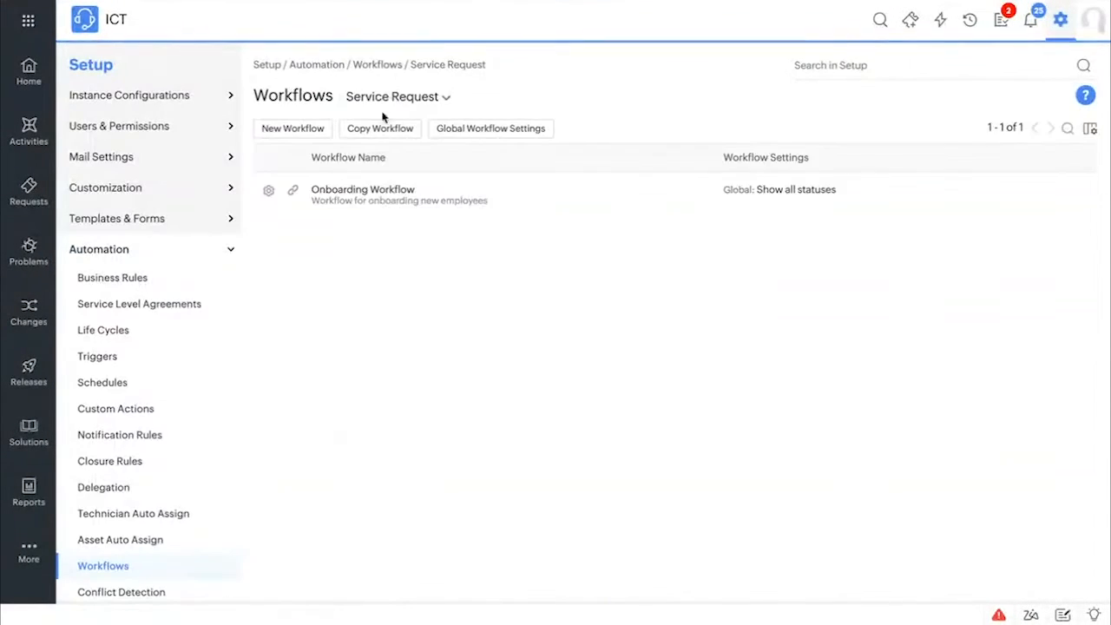
{"action": "left_click", "coordinate": [390, 97]}
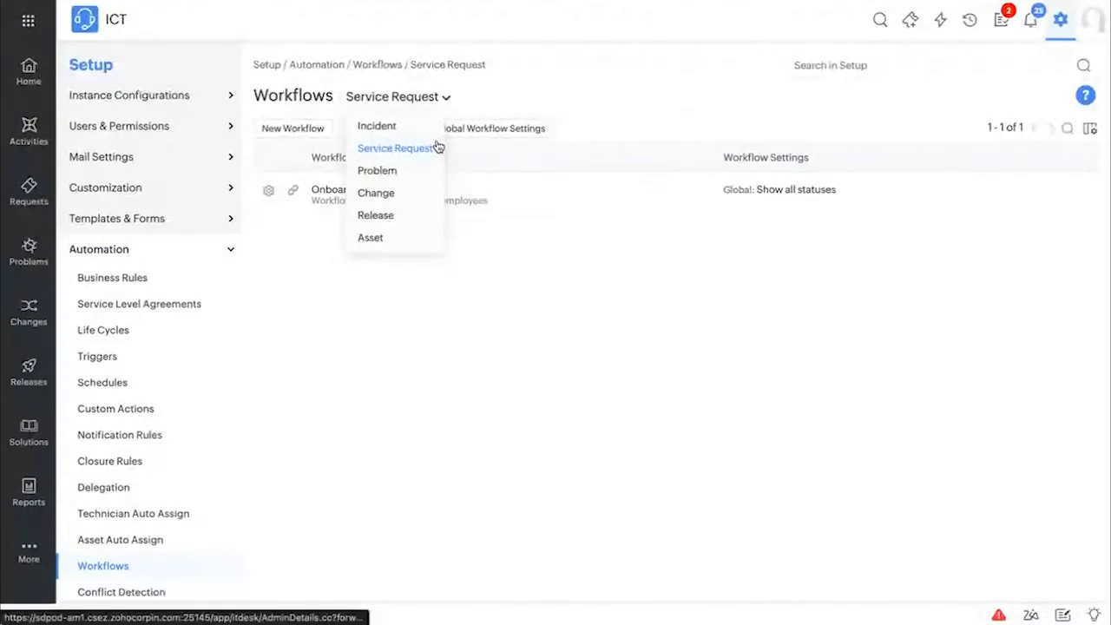
{"action": "left_click", "coordinate": [387, 149]}
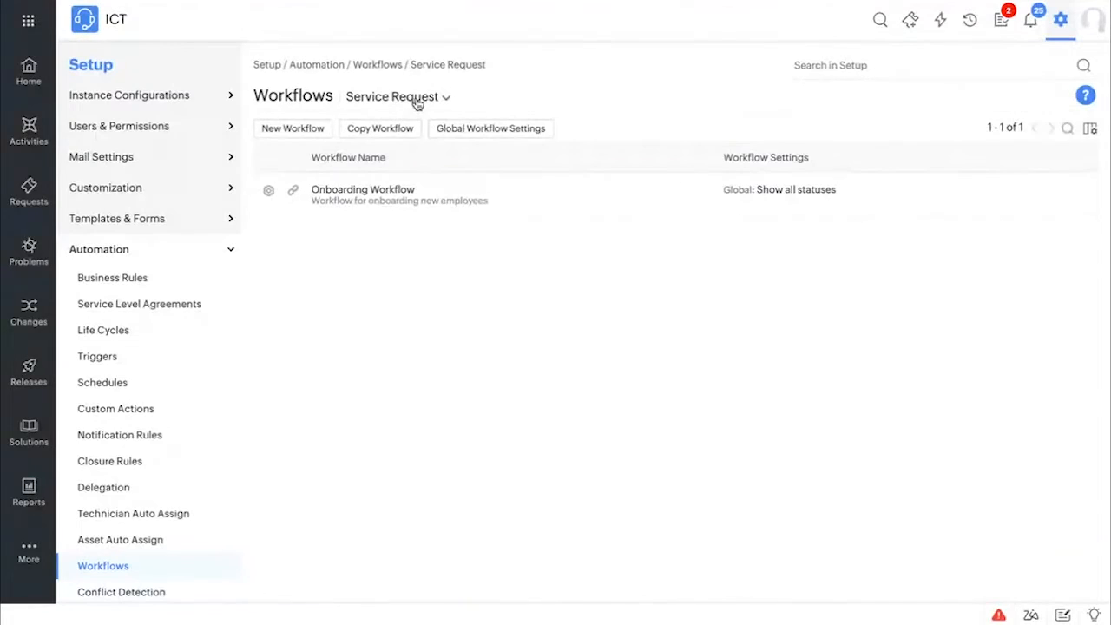
Step: Create a service request workflow named "New Employee Onboarding WF" with no description
{"action": "left_click", "coordinate": [295, 129]}
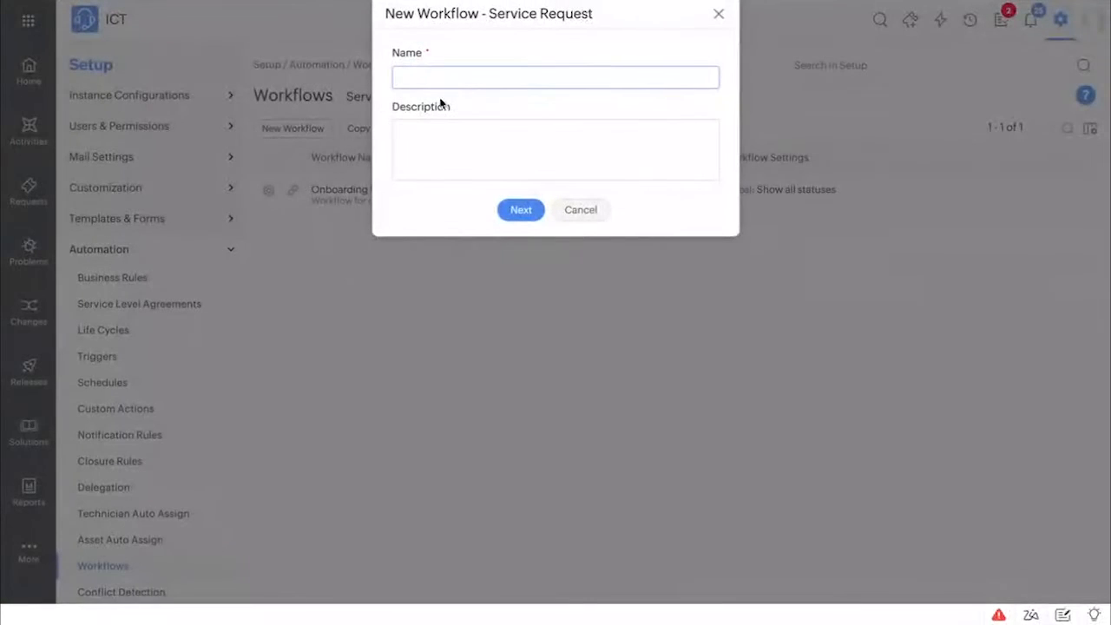
{"action": "type", "text": "New Employee Onboarding WF"}
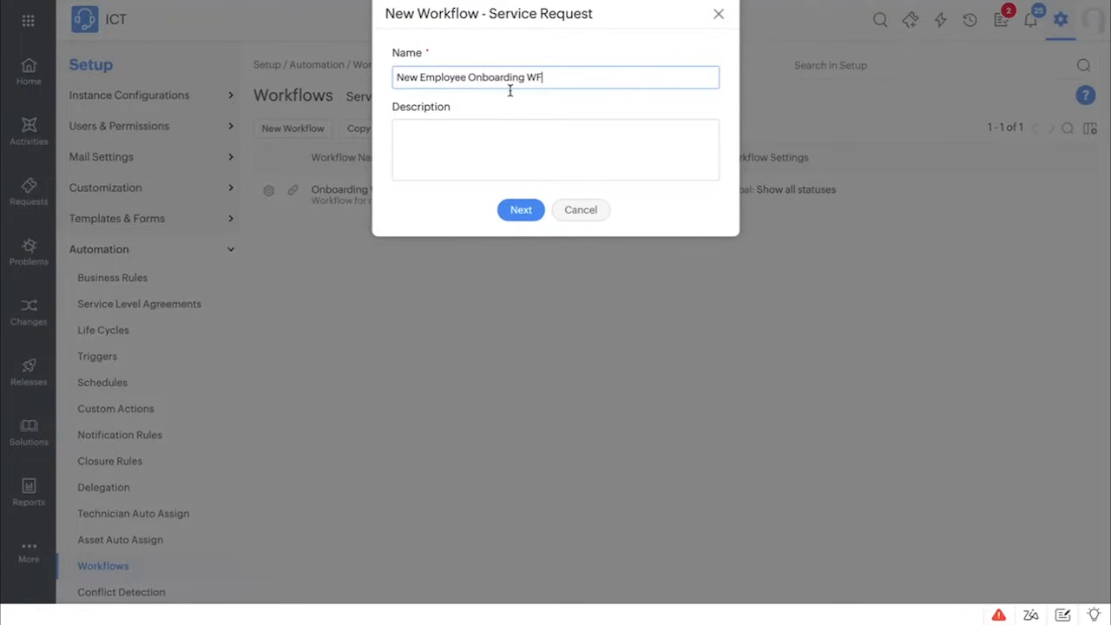
{"action": "left_click", "coordinate": [521, 213]}
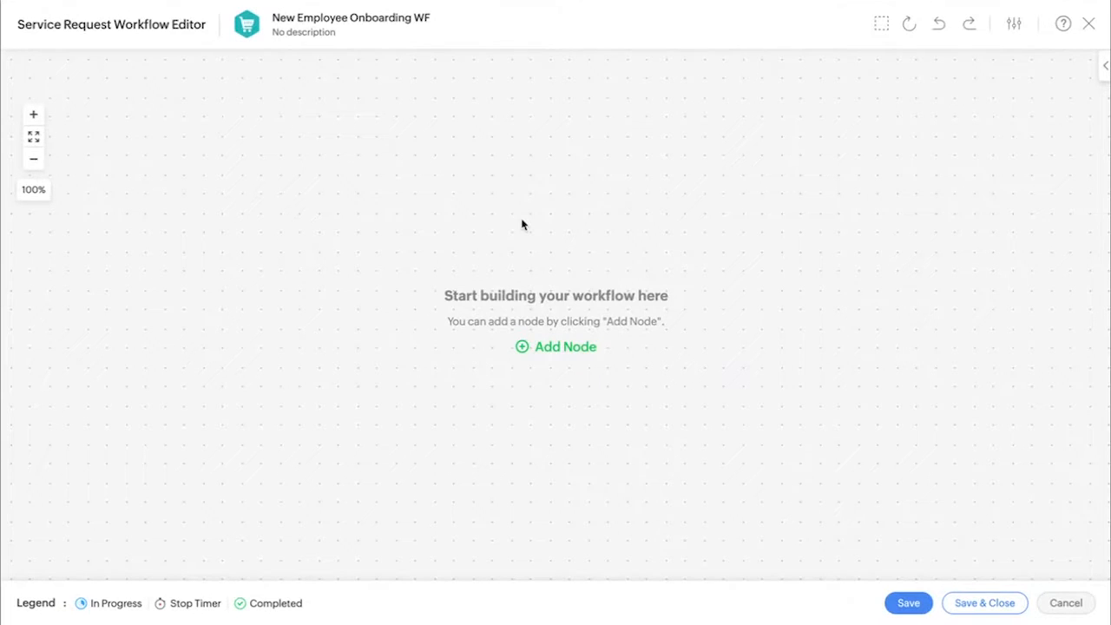
Step: Add an Open status as the first node of the new workflow and move it slightly closer to Start
{"action": "left_click", "coordinate": [555, 349]}
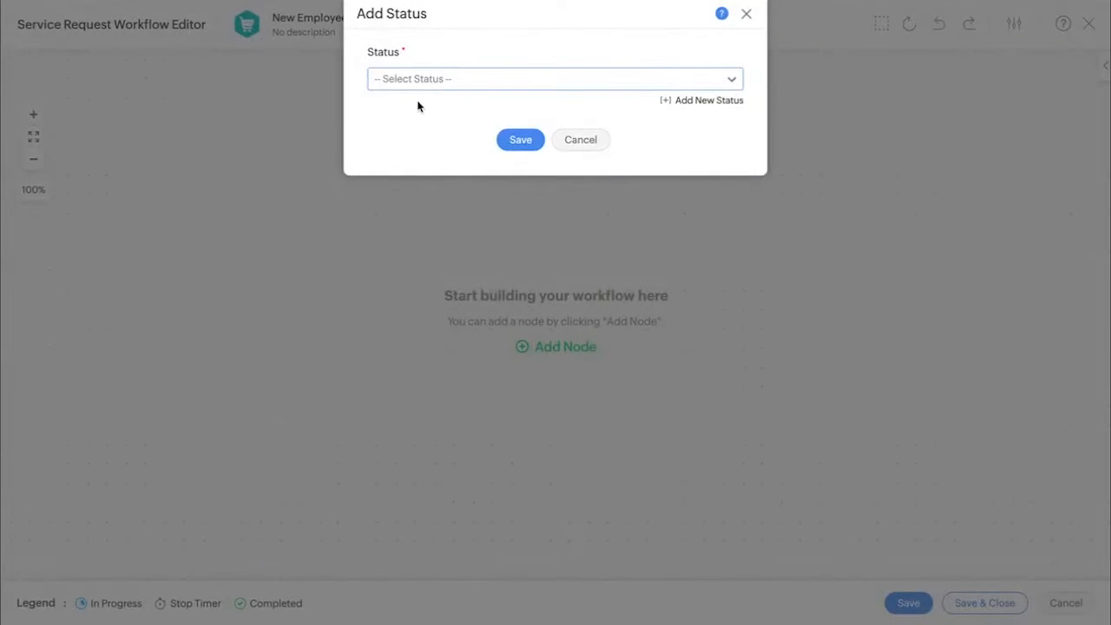
{"action": "left_click", "coordinate": [453, 86]}
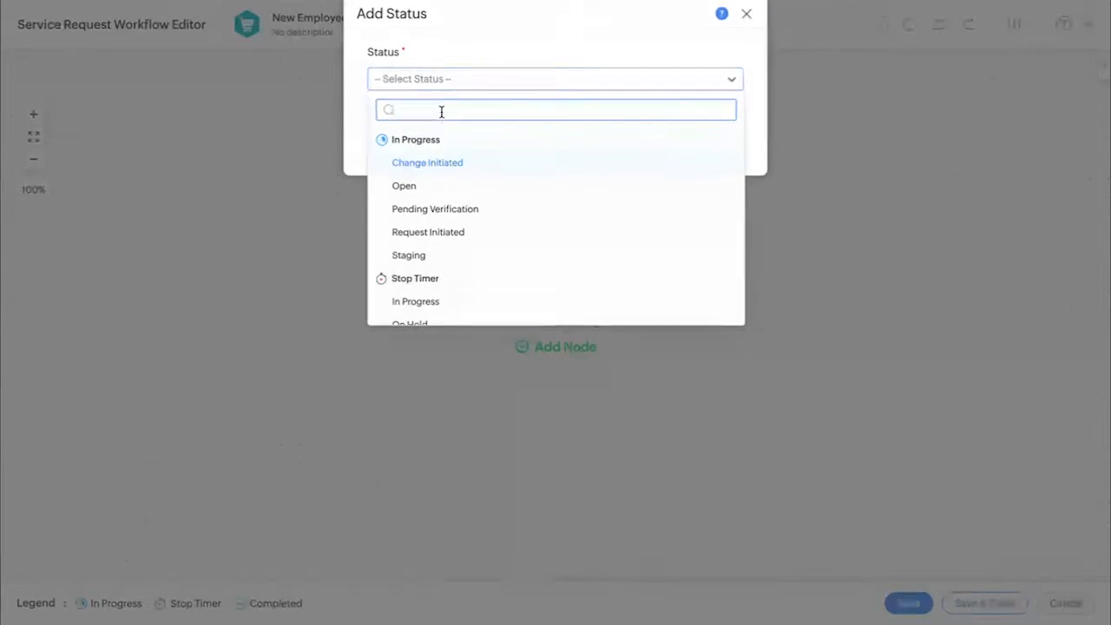
{"action": "left_click", "coordinate": [425, 188]}
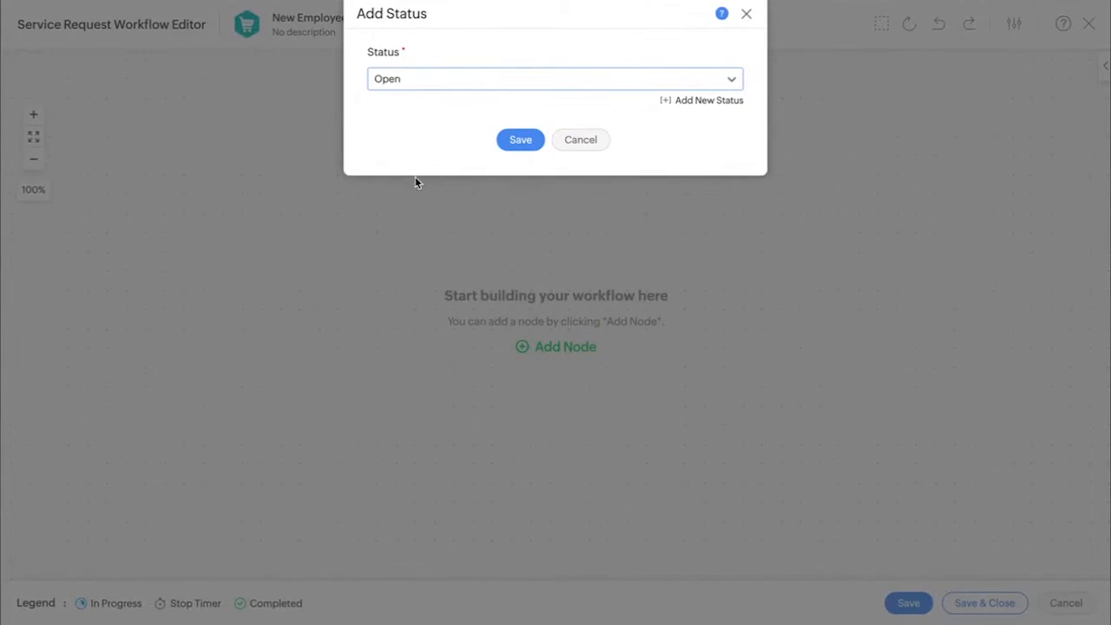
{"action": "left_click_drag", "start_coordinate": [469, 25], "coordinate": [485, 90]}
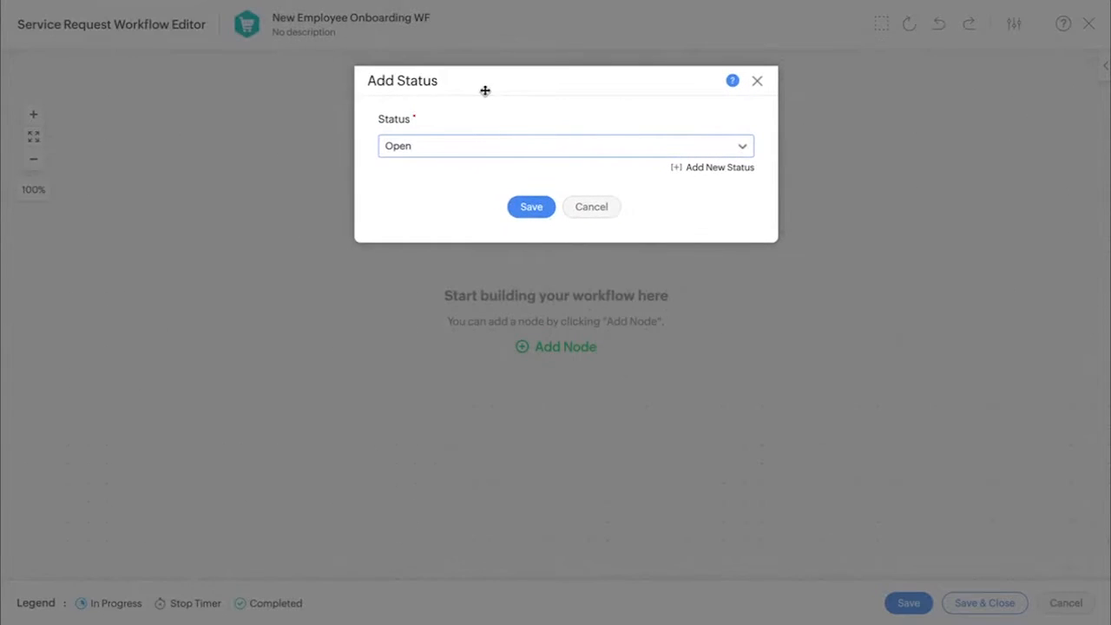
{"action": "left_click", "coordinate": [532, 207]}
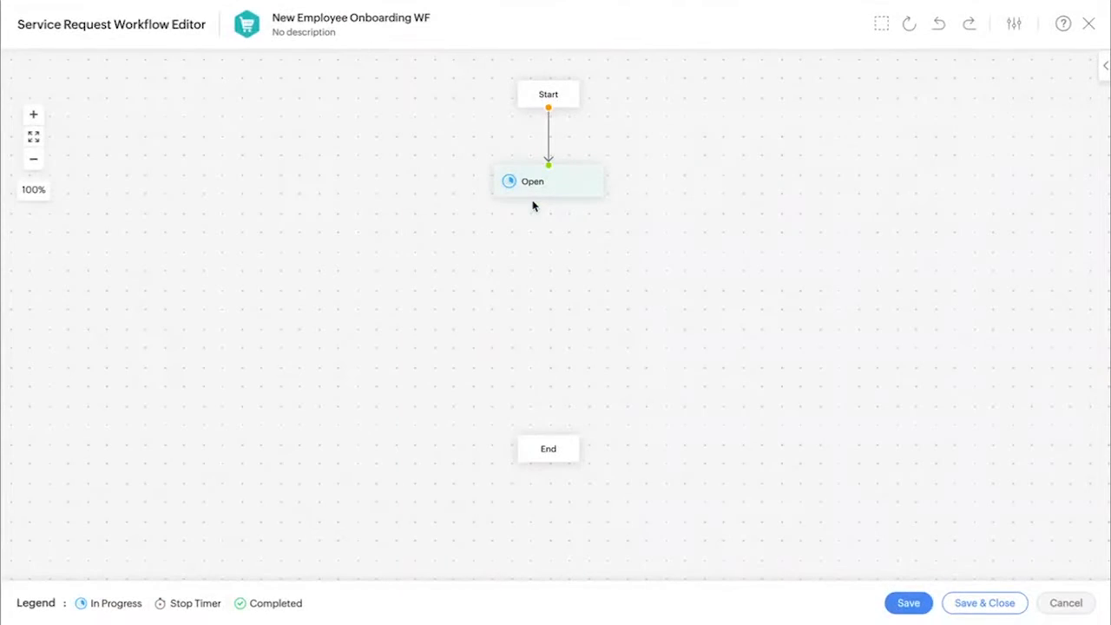
{"action": "left_click_drag", "start_coordinate": [552, 178], "coordinate": [550, 159]}
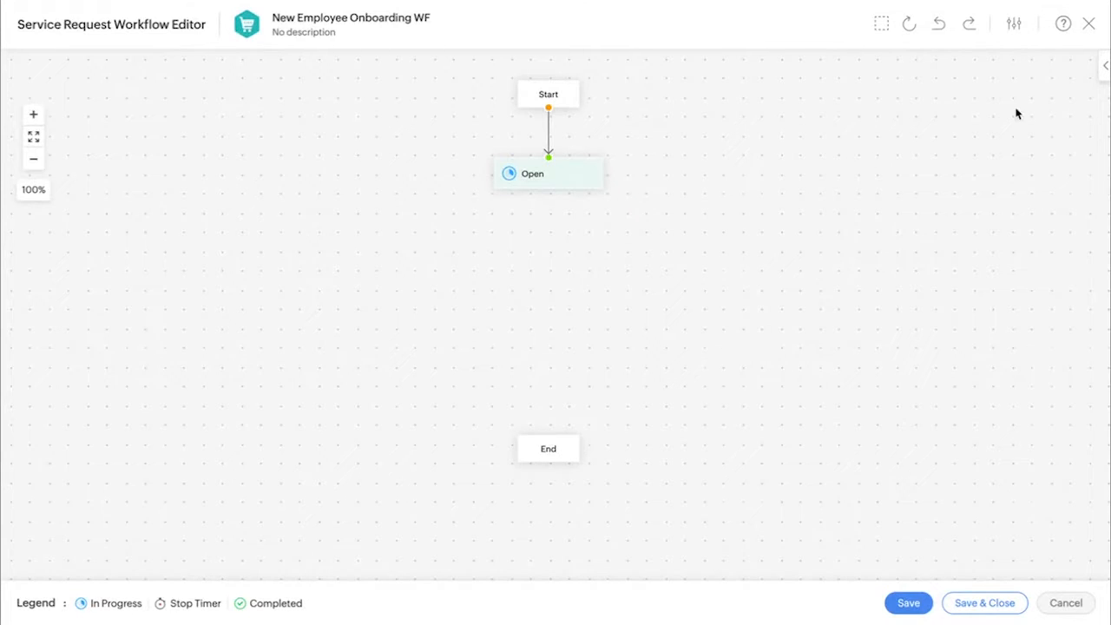
Step: Look through the available workflow node types in the node palette and in the canvas's Add Node categories
{"action": "left_click", "coordinate": [1103, 70]}
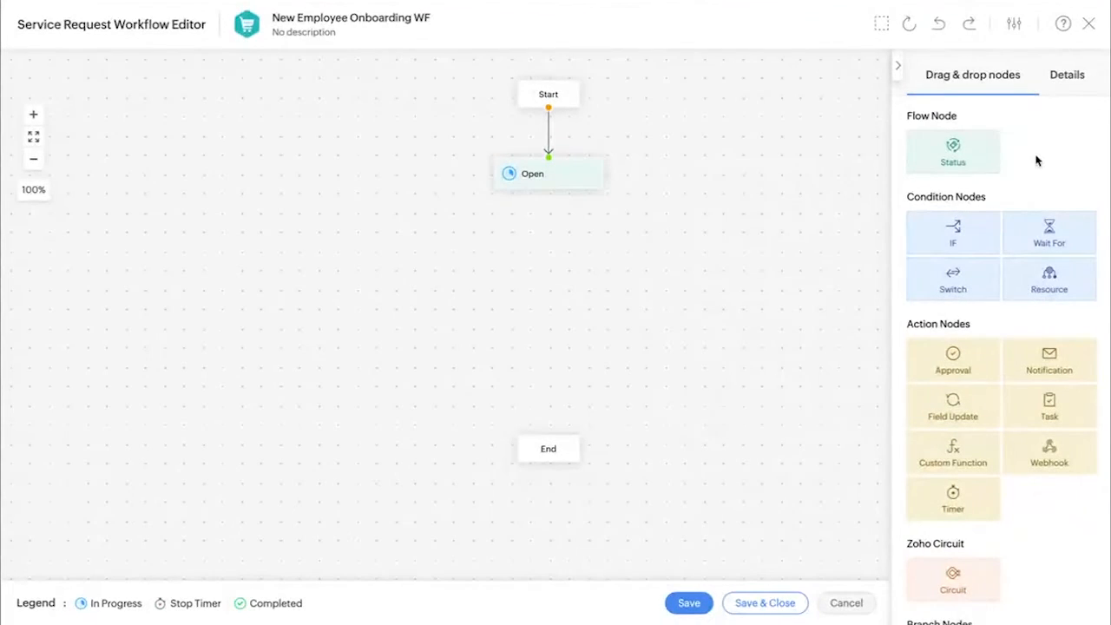
{"action": "left_click", "coordinate": [898, 66]}
{"action": "left_click", "coordinate": [646, 197]}
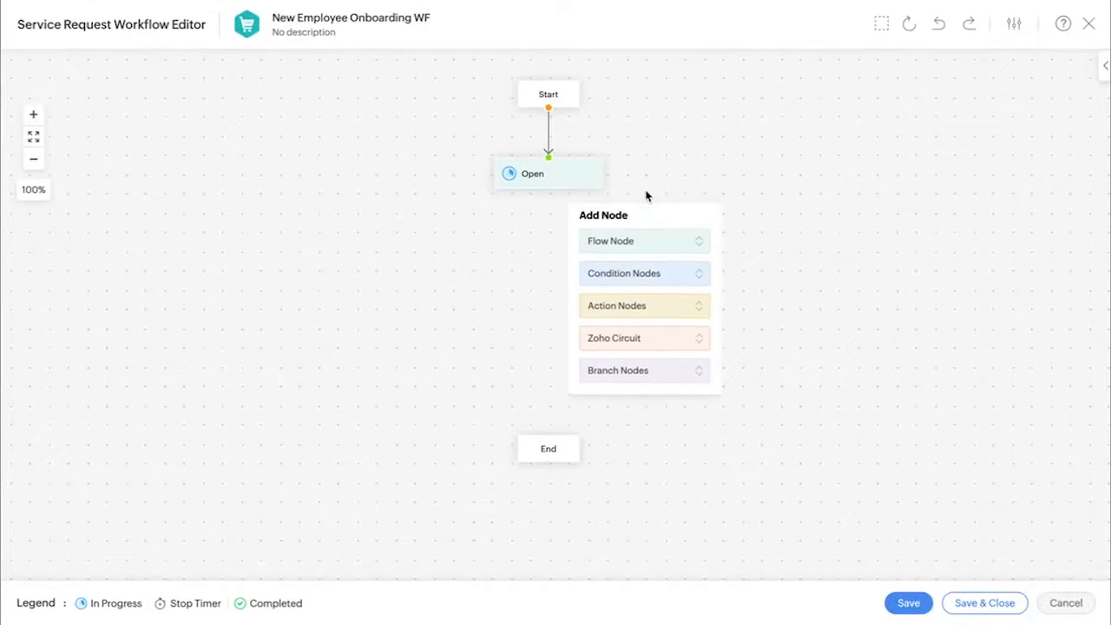
{"action": "left_click", "coordinate": [652, 250]}
{"action": "left_click", "coordinate": [649, 314]}
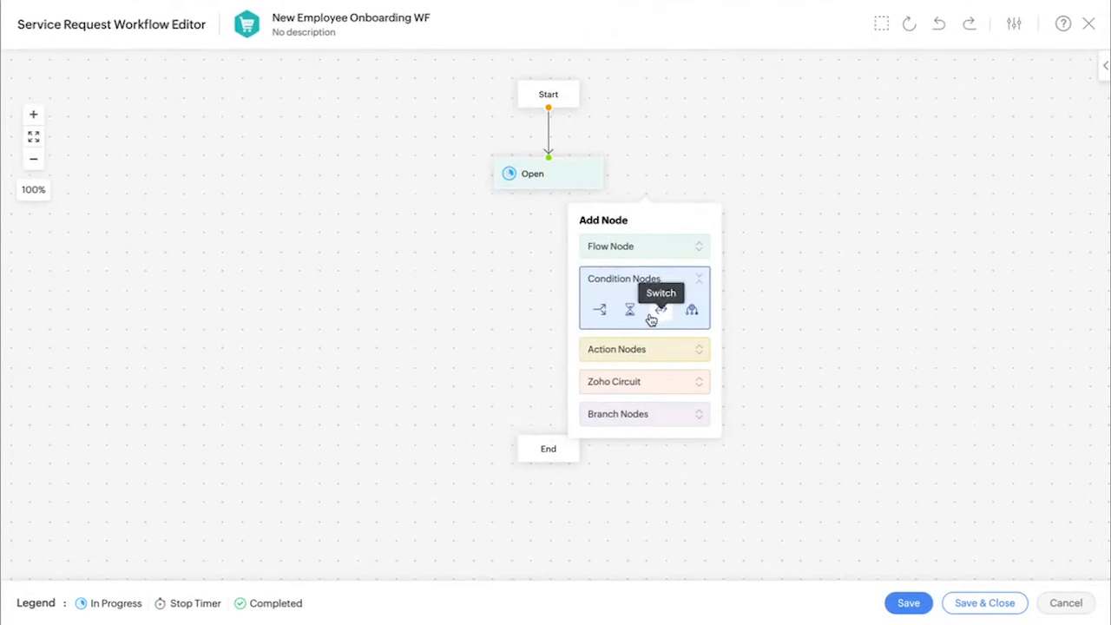
{"action": "left_click", "coordinate": [650, 350]}
{"action": "left_click", "coordinate": [651, 415]}
{"action": "left_click", "coordinate": [652, 420]}
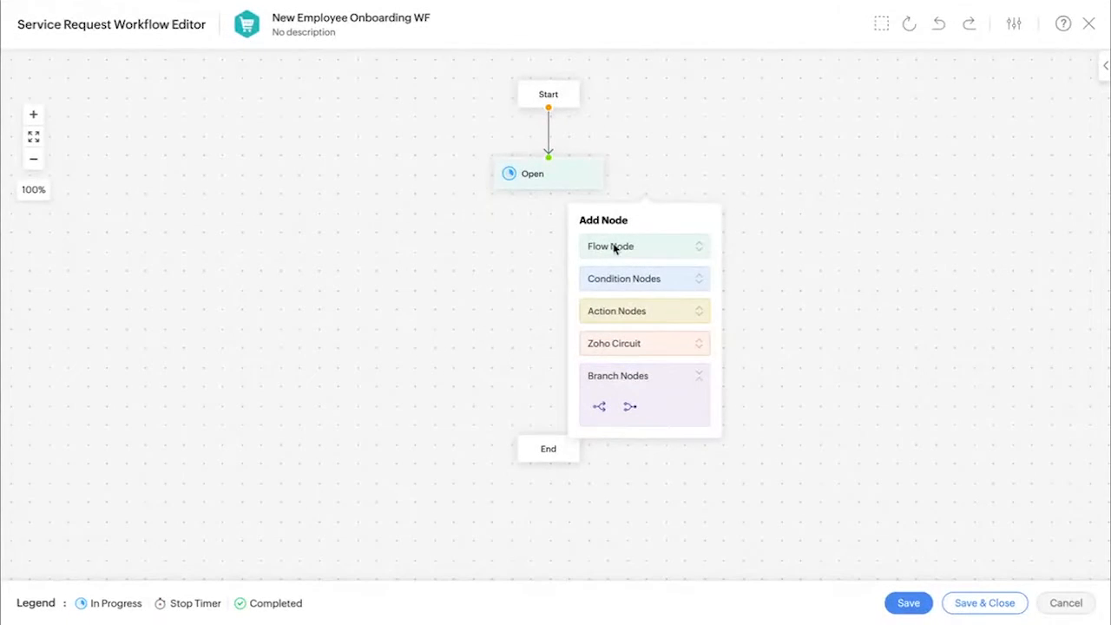
{"action": "left_click", "coordinate": [654, 178]}
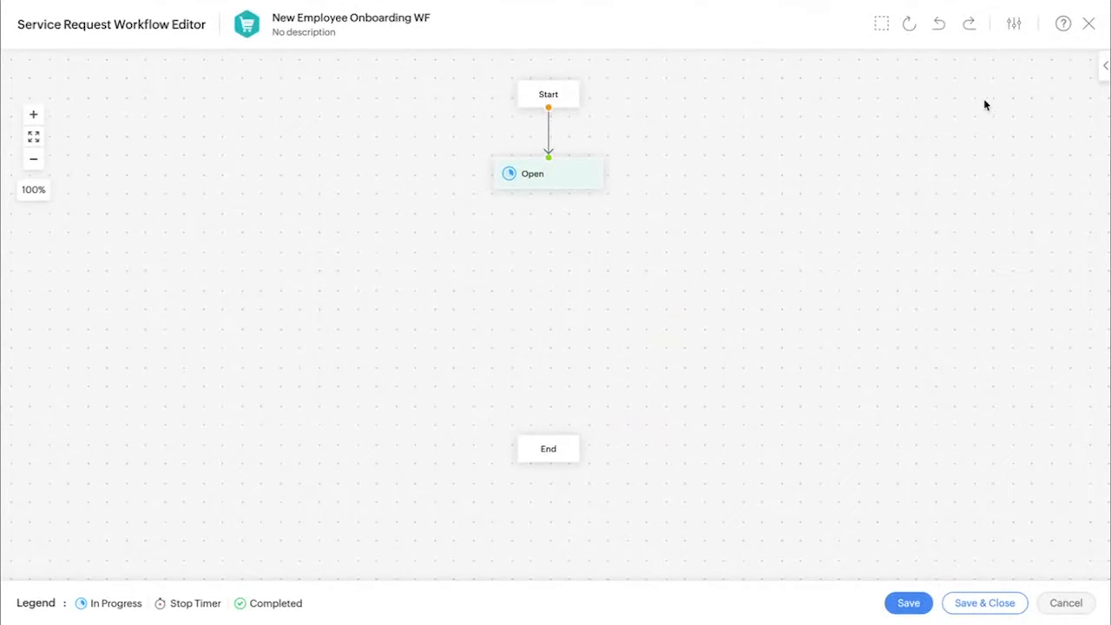
Step: Show the node palette and move the Start and Open nodes to the left side of the canvas, with Open directly beneath Start
{"action": "left_click", "coordinate": [1104, 72]}
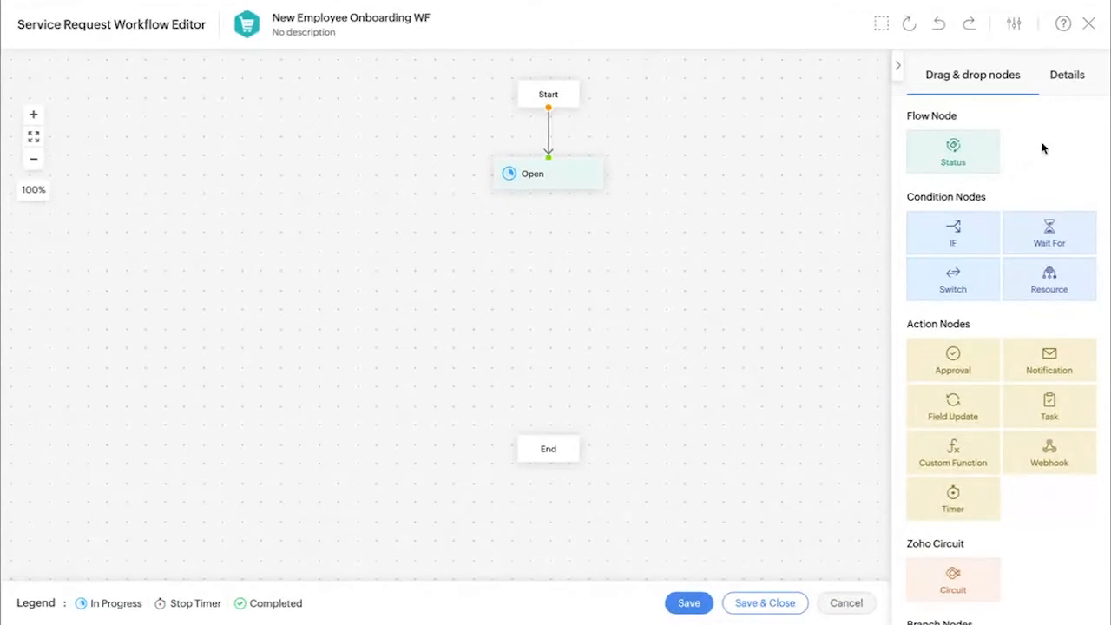
{"action": "left_click", "coordinate": [676, 227]}
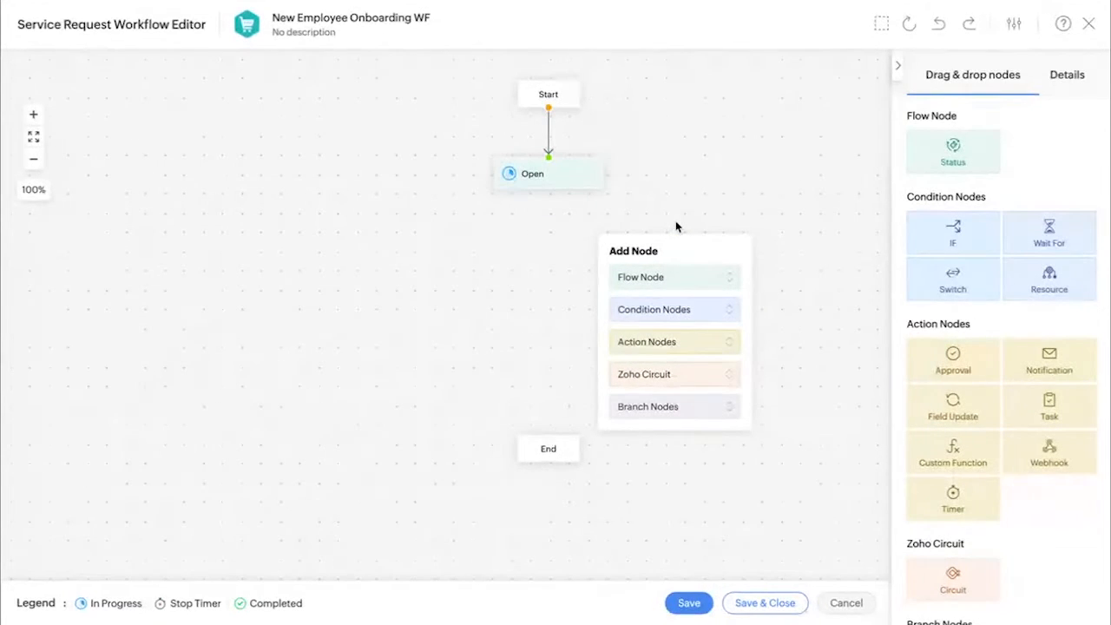
{"action": "left_click_drag", "start_coordinate": [565, 101], "coordinate": [192, 99]}
{"action": "left_click_drag", "start_coordinate": [582, 182], "coordinate": [212, 168]}
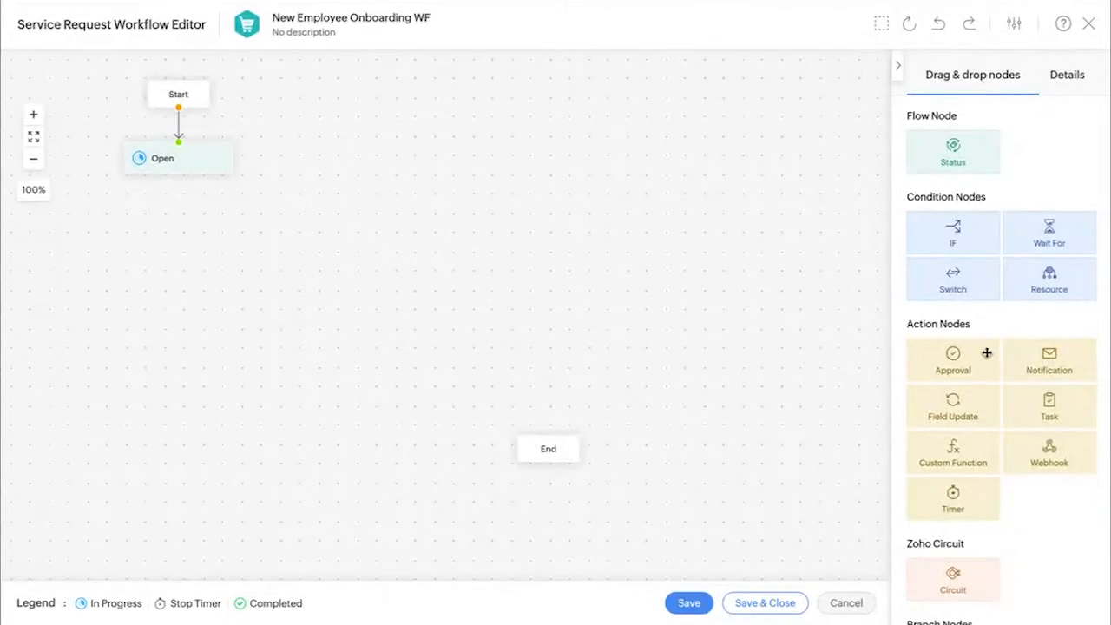
Step: Add an Approval node near Open, name it "Reporting manager approval" and keep Wait For at Anyone to Approve
{"action": "left_click_drag", "start_coordinate": [972, 363], "coordinate": [302, 217]}
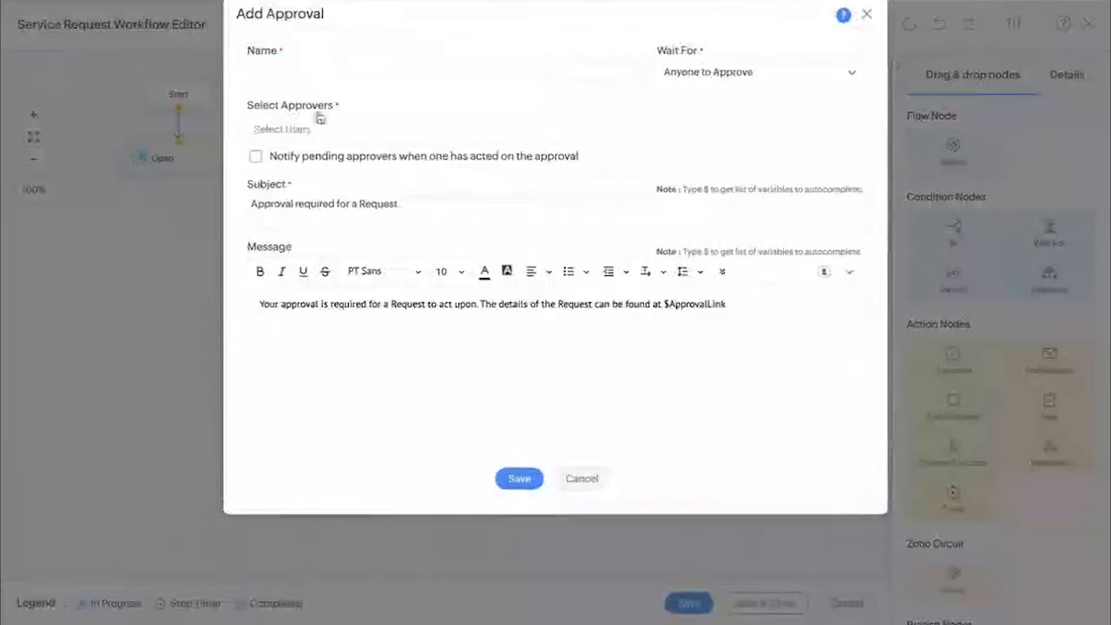
{"action": "left_click", "coordinate": [310, 76]}
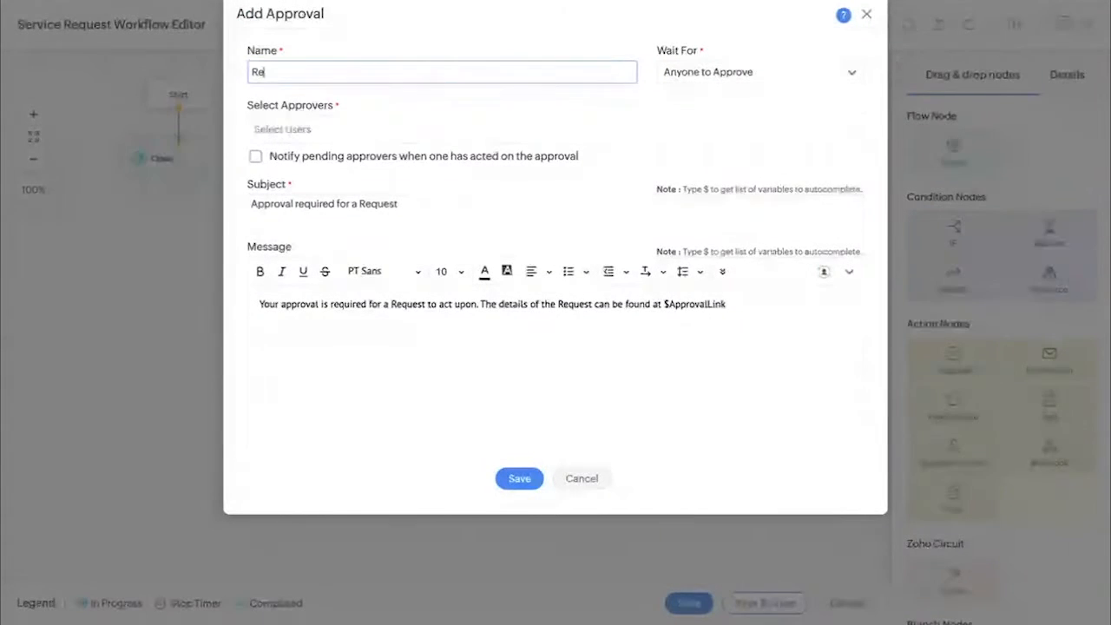
{"action": "type", "text": "Reportin"}
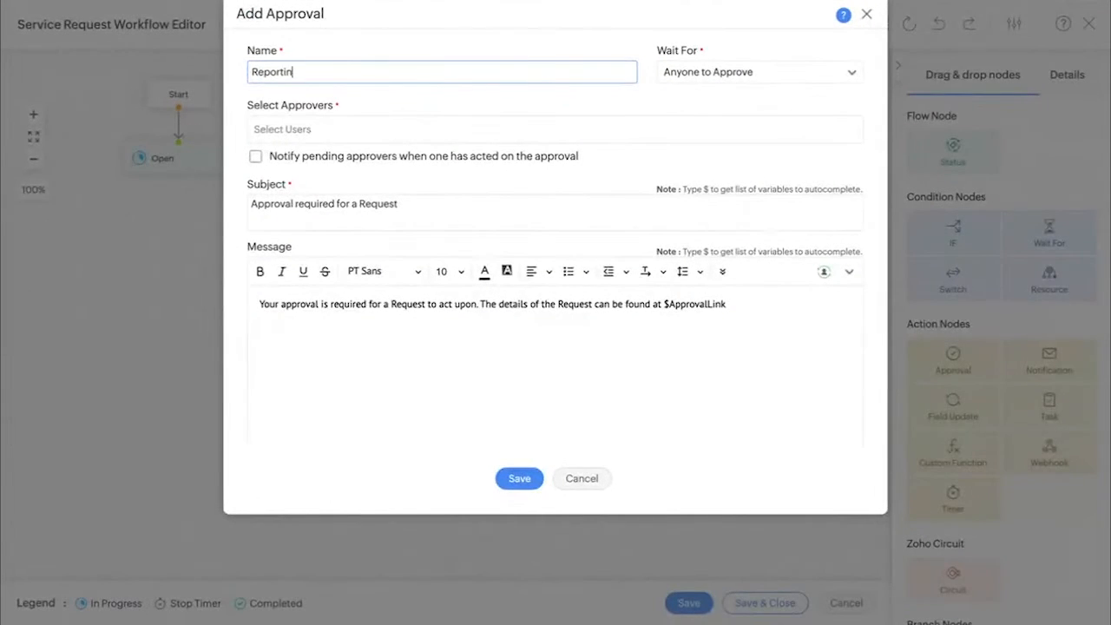
{"action": "type", "text": "g aanager approval"}
{"action": "left_click", "coordinate": [691, 77]}
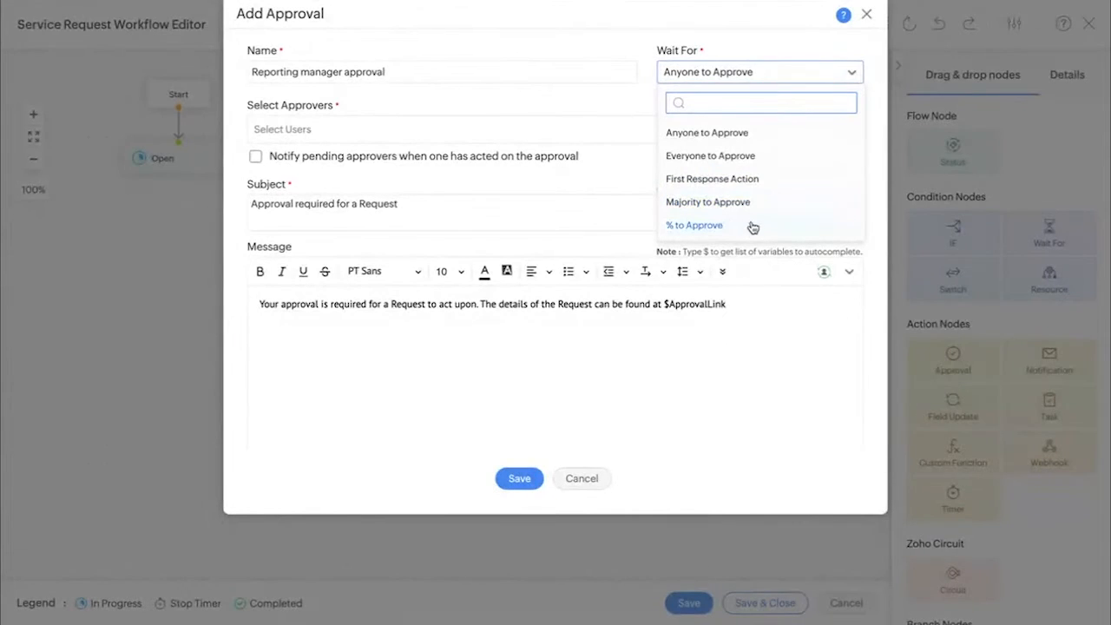
{"action": "left_click", "coordinate": [807, 76]}
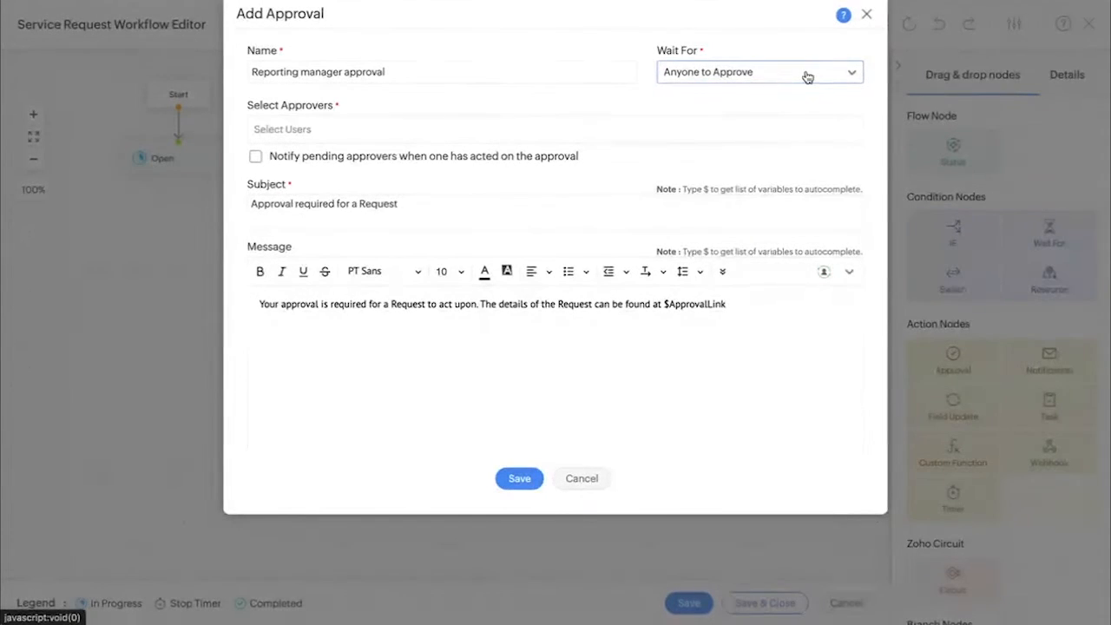
Step: Select the requester's reporting manager from the Organization Roles as the approver
{"action": "left_click", "coordinate": [343, 131]}
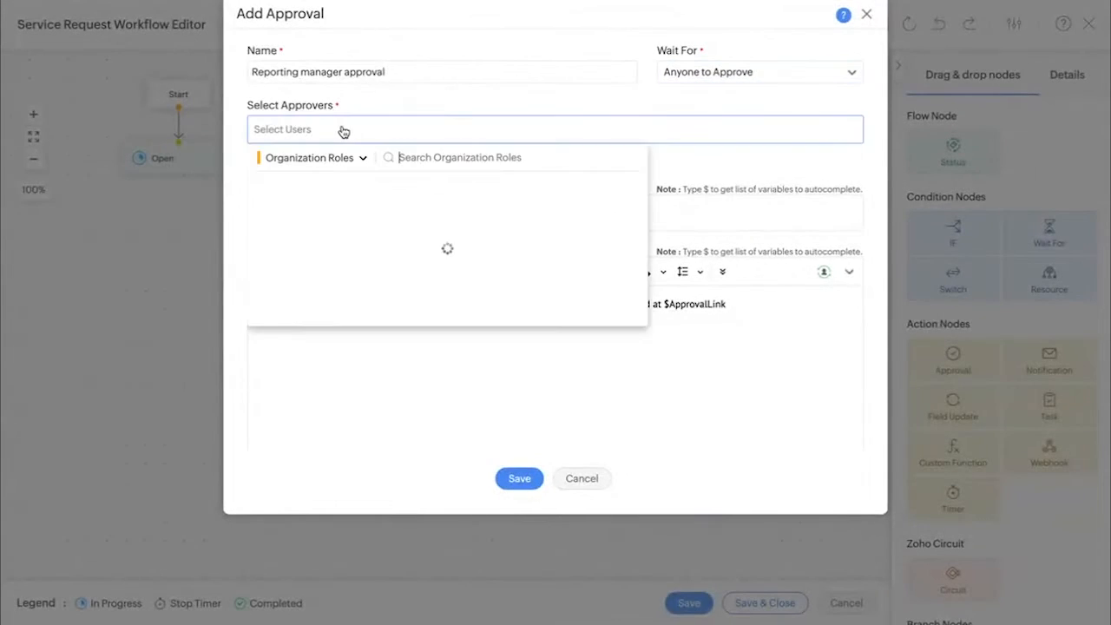
{"action": "scroll", "coordinate": [333, 243], "scroll_direction": "down", "scroll_amount": 5}
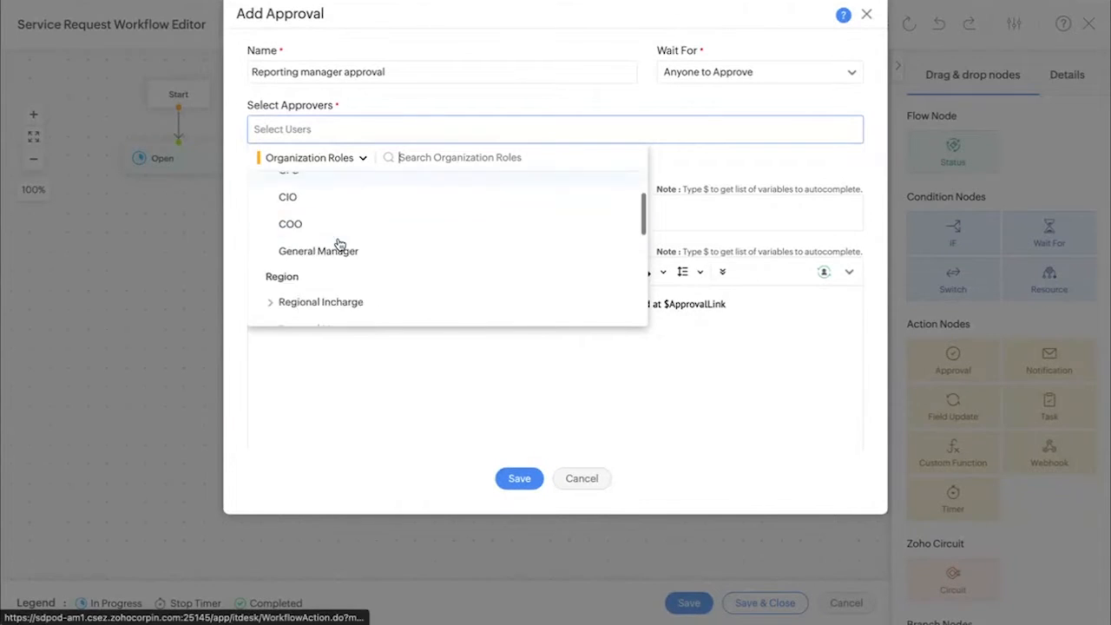
{"action": "left_click", "coordinate": [330, 312]}
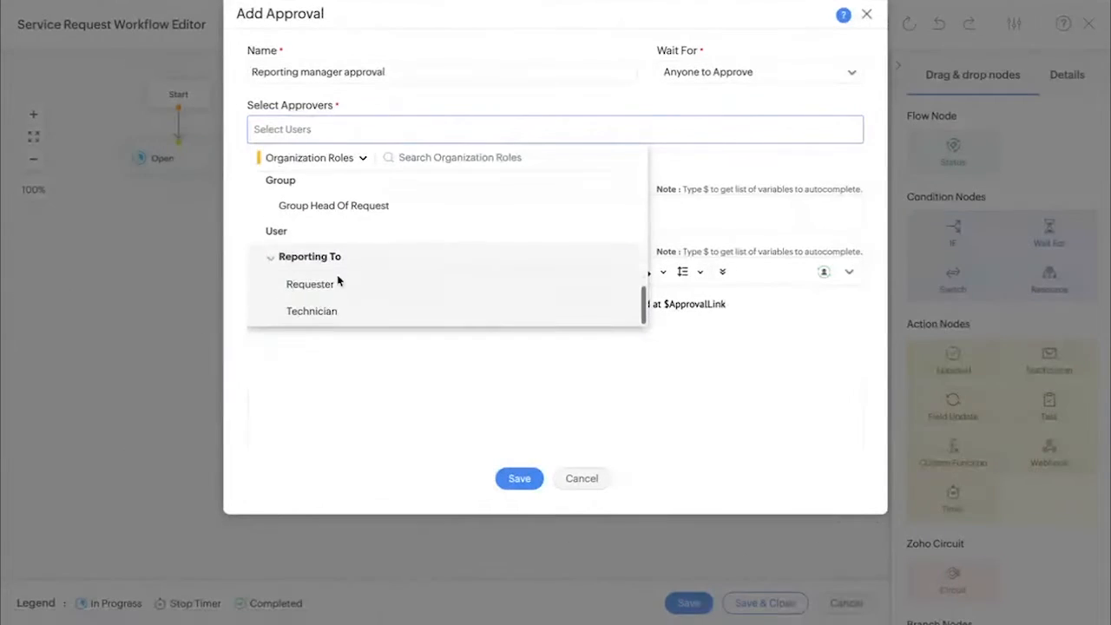
{"action": "left_click", "coordinate": [326, 289]}
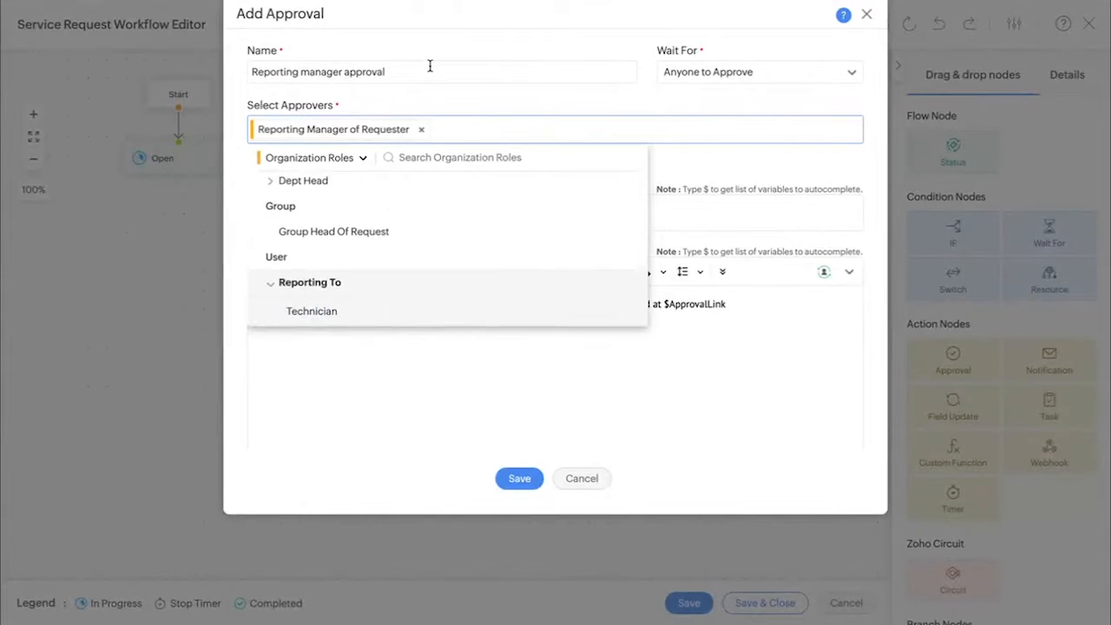
{"action": "left_click", "coordinate": [423, 107]}
Step: Examine the other approver sources, including the Request Users choices, without adding another approver
{"action": "left_click", "coordinate": [451, 139]}
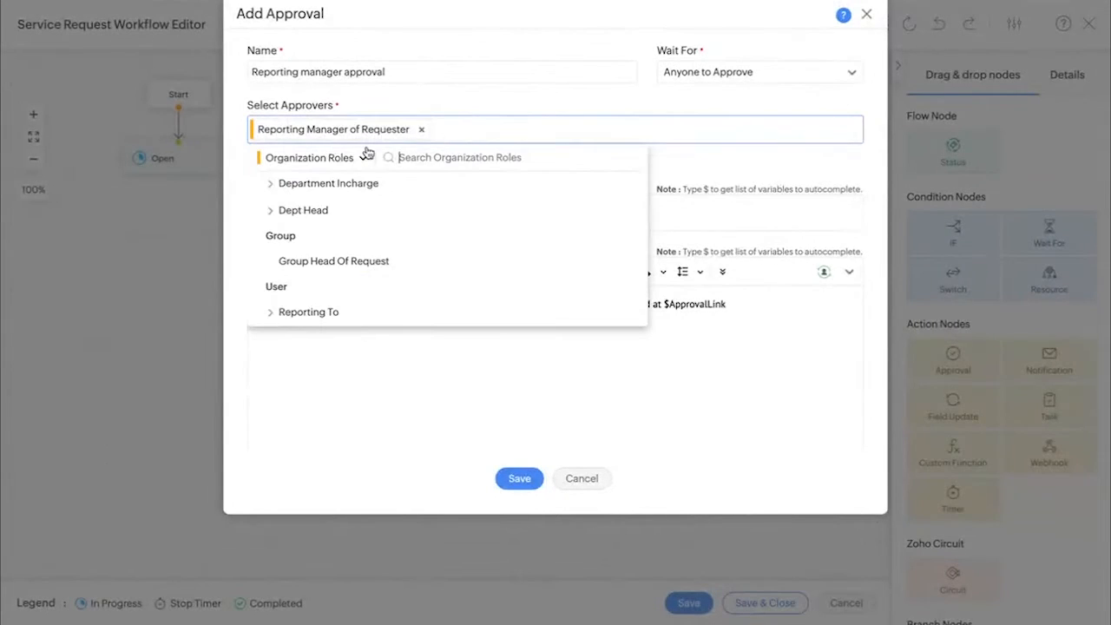
{"action": "left_click", "coordinate": [341, 159]}
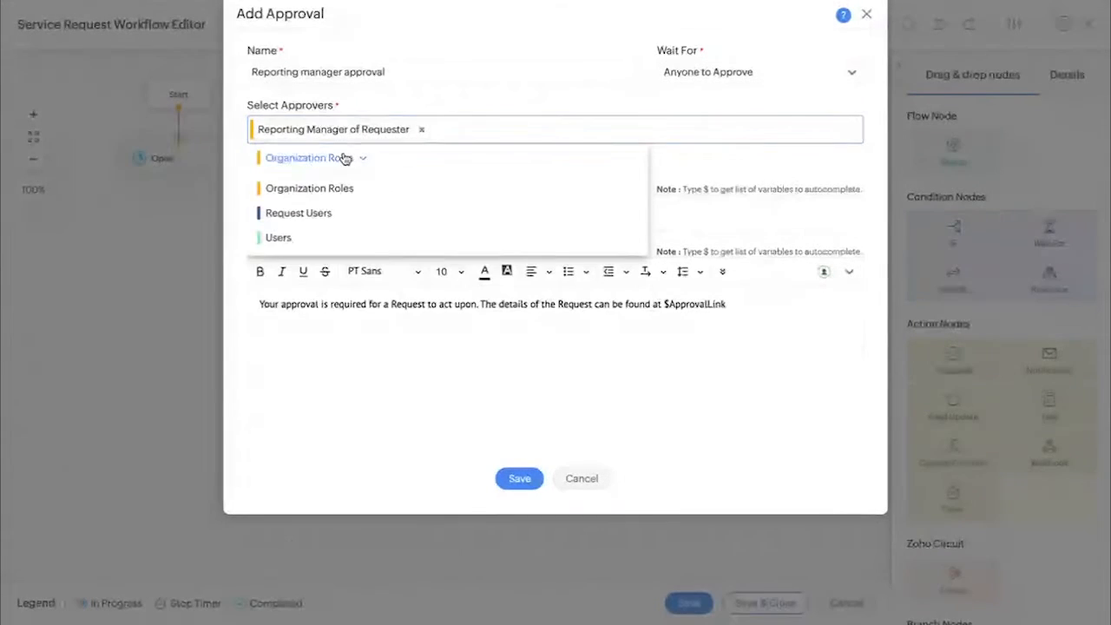
{"action": "left_click", "coordinate": [301, 211]}
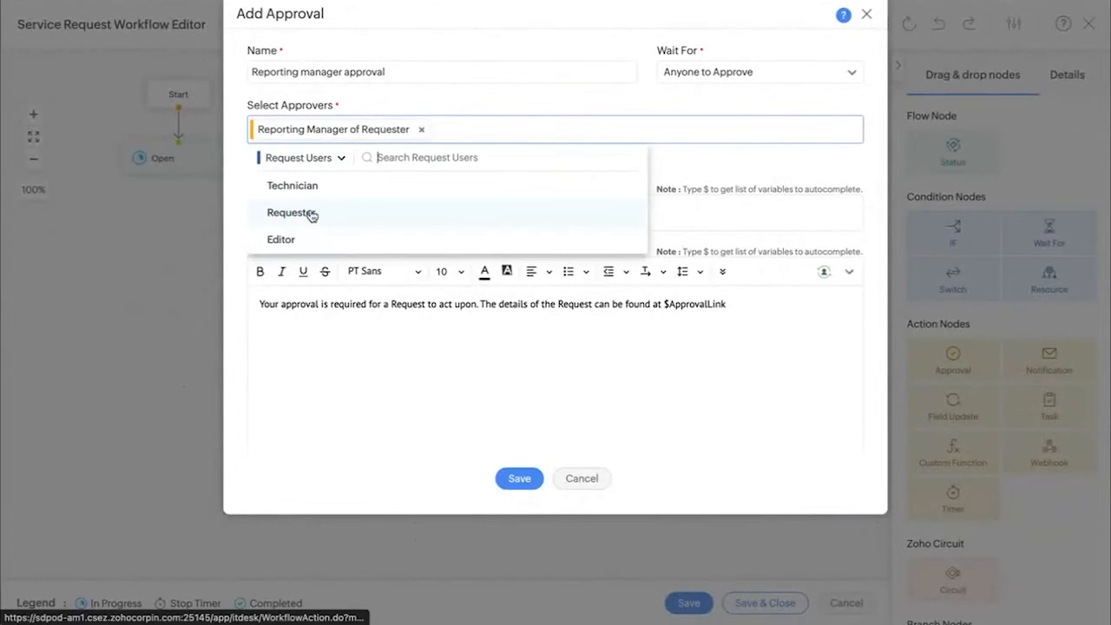
{"action": "left_click", "coordinate": [317, 159]}
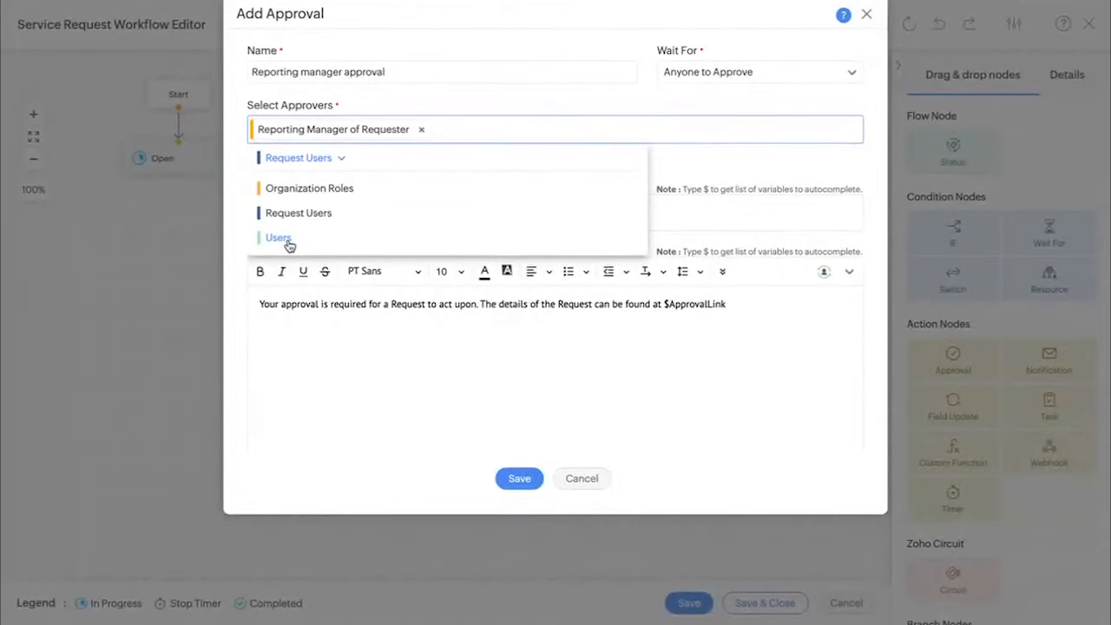
{"action": "left_click", "coordinate": [332, 163]}
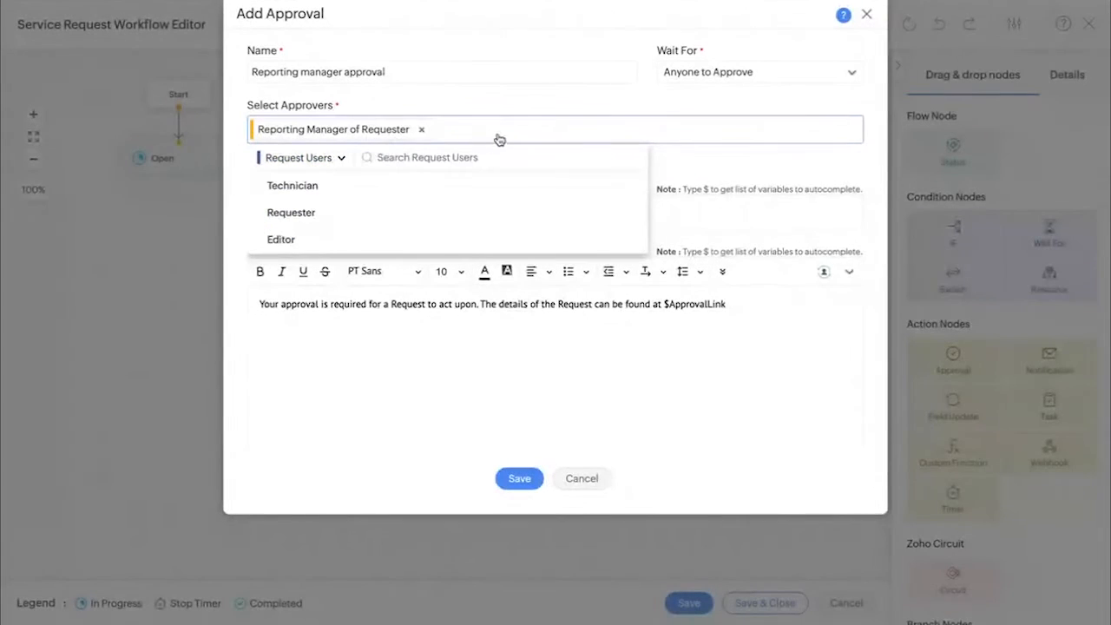
{"action": "left_click", "coordinate": [688, 167]}
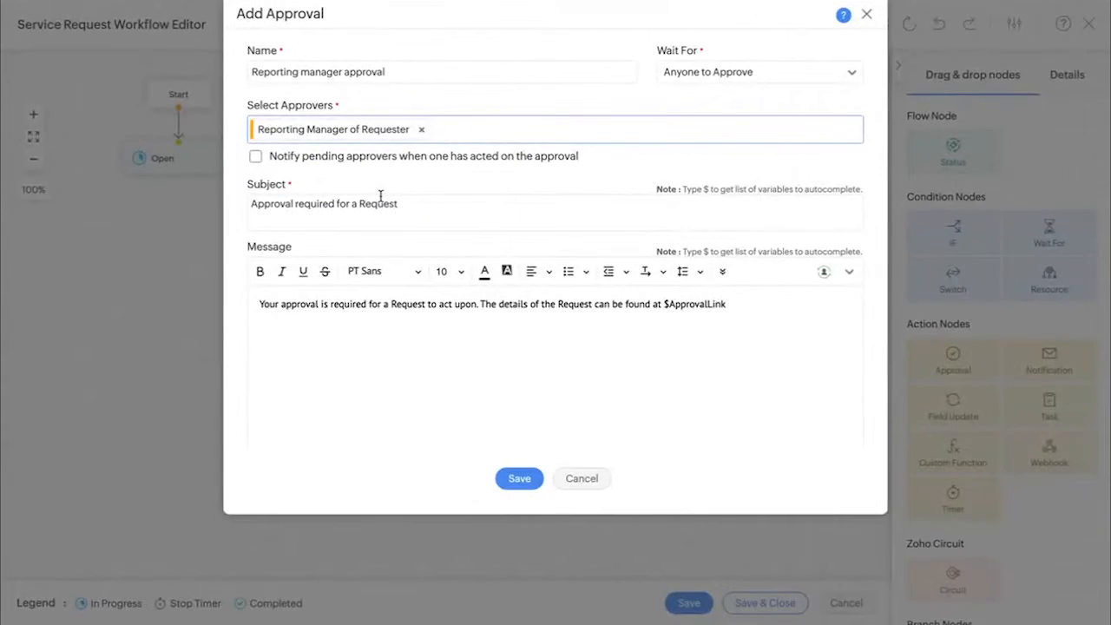
Step: Save the approval and connect its node beneath the Open status, leaving a wider gap between them
{"action": "left_click", "coordinate": [518, 479]}
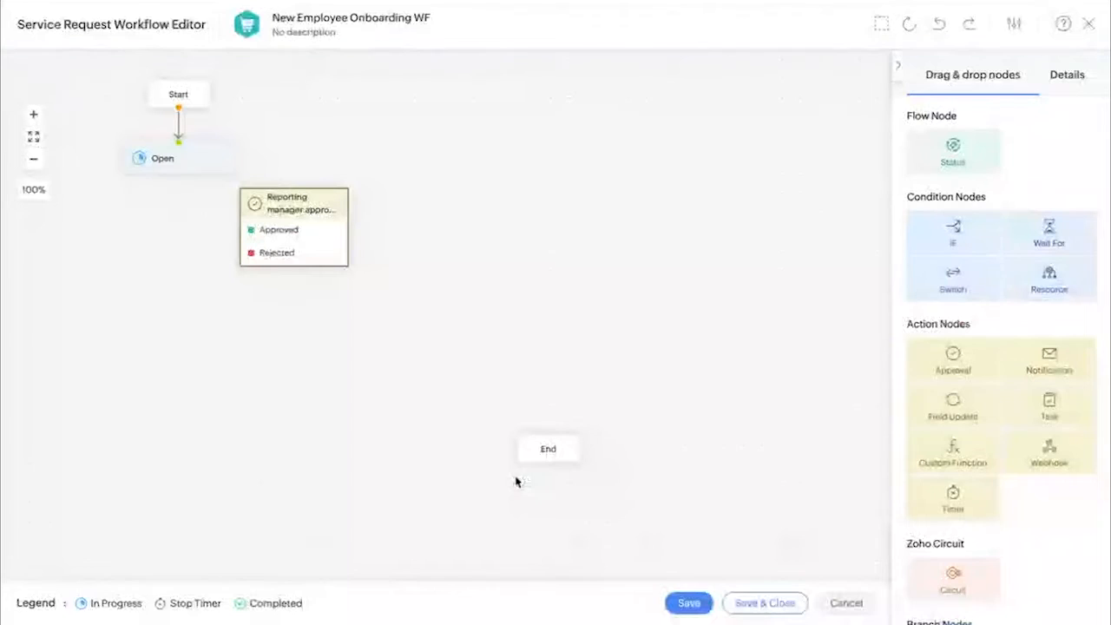
{"action": "left_click_drag", "start_coordinate": [298, 211], "coordinate": [178, 224]}
{"action": "left_click_drag", "start_coordinate": [180, 174], "coordinate": [178, 211]}
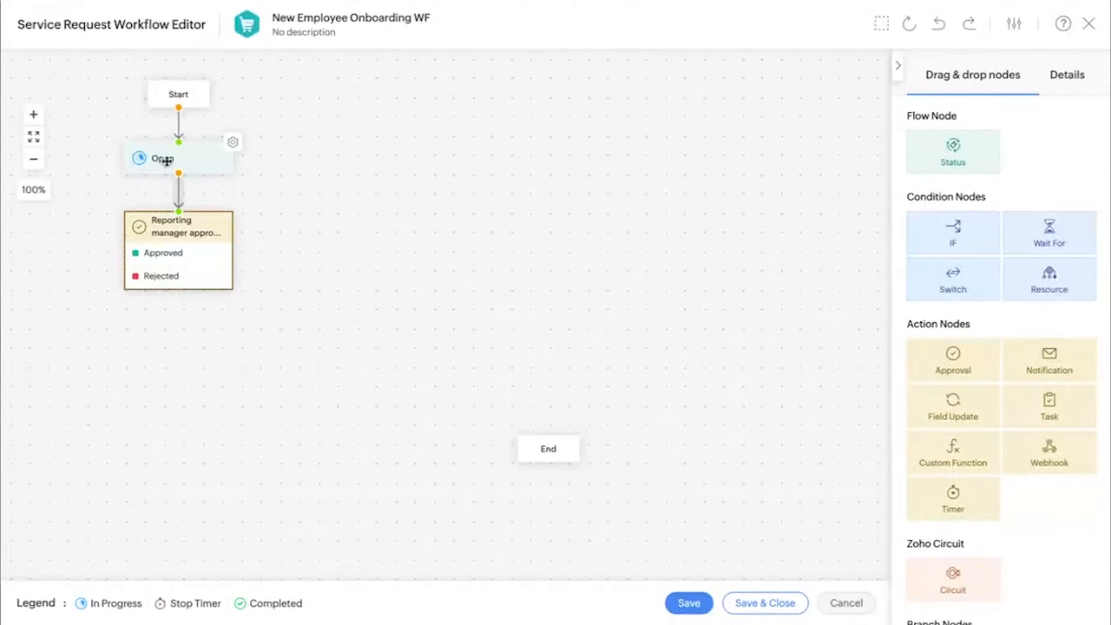
{"action": "left_click", "coordinate": [178, 240]}
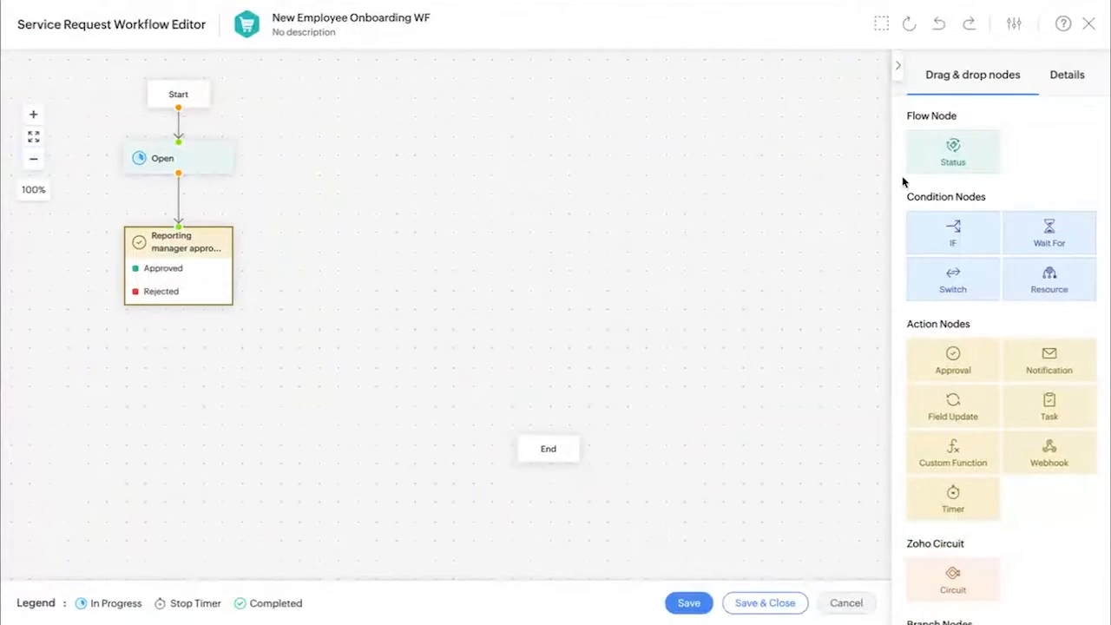
Step: Add an In Progress status below the reporting manager approval and connect the Approved outcome to it
{"action": "left_click_drag", "start_coordinate": [959, 153], "coordinate": [360, 275]}
{"action": "left_click", "coordinate": [425, 83]}
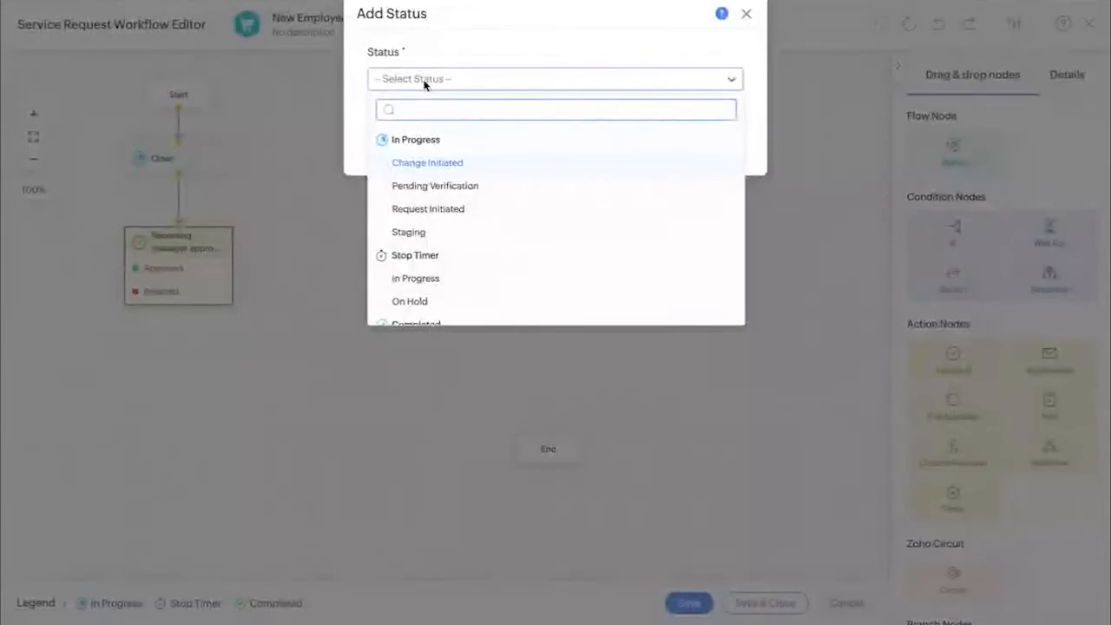
{"action": "scroll", "coordinate": [452, 253], "scroll_direction": "down", "scroll_amount": 1}
{"action": "left_click", "coordinate": [434, 254]}
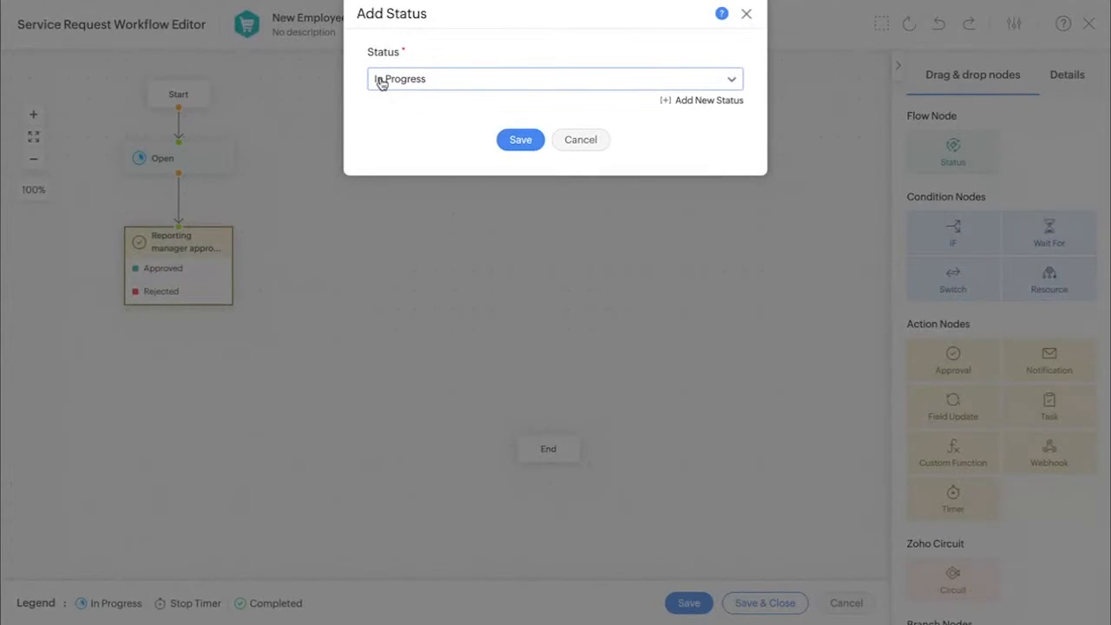
{"action": "left_click", "coordinate": [530, 139]}
{"action": "left_click", "coordinate": [521, 140]}
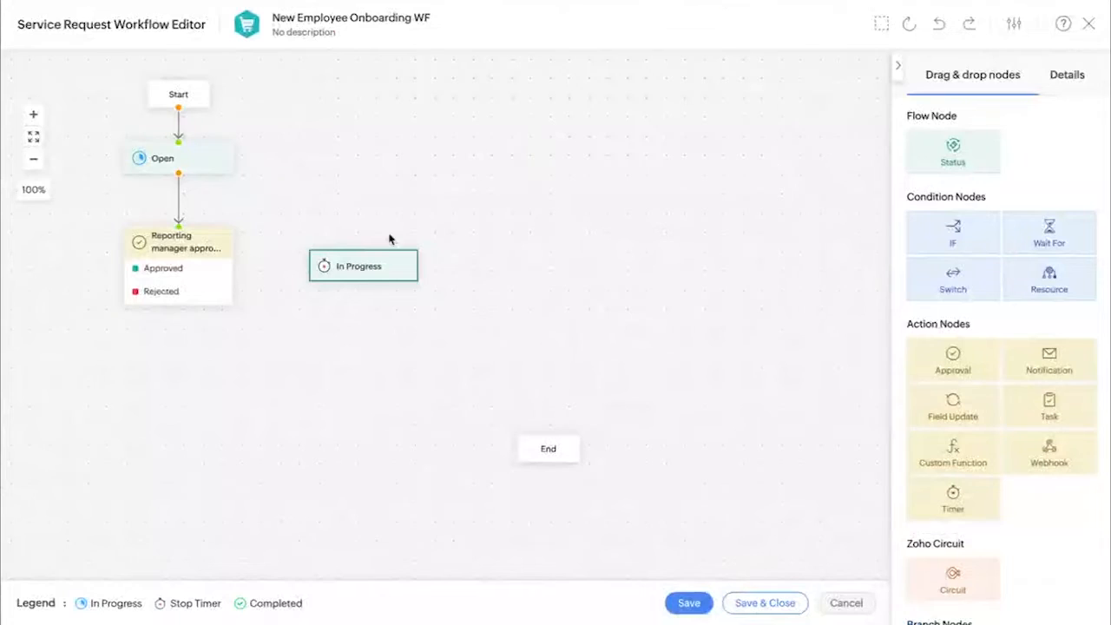
{"action": "left_click_drag", "start_coordinate": [362, 252], "coordinate": [175, 376]}
{"action": "left_click_drag", "start_coordinate": [232, 273], "coordinate": [178, 362]}
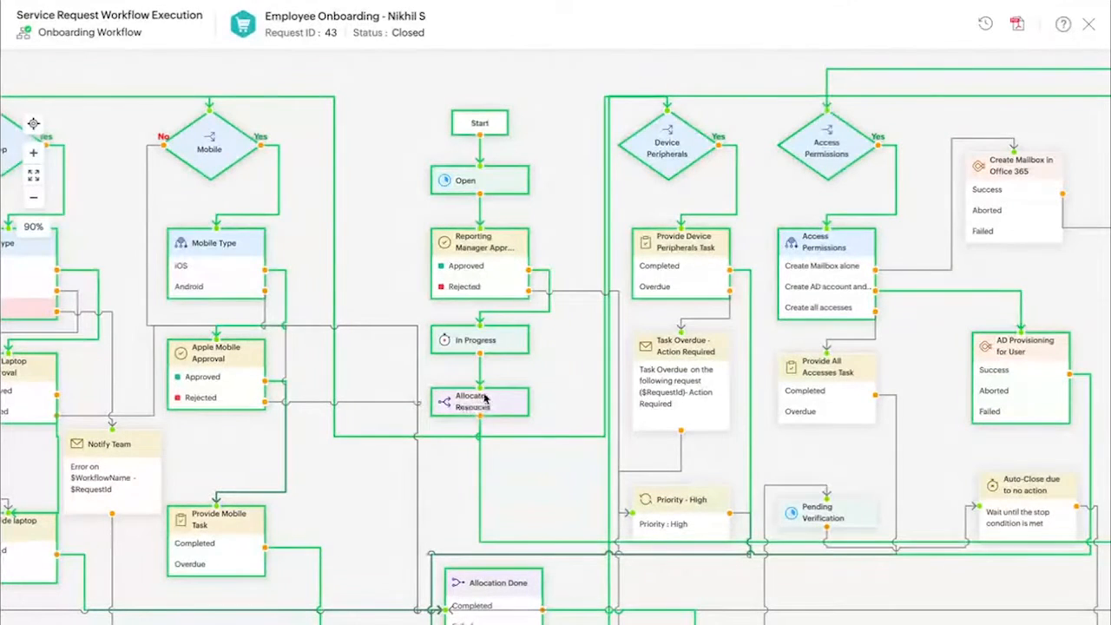
Step: Add an IF condition named "Laptop Required" beneath the In Progress status in the new onboarding workflow
{"action": "mouse_move", "coordinate": [456, 434]}
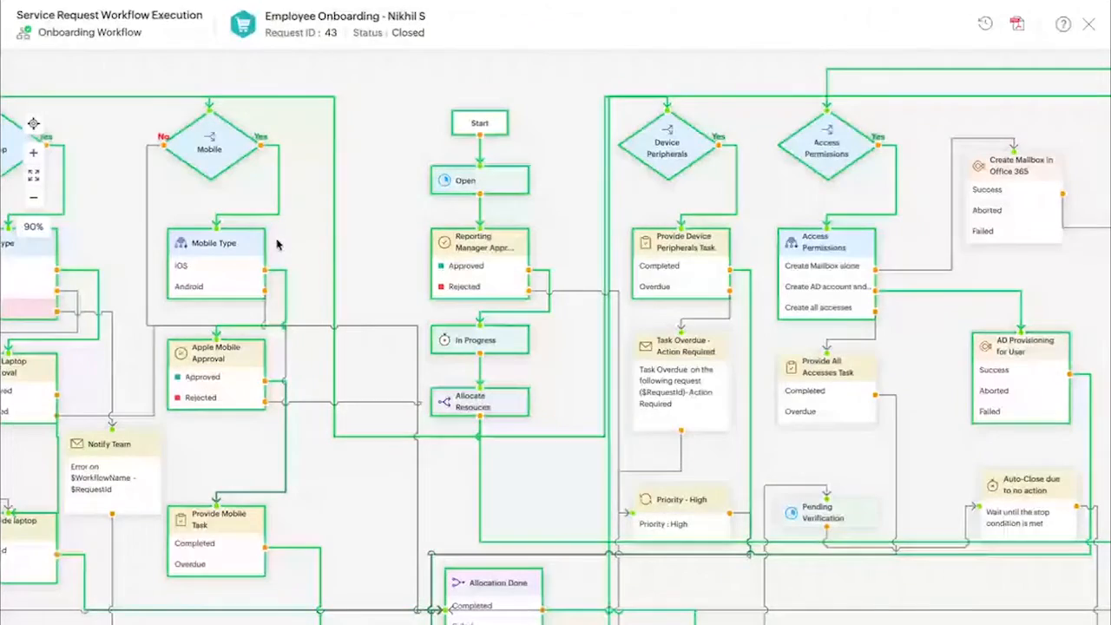
{"action": "left_click_drag", "start_coordinate": [399, 233], "coordinate": [579, 233]}
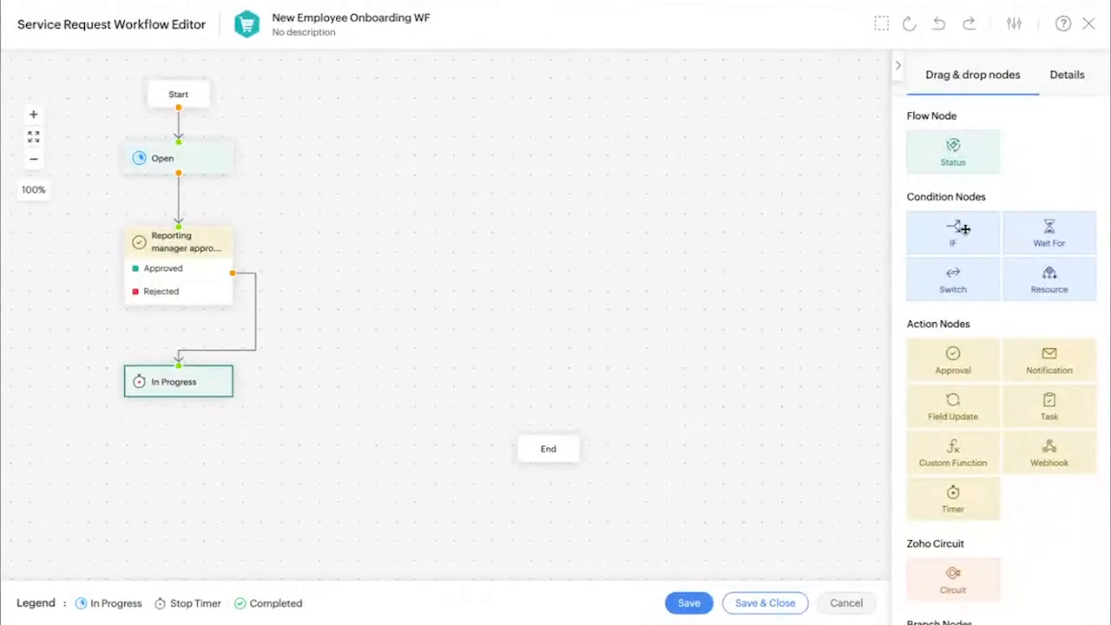
{"action": "left_click_drag", "start_coordinate": [965, 228], "coordinate": [110, 467]}
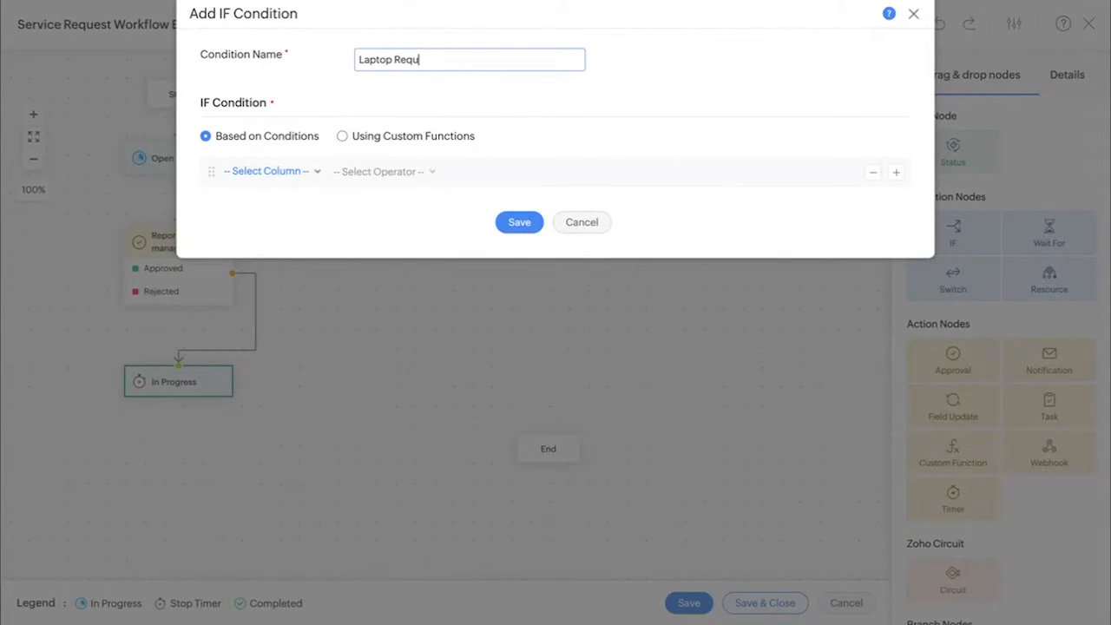
Step: Set the condition's criterion to the additional field Is Laptop Required is YES and save it
{"action": "left_click", "coordinate": [276, 172]}
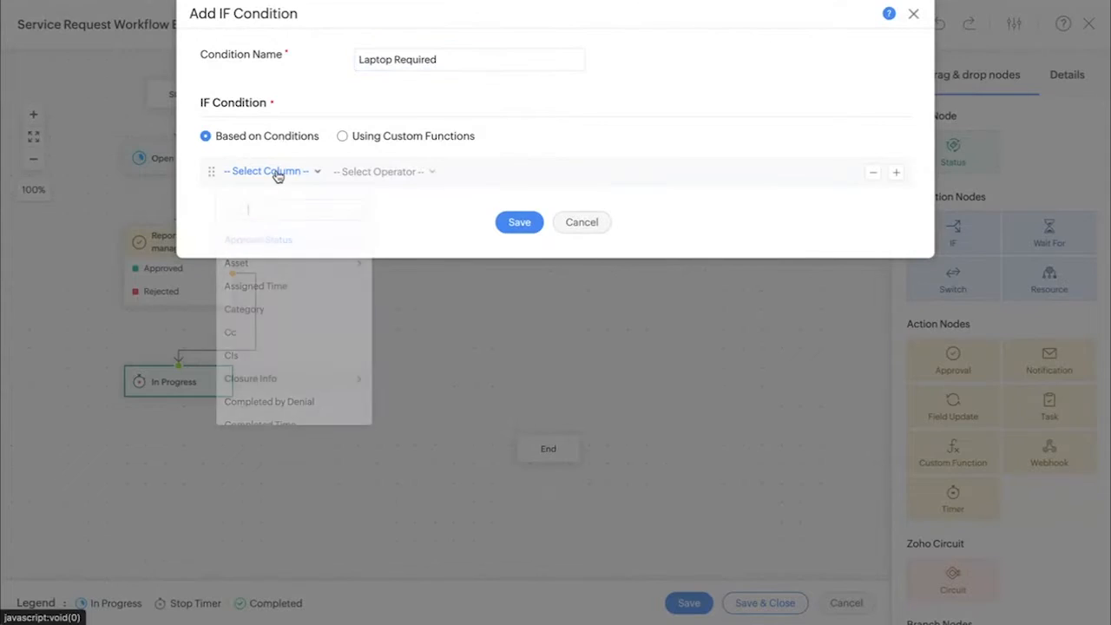
{"action": "scroll", "coordinate": [278, 320], "scroll_direction": "down", "scroll_amount": 5}
{"action": "scroll", "coordinate": [278, 321], "scroll_direction": "down", "scroll_amount": 8}
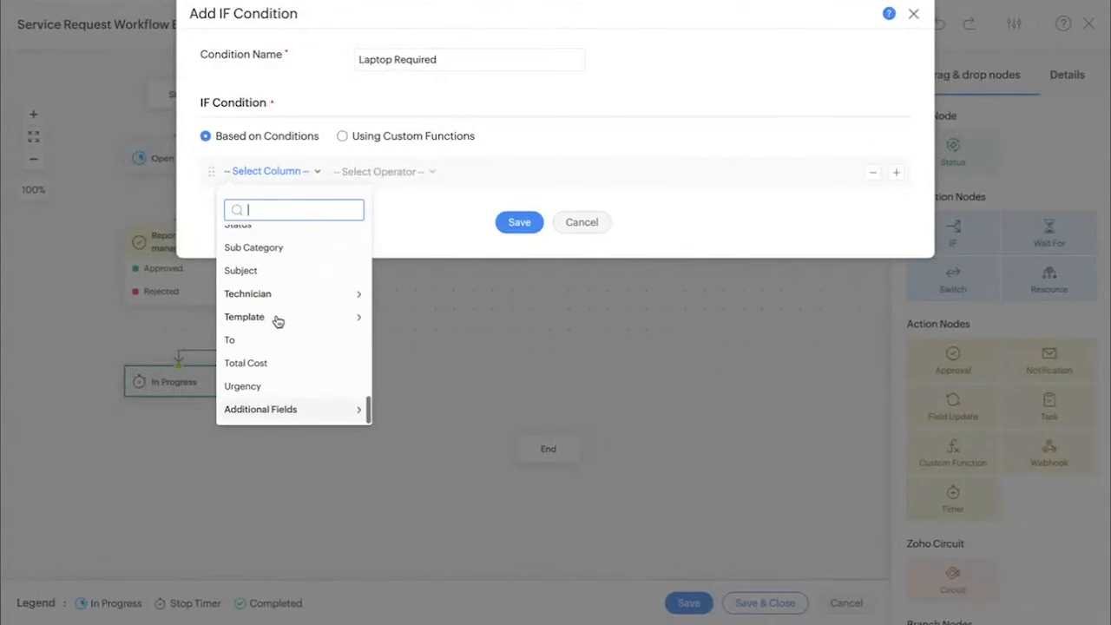
{"action": "left_click", "coordinate": [291, 409]}
{"action": "scroll", "coordinate": [301, 338], "scroll_direction": "down", "scroll_amount": 3}
{"action": "scroll", "coordinate": [301, 338], "scroll_direction": "down", "scroll_amount": 2}
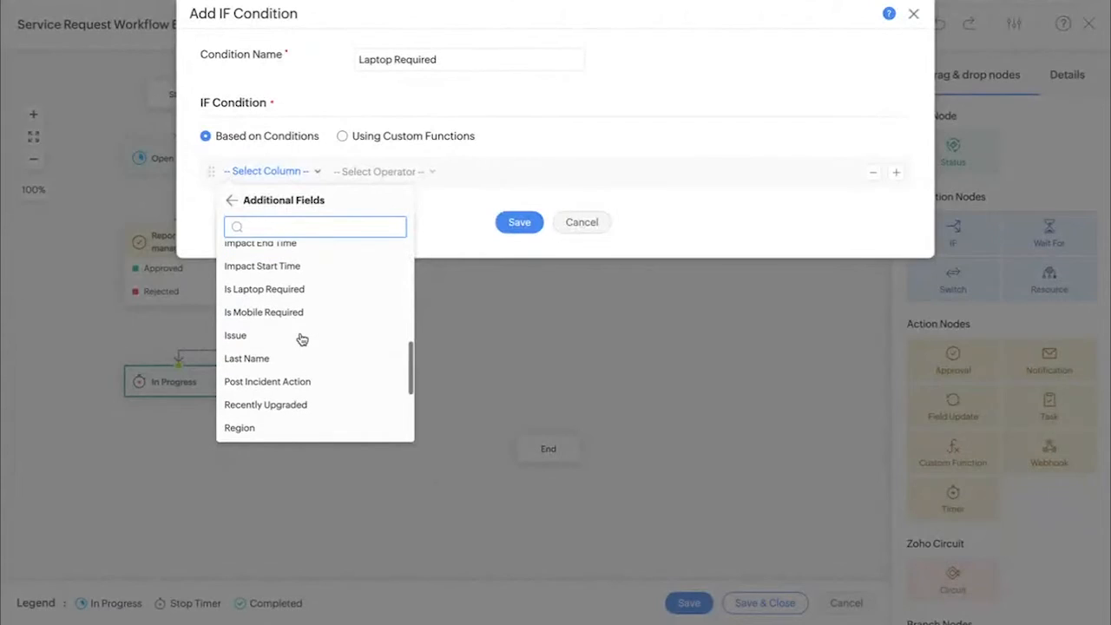
{"action": "left_click", "coordinate": [287, 289]}
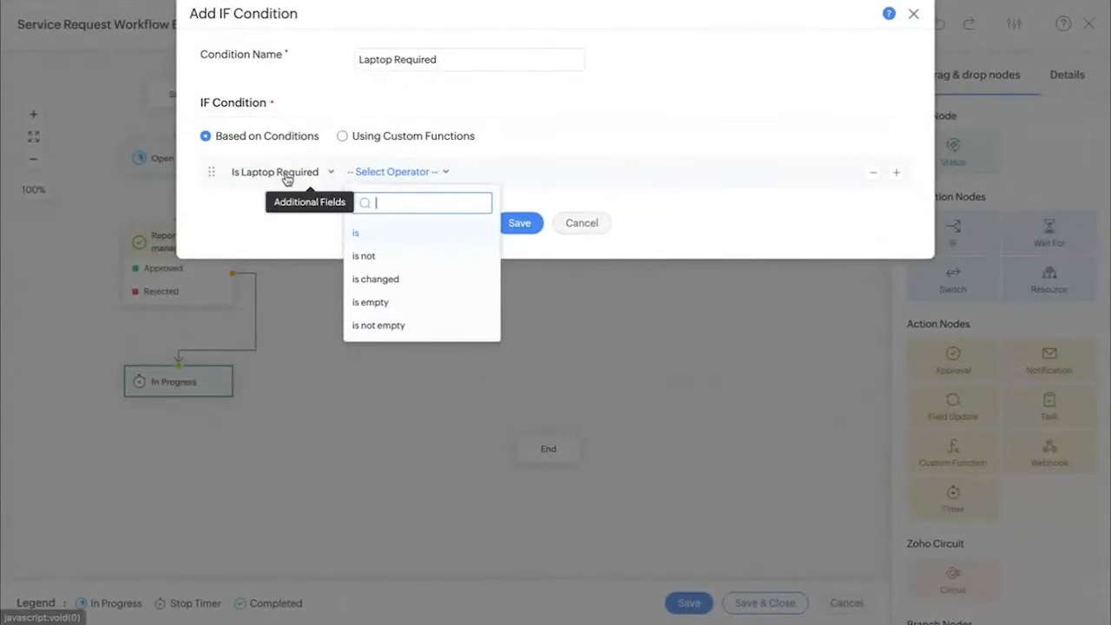
{"action": "left_click", "coordinate": [383, 235]}
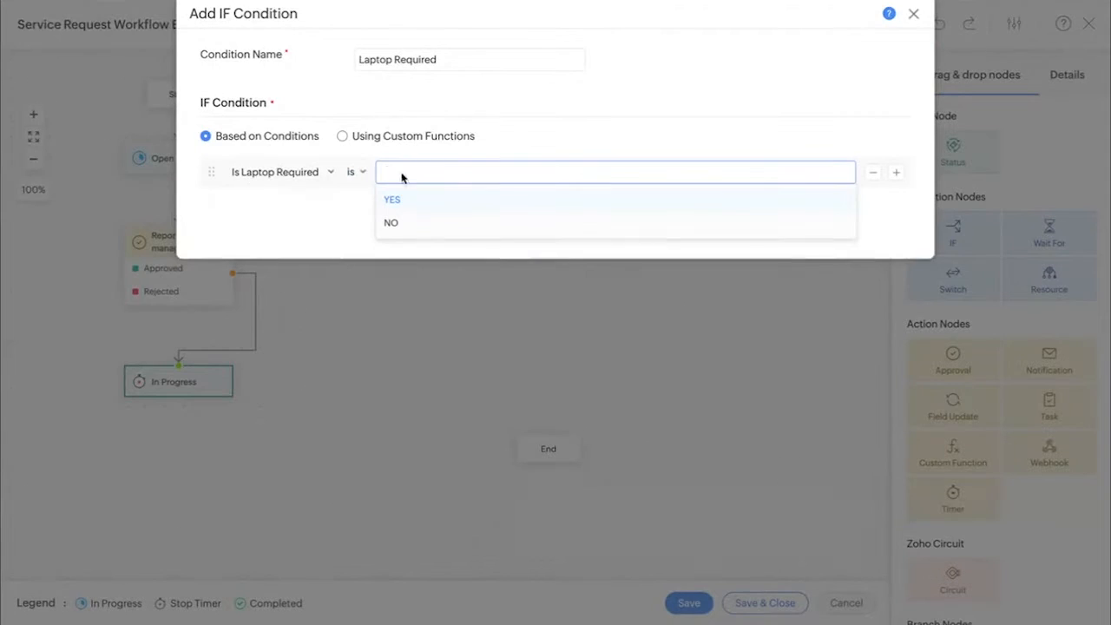
{"action": "left_click", "coordinate": [415, 201]}
{"action": "left_click", "coordinate": [363, 214]}
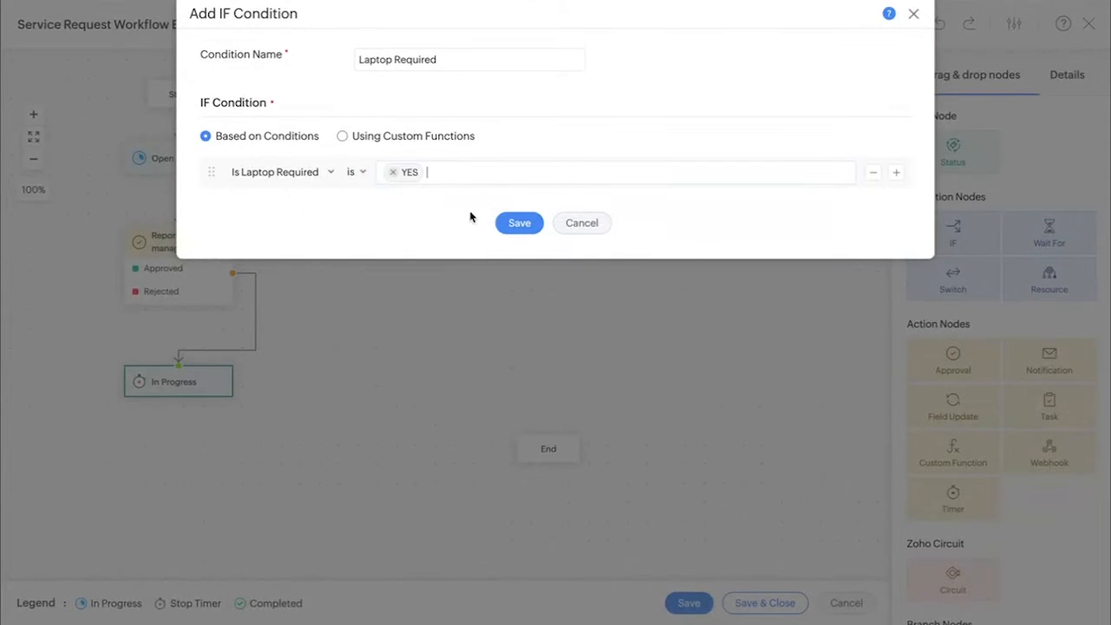
{"action": "left_click", "coordinate": [516, 220]}
{"action": "left_click_drag", "start_coordinate": [166, 474], "coordinate": [228, 475]}
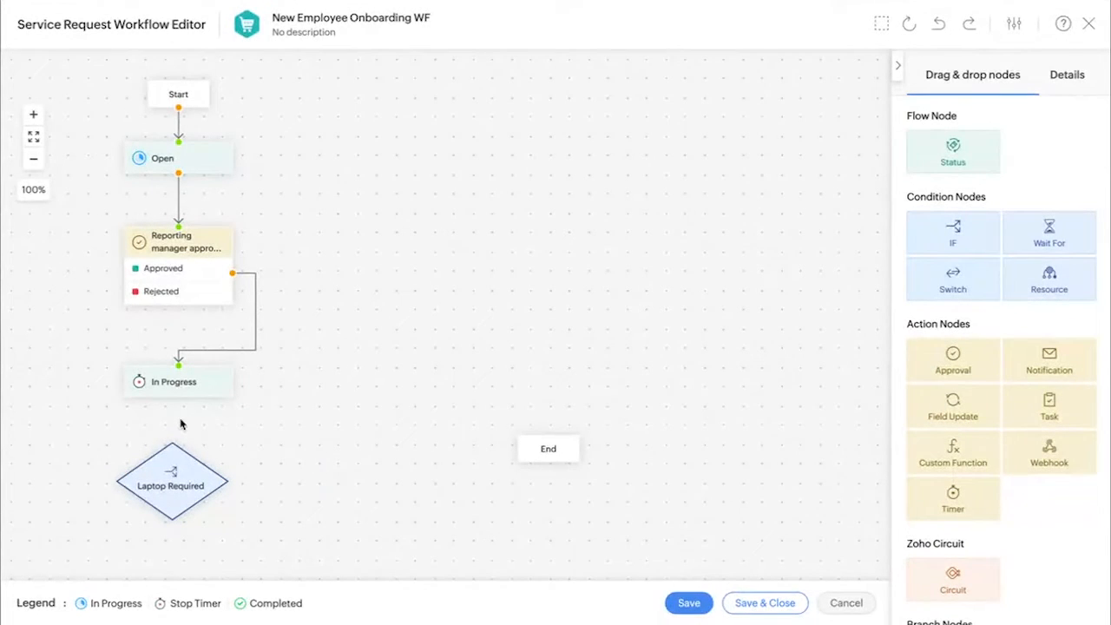
Step: Reopen the Laptop Required condition and try extra criteria rows, switching the first joining operators from AND to OR
{"action": "right_click", "coordinate": [173, 478]}
{"action": "mouse_move", "coordinate": [187, 451]}
{"action": "left_click", "coordinate": [191, 487]}
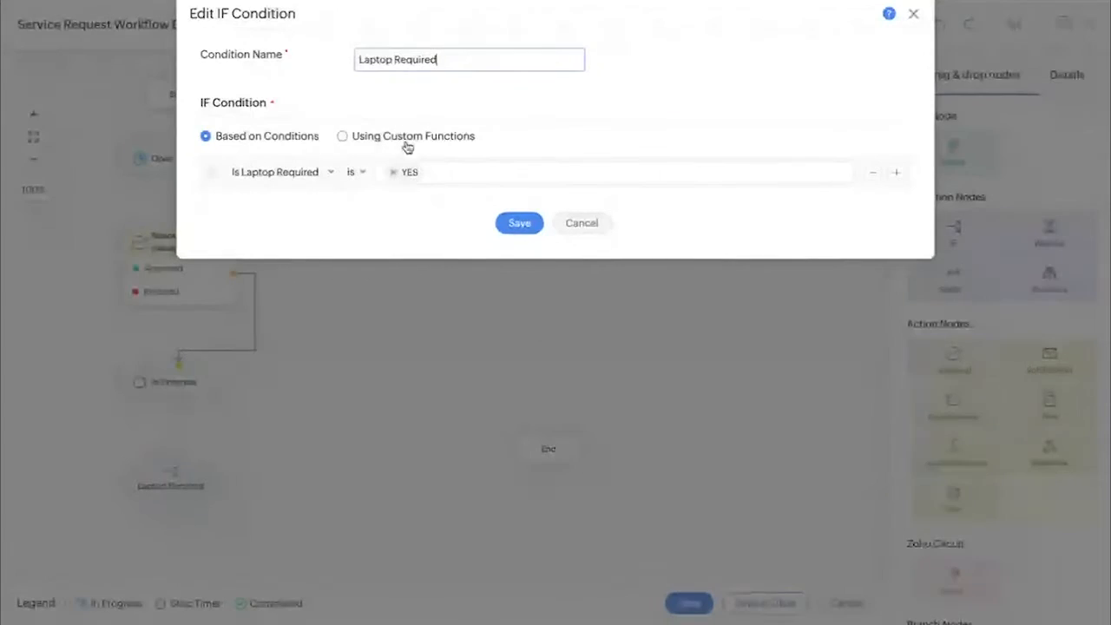
{"action": "left_click", "coordinate": [897, 175]}
{"action": "triple_click", "coordinate": [898, 175]}
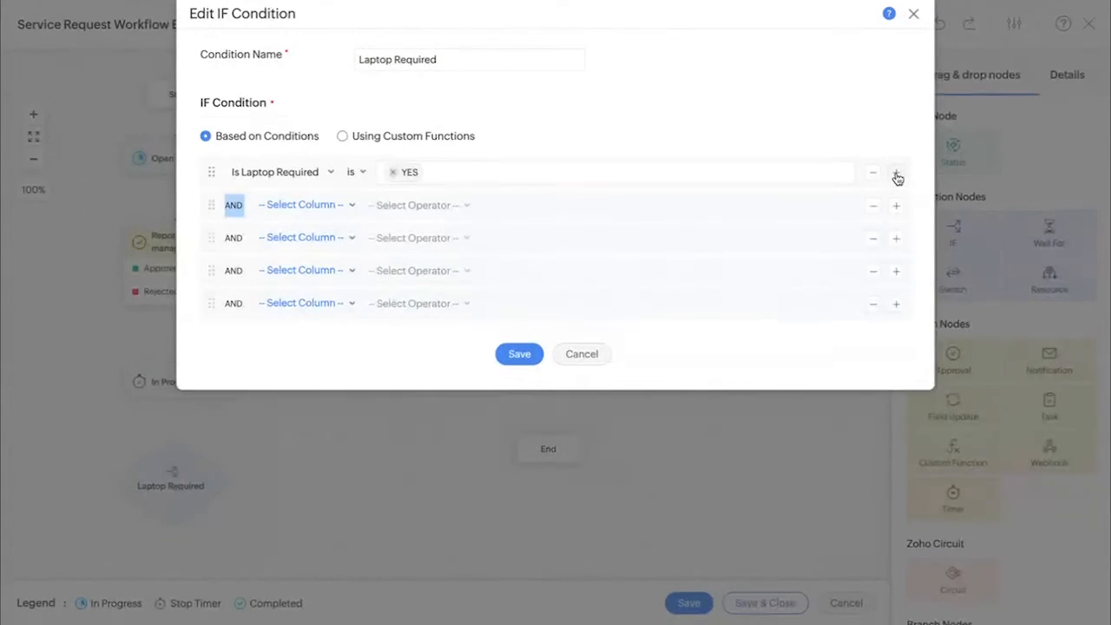
{"action": "left_click", "coordinate": [235, 207]}
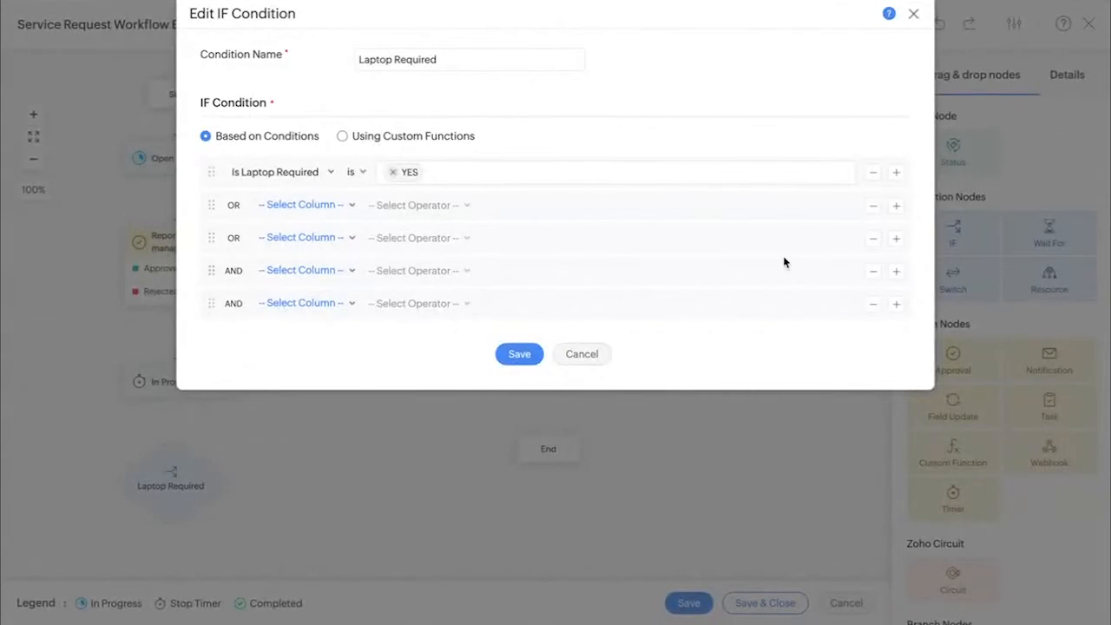
Step: Remove the empty criteria rows from the Laptop Required condition and close it without saving
{"action": "left_click", "coordinate": [873, 303]}
{"action": "left_click", "coordinate": [873, 270]}
{"action": "left_click", "coordinate": [873, 238]}
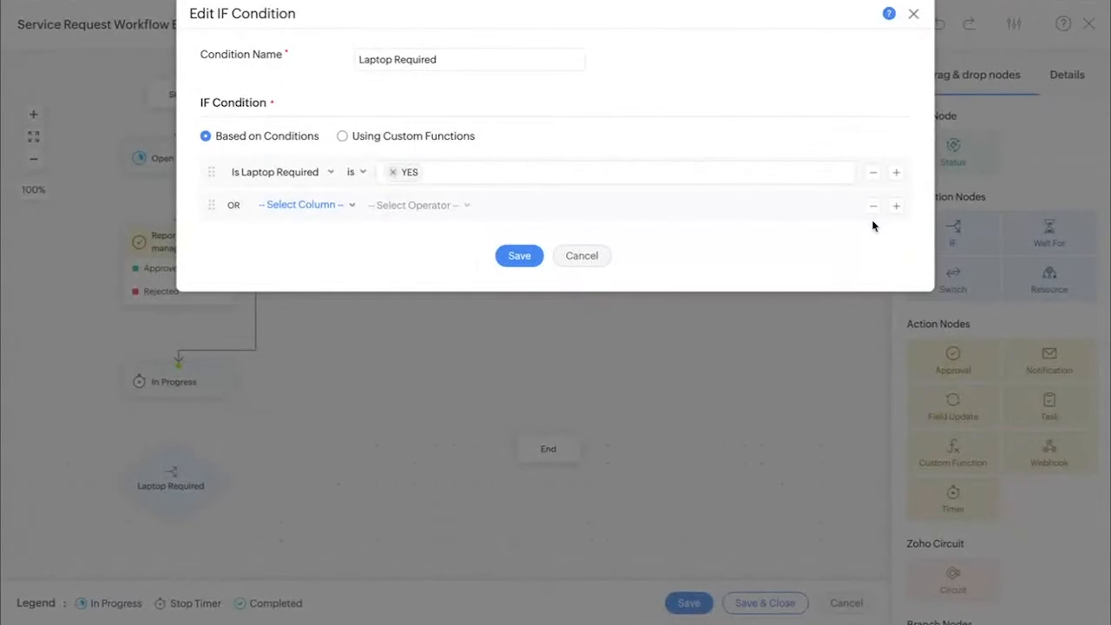
{"action": "left_click", "coordinate": [874, 207]}
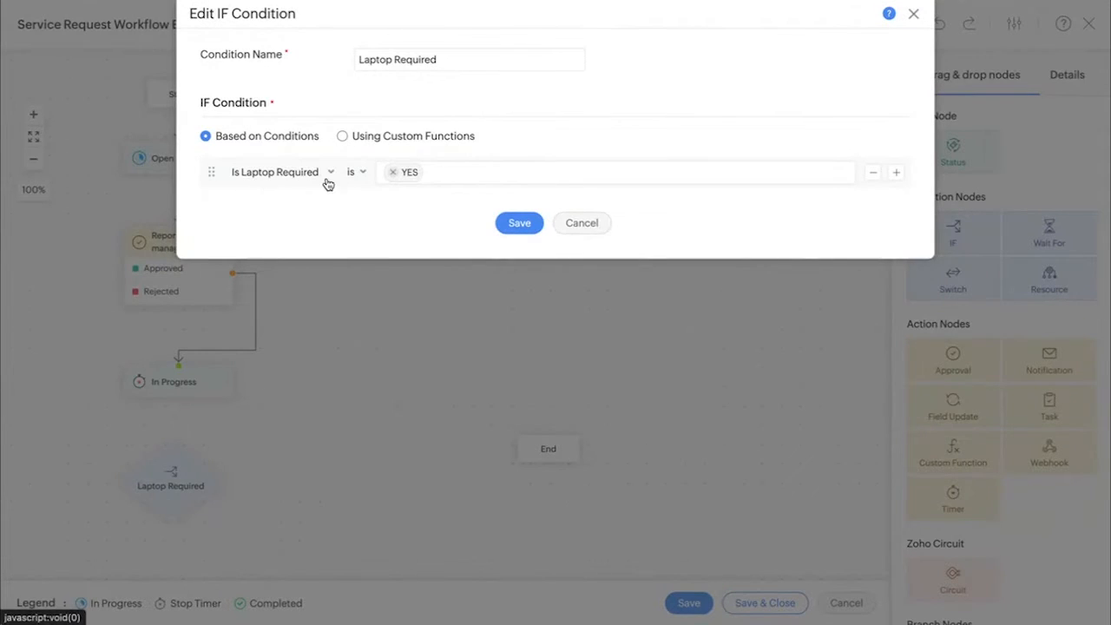
{"action": "left_click", "coordinate": [599, 224]}
Step: Try connecting In Progress to the Laptop Required condition, delete that connection and move the condition lower
{"action": "left_click_drag", "start_coordinate": [180, 397], "coordinate": [172, 438]}
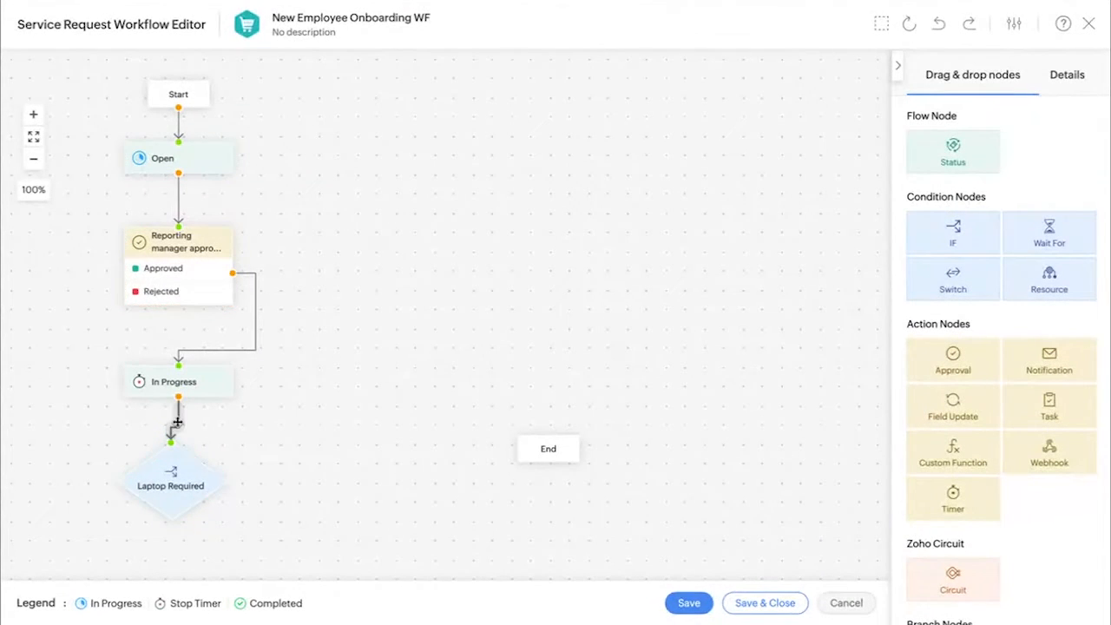
{"action": "left_click", "coordinate": [178, 453]}
{"action": "left_click", "coordinate": [201, 467]}
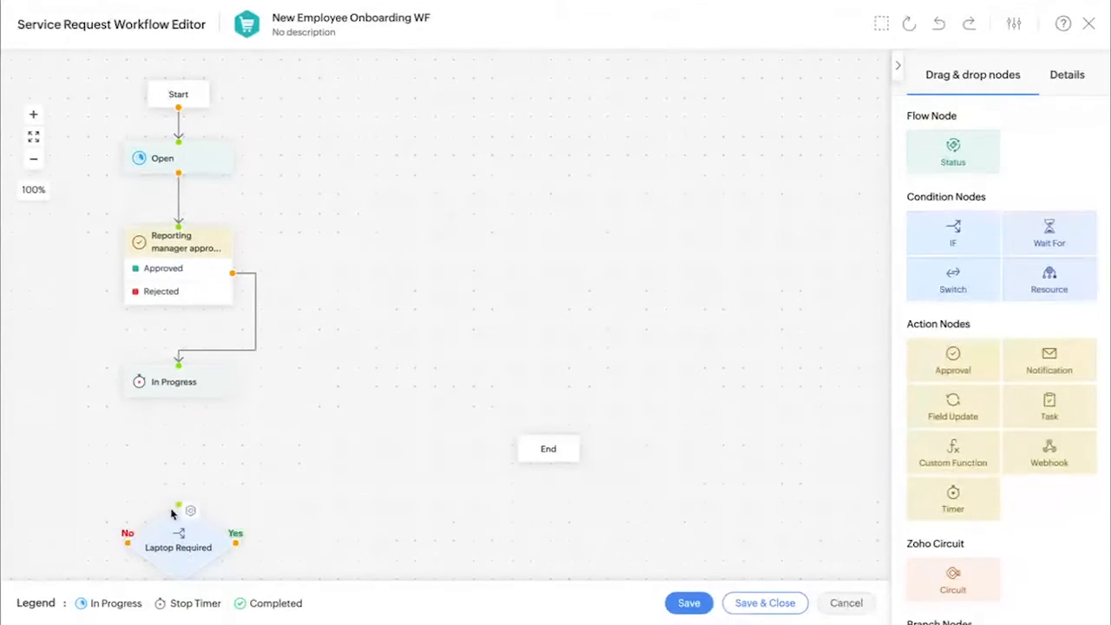
Step: Add an IF condition named "Mobile Required" beside Laptop Required, with the criterion Is Mobile Required is YES
{"action": "left_click_drag", "start_coordinate": [949, 239], "coordinate": [323, 514]}
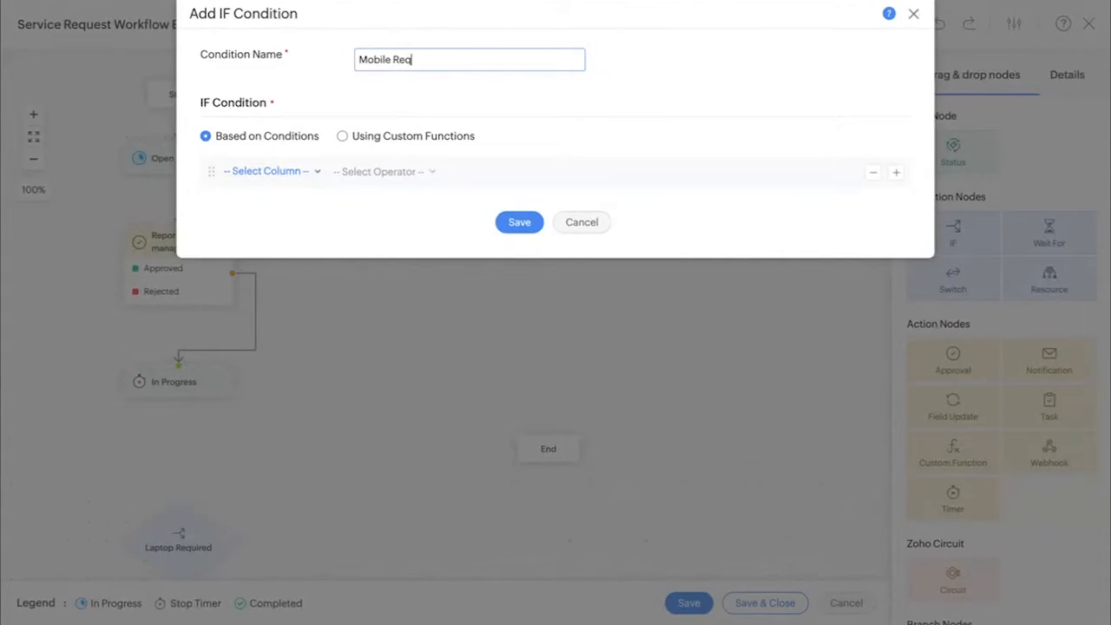
{"action": "left_click", "coordinate": [294, 185]}
{"action": "left_click", "coordinate": [294, 189]}
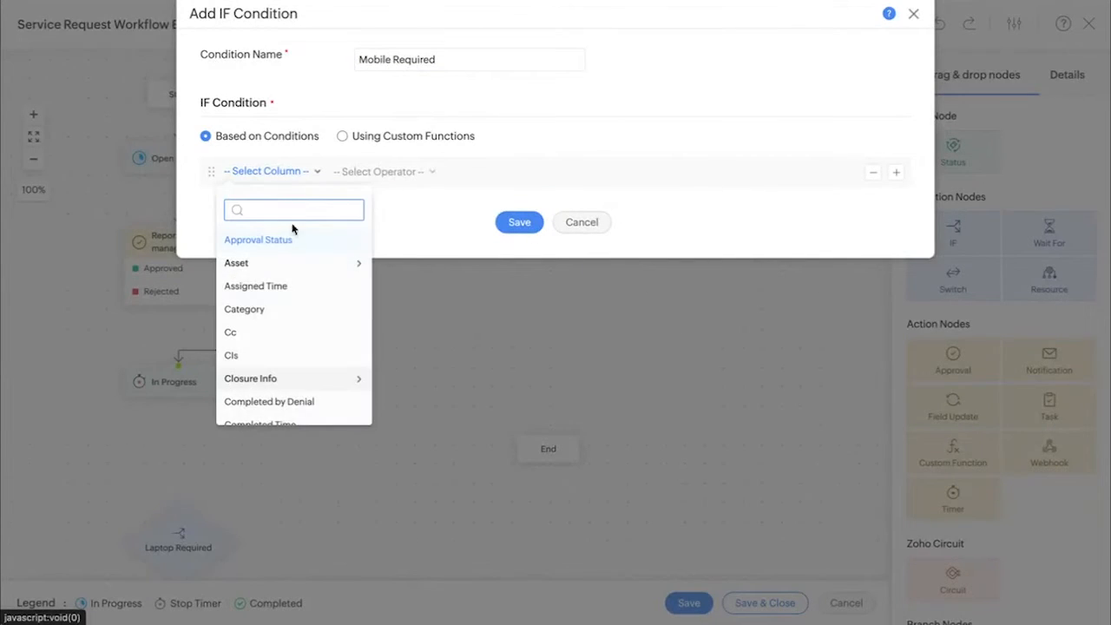
{"action": "scroll", "coordinate": [307, 395], "scroll_direction": "down", "scroll_amount": 10}
{"action": "left_click", "coordinate": [309, 408]}
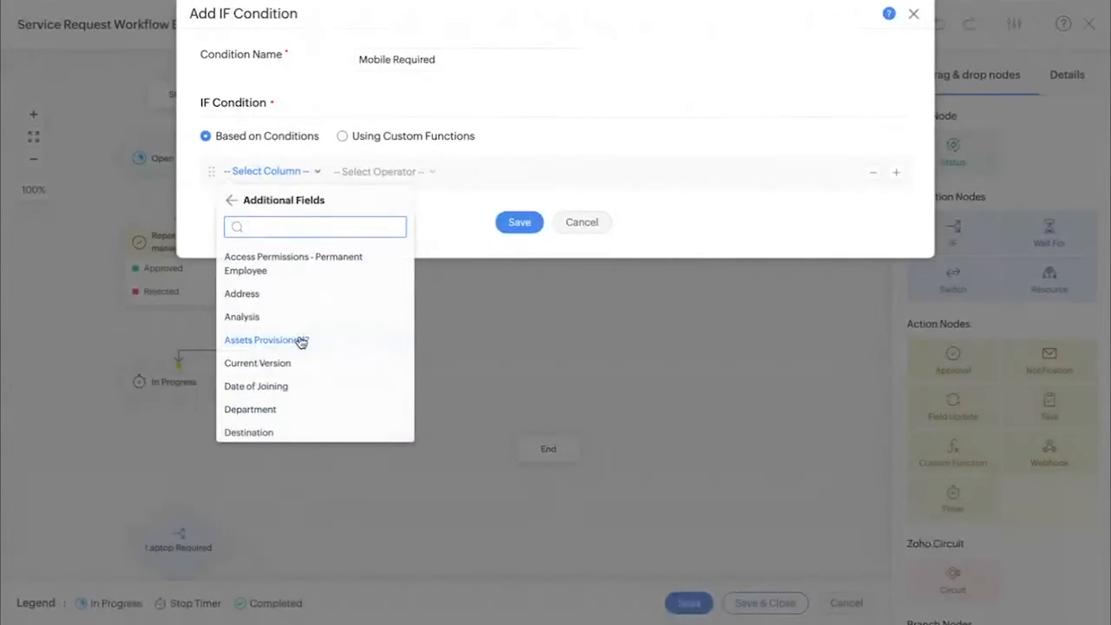
{"action": "type", "text": "mob"}
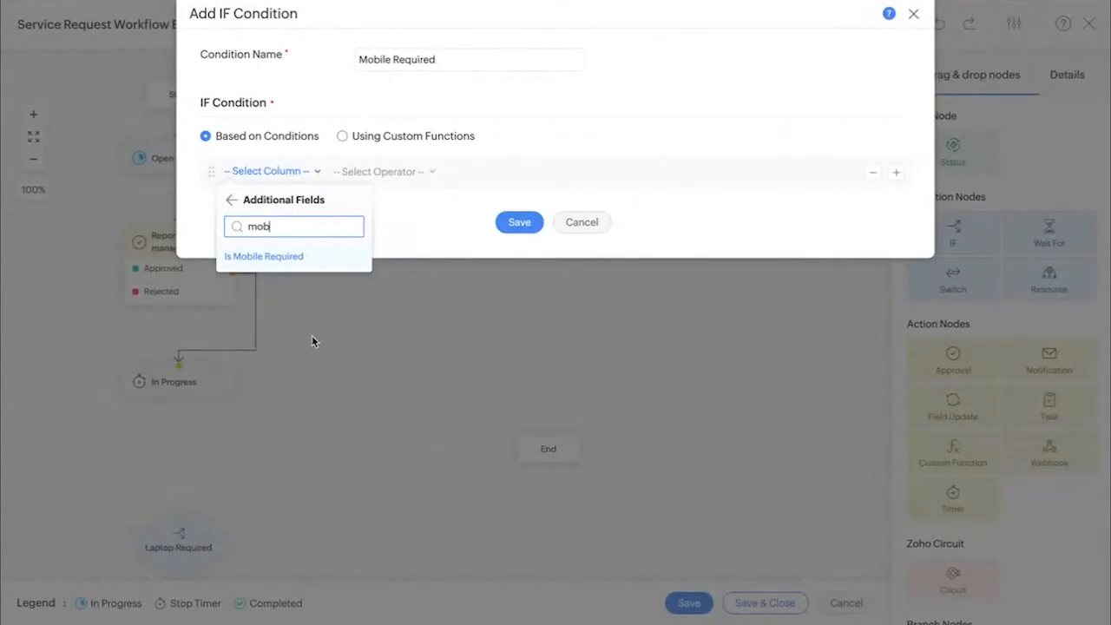
{"action": "left_click", "coordinate": [285, 256]}
{"action": "left_click", "coordinate": [369, 233]}
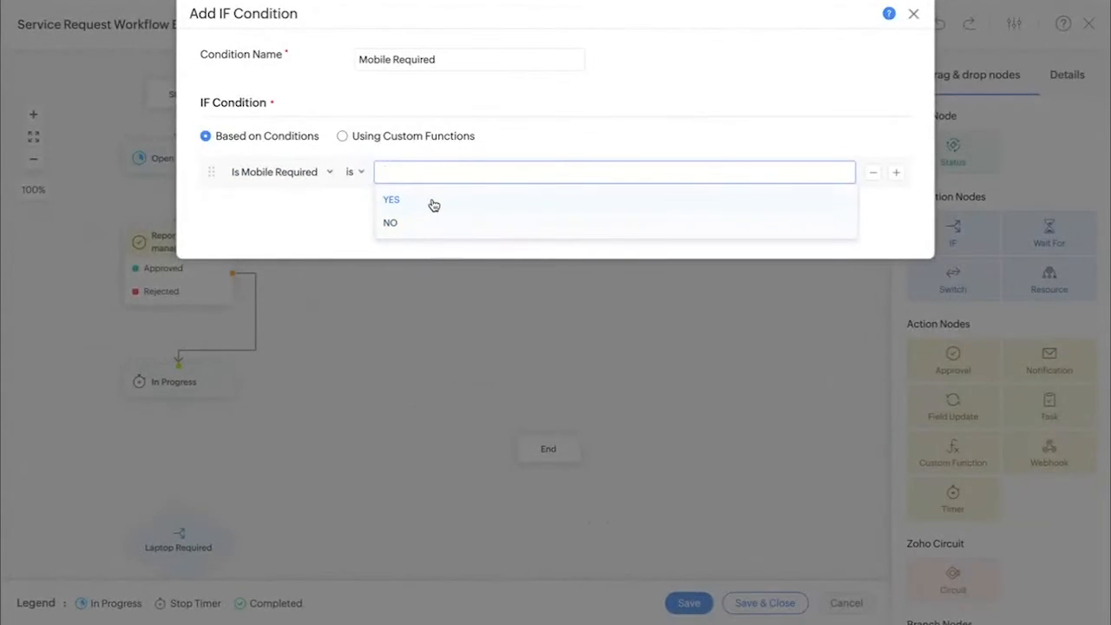
{"action": "left_click", "coordinate": [392, 199]}
{"action": "left_click", "coordinate": [404, 252]}
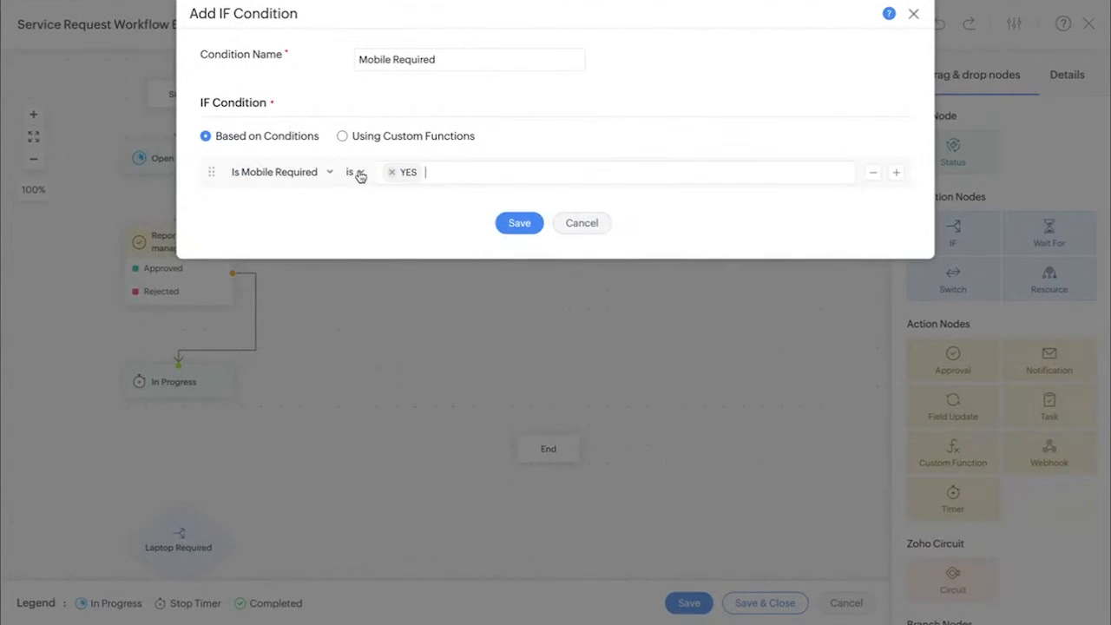
{"action": "left_click", "coordinate": [524, 223]}
{"action": "left_click_drag", "start_coordinate": [339, 518], "coordinate": [369, 532]}
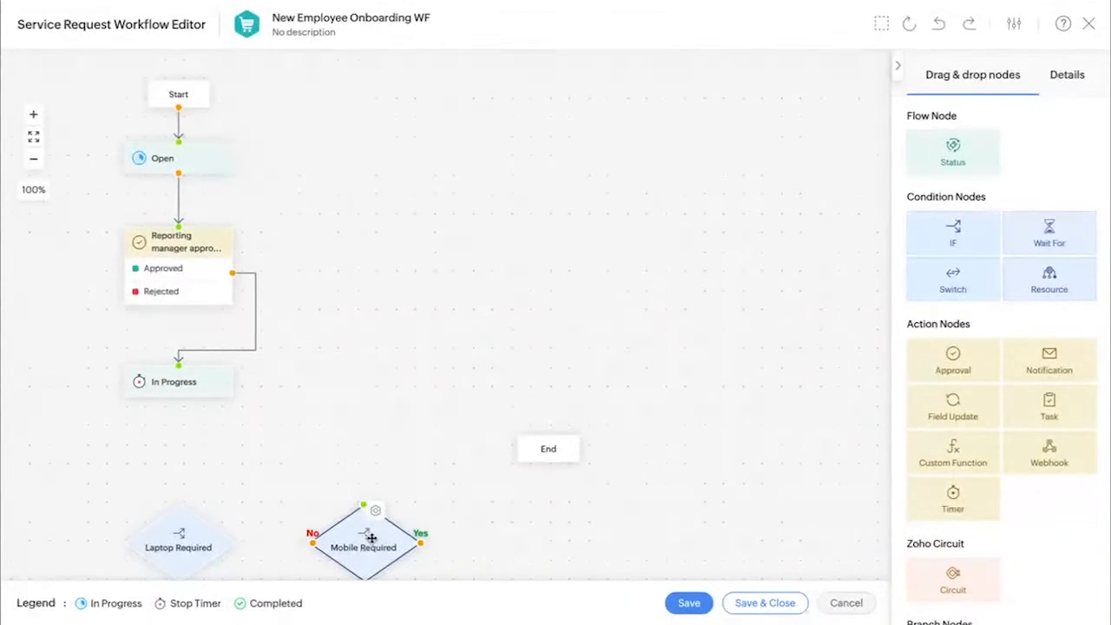
Step: Connect In Progress to the Laptop Required condition, widen the gap between them and lower Mobile Required slightly
{"action": "scroll", "coordinate": [286, 482], "scroll_direction": "down", "scroll_amount": 1}
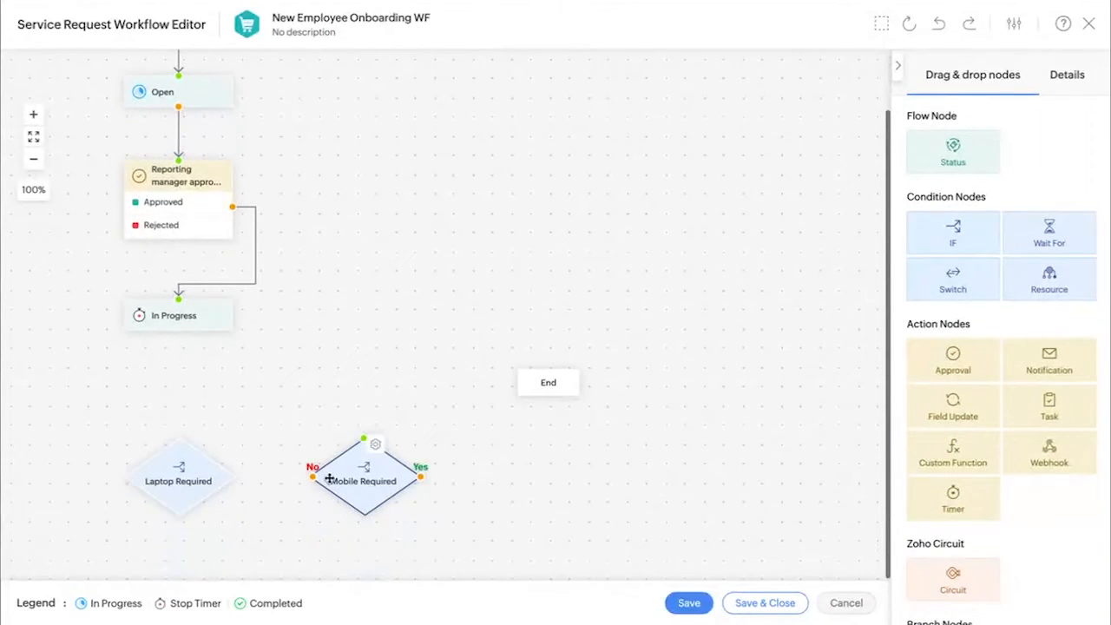
{"action": "mouse_move", "coordinate": [346, 481]}
{"action": "left_click_drag", "start_coordinate": [345, 481], "coordinate": [346, 474]}
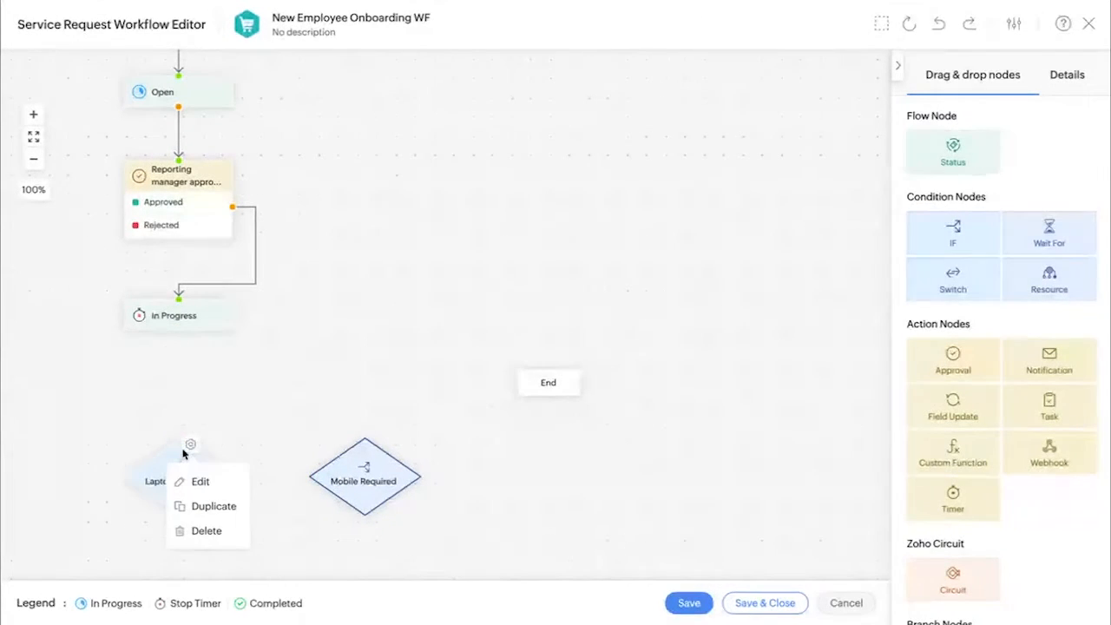
{"action": "mouse_move", "coordinate": [365, 466]}
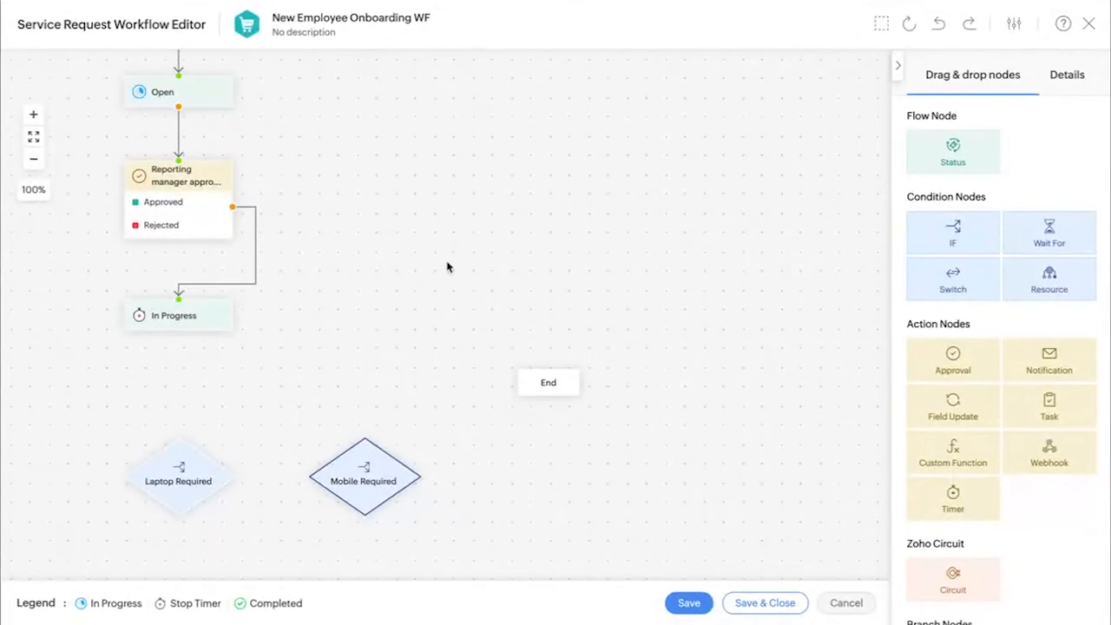
{"action": "left_click_drag", "start_coordinate": [178, 330], "coordinate": [178, 439]}
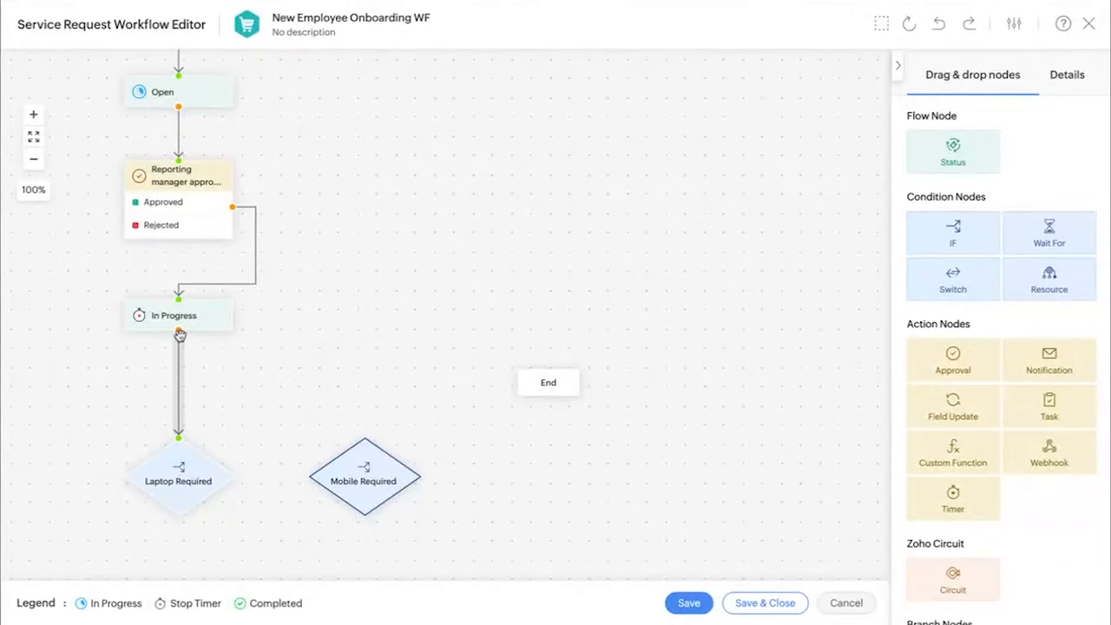
{"action": "mouse_move", "coordinate": [191, 315]}
{"action": "left_mouse_down"}
{"action": "mouse_move", "coordinate": [244, 353]}
{"action": "mouse_move", "coordinate": [221, 322]}
{"action": "mouse_move", "coordinate": [174, 315]}
{"action": "left_mouse_up"}
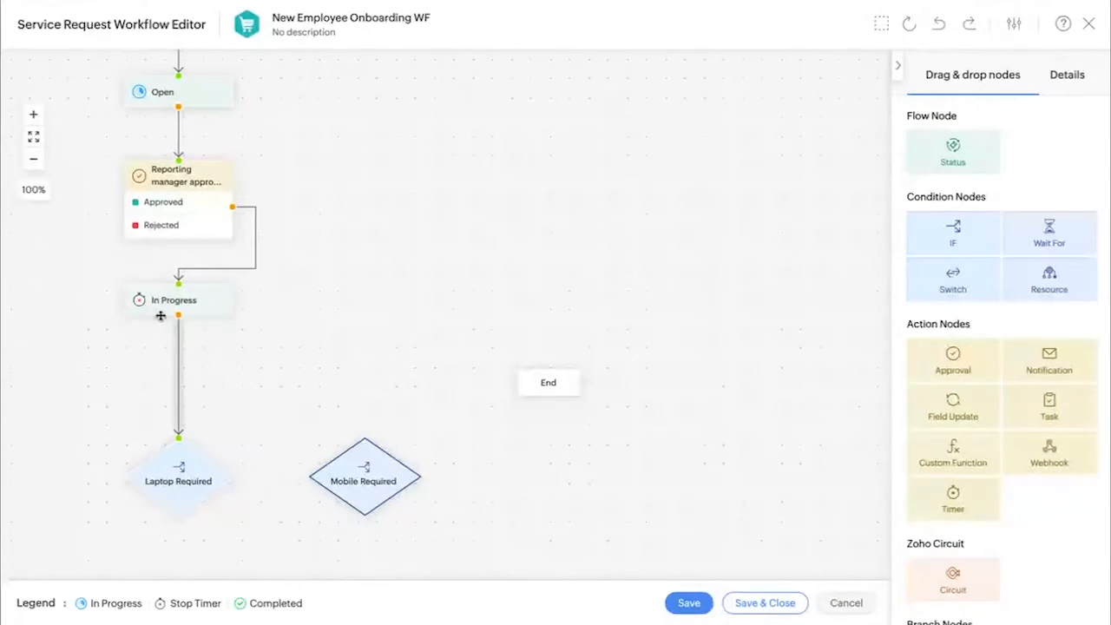
{"action": "left_click_drag", "start_coordinate": [364, 469], "coordinate": [365, 476]}
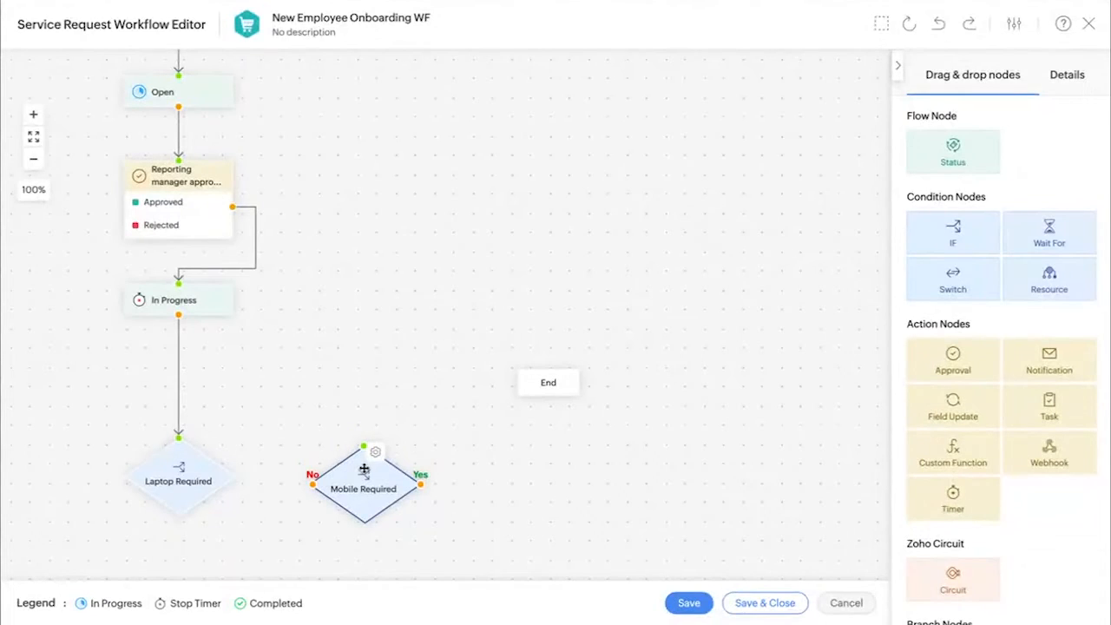
Step: Delete the connection from In Progress to Laptop Required and add a Fork named "Allocate Resources" below In Progress
{"action": "left_click", "coordinate": [181, 383]}
{"action": "left_click", "coordinate": [200, 397]}
{"action": "scroll", "coordinate": [952, 482], "scroll_direction": "down", "scroll_amount": 1}
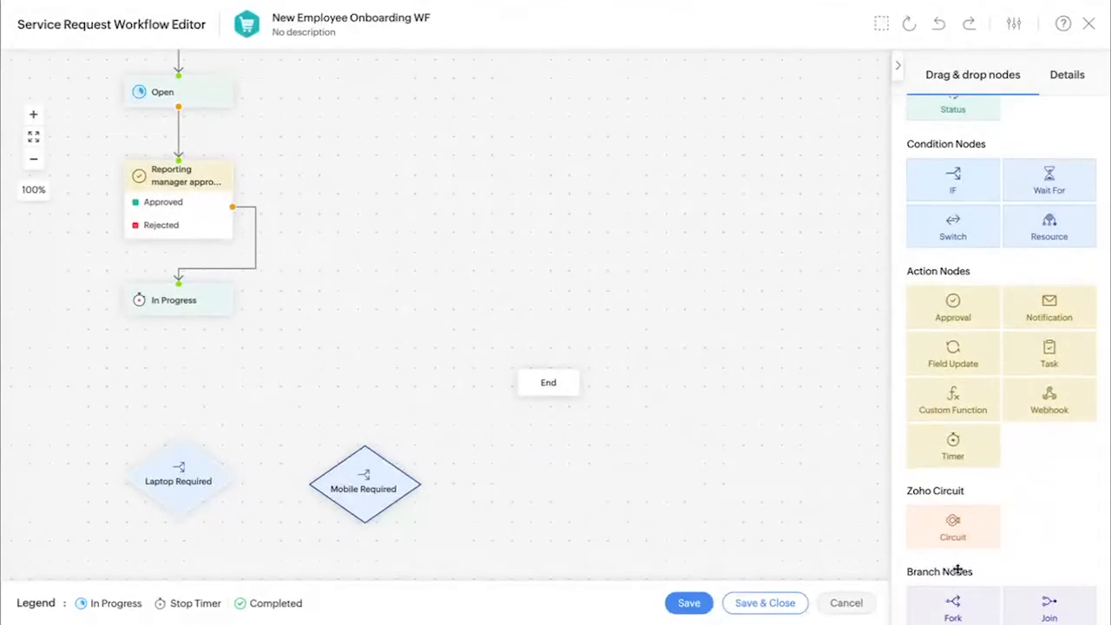
{"action": "left_click_drag", "start_coordinate": [955, 606], "coordinate": [261, 368]}
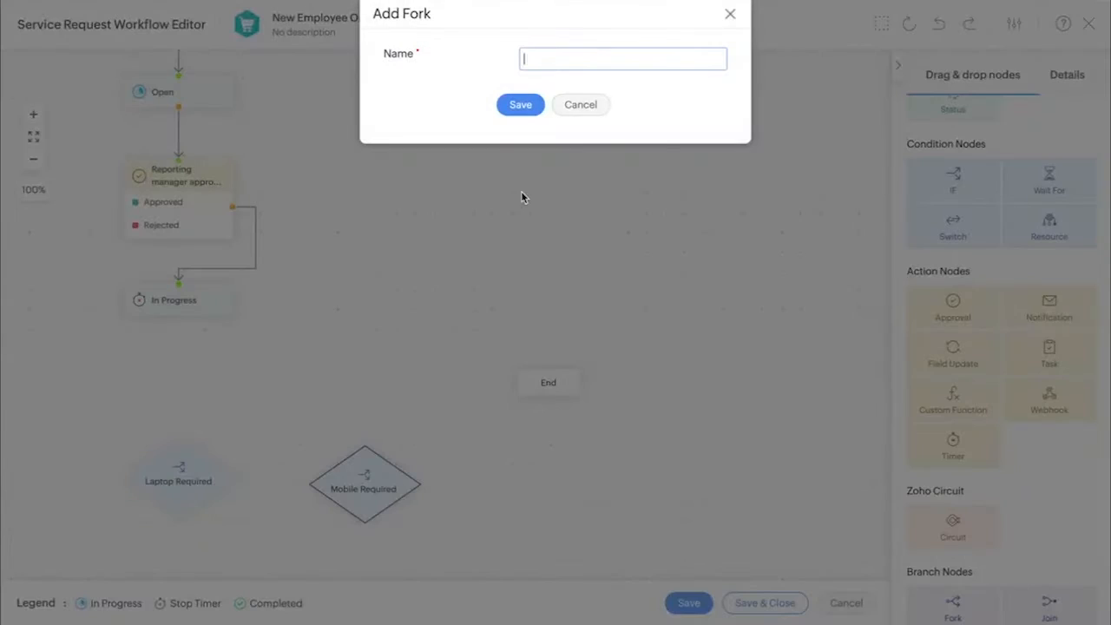
{"action": "type", "text": "Allco"}
{"action": "type", "text": "oca"}
{"action": "left_click", "coordinate": [506, 105]}
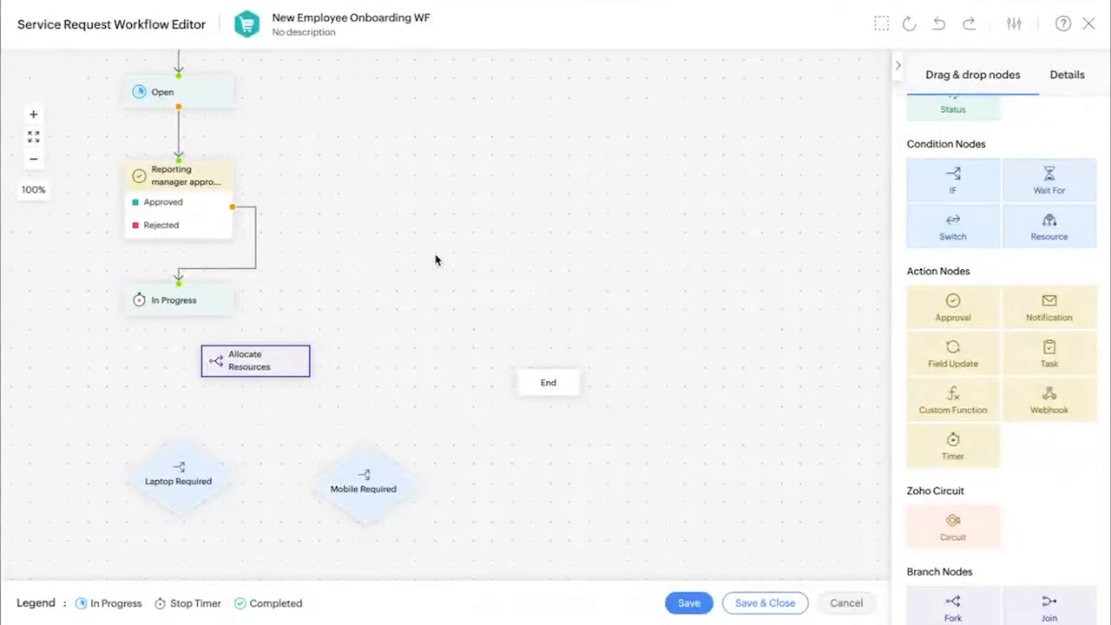
Step: Connect In Progress to the Allocate Resources fork and the fork to Laptop Required, moving that condition further left
{"action": "left_click_drag", "start_coordinate": [177, 316], "coordinate": [200, 363]}
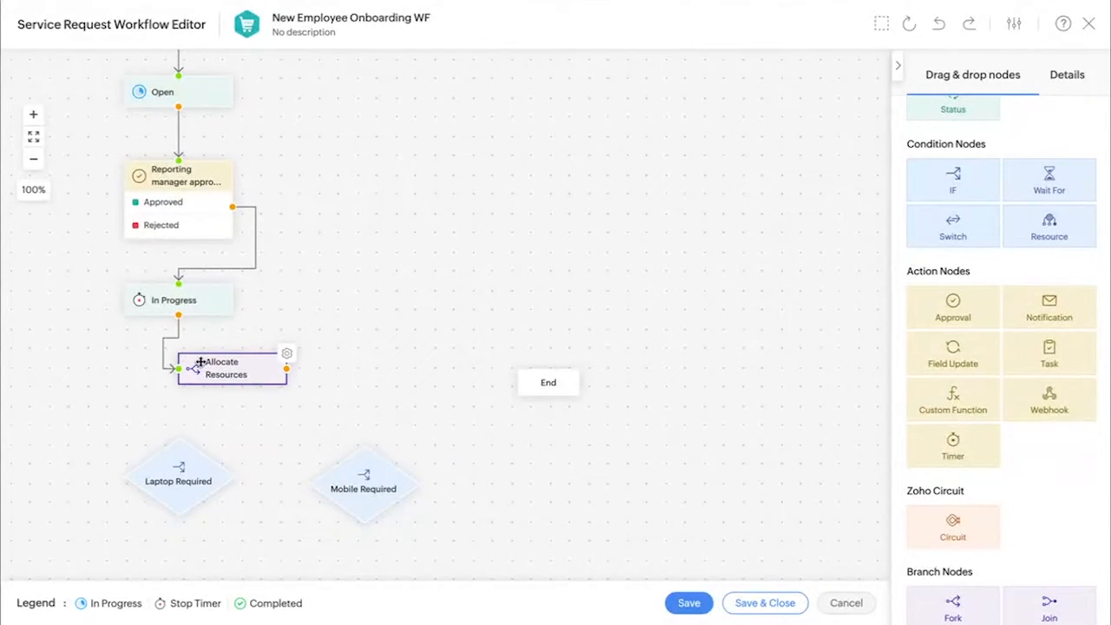
{"action": "left_click_drag", "start_coordinate": [286, 368], "coordinate": [104, 466]}
{"action": "left_click", "coordinate": [190, 443]}
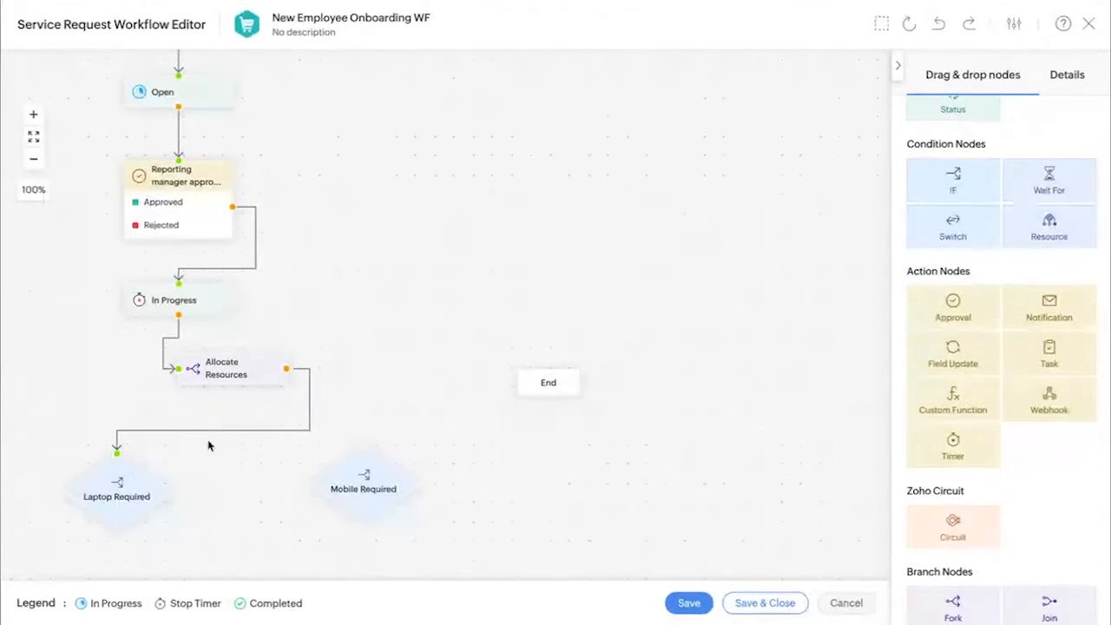
Step: Change the orientation of the Allocate Resources fork and connect it to the Mobile Required condition
{"action": "left_click", "coordinate": [287, 356]}
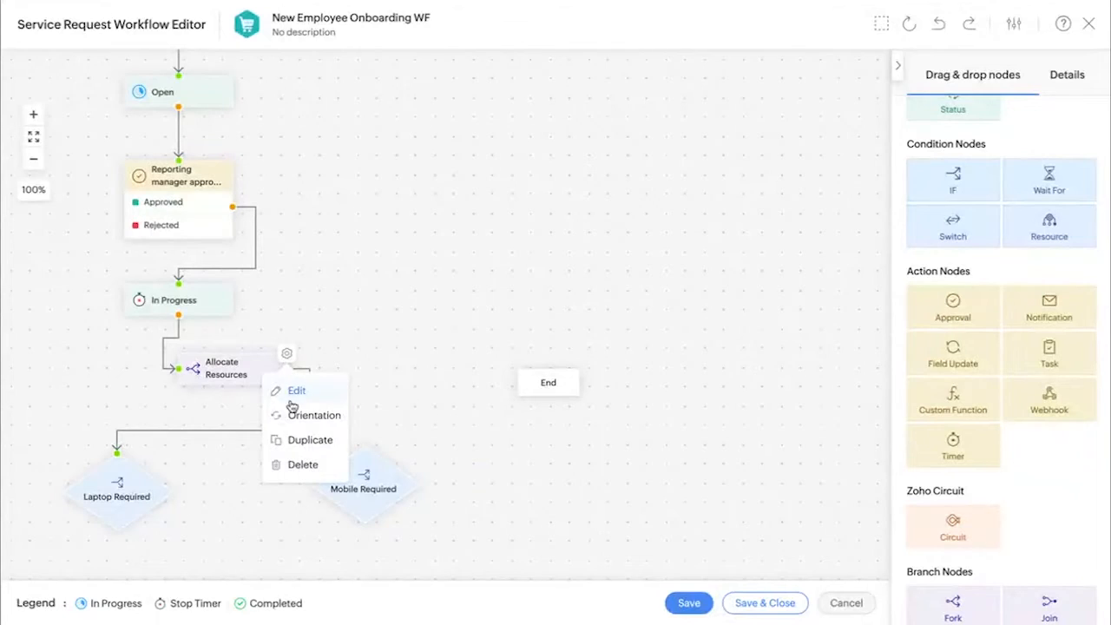
{"action": "left_click", "coordinate": [300, 415]}
{"action": "left_click_drag", "start_coordinate": [233, 384], "coordinate": [363, 442]}
Step: Change the orientation of the In Progress status and of the reporting manager approval node
{"action": "left_click", "coordinate": [232, 283]}
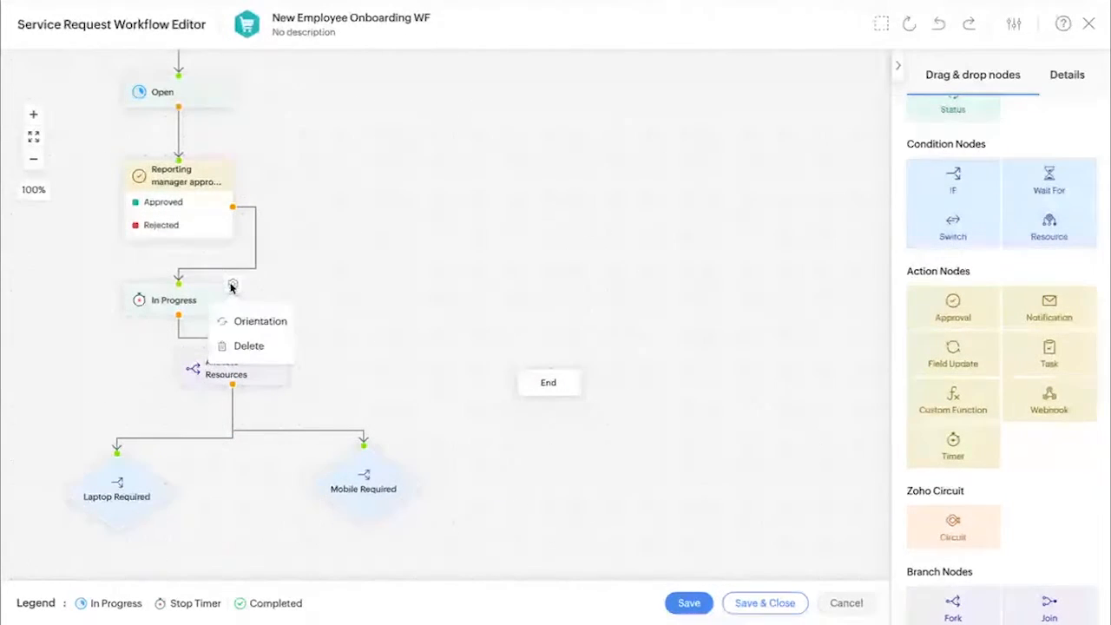
{"action": "left_click", "coordinate": [232, 320]}
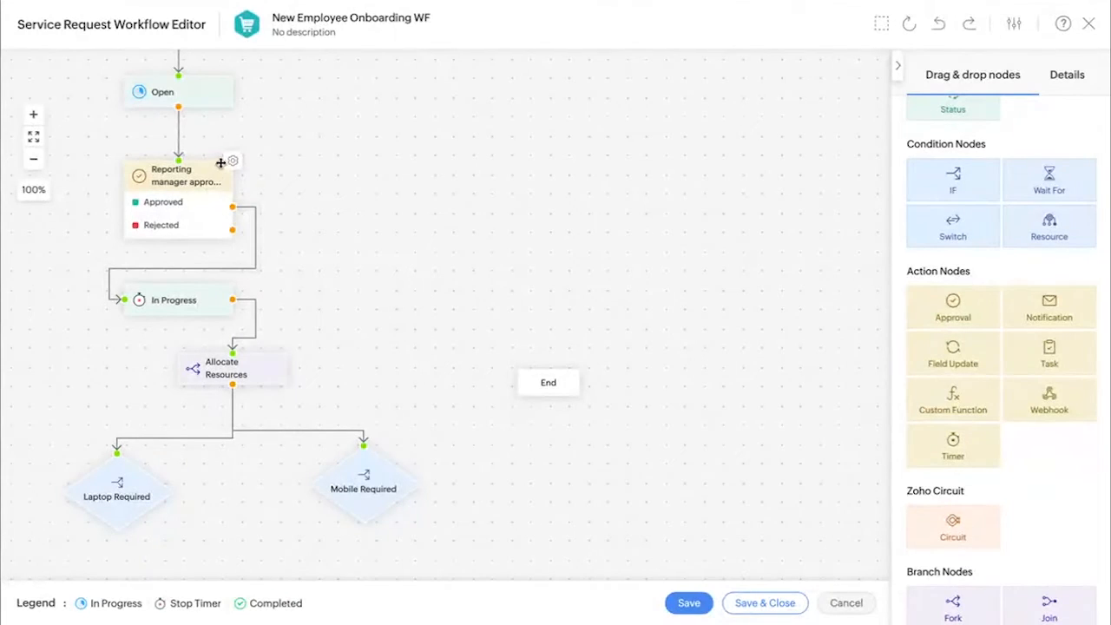
{"action": "left_click", "coordinate": [233, 162]}
{"action": "left_click", "coordinate": [242, 223]}
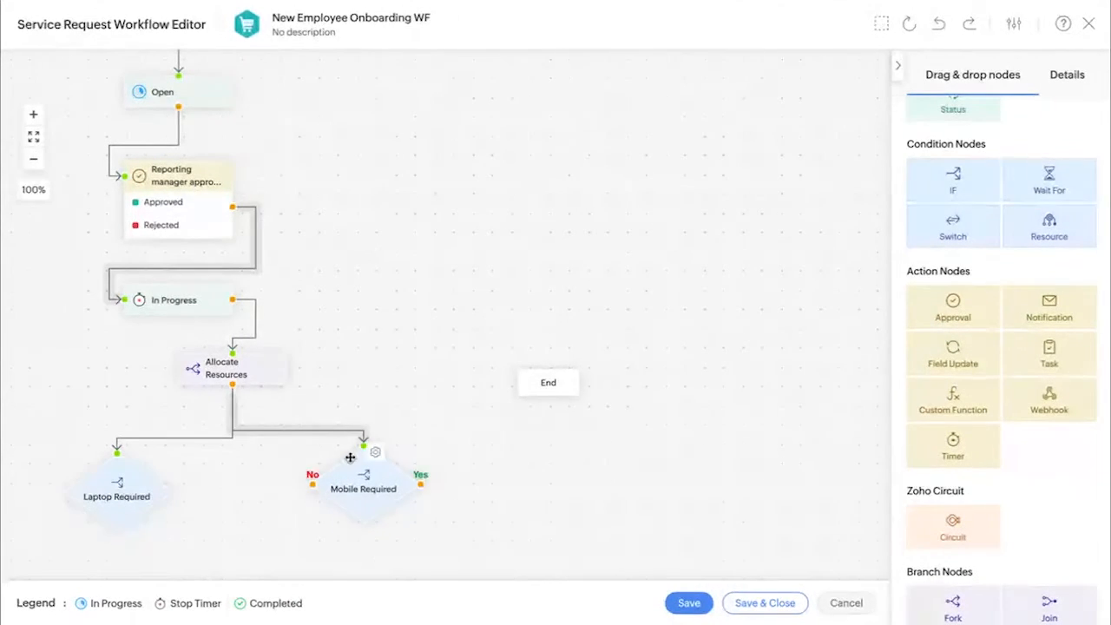
Step: Align Mobile Required level with Laptop Required and move the End node further down the canvas
{"action": "left_click_drag", "start_coordinate": [361, 476], "coordinate": [360, 486]}
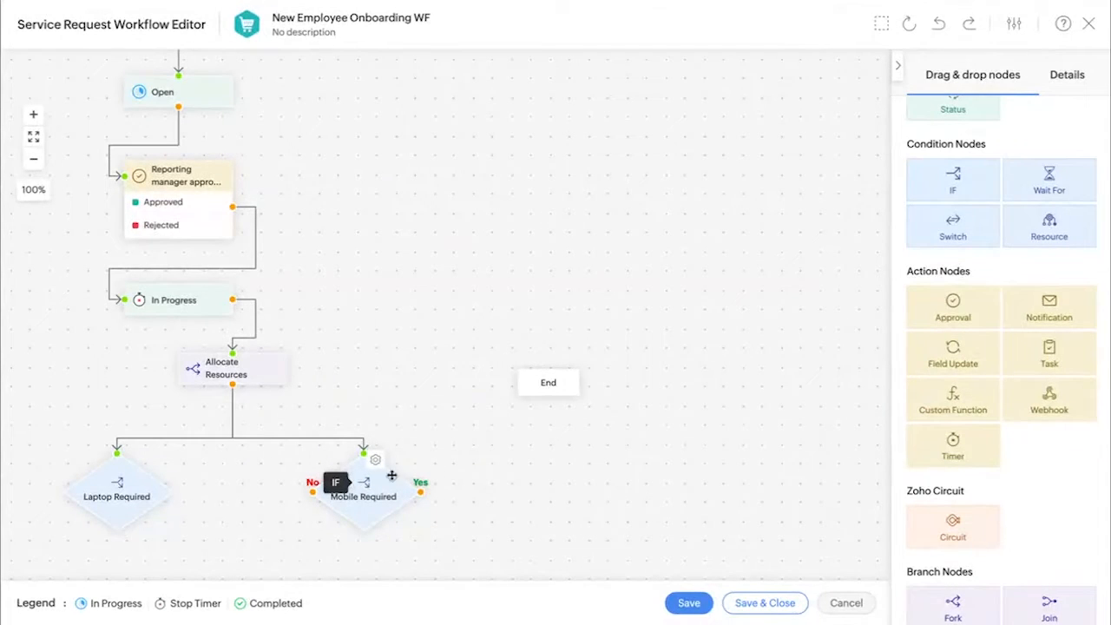
{"action": "left_click_drag", "start_coordinate": [555, 379], "coordinate": [533, 570]}
{"action": "scroll", "coordinate": [544, 449], "scroll_direction": "down", "scroll_amount": 1}
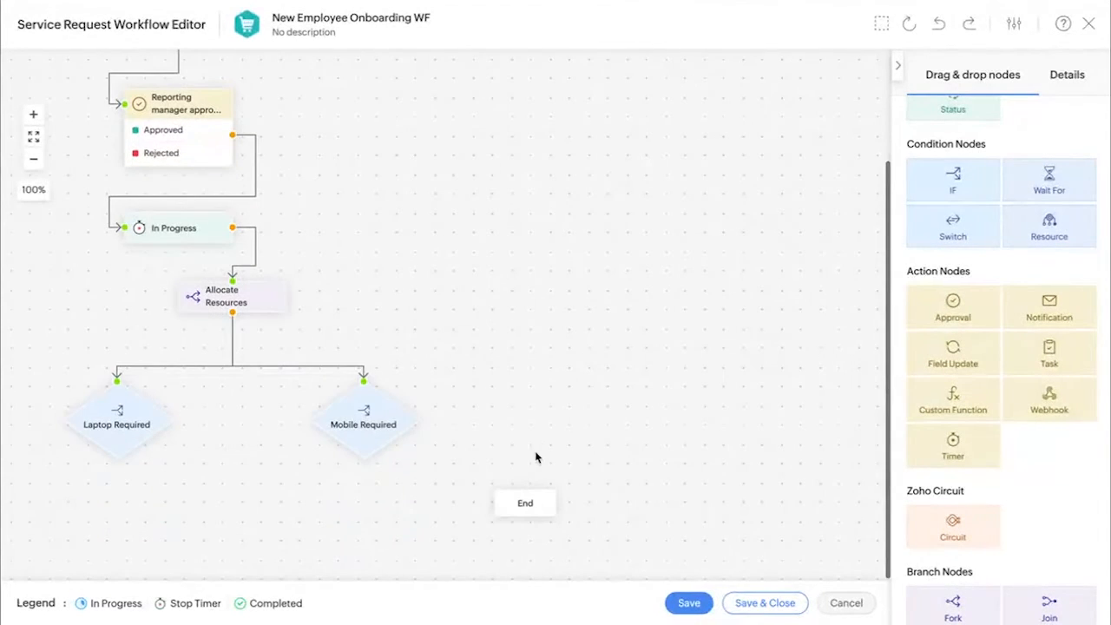
{"action": "left_click_drag", "start_coordinate": [523, 501], "coordinate": [526, 563]}
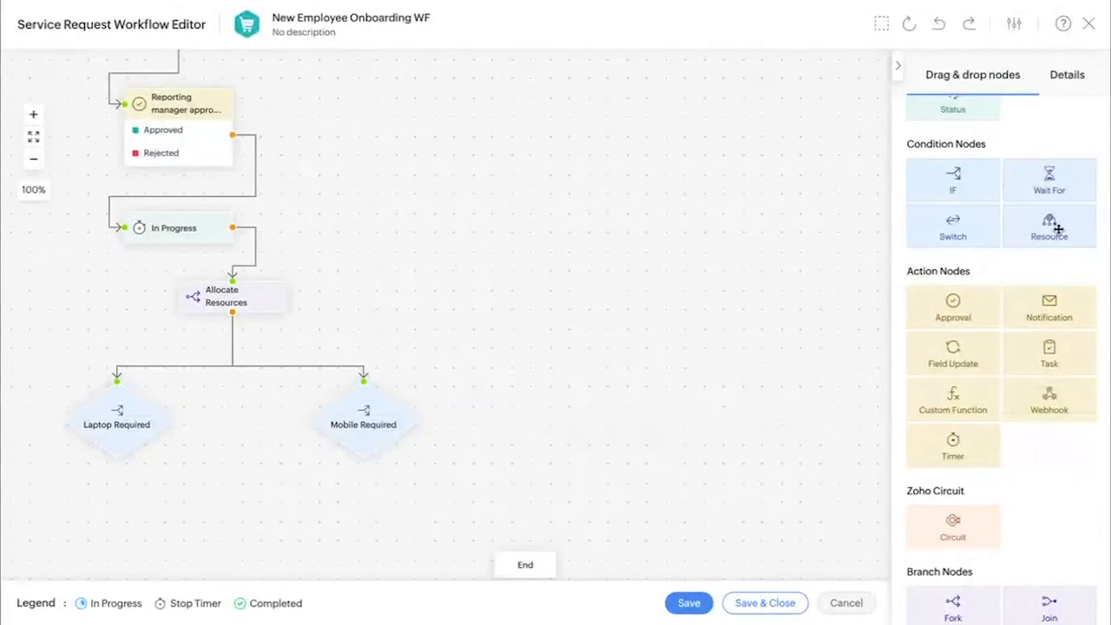
Step: Start a Resource condition below Laptop Required, with the service template New employee onboarding and condition type Switch
{"action": "left_click_drag", "start_coordinate": [1058, 228], "coordinate": [230, 517]}
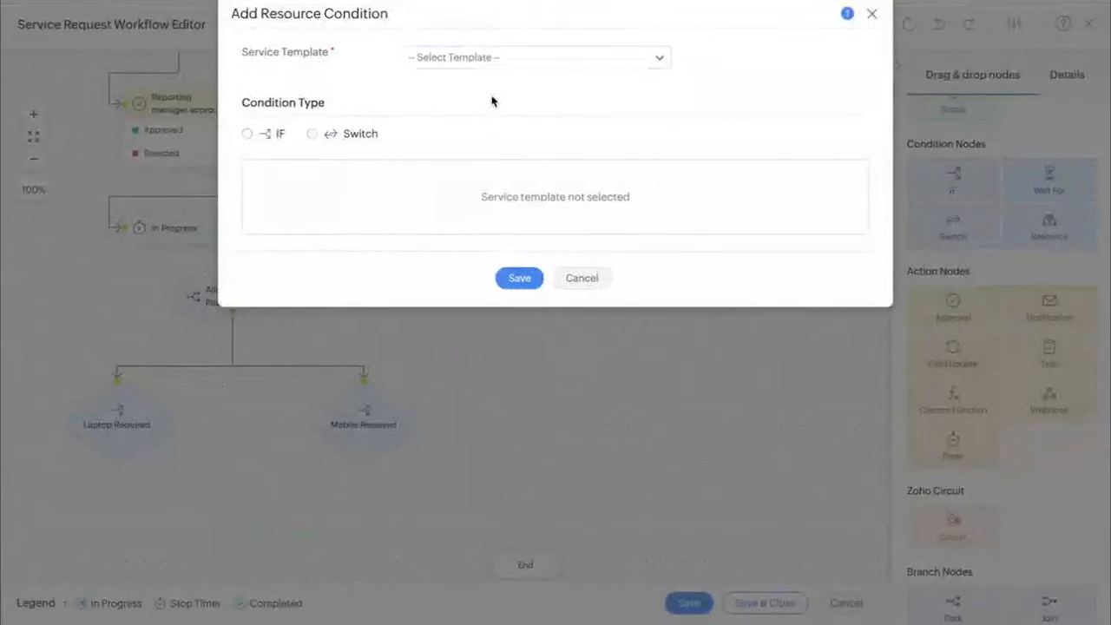
{"action": "left_click", "coordinate": [459, 61]}
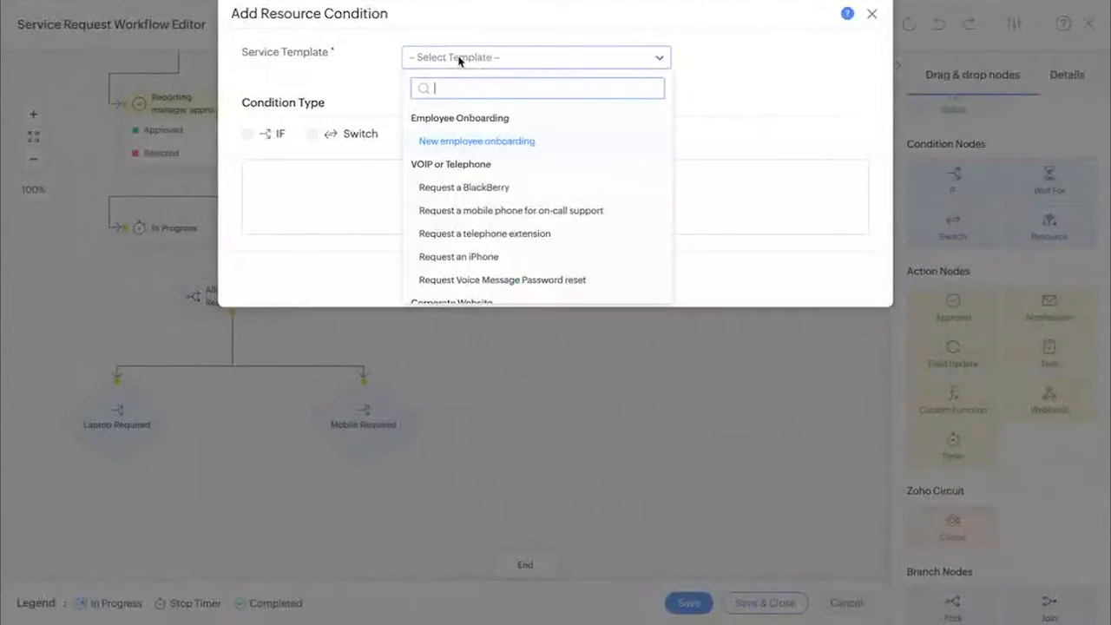
{"action": "left_click", "coordinate": [468, 142]}
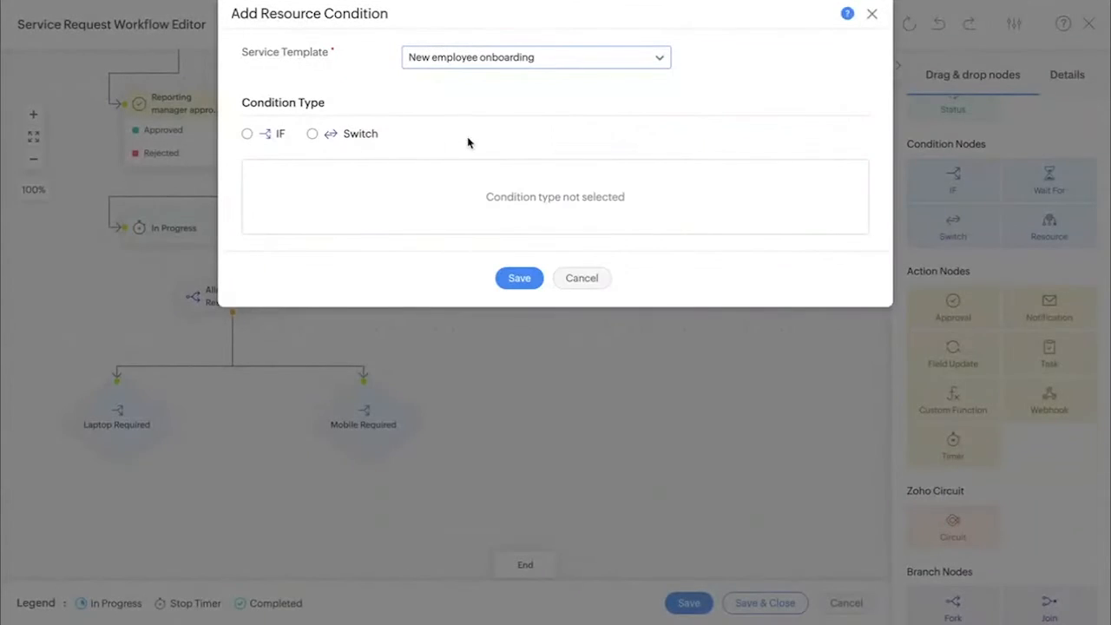
{"action": "left_click", "coordinate": [312, 135]}
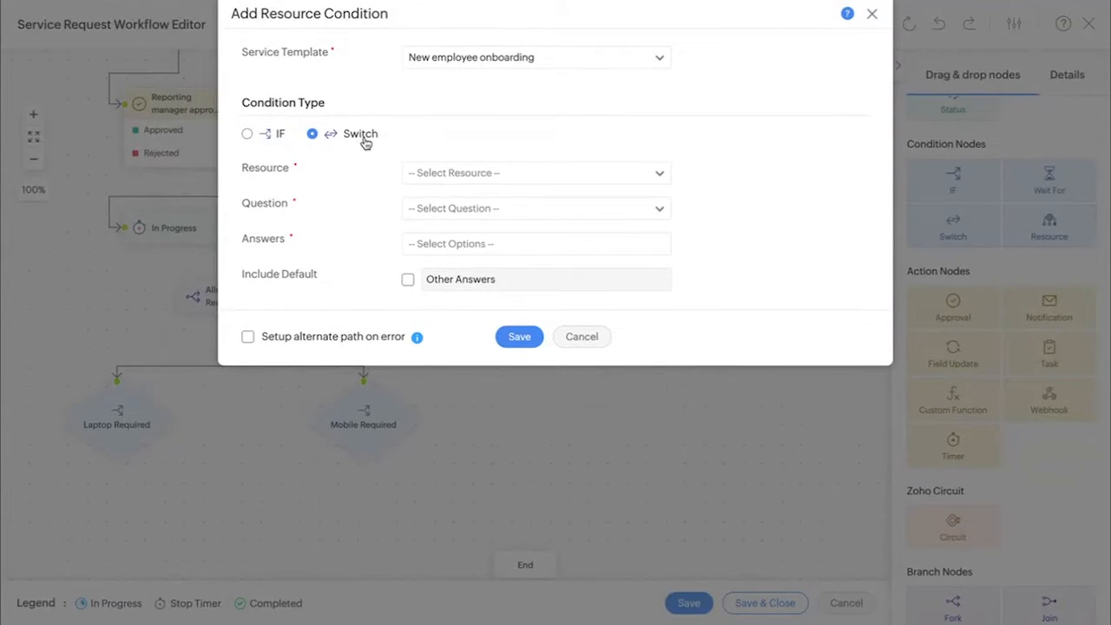
Step: Base the condition on the New Employee Onboarding resource's OS Type question with answers Mac and Linux, and save it
{"action": "left_click", "coordinate": [469, 178]}
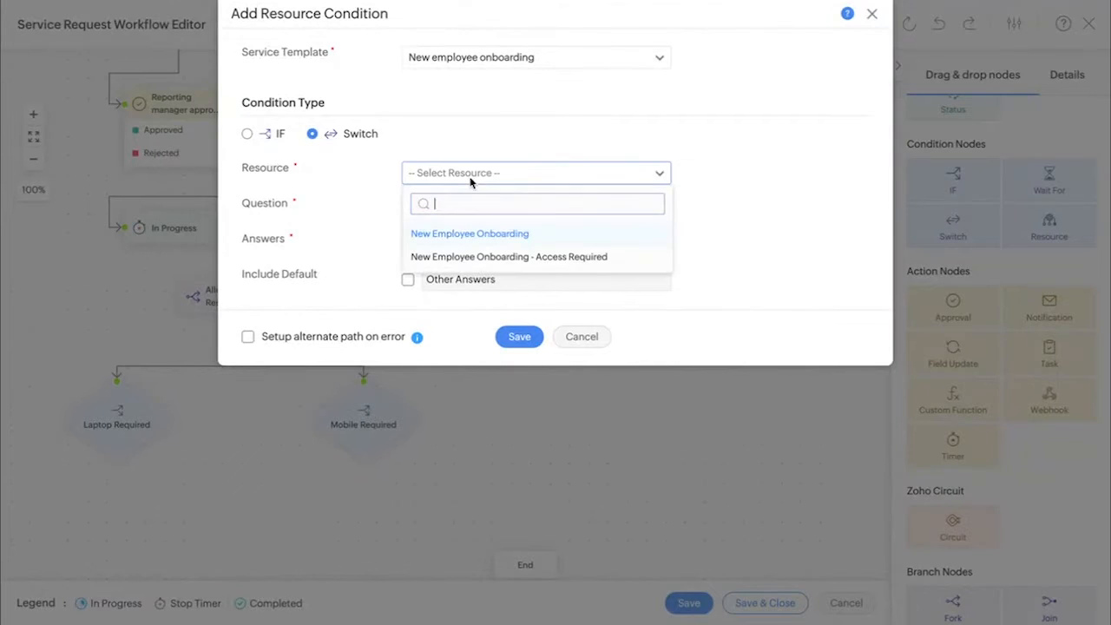
{"action": "left_click", "coordinate": [467, 233]}
{"action": "left_click", "coordinate": [456, 218]}
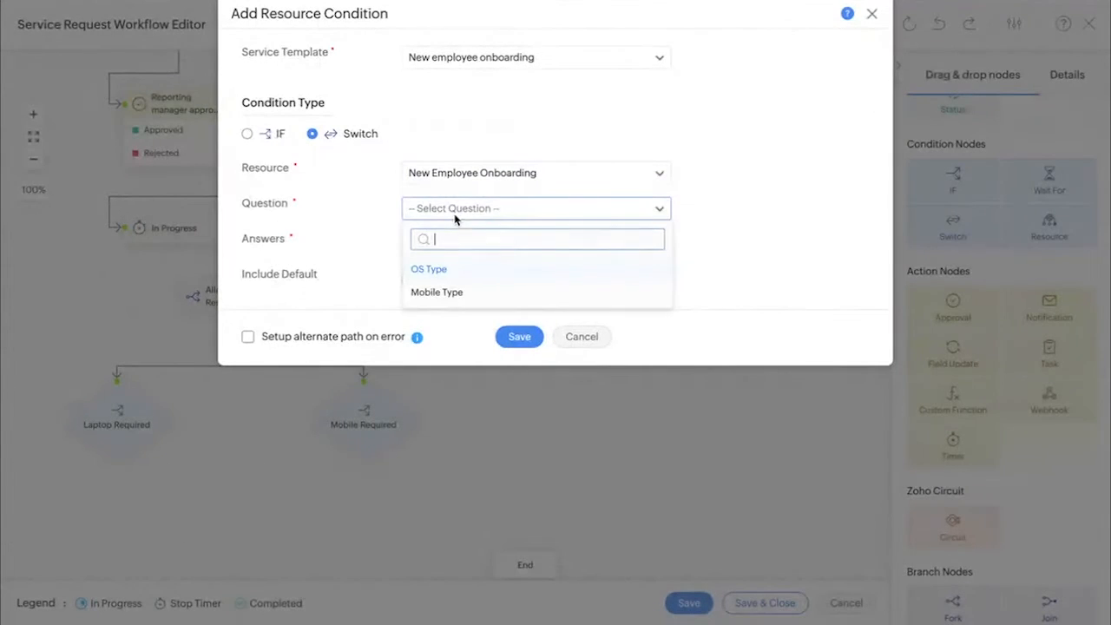
{"action": "left_click", "coordinate": [448, 271]}
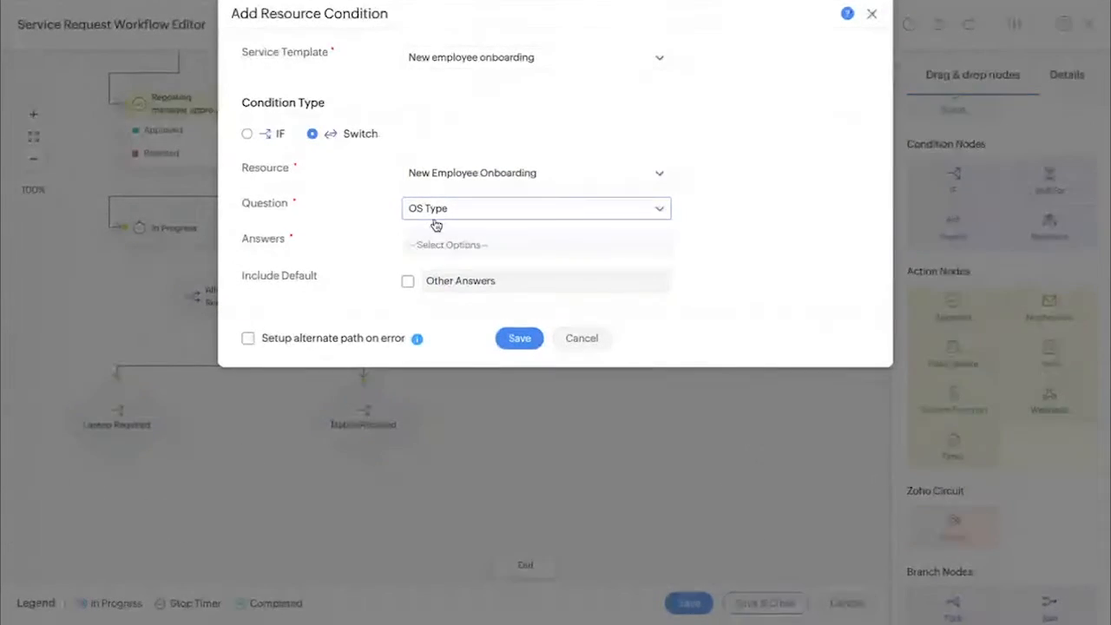
{"action": "left_click", "coordinate": [436, 244]}
{"action": "left_click", "coordinate": [437, 272]}
{"action": "left_click", "coordinate": [437, 264]}
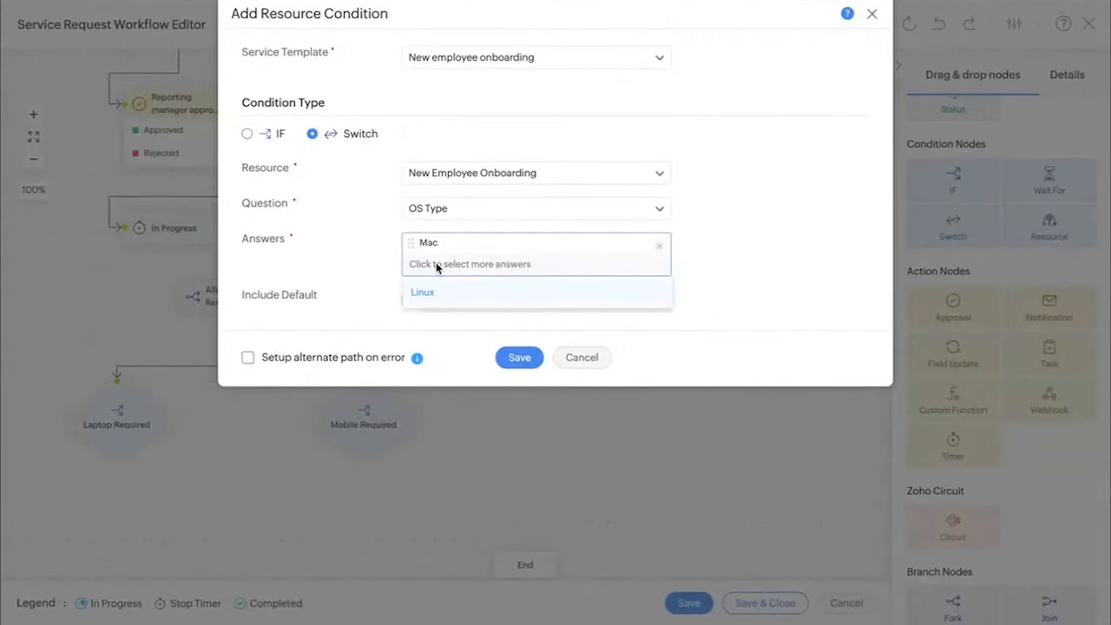
{"action": "left_click", "coordinate": [440, 291]}
{"action": "left_click", "coordinate": [518, 377]}
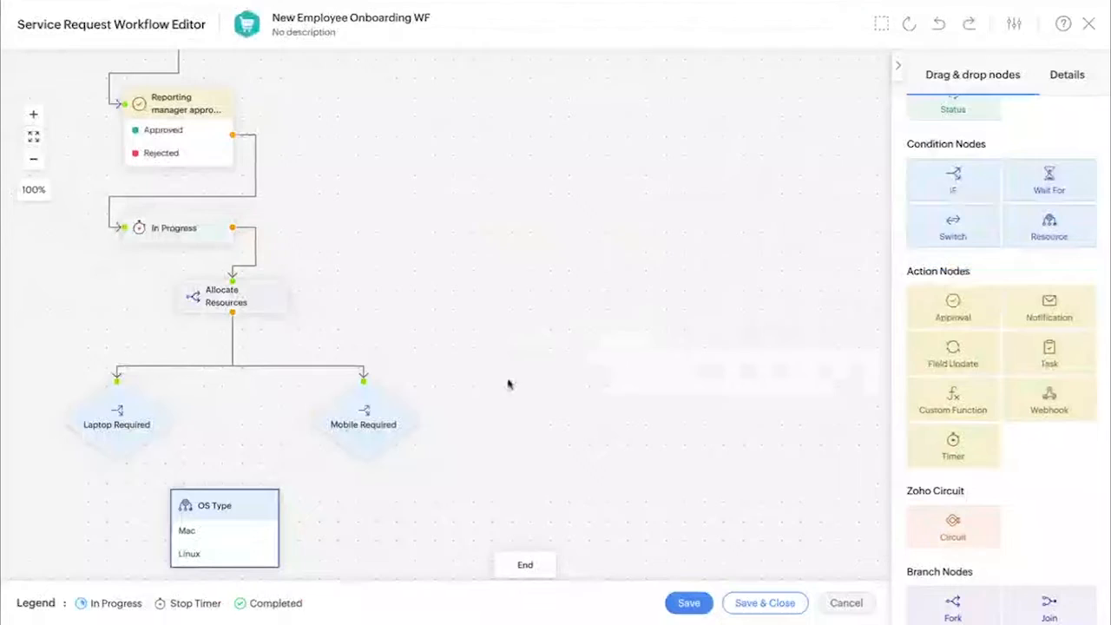
Step: Place the OS Type node directly under Laptop Required and connect that condition's Yes output to it
{"action": "scroll", "coordinate": [251, 511], "scroll_direction": "down", "scroll_amount": 1}
{"action": "left_click_drag", "start_coordinate": [226, 431], "coordinate": [120, 466]}
{"action": "left_click_drag", "start_coordinate": [173, 358], "coordinate": [119, 468]}
{"action": "left_click_drag", "start_coordinate": [172, 515], "coordinate": [231, 519]}
{"action": "left_click", "coordinate": [202, 543]}
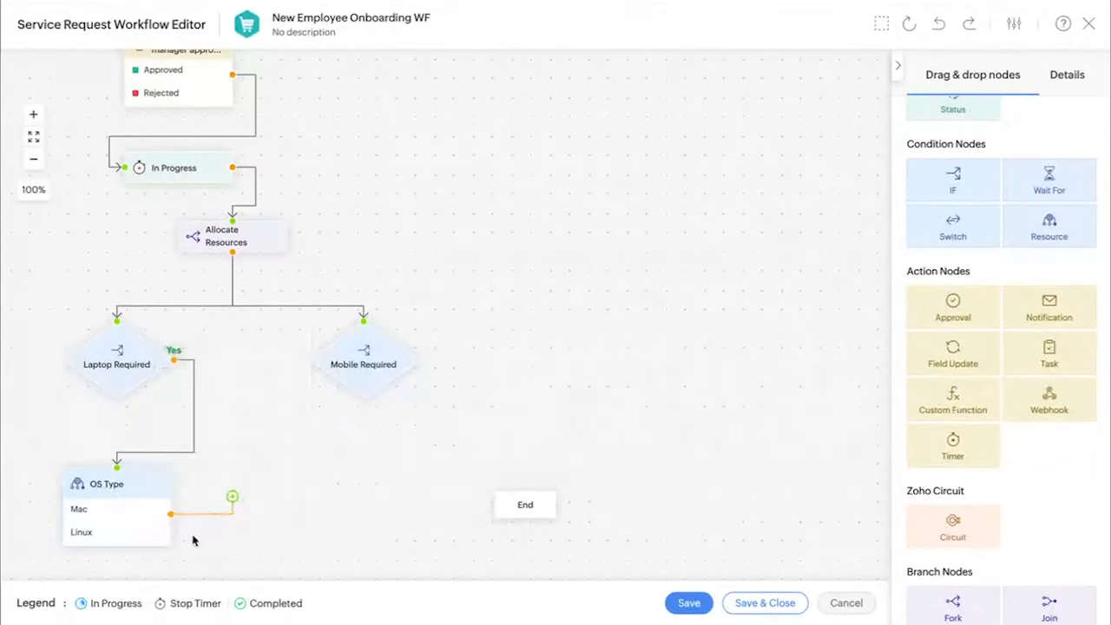
{"action": "left_click_drag", "start_coordinate": [171, 535], "coordinate": [240, 564]}
{"action": "left_click", "coordinate": [363, 479]}
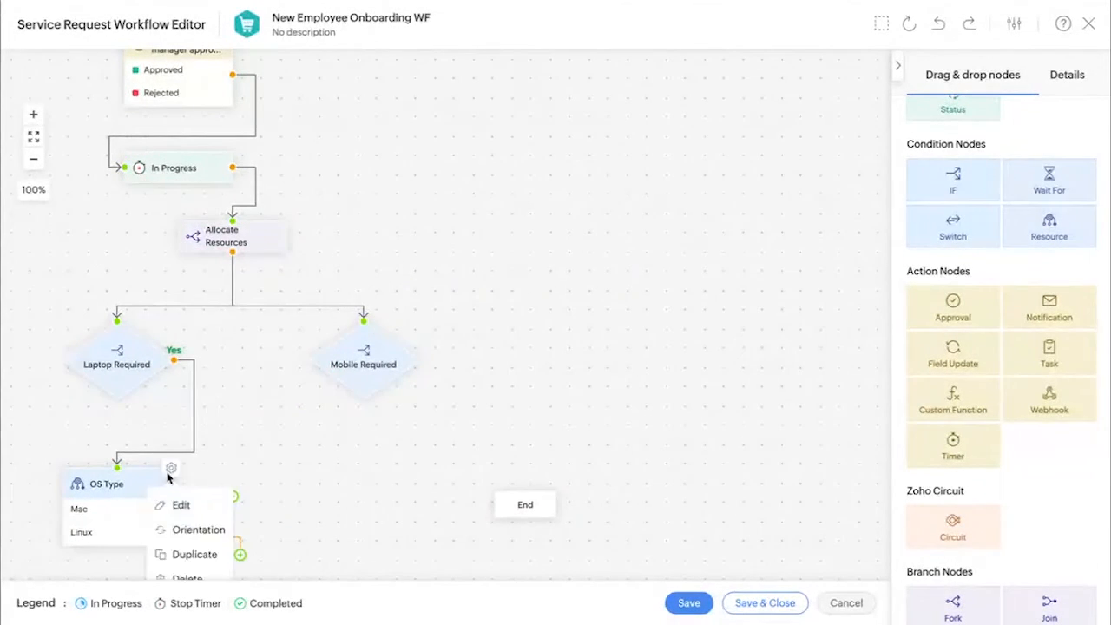
{"action": "right_click", "coordinate": [224, 513]}
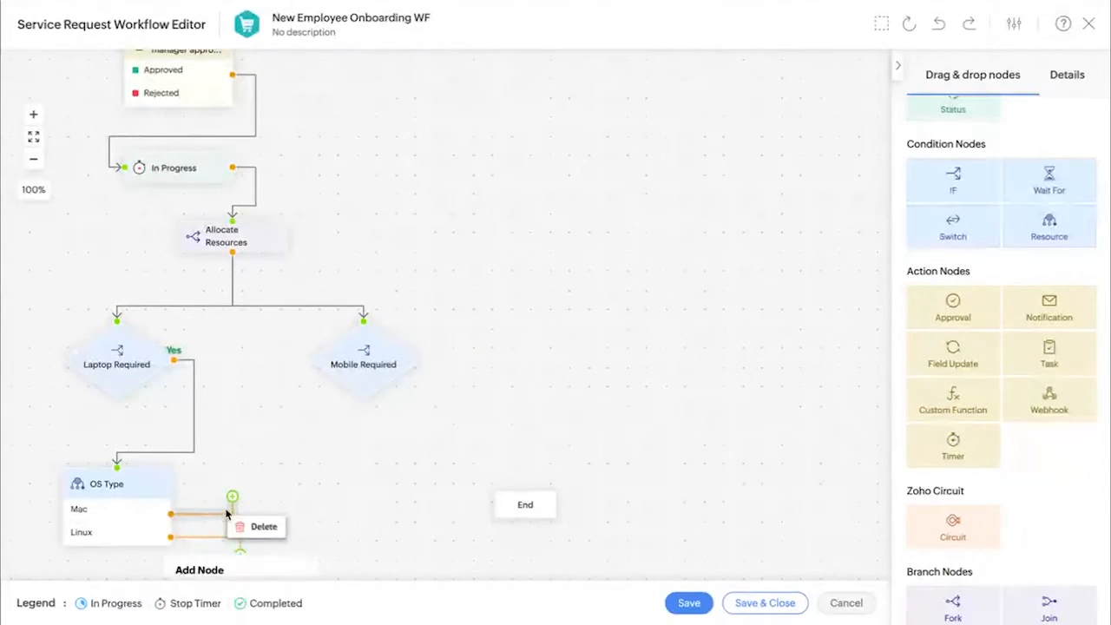
{"action": "left_click", "coordinate": [253, 526]}
{"action": "left_click", "coordinate": [356, 547]}
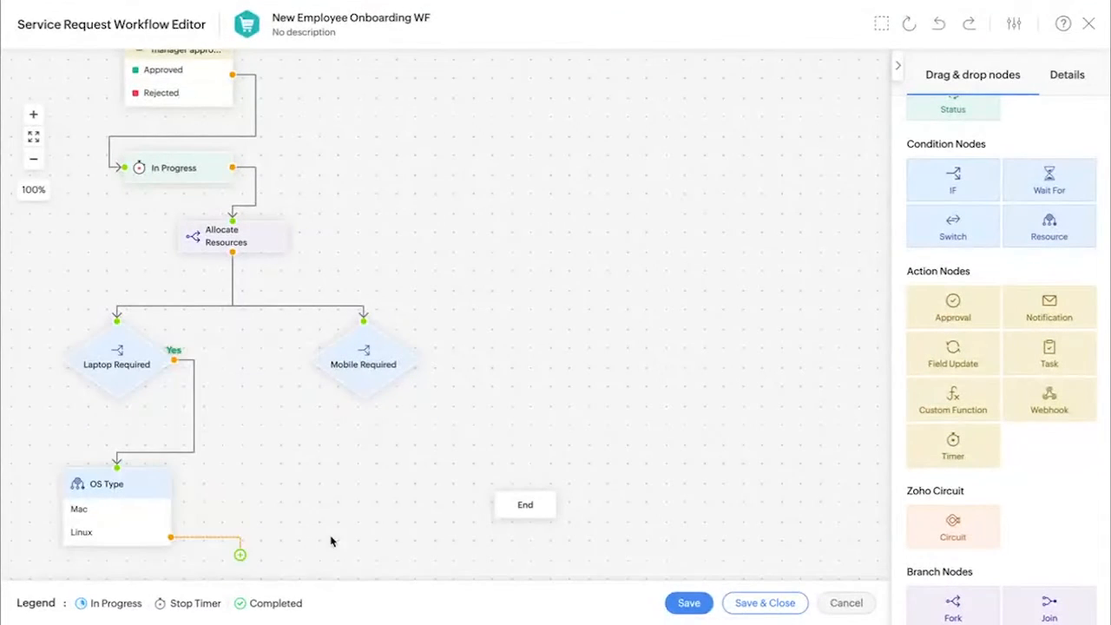
{"action": "right_click", "coordinate": [219, 538]}
{"action": "left_click", "coordinate": [252, 552]}
Step: Start another Resource condition below Mobile Required, with the template New employee onboarding and condition type Switch
{"action": "left_click_drag", "start_coordinate": [1004, 241], "coordinate": [333, 488]}
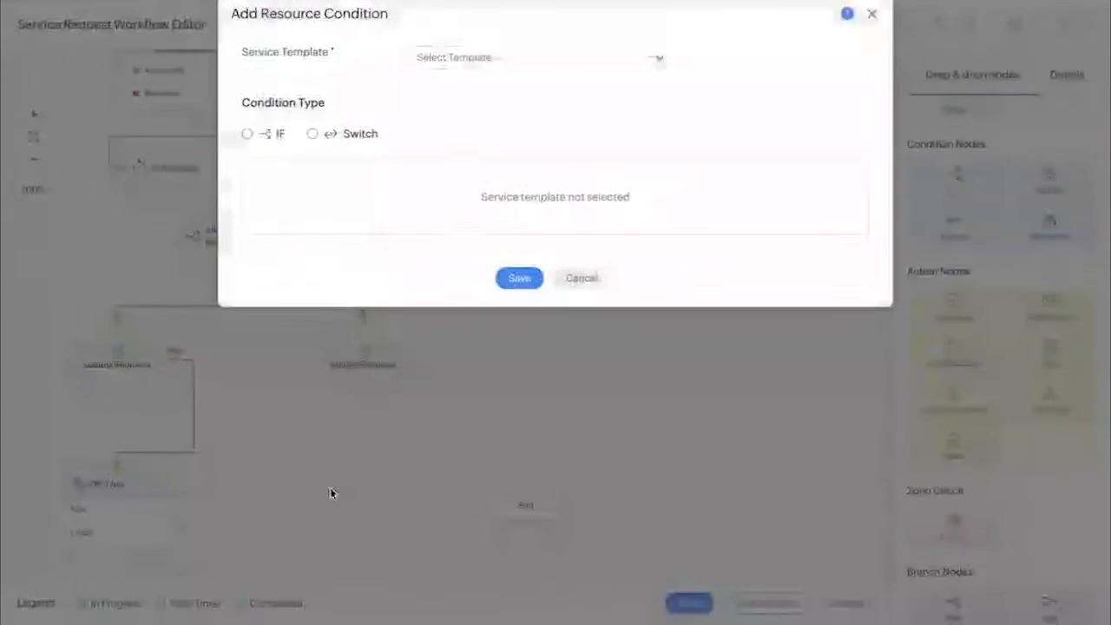
{"action": "left_click", "coordinate": [471, 58]}
{"action": "left_click", "coordinate": [469, 142]}
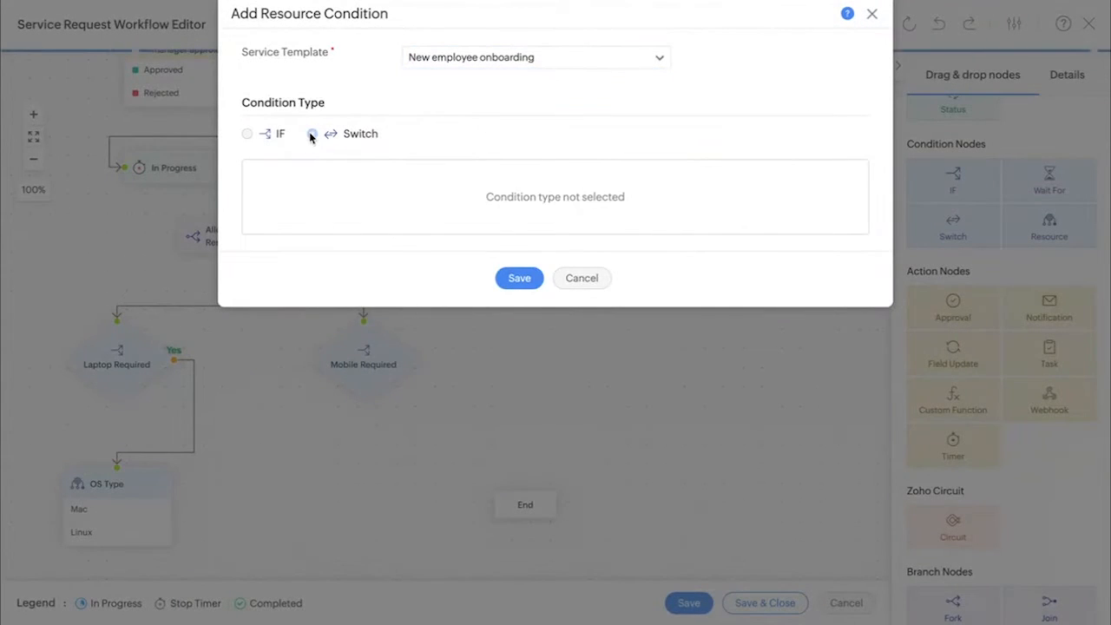
{"action": "left_click", "coordinate": [312, 134]}
Step: Base the condition on the New Employee Onboarding resource's Mobile Type question with answers iOS and Android, and save it
{"action": "left_click", "coordinate": [460, 179]}
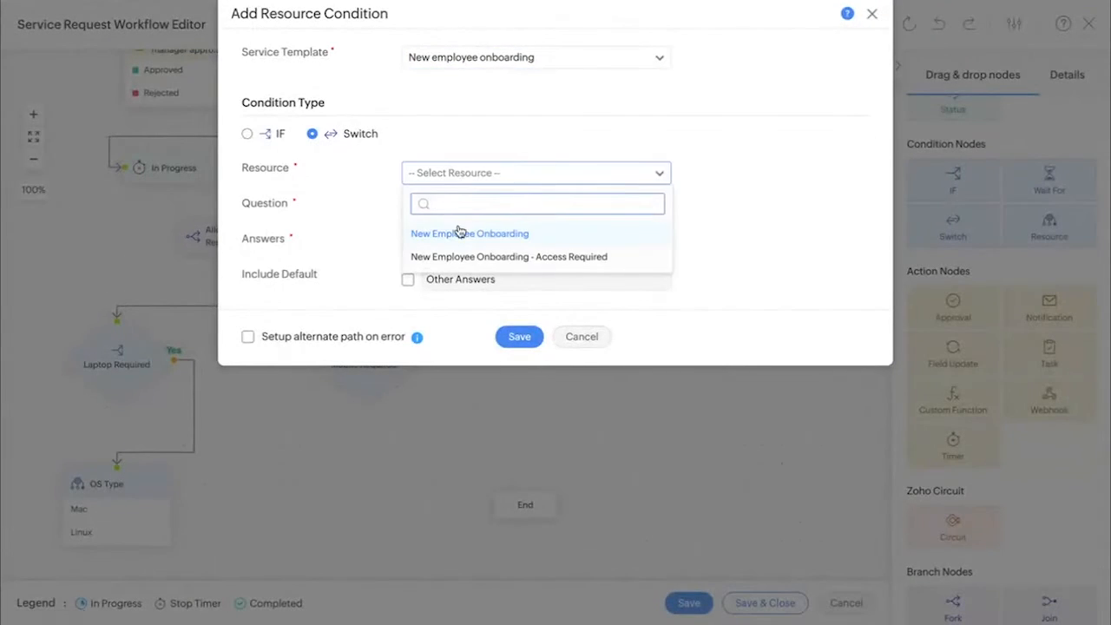
{"action": "left_click", "coordinate": [459, 235]}
{"action": "left_click", "coordinate": [451, 213]}
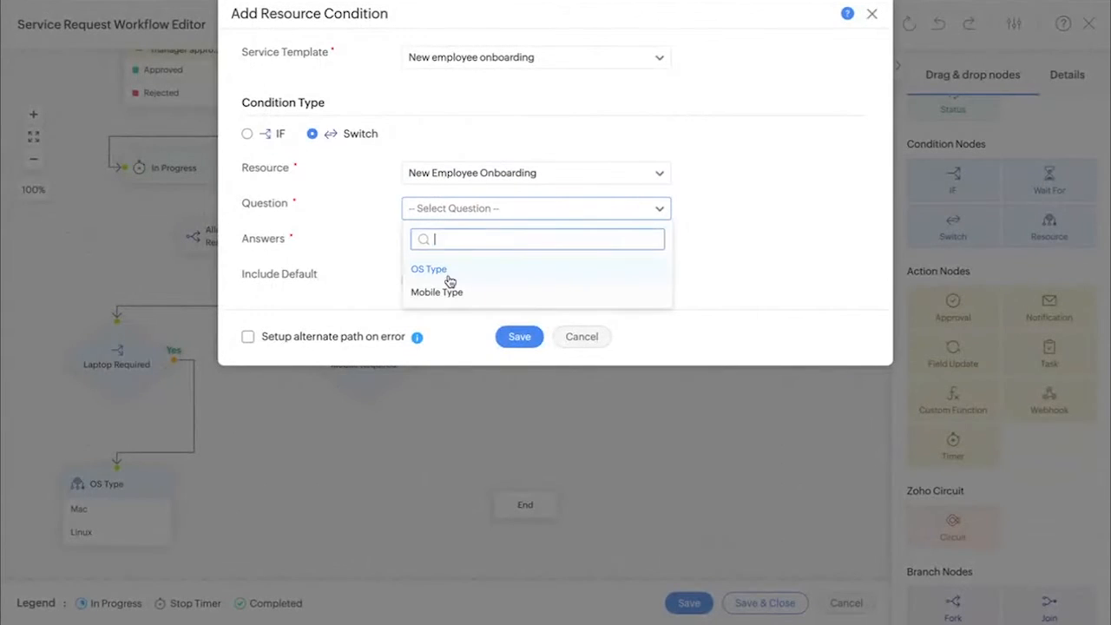
{"action": "left_click", "coordinate": [449, 292]}
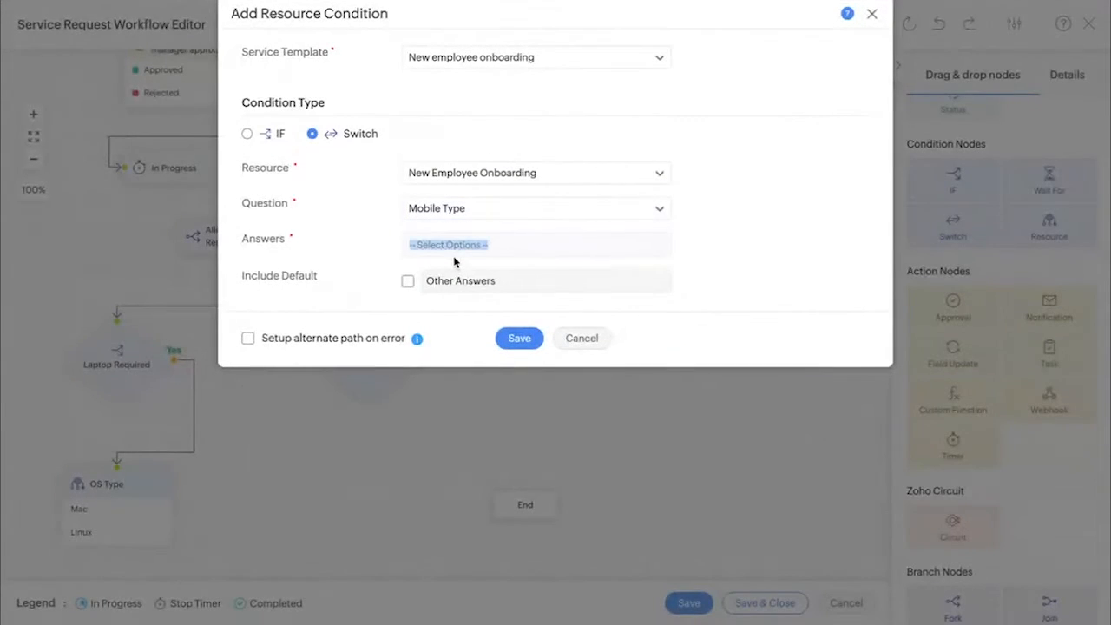
{"action": "left_click", "coordinate": [454, 252]}
{"action": "left_click", "coordinate": [448, 271]}
{"action": "left_click", "coordinate": [437, 263]}
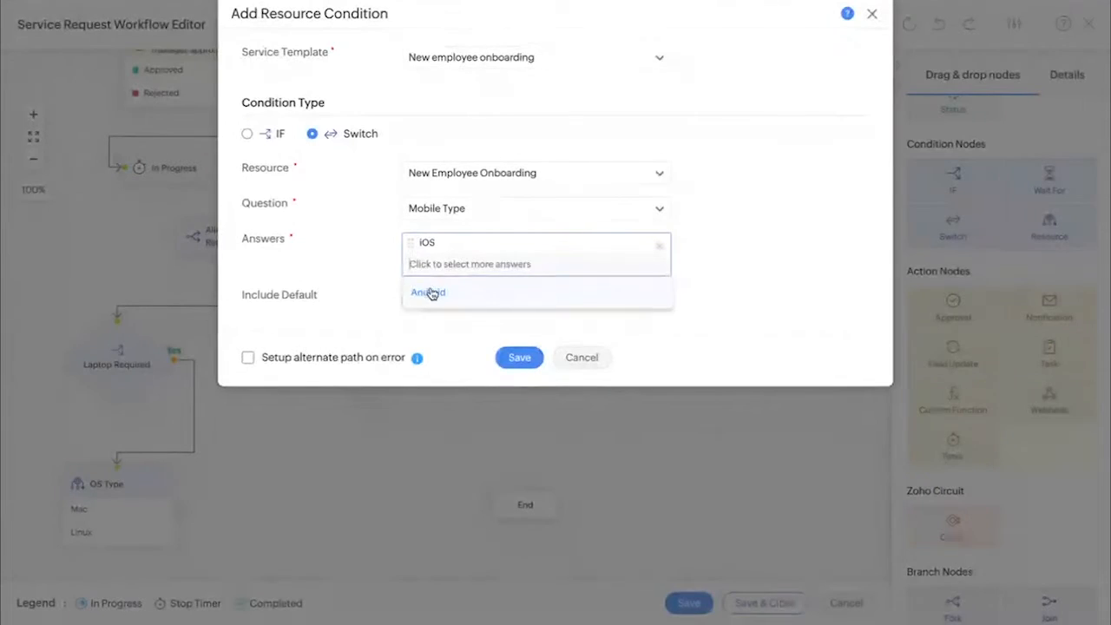
{"action": "left_click", "coordinate": [429, 290]}
{"action": "left_click", "coordinate": [519, 377]}
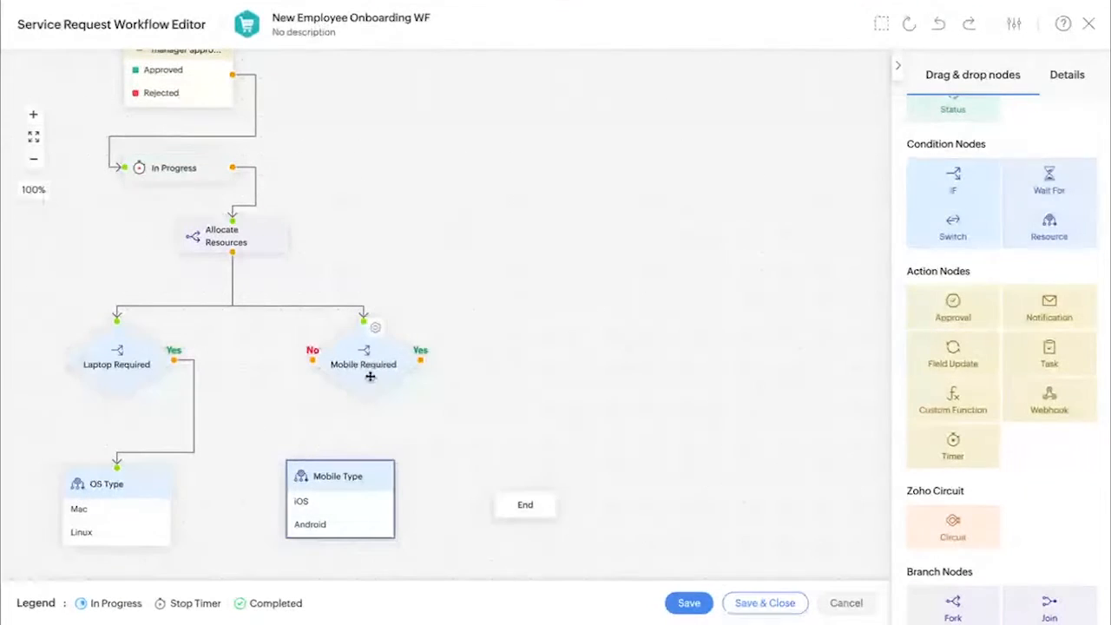
Step: Place the Mobile Type node under Mobile Required, level with OS Type, and connect that condition's Yes output to it
{"action": "left_click_drag", "start_coordinate": [342, 481], "coordinate": [368, 495]}
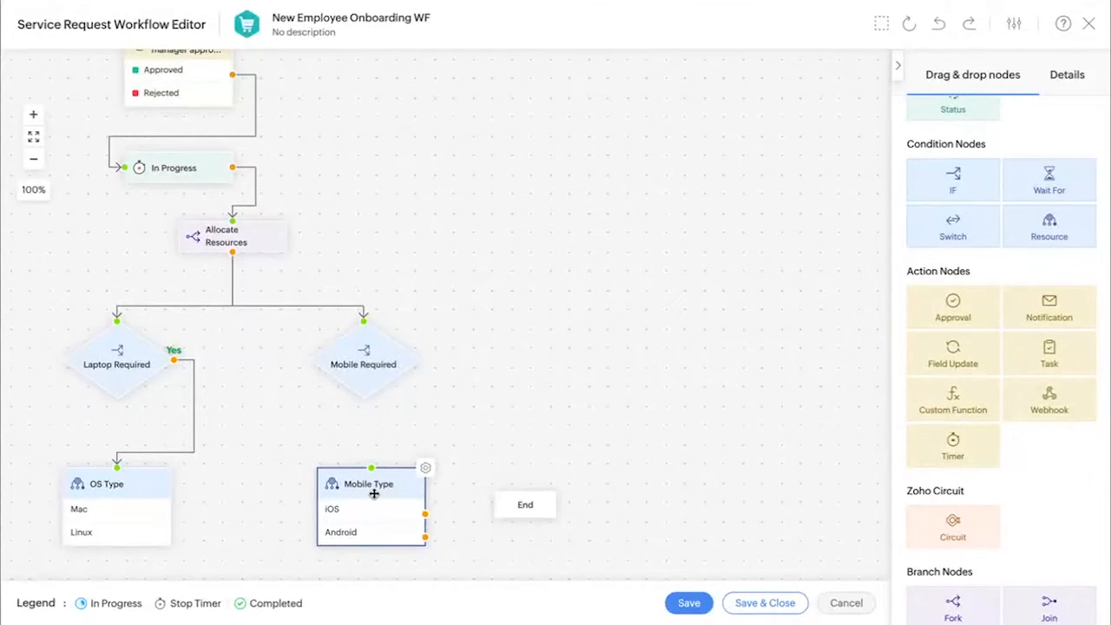
{"action": "left_click_drag", "start_coordinate": [421, 359], "coordinate": [372, 469]}
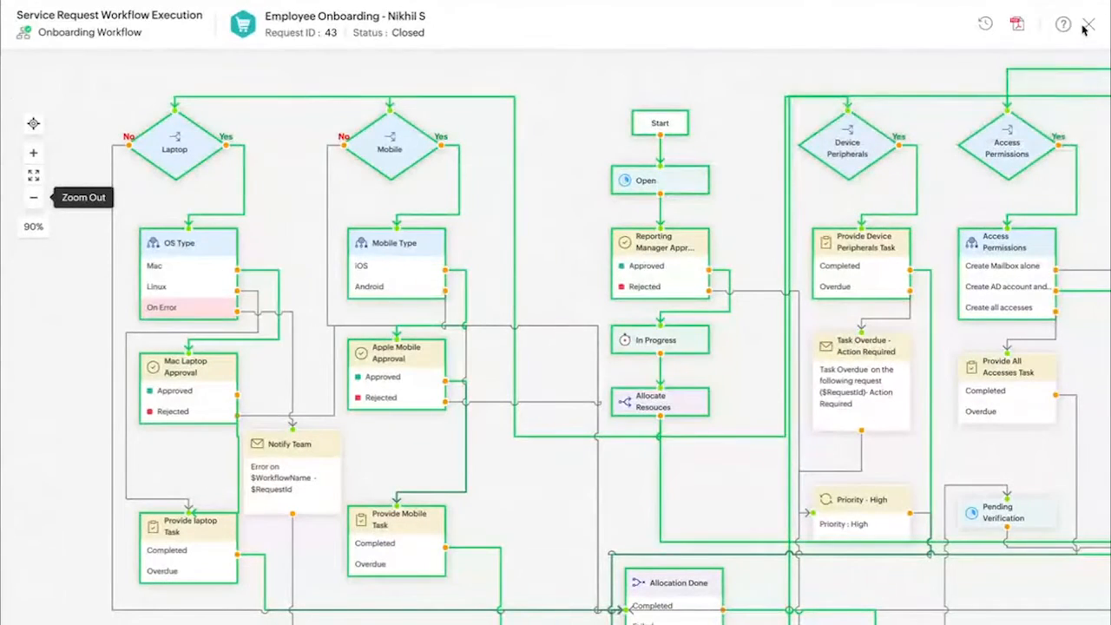
Step: Close the executed workflow and examine the onboarding request's additional details and its full resource details, including access permissions
{"action": "left_click", "coordinate": [1088, 25]}
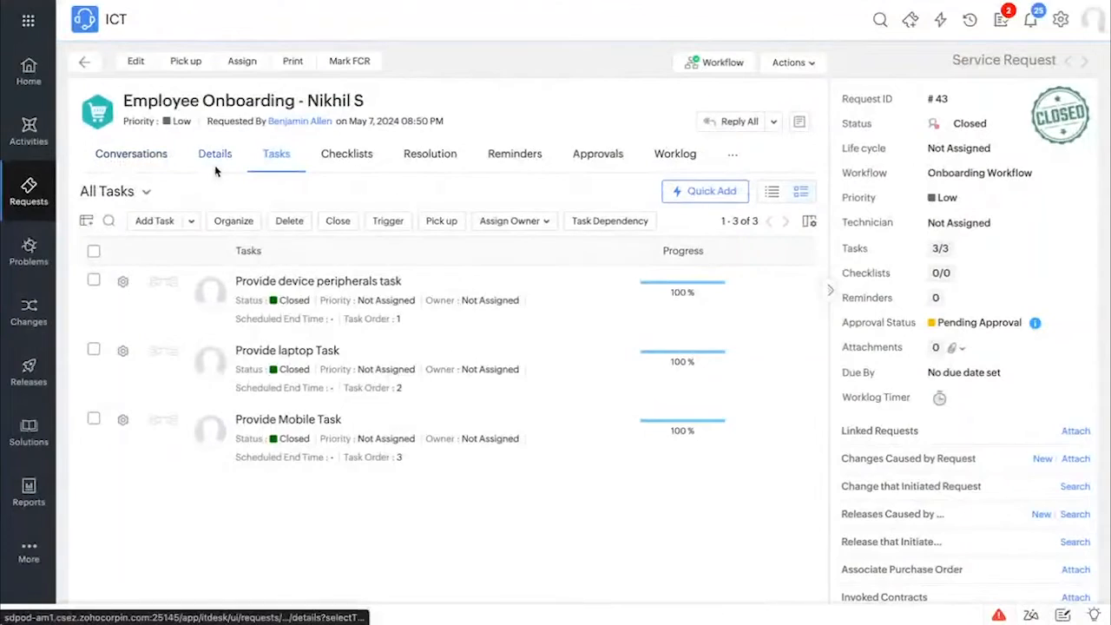
{"action": "left_click", "coordinate": [215, 170]}
{"action": "scroll", "coordinate": [262, 413], "scroll_direction": "down", "scroll_amount": 5}
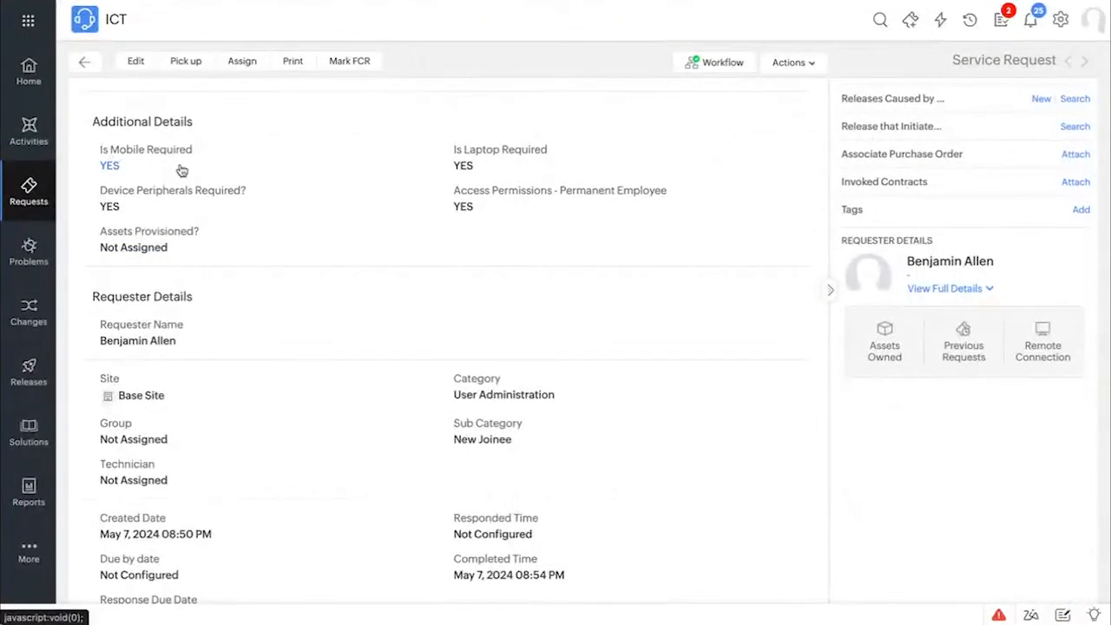
{"action": "scroll", "coordinate": [502, 174], "scroll_direction": "down", "scroll_amount": 1}
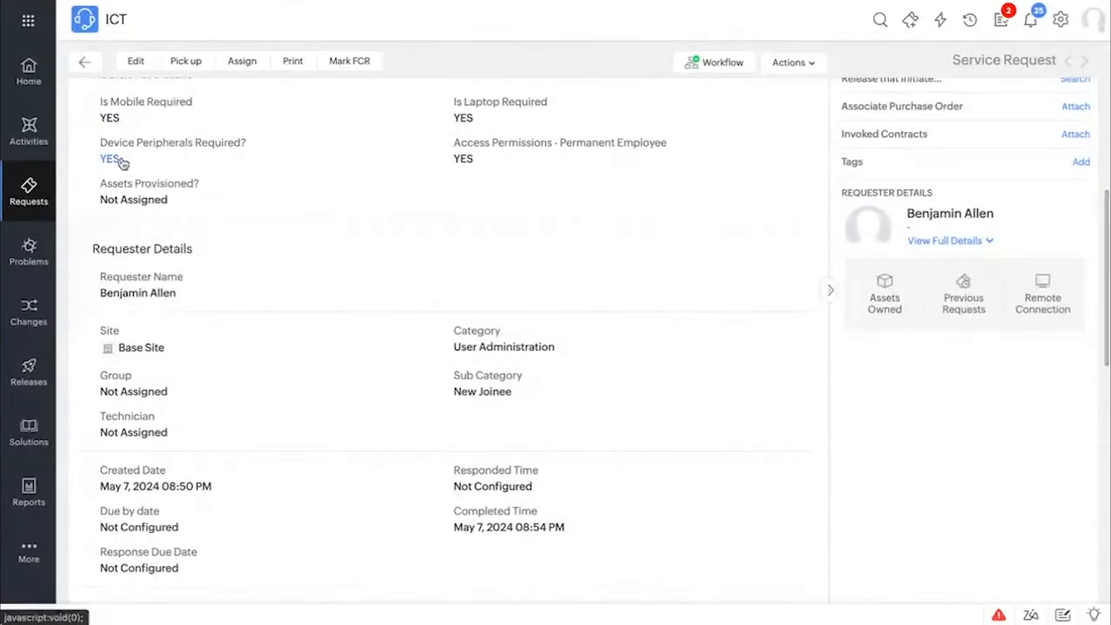
{"action": "scroll", "coordinate": [499, 171], "scroll_direction": "down", "scroll_amount": 8}
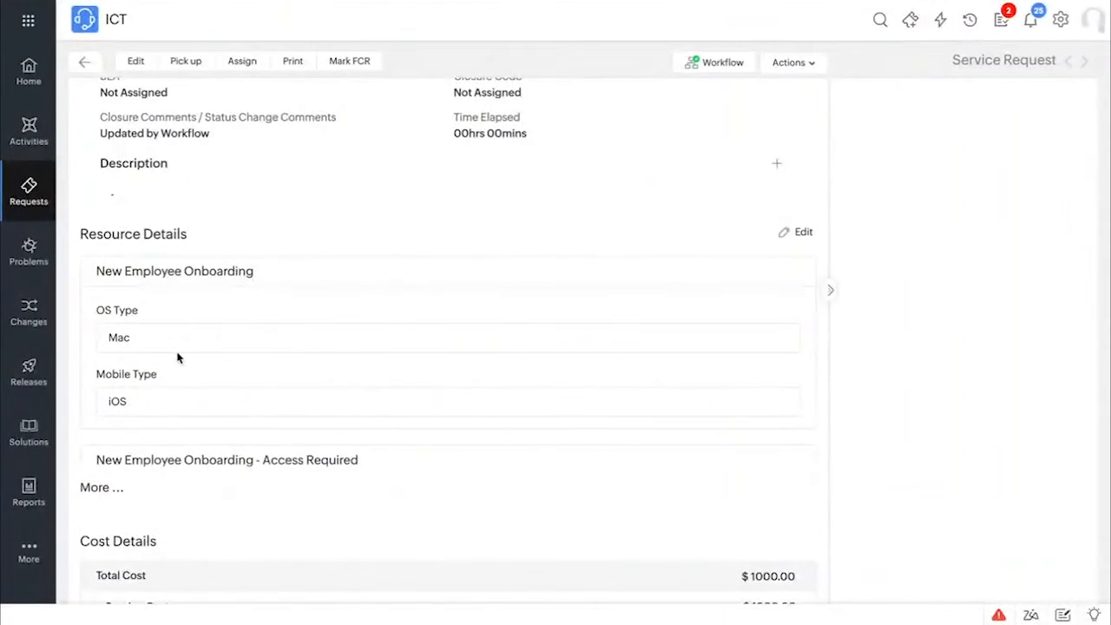
{"action": "scroll", "coordinate": [171, 355], "scroll_direction": "down", "scroll_amount": 1}
{"action": "scroll", "coordinate": [179, 362], "scroll_direction": "down", "scroll_amount": 1}
{"action": "left_click", "coordinate": [100, 379]}
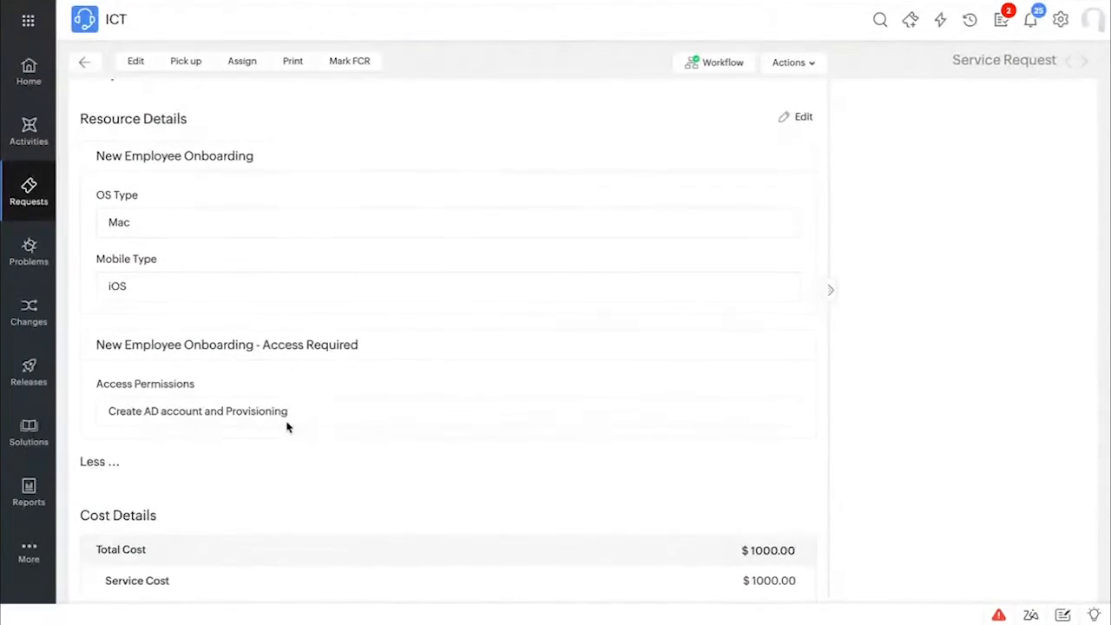
{"action": "scroll", "coordinate": [331, 408], "scroll_direction": "up", "scroll_amount": 1}
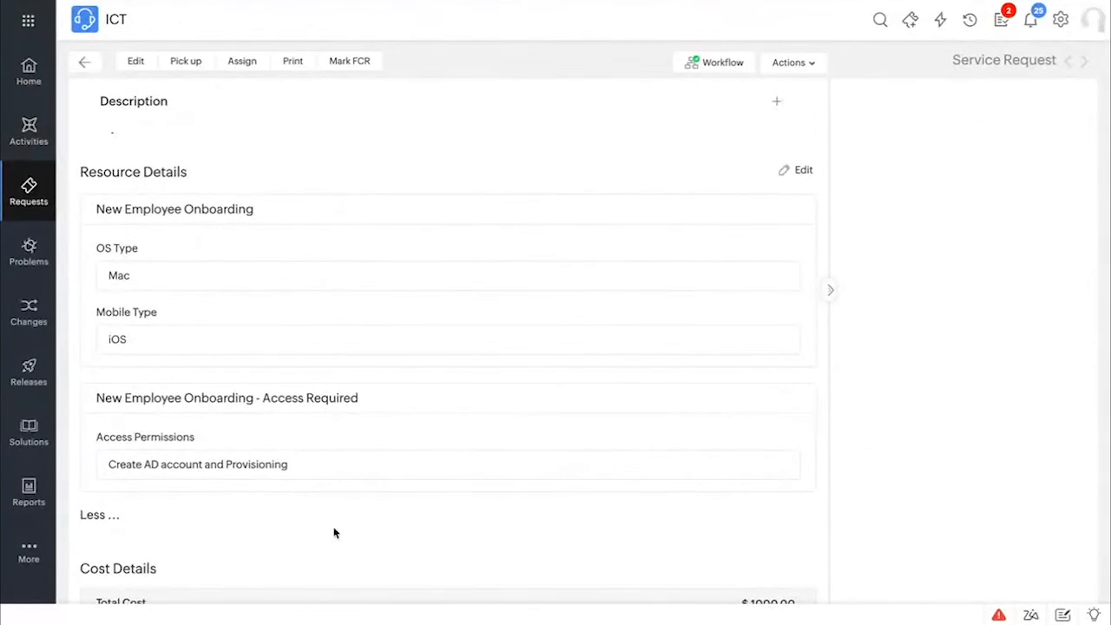
Step: Open the onboarding request's executed workflow and examine the approvals and tasks following its OS Type and Mobile Type switches
{"action": "scroll", "coordinate": [179, 226], "scroll_direction": "up", "scroll_amount": 10}
{"action": "left_click", "coordinate": [704, 68]}
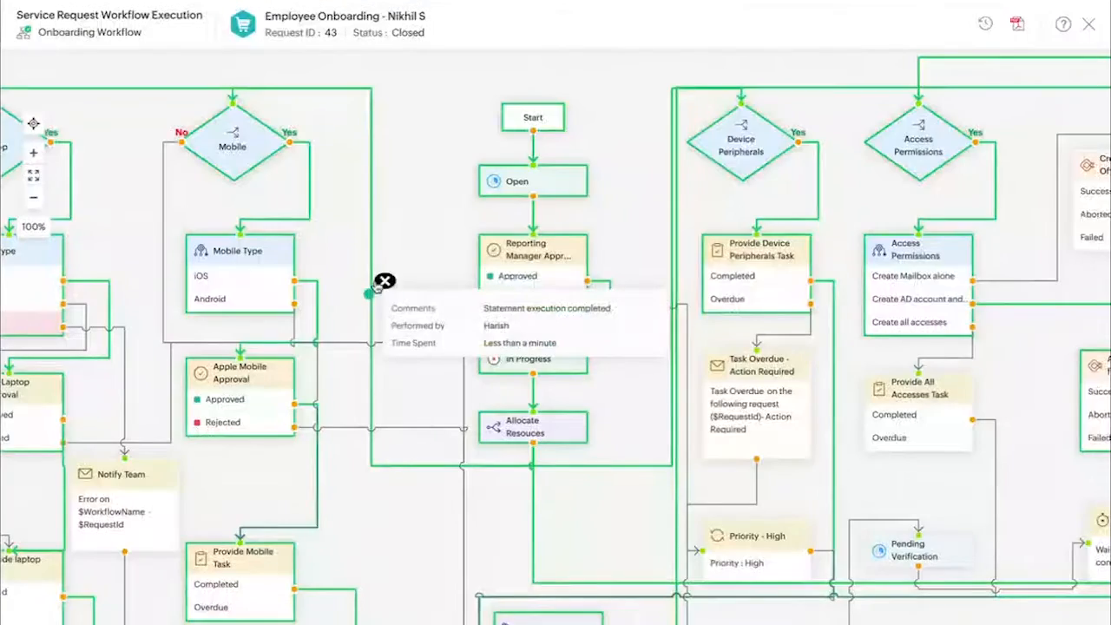
{"action": "left_click", "coordinate": [385, 281]}
{"action": "left_click_drag", "start_coordinate": [445, 251], "coordinate": [664, 252]}
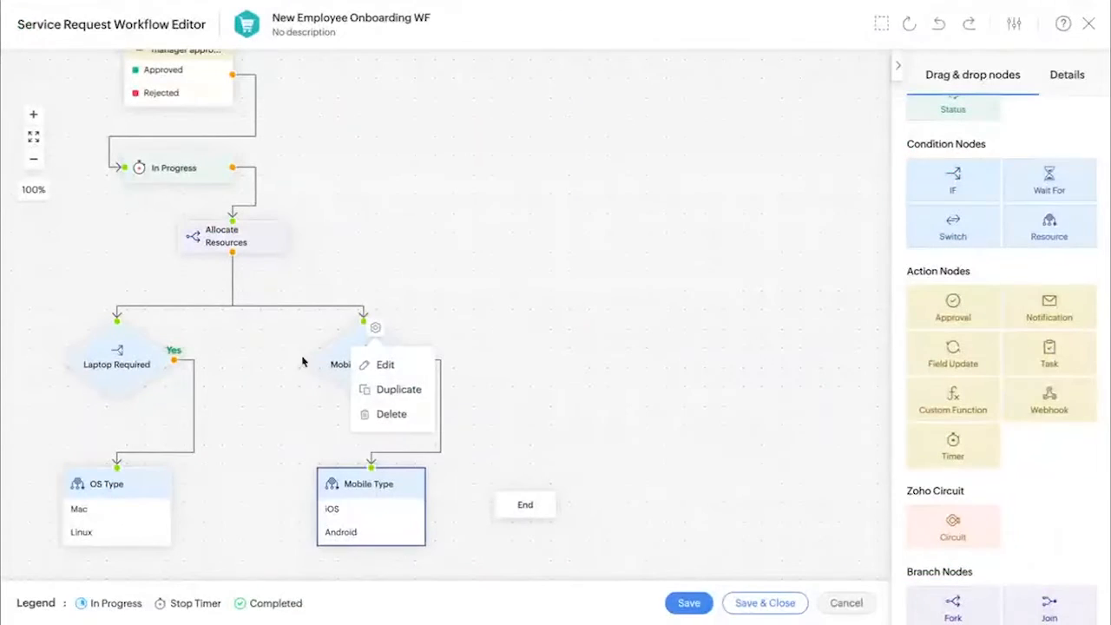
Step: Start a new Approval node below OS Type in the New Employee Onboarding WF and name it "Mac approval"
{"action": "left_click", "coordinate": [556, 336]}
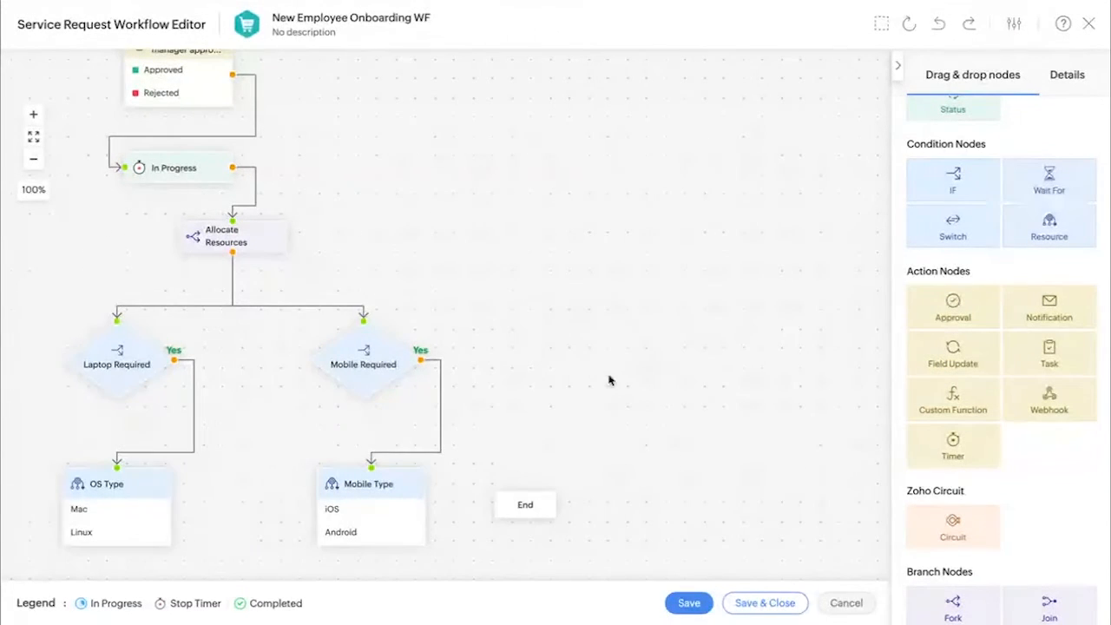
{"action": "scroll", "coordinate": [609, 379], "scroll_direction": "down", "scroll_amount": 1}
{"action": "left_click_drag", "start_coordinate": [573, 401], "coordinate": [191, 533]}
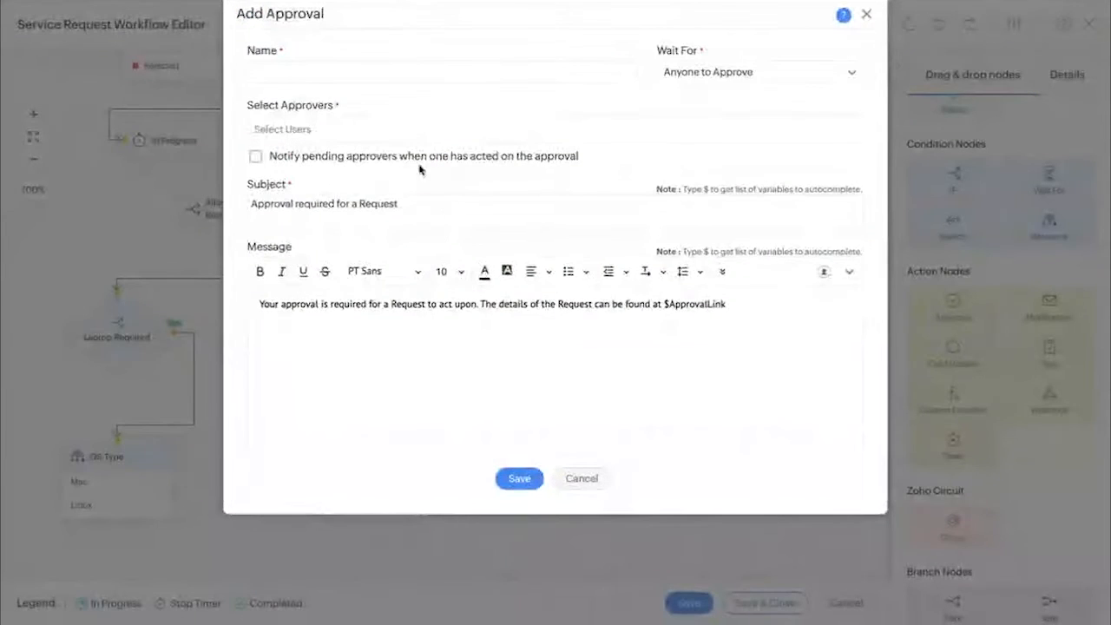
{"action": "left_click", "coordinate": [320, 71]}
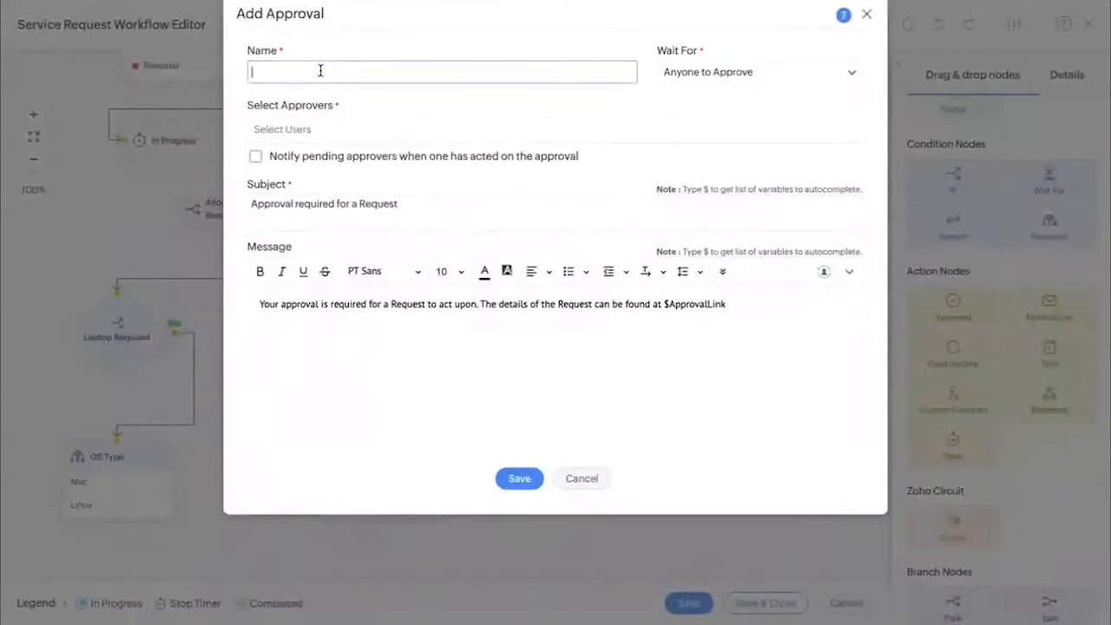
{"action": "type", "text": "Mac approval"}
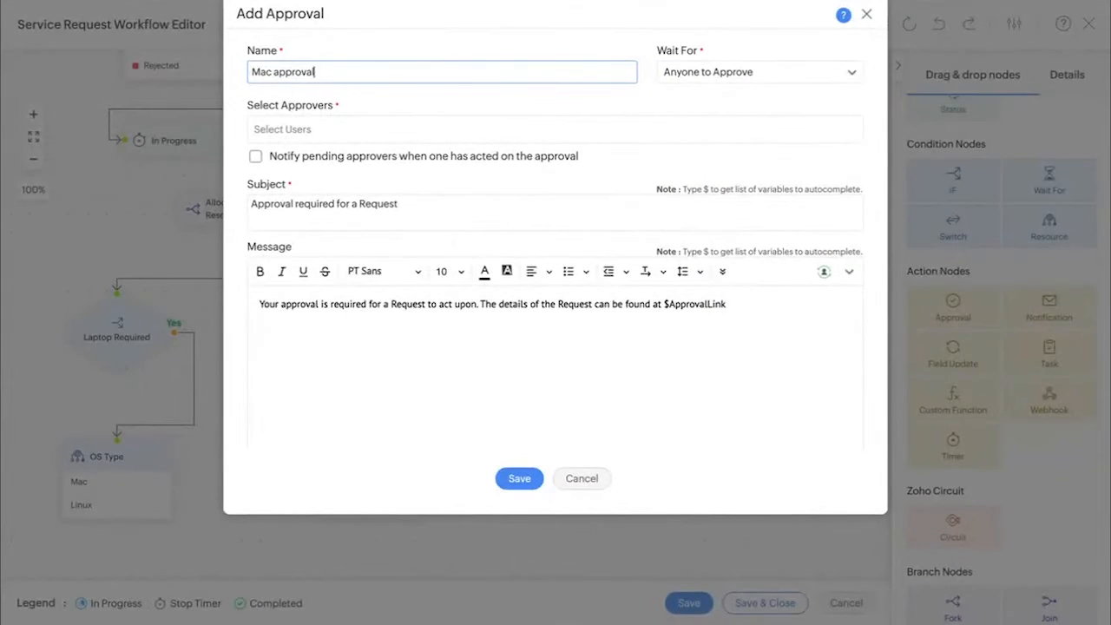
Step: Set the Mac approval's approver to the organization role Reporting Manager of Requester and save the approval
{"action": "left_click", "coordinate": [318, 128]}
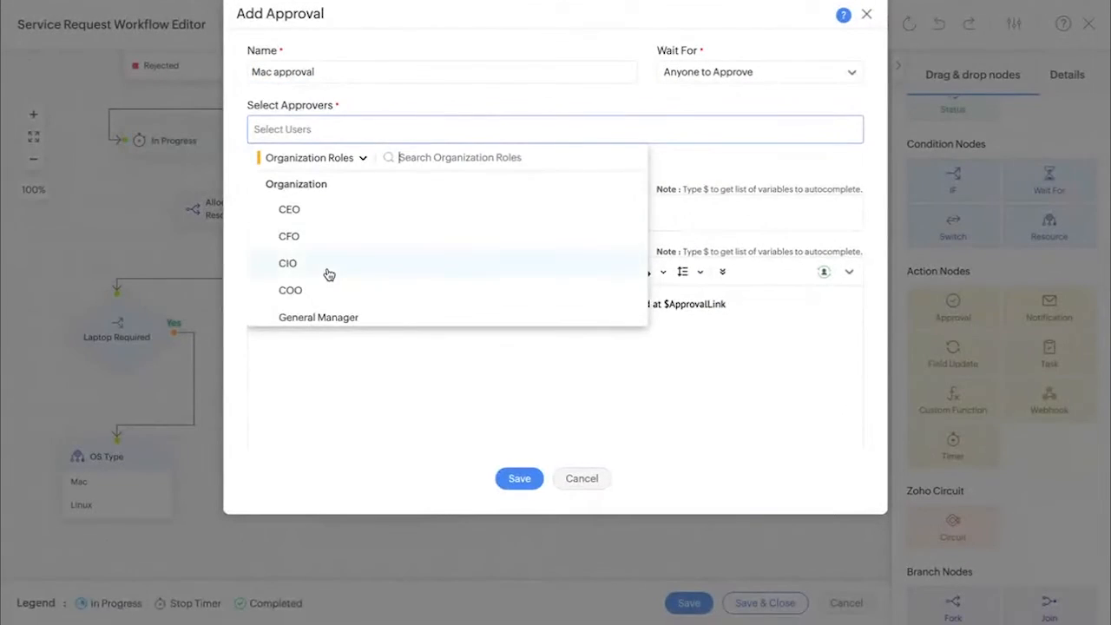
{"action": "scroll", "coordinate": [328, 275], "scroll_direction": "down", "scroll_amount": 5}
{"action": "left_click", "coordinate": [315, 313]}
{"action": "scroll", "coordinate": [342, 272], "scroll_direction": "down", "scroll_amount": 1}
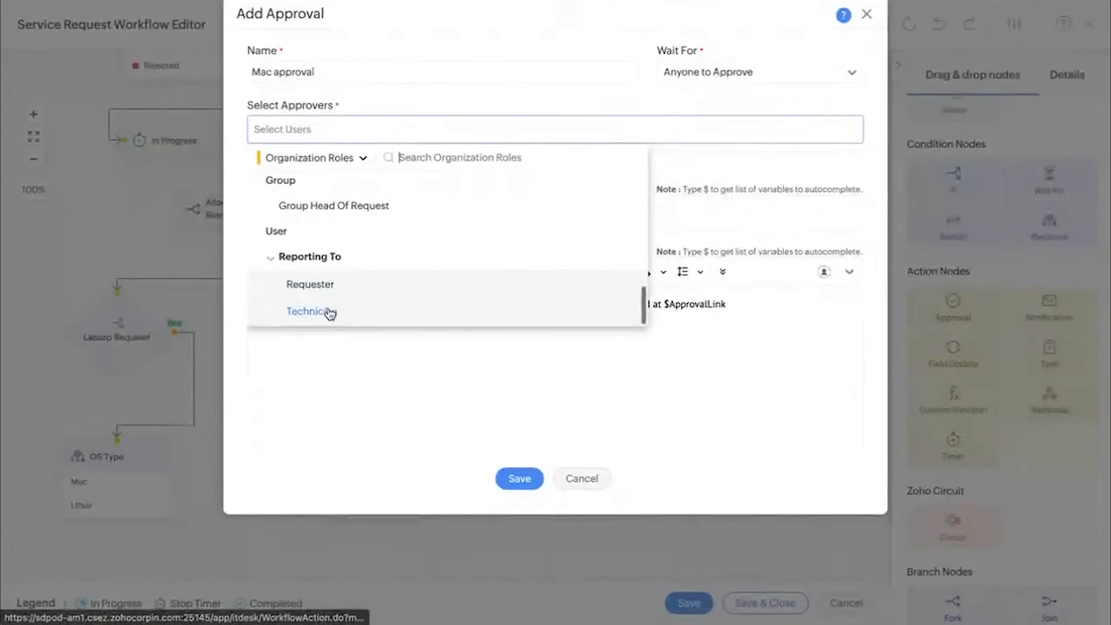
{"action": "left_click", "coordinate": [330, 289]}
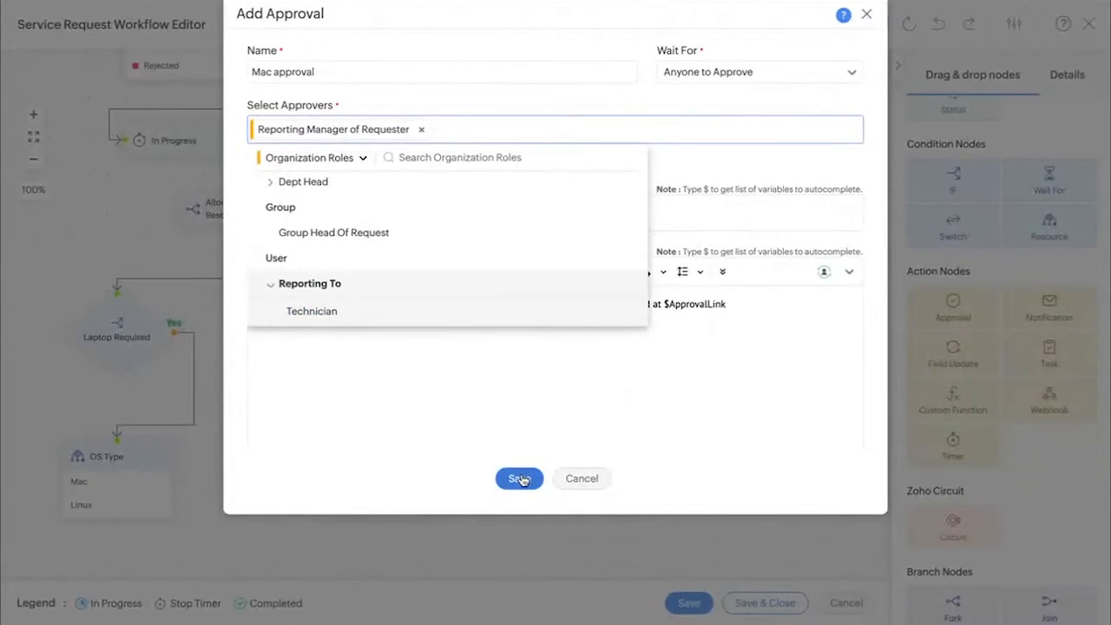
{"action": "left_click", "coordinate": [520, 478]}
Step: Place the Mac approval node directly under OS Type and connect that switch's Mac output to it
{"action": "scroll", "coordinate": [563, 330], "scroll_direction": "down", "scroll_amount": 1}
{"action": "left_click_drag", "start_coordinate": [139, 474], "coordinate": [112, 514]}
{"action": "left_click_drag", "start_coordinate": [169, 420], "coordinate": [121, 487]}
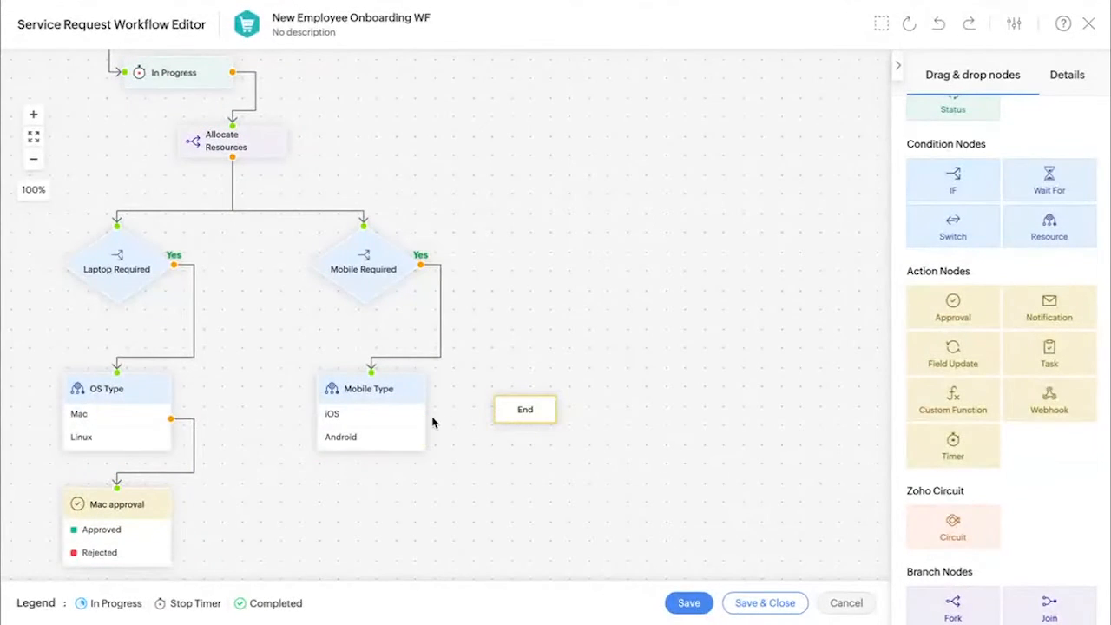
Step: Start another Approval node below Mobile Type and name it "iOS Approval"
{"action": "left_click_drag", "start_coordinate": [956, 295], "coordinate": [340, 518]}
{"action": "left_click", "coordinate": [348, 69]}
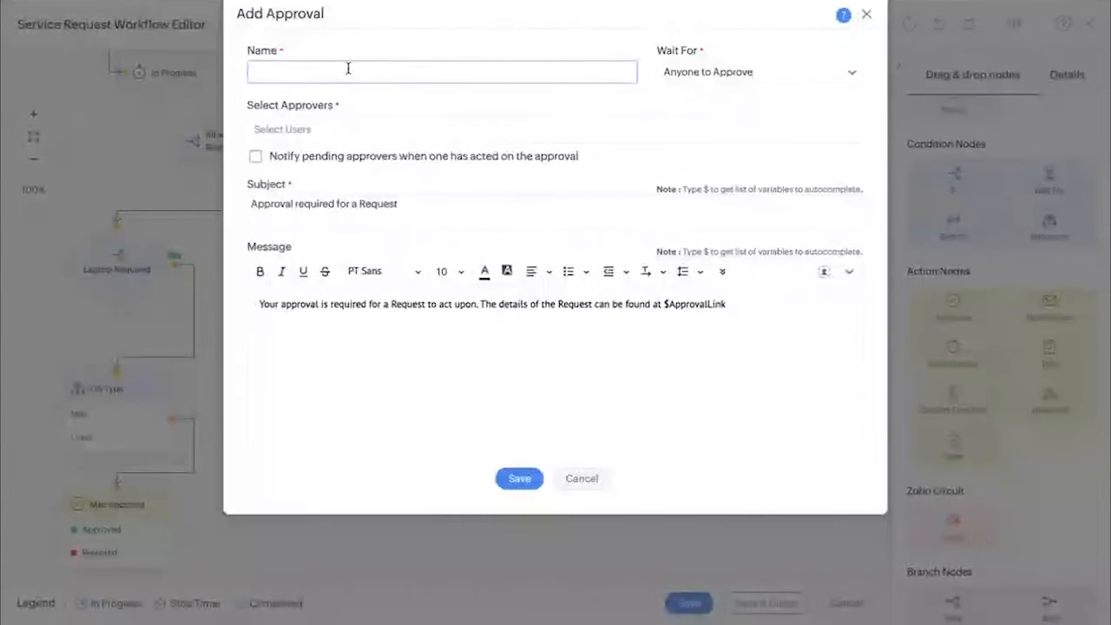
{"action": "type", "text": "A"}
{"action": "key", "text": "BackSpace"}
{"action": "type", "text": "Io"}
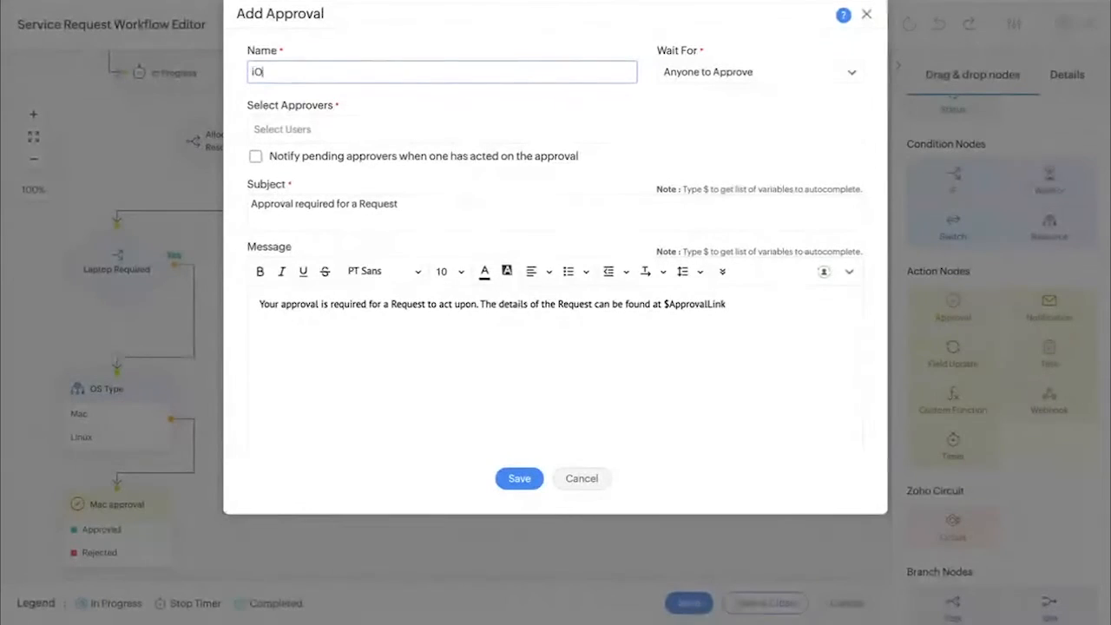
{"action": "type", "text": "S Approval"}
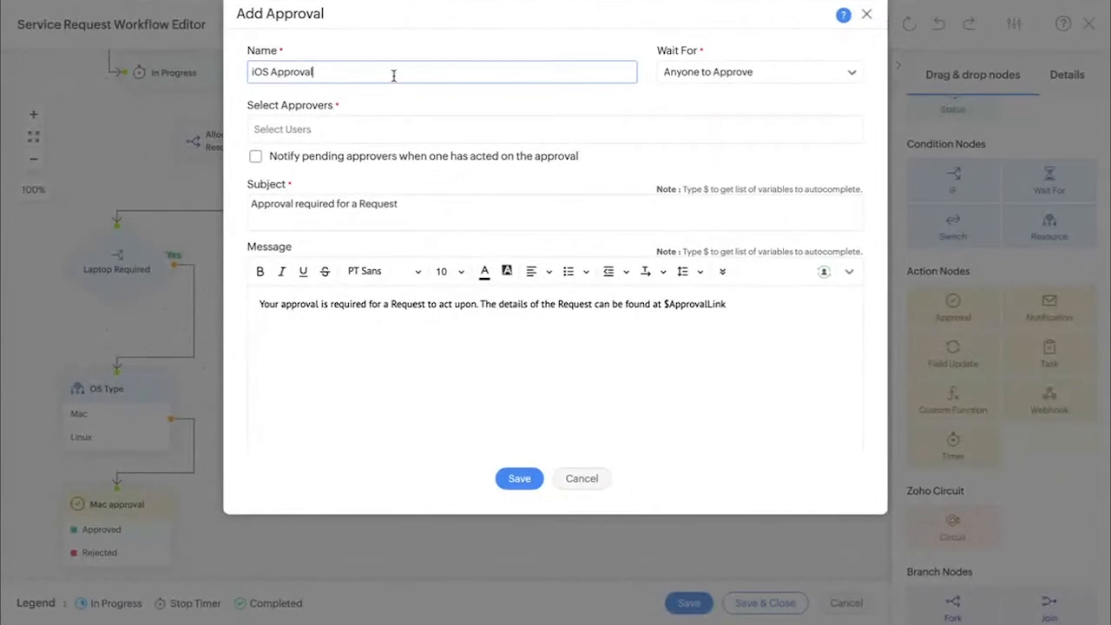
Step: Choose the organization role Reporting Manager of Requester as the approver for the iOS Approval
{"action": "left_click", "coordinate": [340, 132]}
{"action": "left_click", "coordinate": [305, 161]}
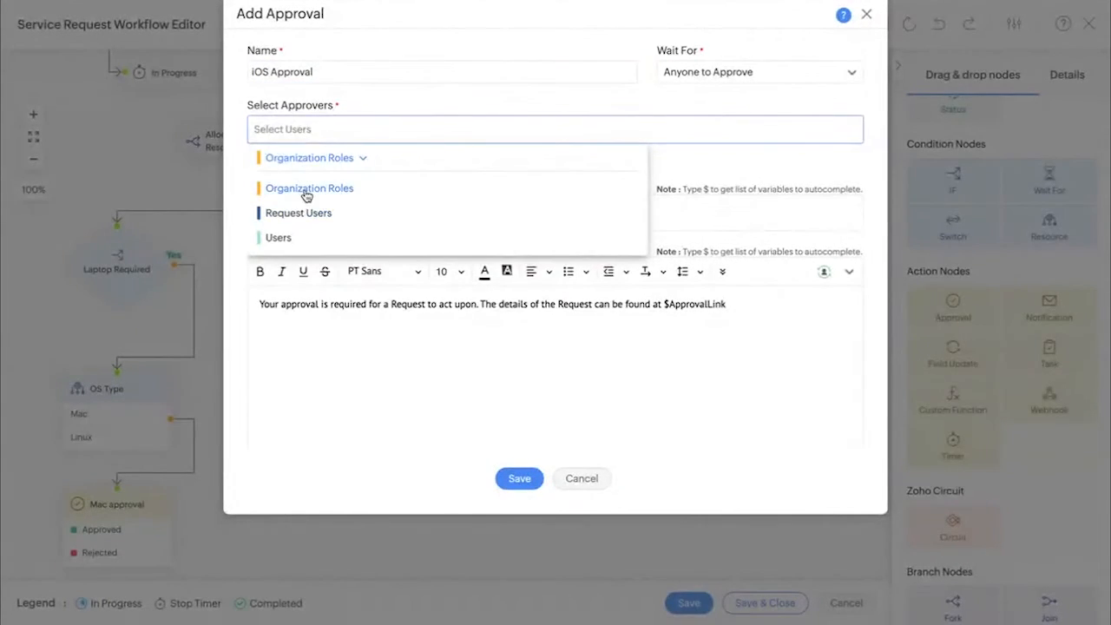
{"action": "left_click", "coordinate": [306, 198]}
{"action": "scroll", "coordinate": [303, 297], "scroll_direction": "down", "scroll_amount": 5}
{"action": "left_click", "coordinate": [307, 313]}
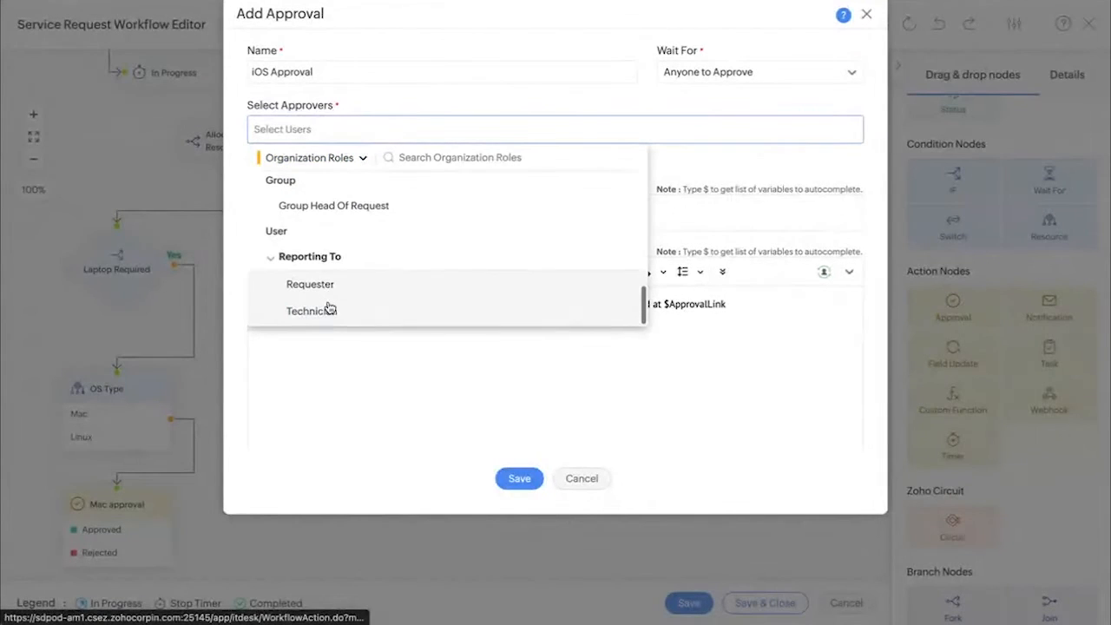
{"action": "left_click", "coordinate": [327, 285]}
{"action": "left_click", "coordinate": [701, 186]}
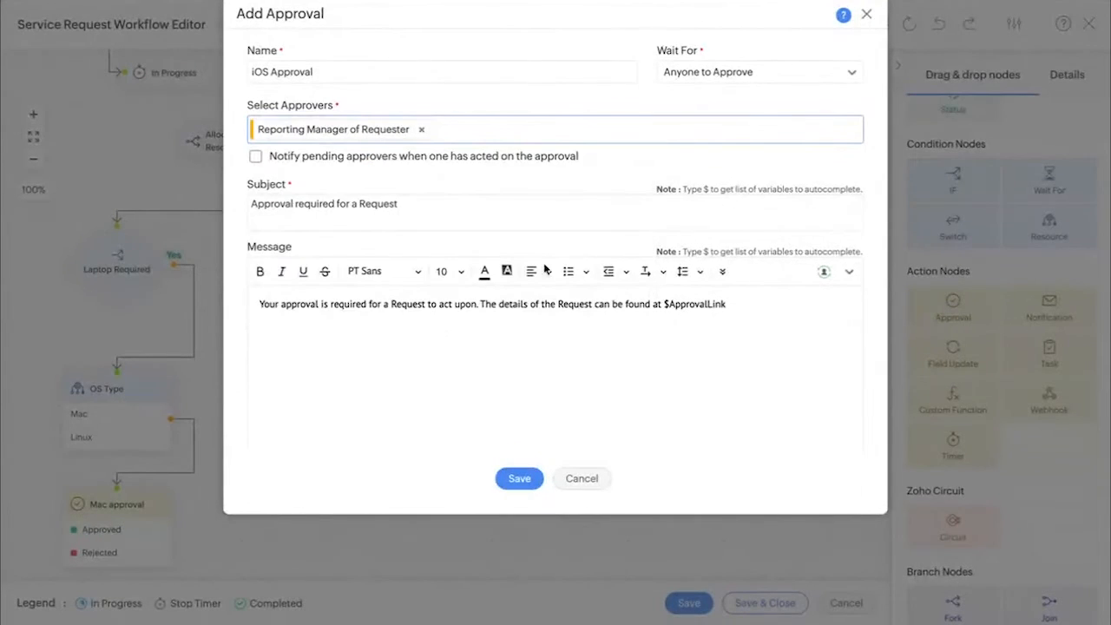
Step: Save the iOS Approval under Mobile Type and connect that switch's iOS output to it
{"action": "left_click", "coordinate": [519, 478]}
{"action": "left_click_drag", "start_coordinate": [348, 509], "coordinate": [382, 512]}
{"action": "left_click_drag", "start_coordinate": [428, 419], "coordinate": [372, 500]}
Step: Add two Task nodes beside the iOS Approval, using the existing Provide laptop Task and Provide Mobile Task
{"action": "scroll", "coordinate": [497, 473], "scroll_direction": "down", "scroll_amount": 1}
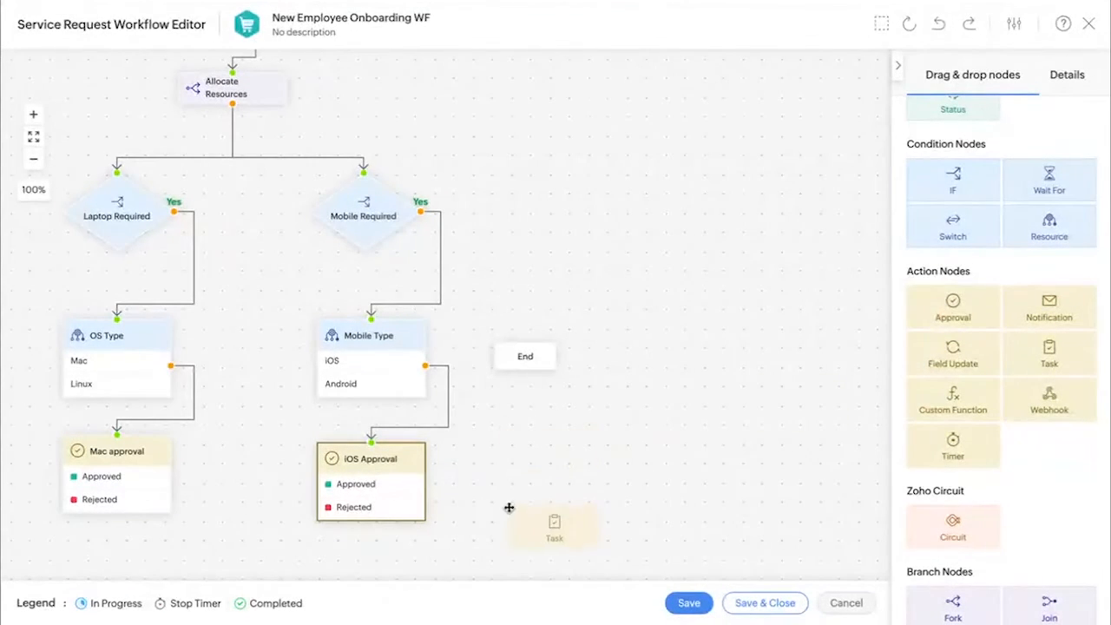
{"action": "left_click_drag", "start_coordinate": [509, 506], "coordinate": [511, 512]}
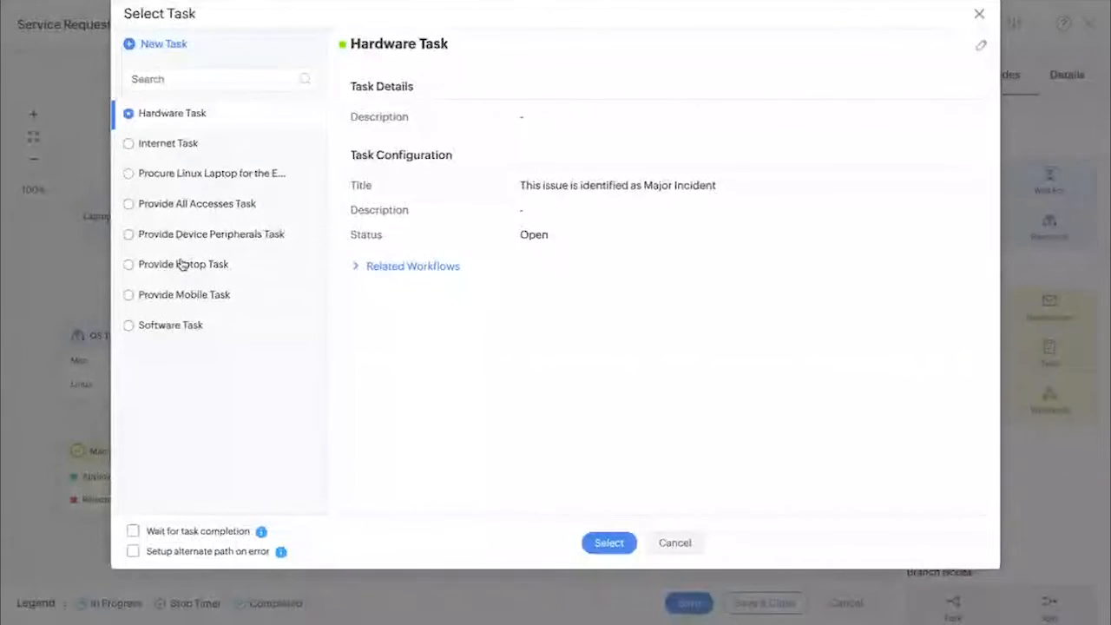
{"action": "left_click", "coordinate": [180, 264]}
{"action": "left_click", "coordinate": [609, 543]}
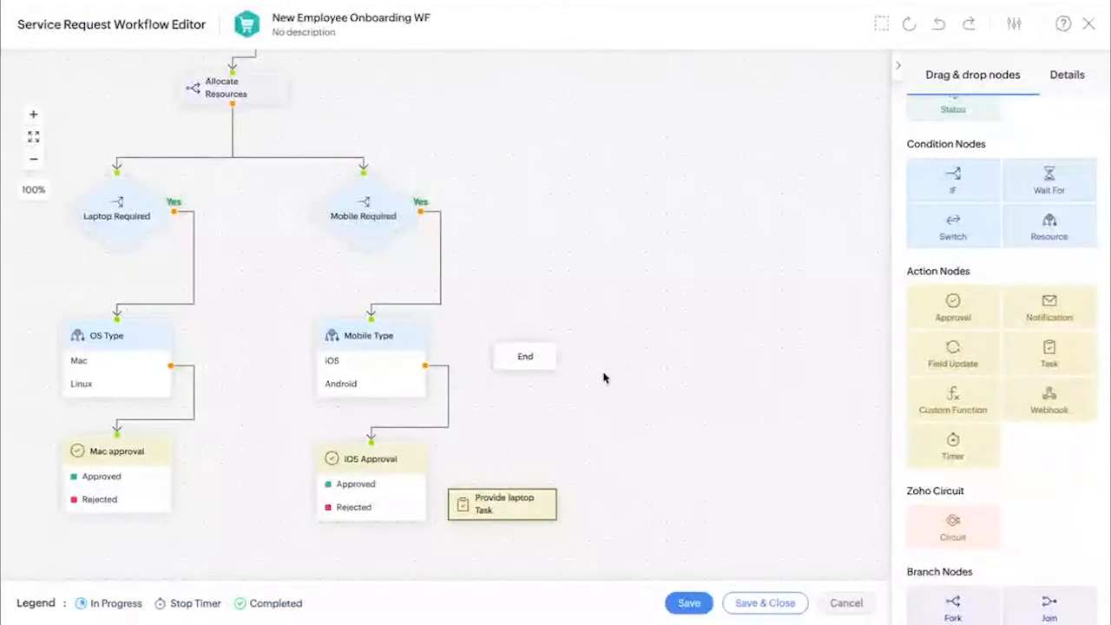
{"action": "left_click_drag", "start_coordinate": [636, 491], "coordinate": [638, 493]}
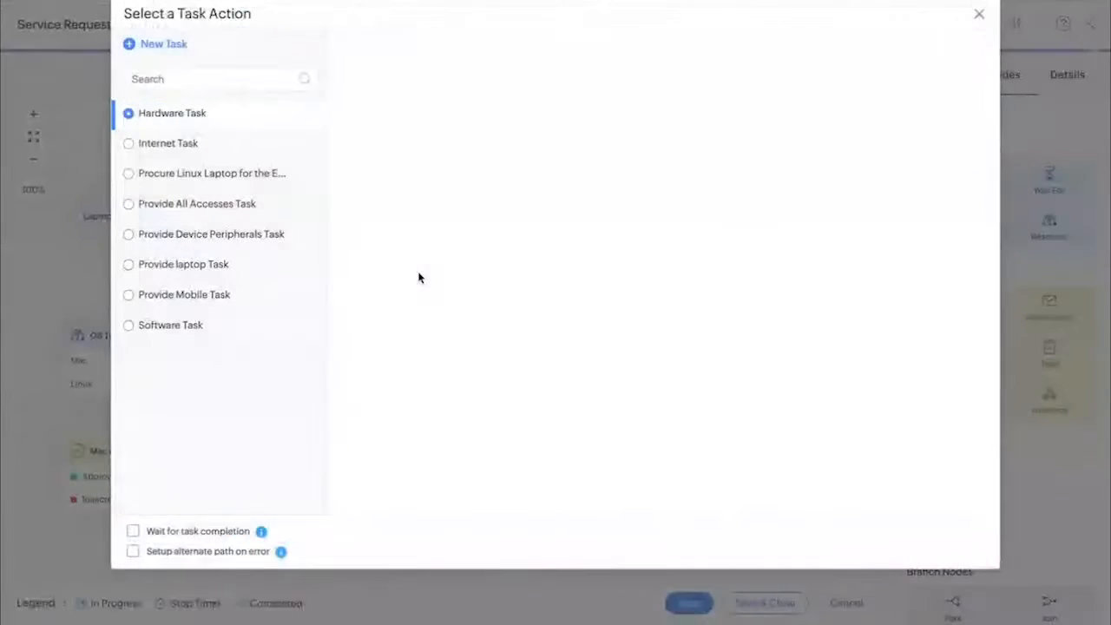
{"action": "left_click", "coordinate": [184, 295]}
{"action": "left_click", "coordinate": [620, 549]}
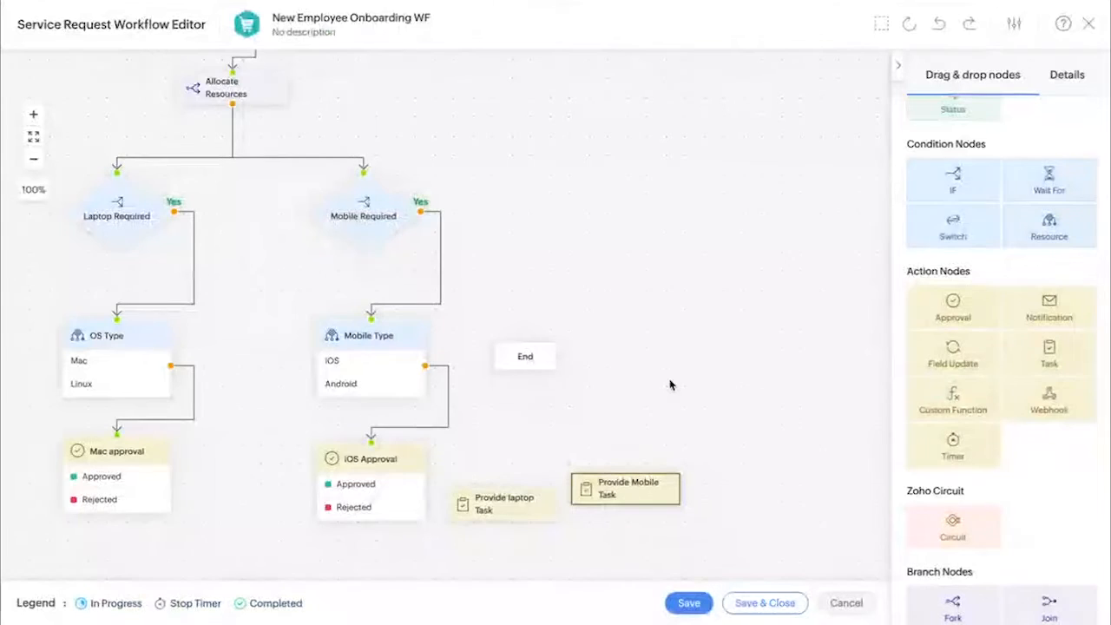
Step: Place the laptop task under Mac approval and the mobile task under iOS Approval, connecting each approval's Approved output to its task
{"action": "left_click_drag", "start_coordinate": [493, 512], "coordinate": [98, 564]}
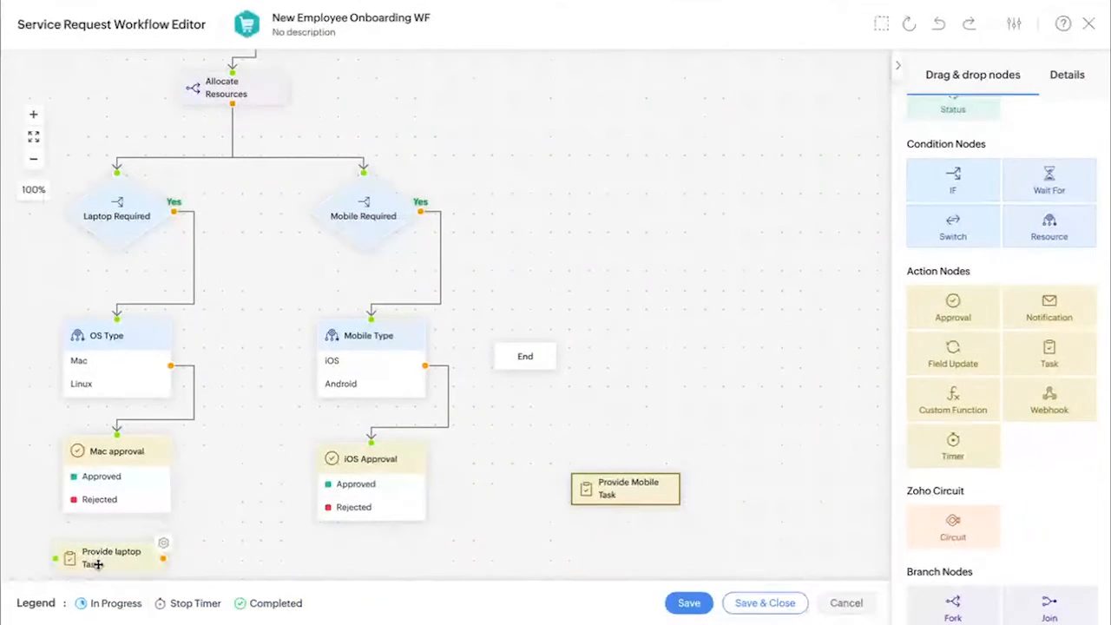
{"action": "scroll", "coordinate": [248, 492], "scroll_direction": "down", "scroll_amount": 1}
{"action": "left_click_drag", "start_coordinate": [639, 450], "coordinate": [400, 534]}
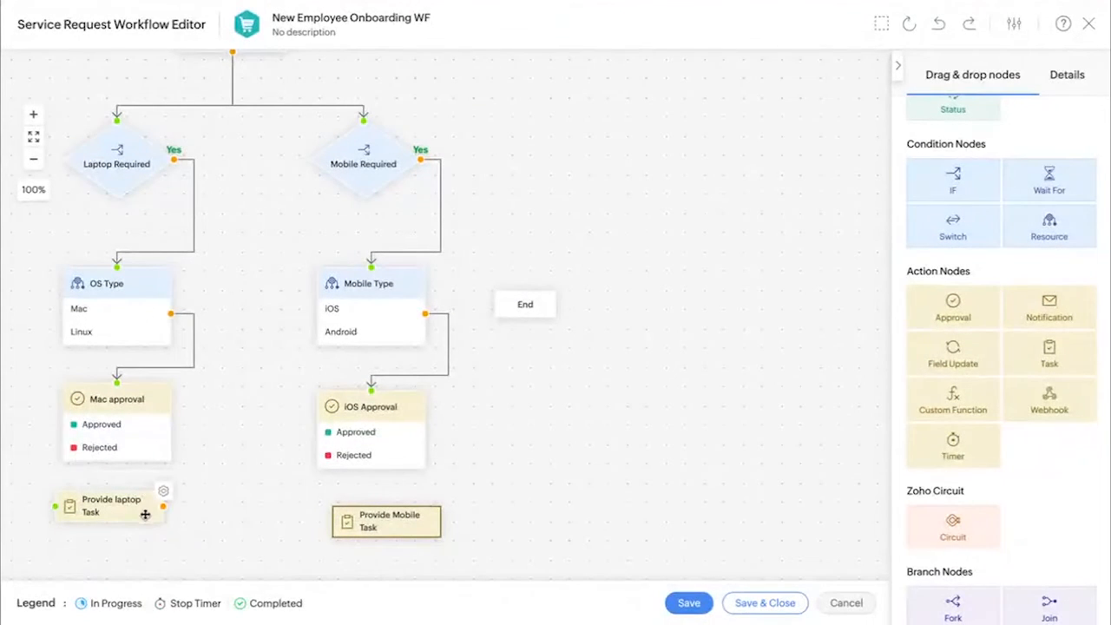
{"action": "left_click_drag", "start_coordinate": [145, 516], "coordinate": [145, 531]}
{"action": "left_click_drag", "start_coordinate": [171, 428], "coordinate": [161, 516]}
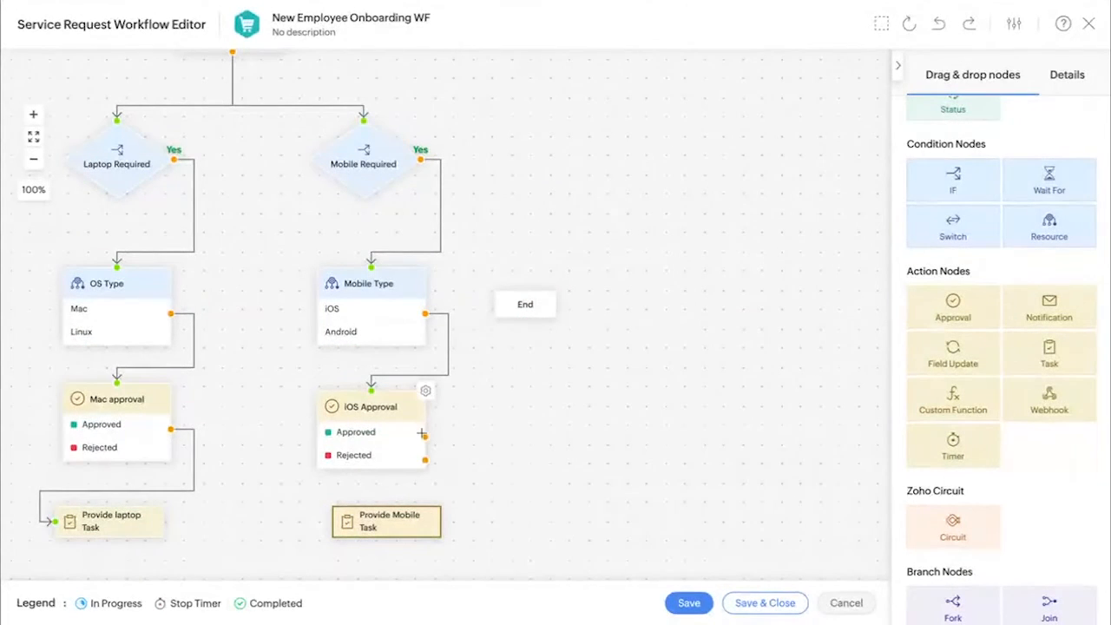
{"action": "left_click_drag", "start_coordinate": [425, 436], "coordinate": [340, 520]}
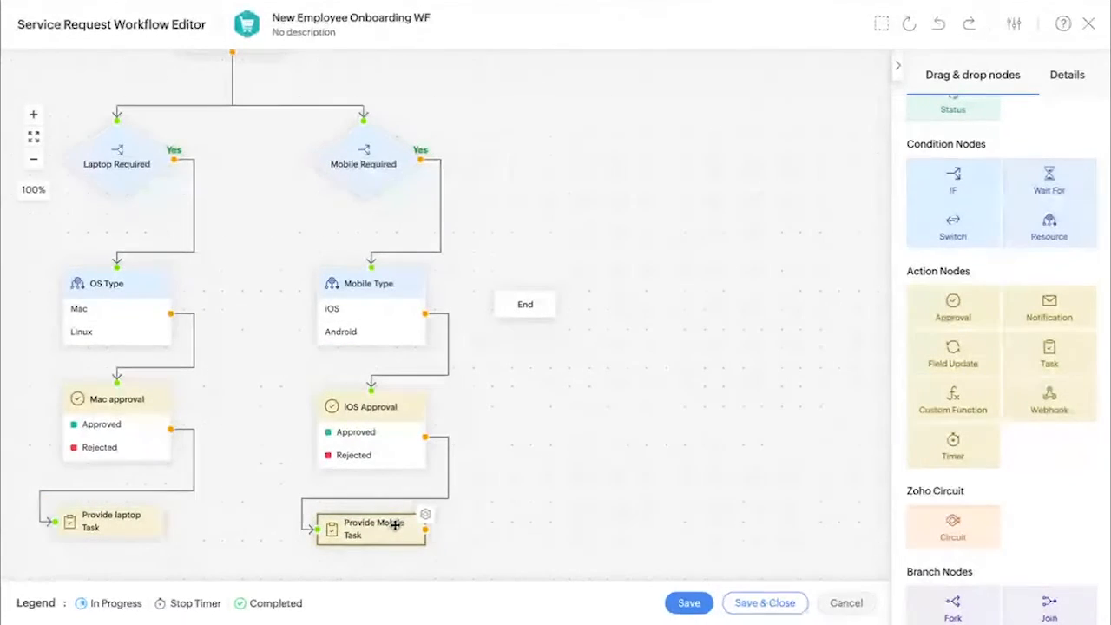
Step: Examine the executed workflow's laptop and mobile task nodes and its Device Peripherals and Access Permissions branches
{"action": "scroll", "coordinate": [347, 454], "scroll_direction": "down", "scroll_amount": 1}
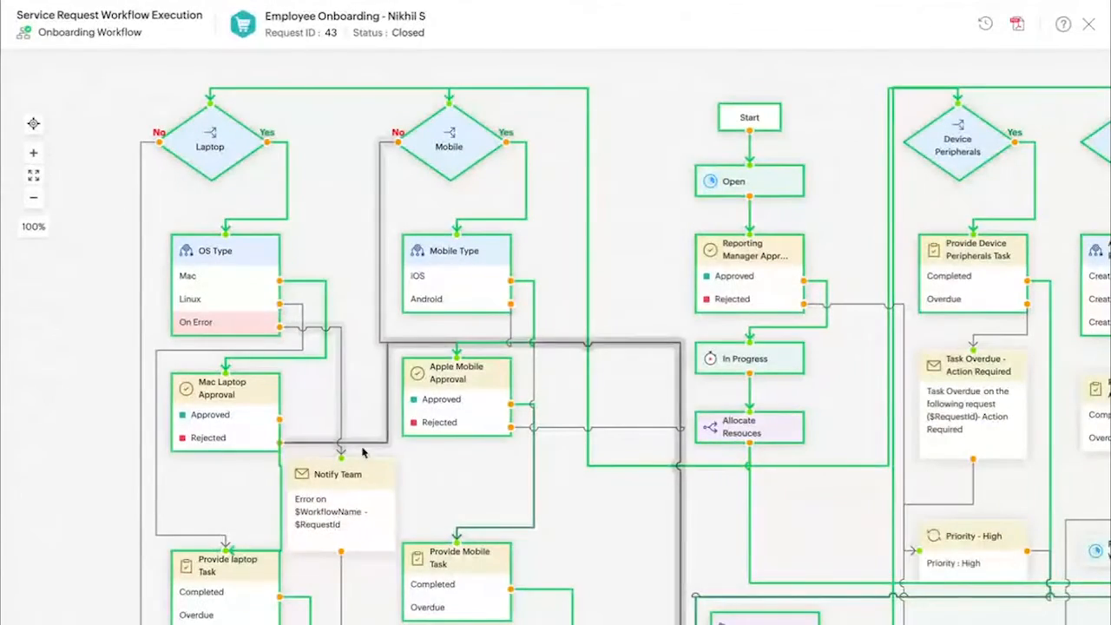
{"action": "scroll", "coordinate": [248, 98], "scroll_direction": "down", "scroll_amount": 3}
{"action": "scroll", "coordinate": [405, 441], "scroll_direction": "up", "scroll_amount": 2}
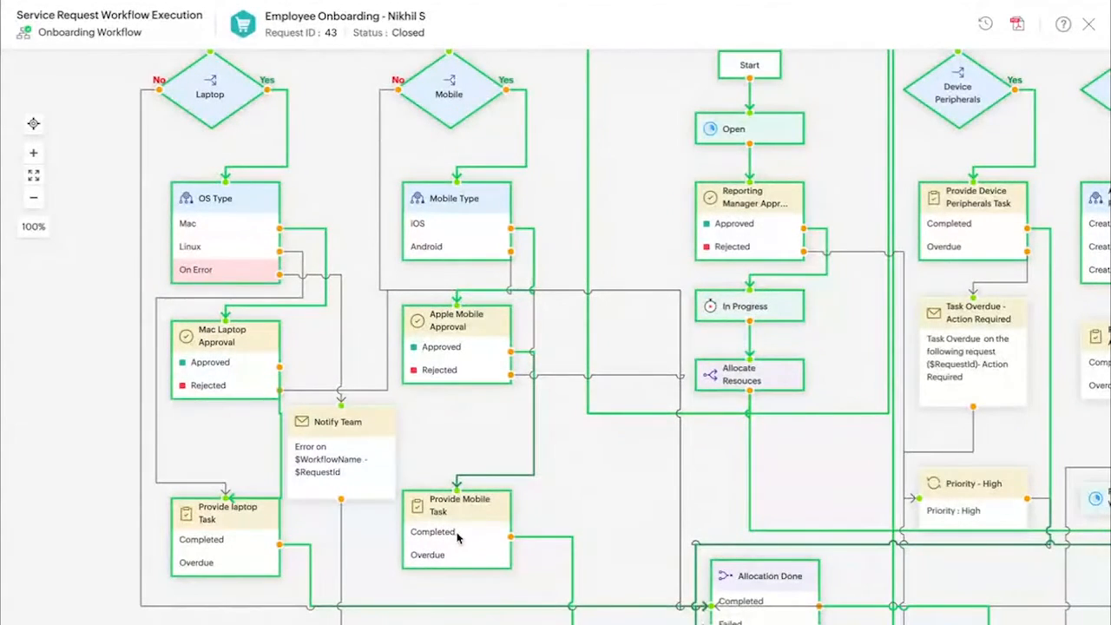
{"action": "scroll", "coordinate": [578, 416], "scroll_direction": "right", "scroll_amount": 10}
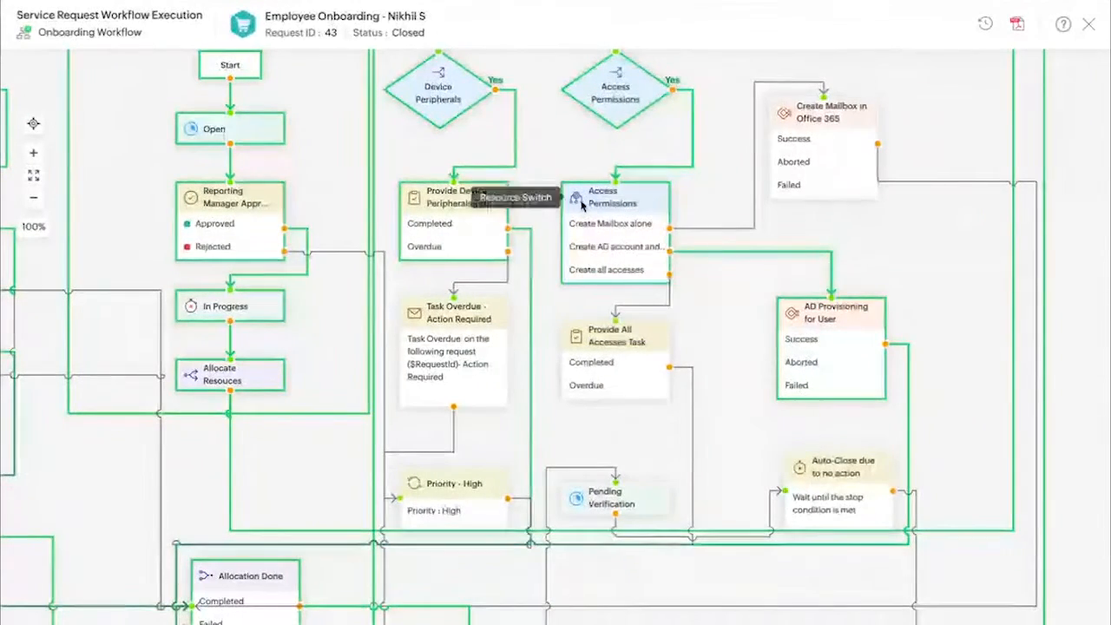
{"action": "scroll", "coordinate": [605, 214], "scroll_direction": "up", "scroll_amount": 1}
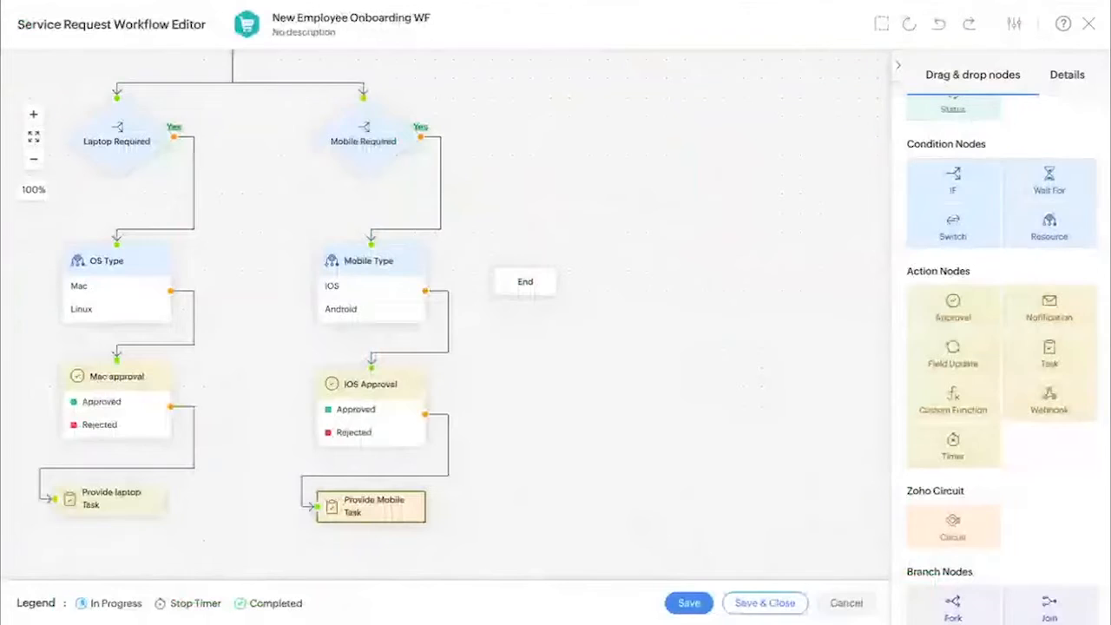
Step: Start a Resource condition in the free area beside Mobile Required, with the template New employee onboarding and condition type Switch
{"action": "left_click_drag", "start_coordinate": [1063, 227], "coordinate": [635, 198]}
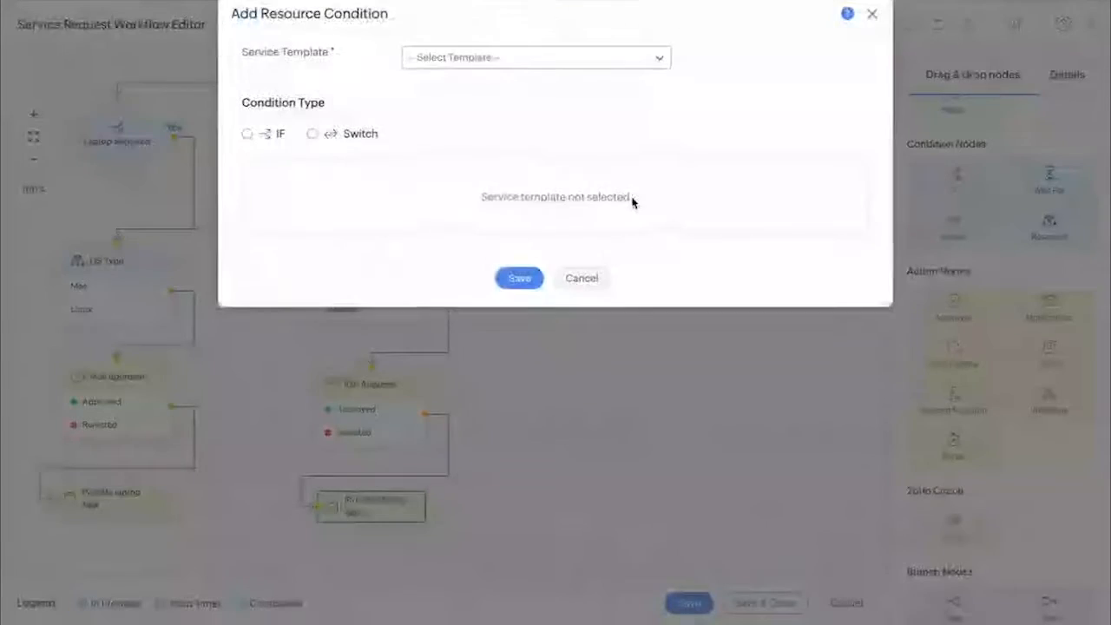
{"action": "left_click", "coordinate": [432, 59]}
{"action": "left_click", "coordinate": [454, 144]}
{"action": "left_click", "coordinate": [313, 134]}
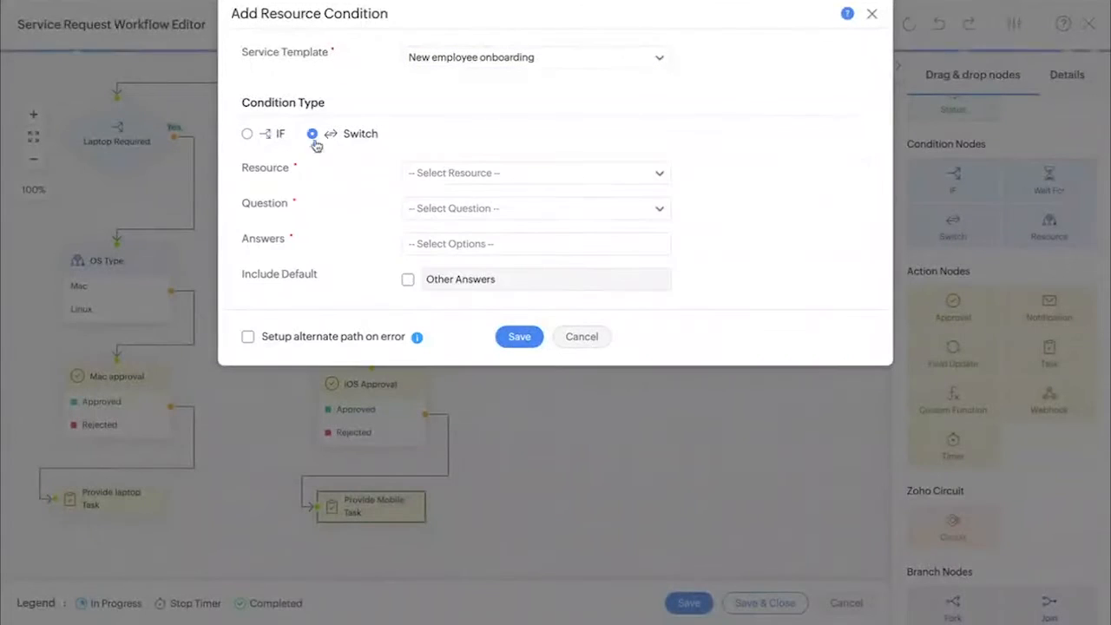
Step: Set the condition's resource to New Employee Onboarding - Access Required and its question to Access Permissions
{"action": "left_click", "coordinate": [451, 173]}
{"action": "left_click", "coordinate": [462, 256]}
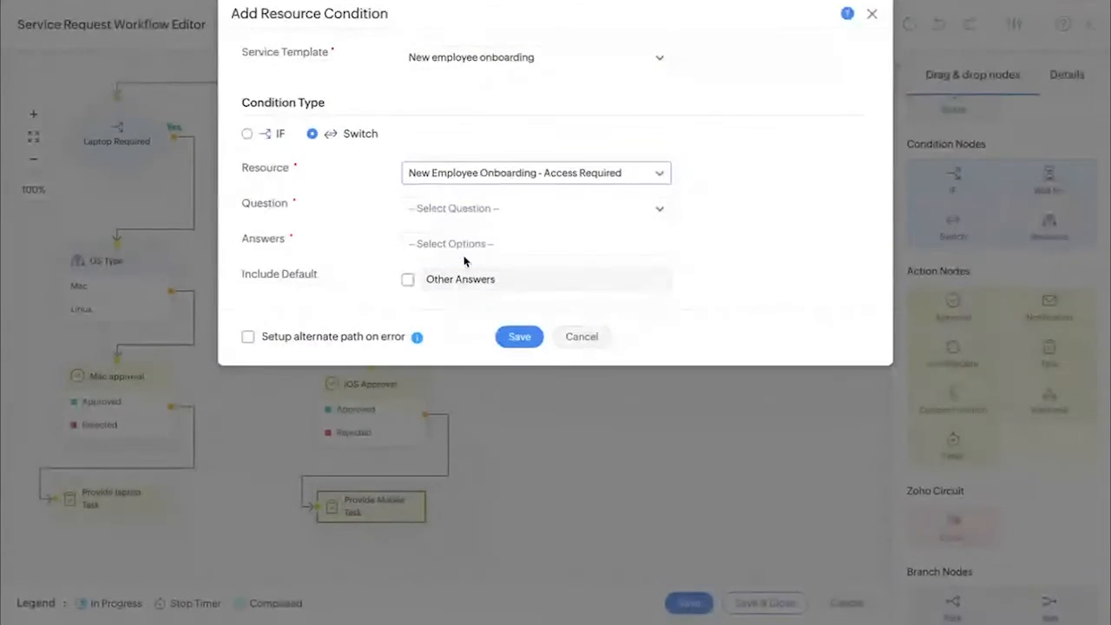
{"action": "left_click", "coordinate": [535, 207]}
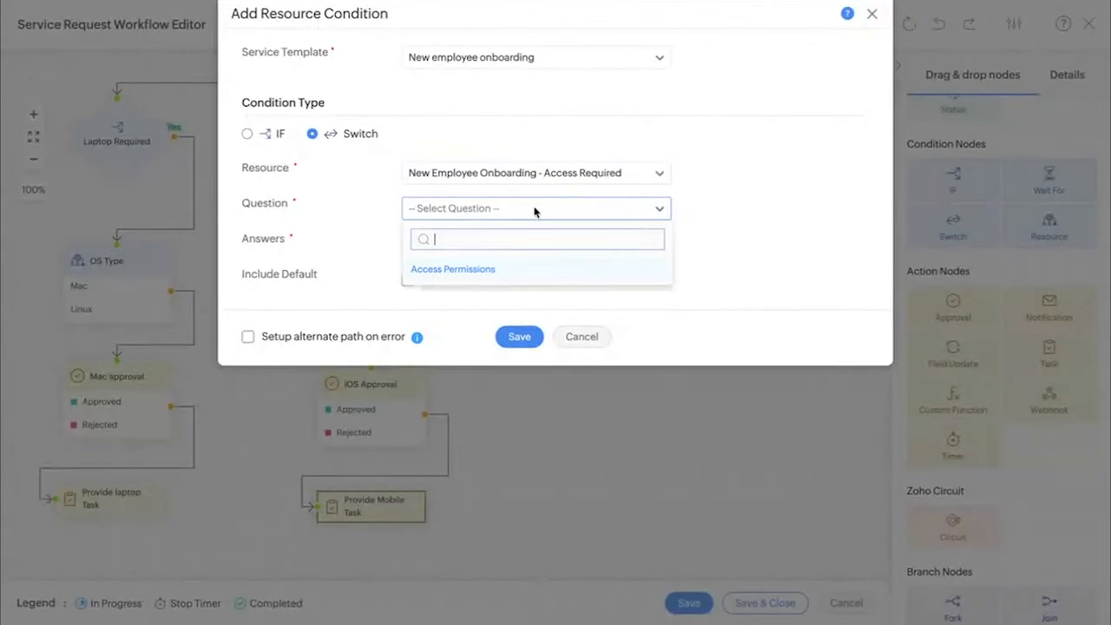
{"action": "left_click", "coordinate": [491, 269]}
Step: Add the answers Create Mailbox alone, Create AD account and Provisioning, and Create all accesses, and save the resource condition
{"action": "left_click", "coordinate": [470, 246]}
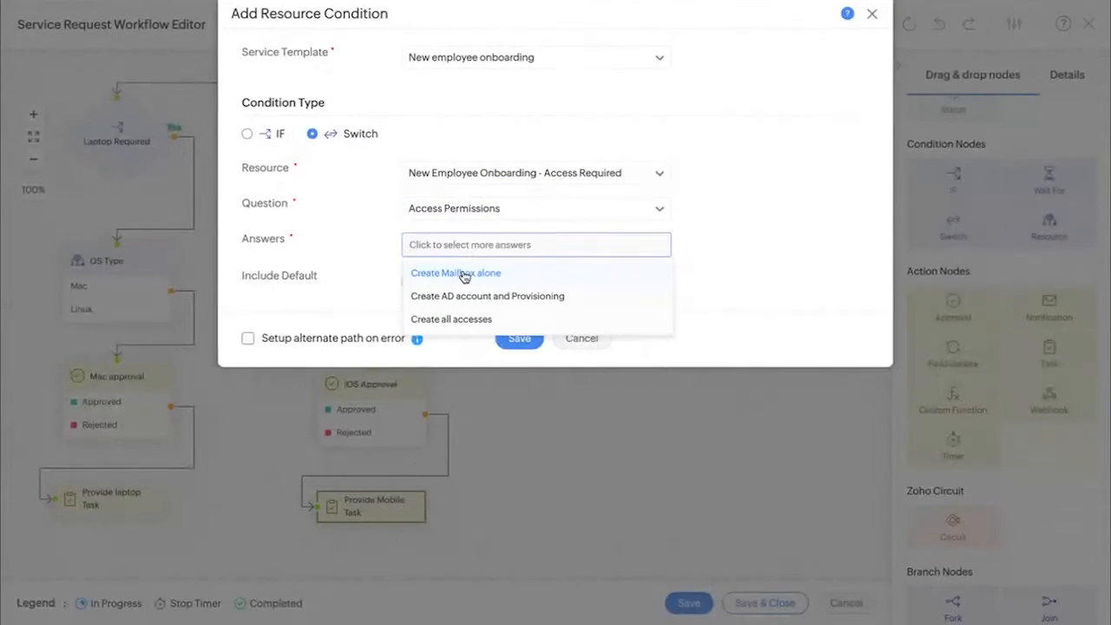
{"action": "left_click", "coordinate": [462, 275]}
{"action": "left_click", "coordinate": [453, 264]}
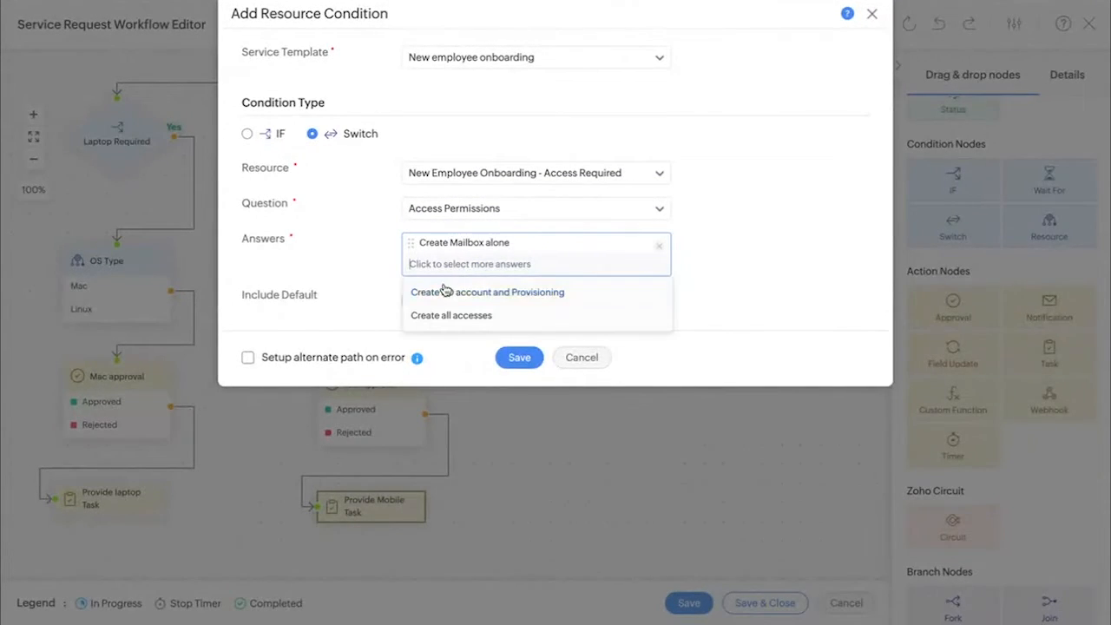
{"action": "left_click", "coordinate": [447, 291]}
{"action": "right_click", "coordinate": [434, 283]}
{"action": "key", "text": "Escape"}
{"action": "left_click", "coordinate": [422, 293]}
{"action": "left_click", "coordinate": [430, 310]}
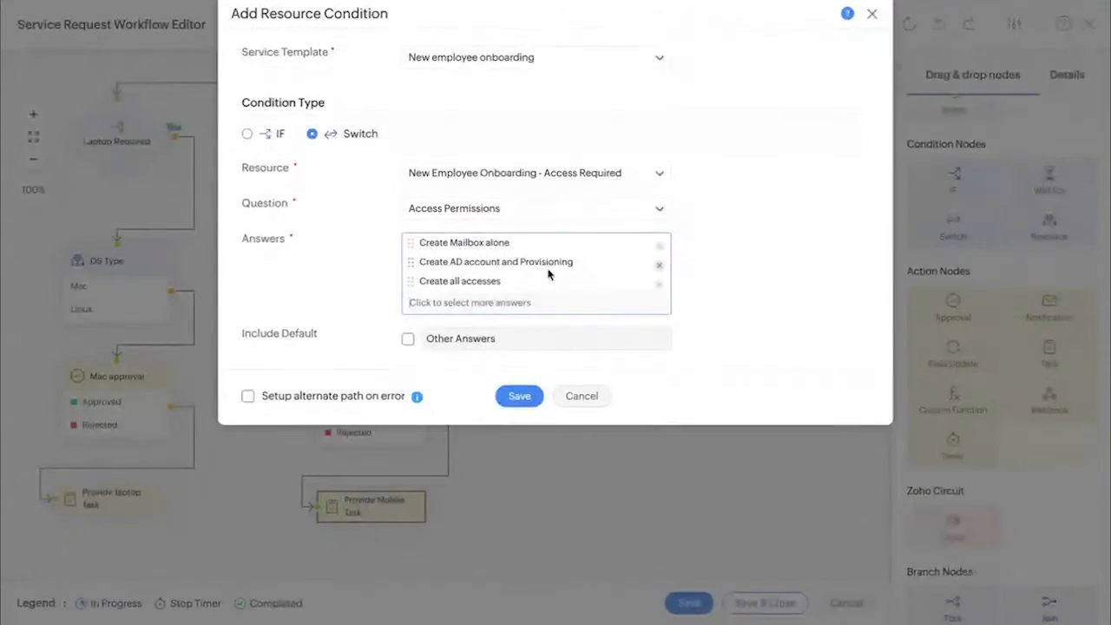
{"action": "left_click", "coordinate": [519, 396]}
Step: Place the Access Permissions node beside Mobile Required, connect Allocate Resources to it, and move the End node below the other nodes
{"action": "left_click_drag", "start_coordinate": [627, 199], "coordinate": [643, 140]}
{"action": "left_click_drag", "start_coordinate": [232, 184], "coordinate": [640, 267]}
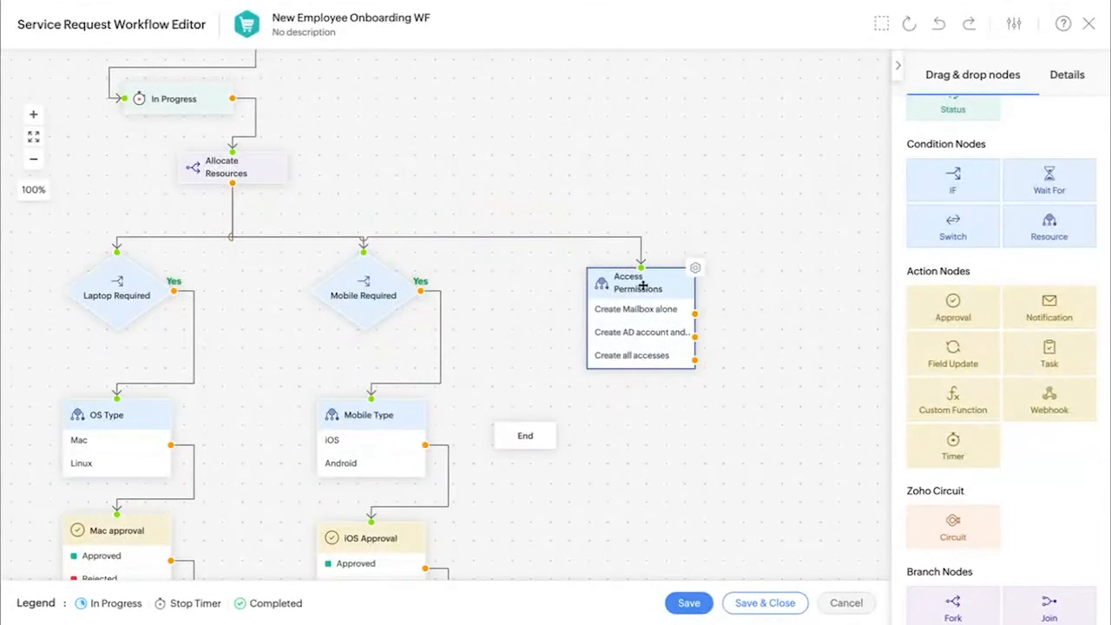
{"action": "left_click_drag", "start_coordinate": [526, 436], "coordinate": [587, 533]}
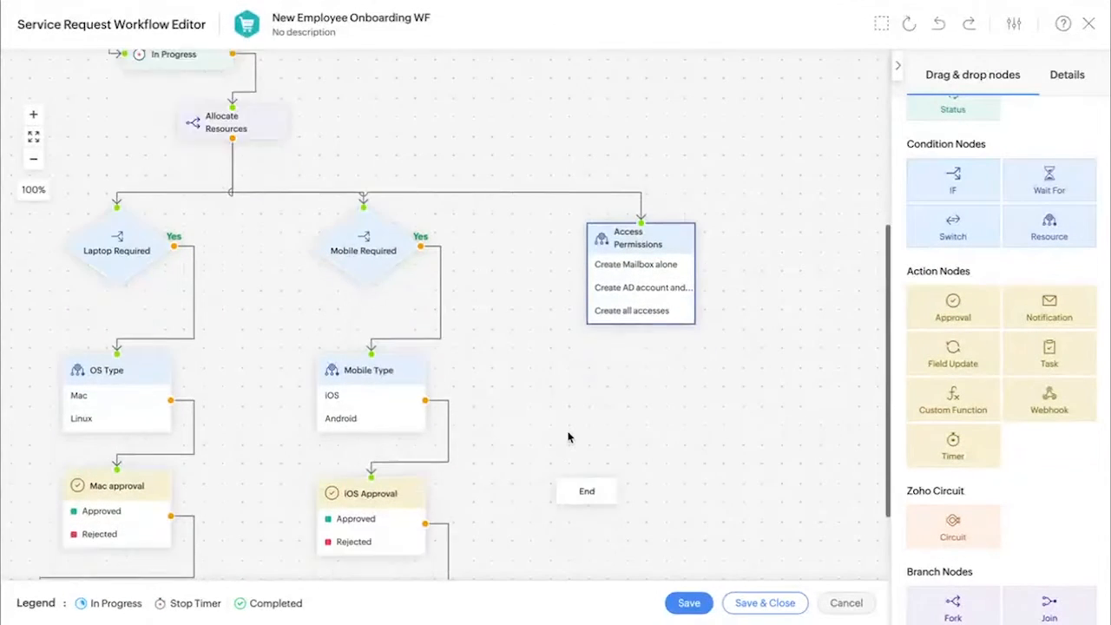
{"action": "left_click_drag", "start_coordinate": [591, 385], "coordinate": [567, 553]}
{"action": "left_click_drag", "start_coordinate": [564, 513], "coordinate": [565, 560]}
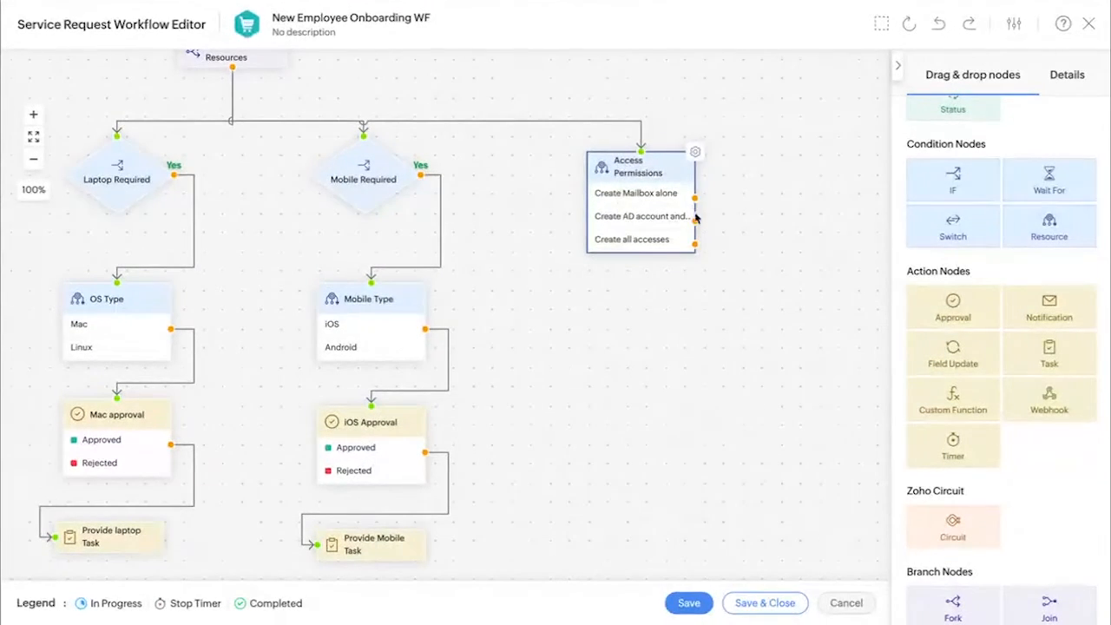
Step: Add a Zoho Circuit named "AD provisioning" from the Create AD account and Provisioning output of Access Permissions
{"action": "left_click_drag", "start_coordinate": [691, 221], "coordinate": [779, 354]}
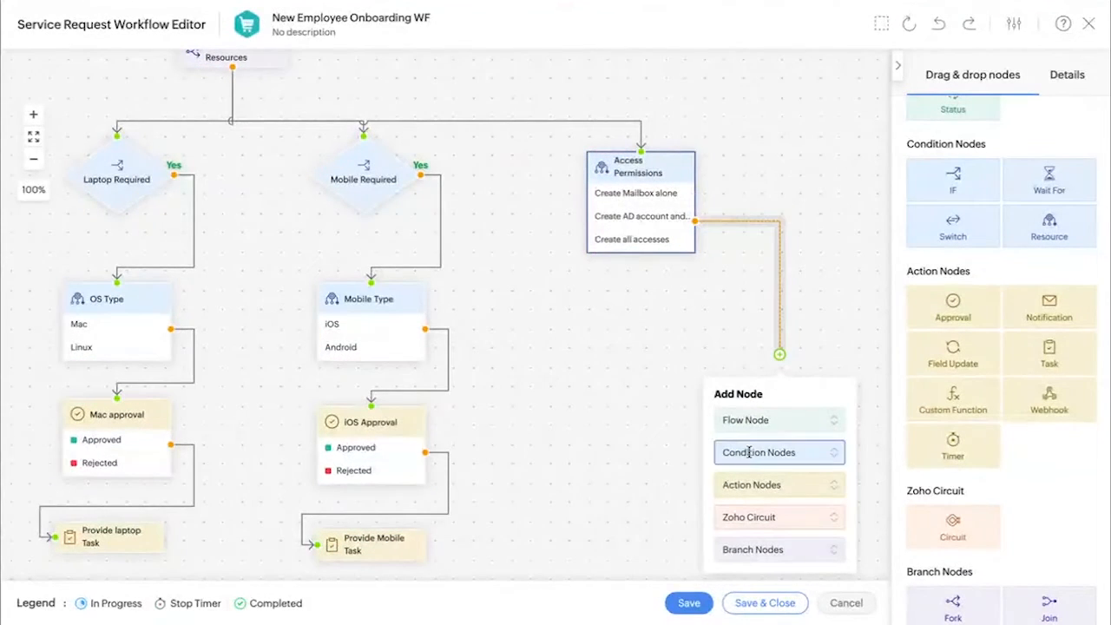
{"action": "left_click", "coordinate": [750, 517]}
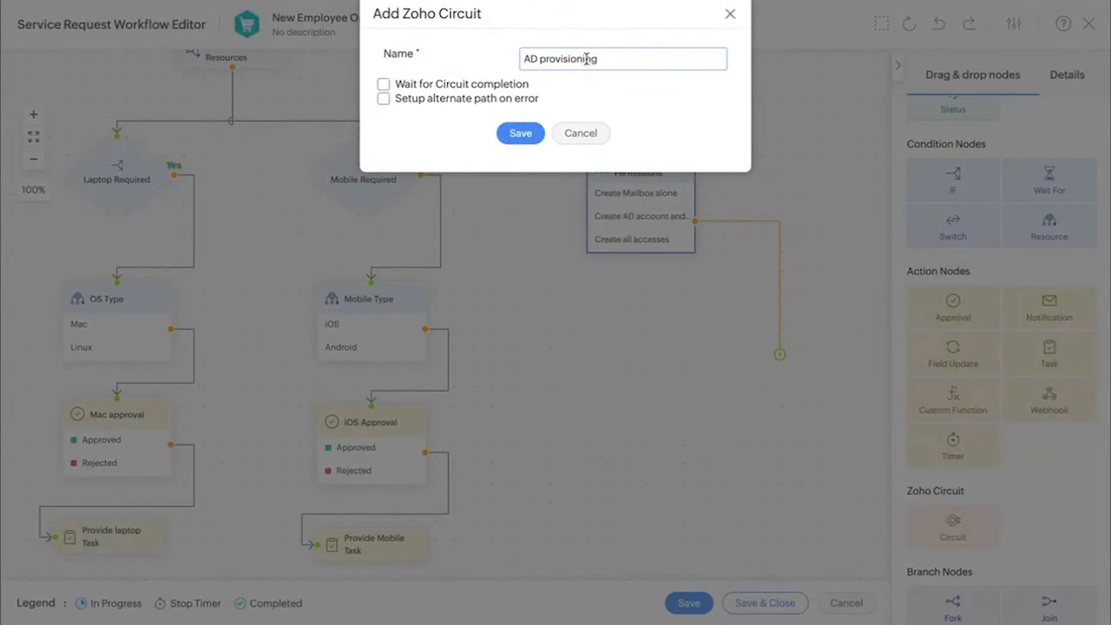
{"action": "left_click", "coordinate": [521, 133]}
Step: Arrange the AD provisioning node below and beside Access Permissions with its incoming connection on the top edge, and shift Access Permissions closer to Mobile Required
{"action": "left_click_drag", "start_coordinate": [755, 392], "coordinate": [788, 344]}
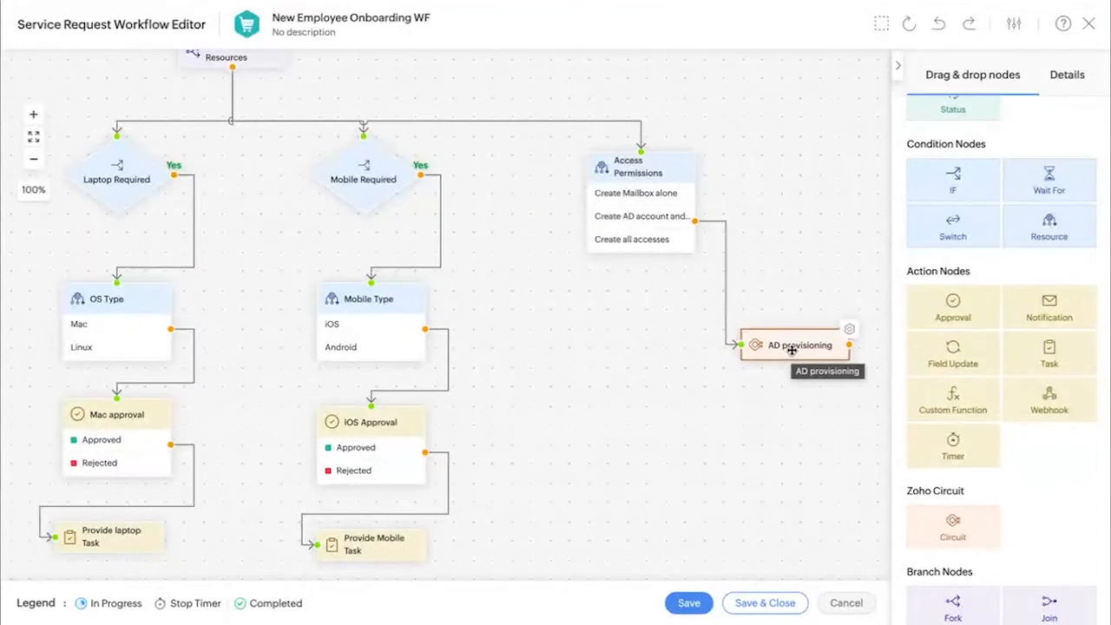
{"action": "left_click_drag", "start_coordinate": [800, 345], "coordinate": [818, 330]}
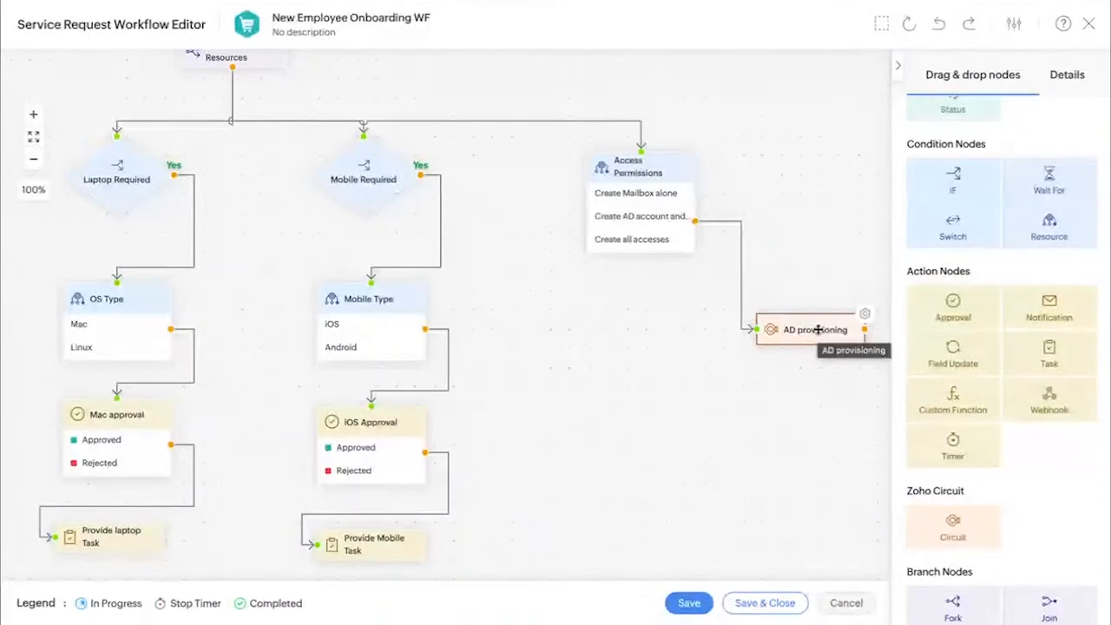
{"action": "left_click", "coordinate": [864, 314]}
{"action": "left_click", "coordinate": [867, 377]}
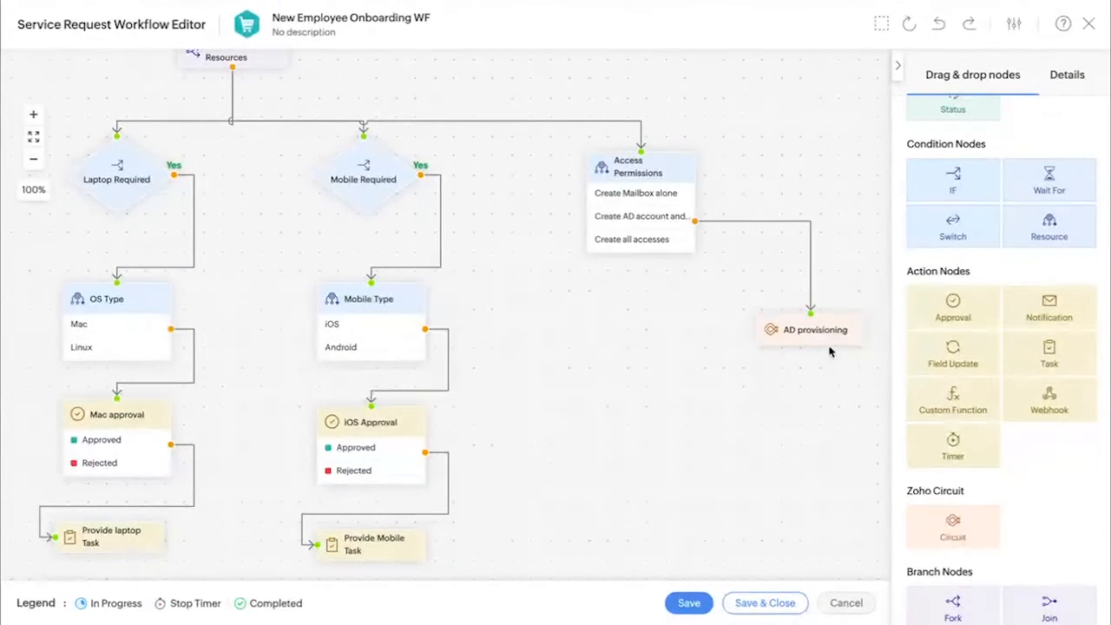
{"action": "left_click_drag", "start_coordinate": [827, 344], "coordinate": [822, 296]}
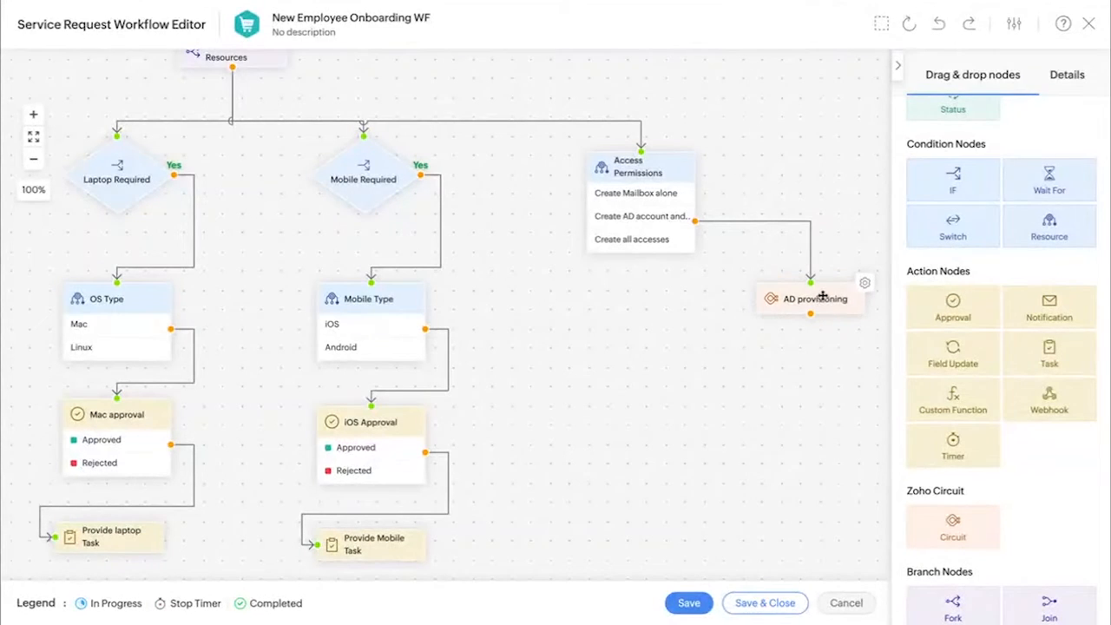
{"action": "left_click_drag", "start_coordinate": [655, 165], "coordinate": [624, 163]}
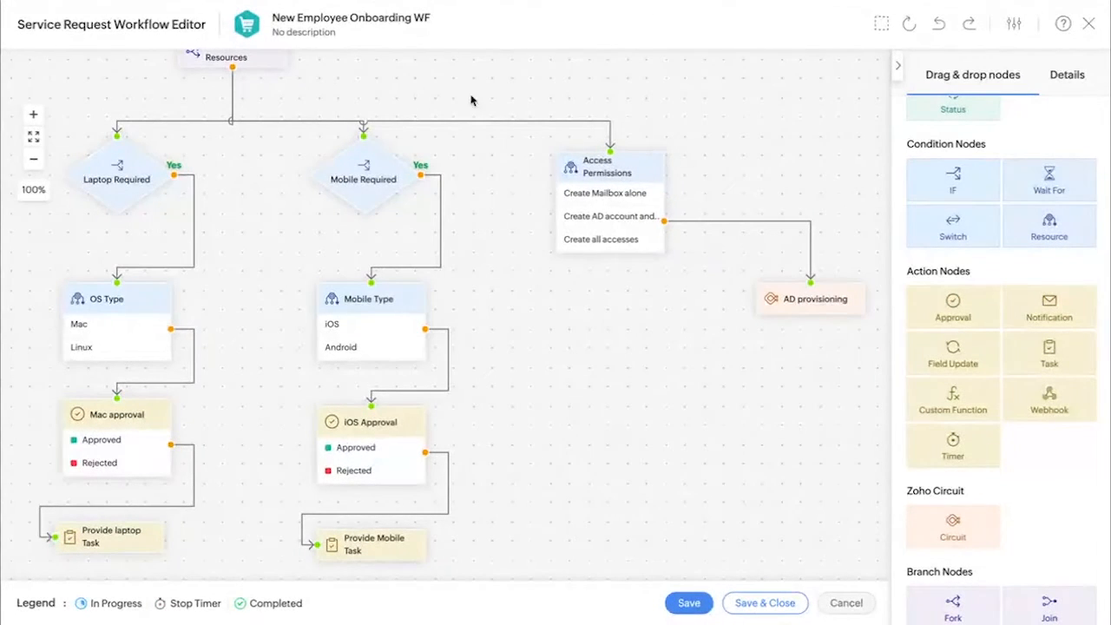
Step: Examine the executed workflow's Access Permissions branches and the nodes following them down to Allocation Done and Closed
{"action": "right_click", "coordinate": [311, 0]}
{"action": "key", "text": "Escape"}
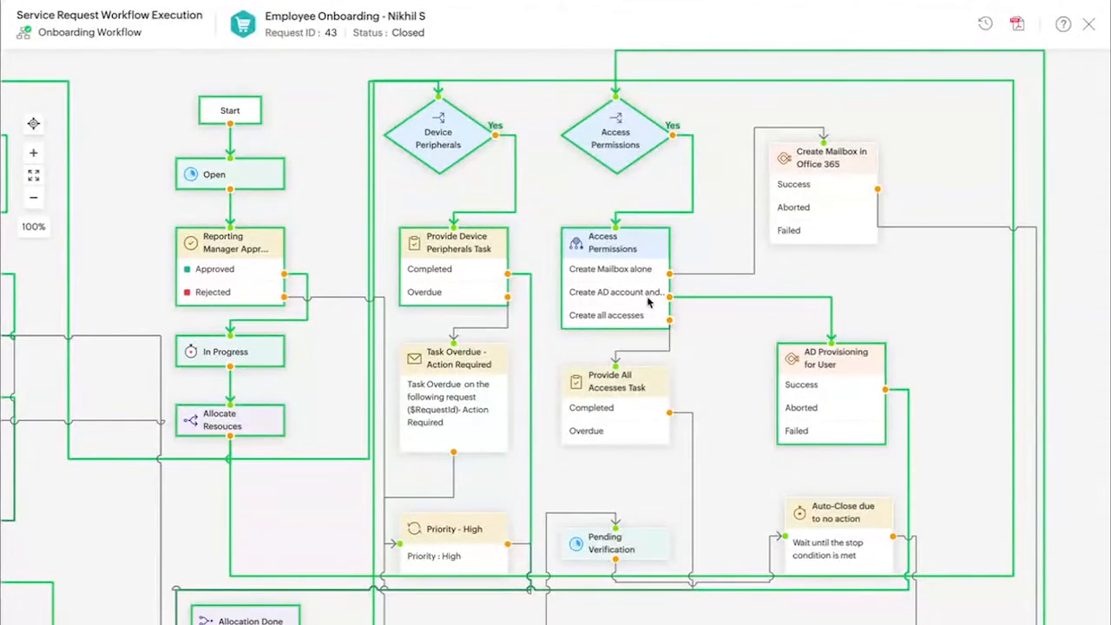
{"action": "scroll", "coordinate": [621, 264], "scroll_direction": "down", "scroll_amount": 3}
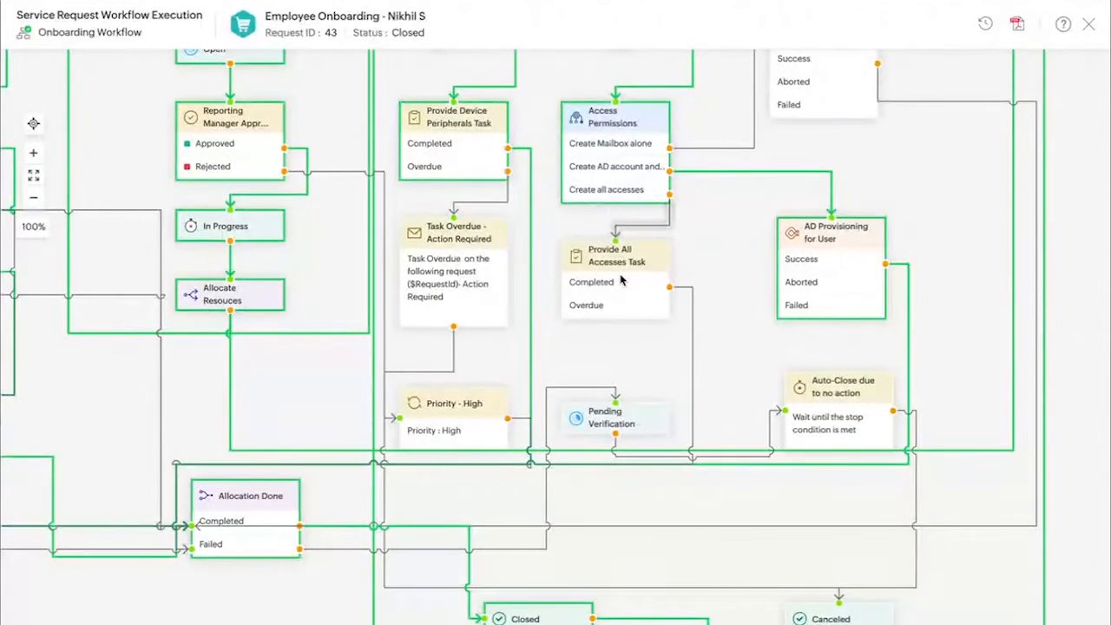
{"action": "scroll", "coordinate": [621, 279], "scroll_direction": "down", "scroll_amount": 1}
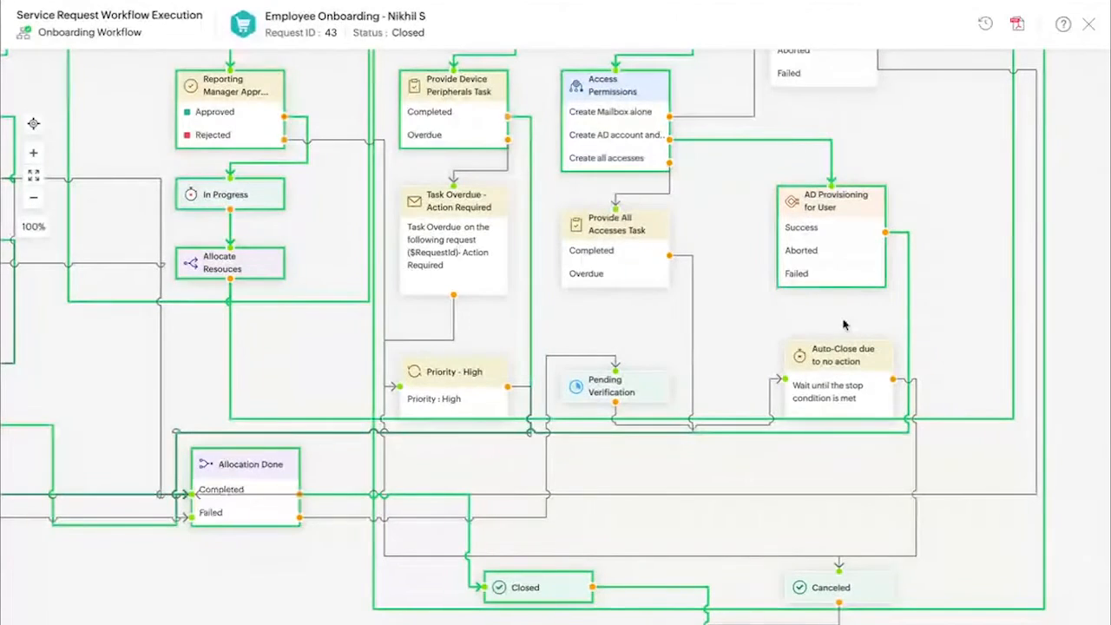
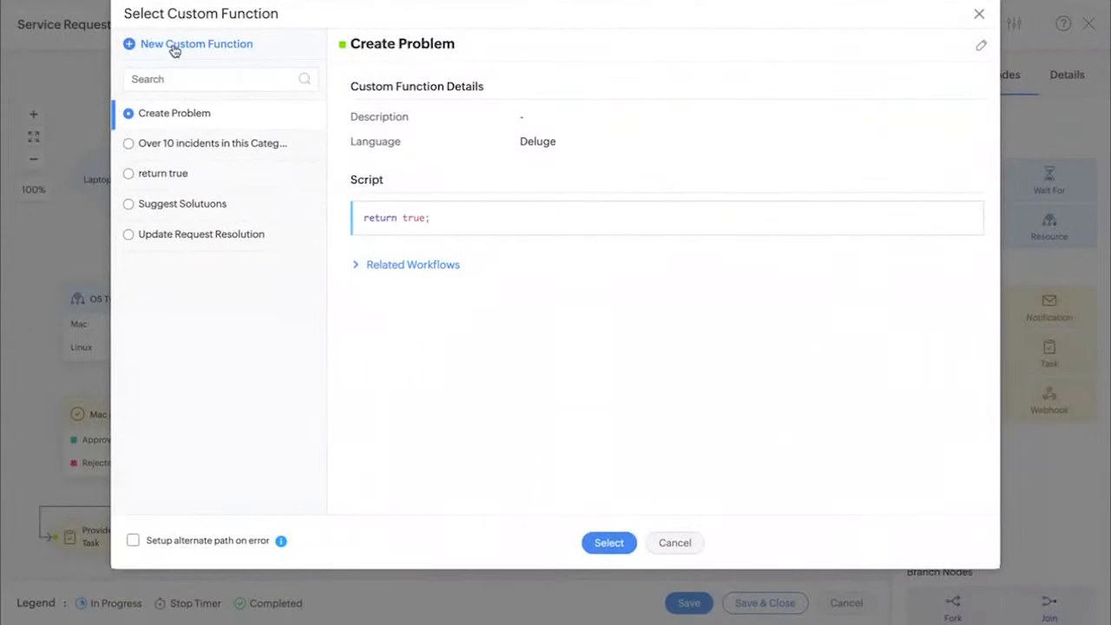
Step: Add the existing "return true" custom function below Access Permissions and connect the Create all accesses output to it
{"action": "left_click", "coordinate": [192, 178]}
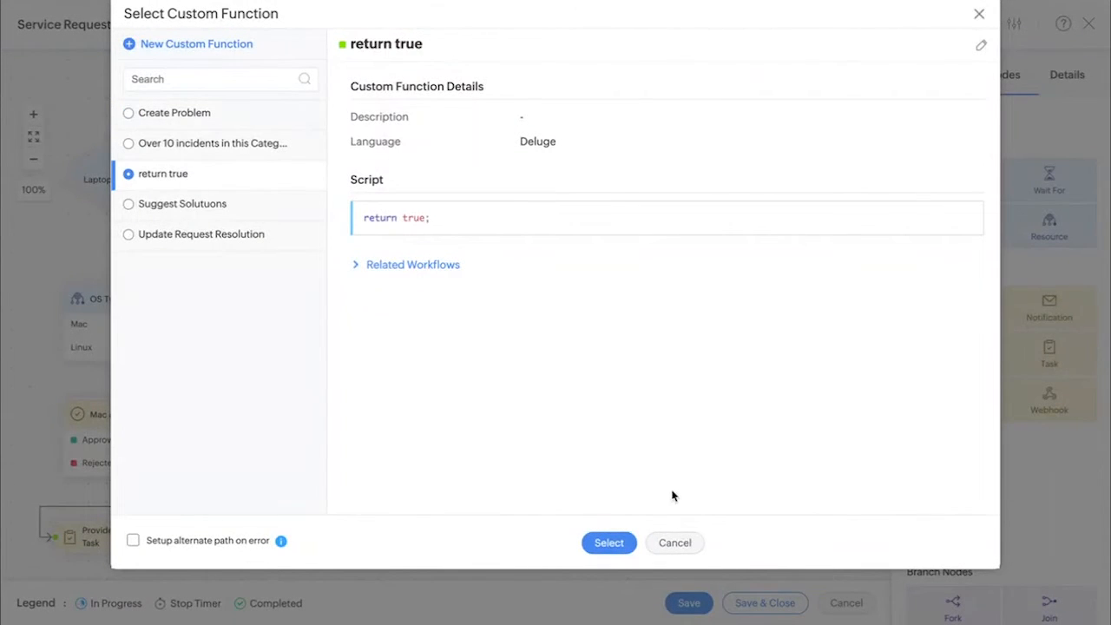
{"action": "left_click", "coordinate": [612, 547]}
{"action": "left_click_drag", "start_coordinate": [720, 416], "coordinate": [628, 397]}
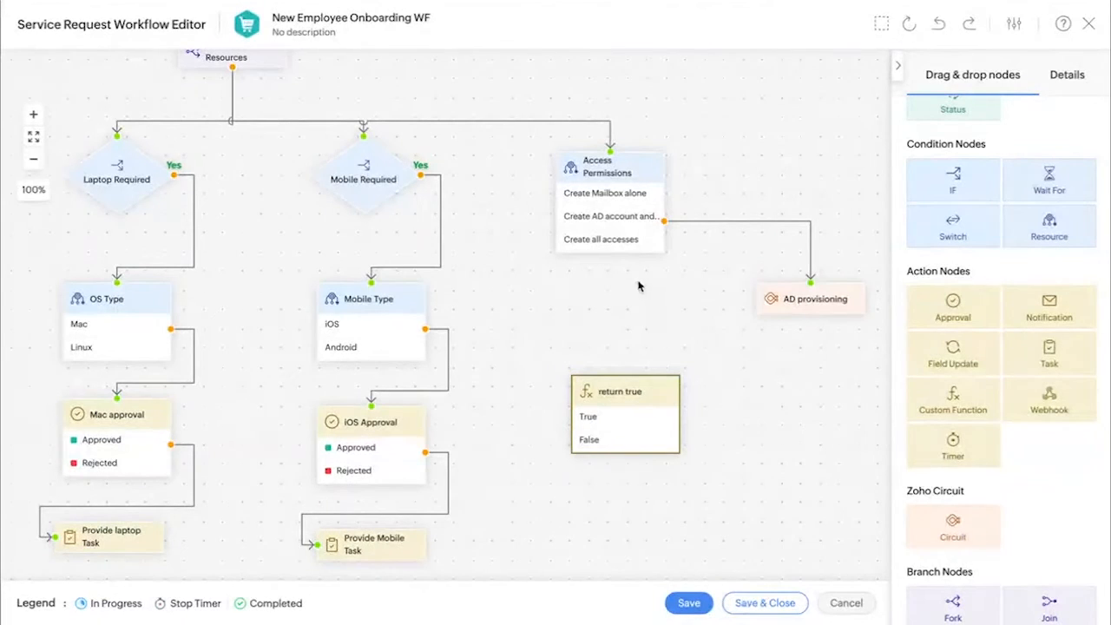
{"action": "left_click_drag", "start_coordinate": [666, 244], "coordinate": [625, 373]}
{"action": "scroll", "coordinate": [512, 409], "scroll_direction": "down", "scroll_amount": 2}
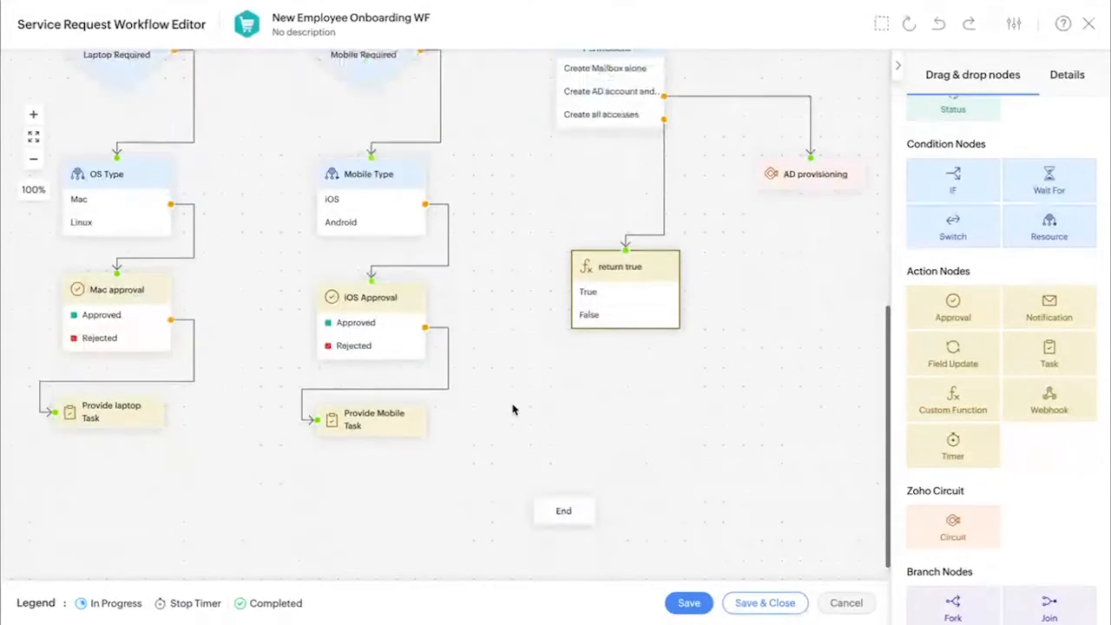
{"action": "scroll", "coordinate": [512, 409], "scroll_direction": "up", "scroll_amount": 4}
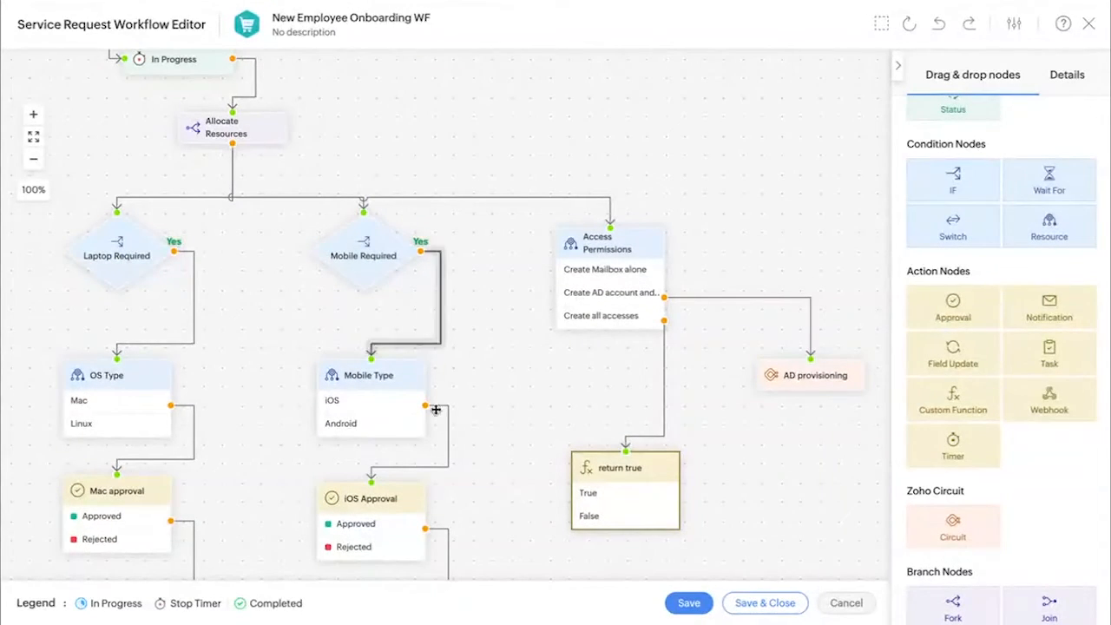
{"action": "scroll", "coordinate": [830, 550], "scroll_direction": "down", "scroll_amount": 2}
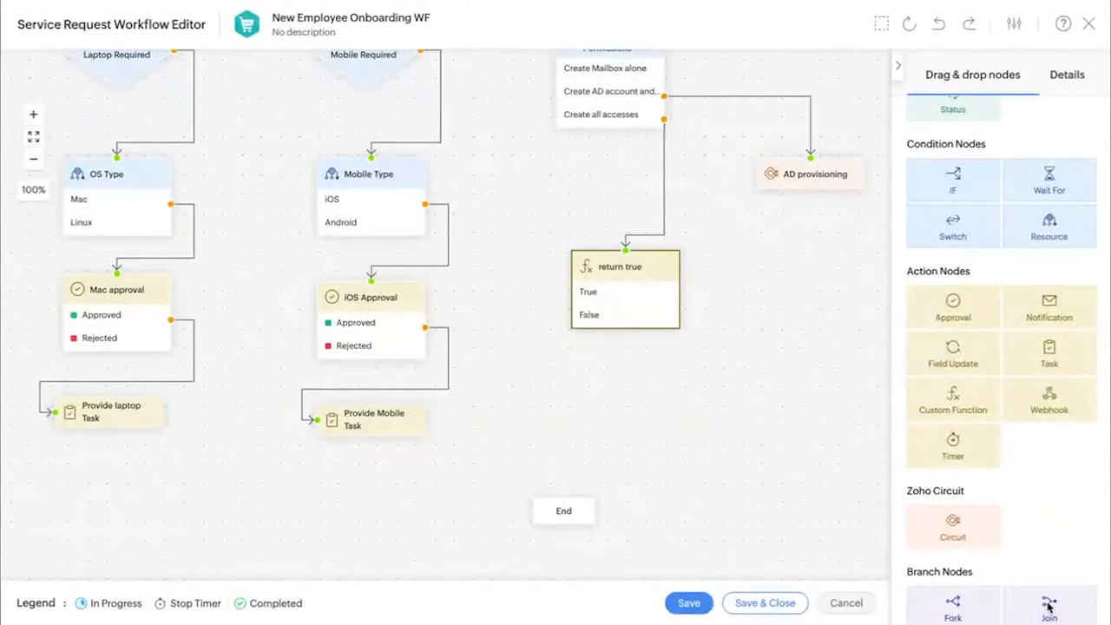
{"action": "left_click_drag", "start_coordinate": [661, 489], "coordinate": [522, 413]}
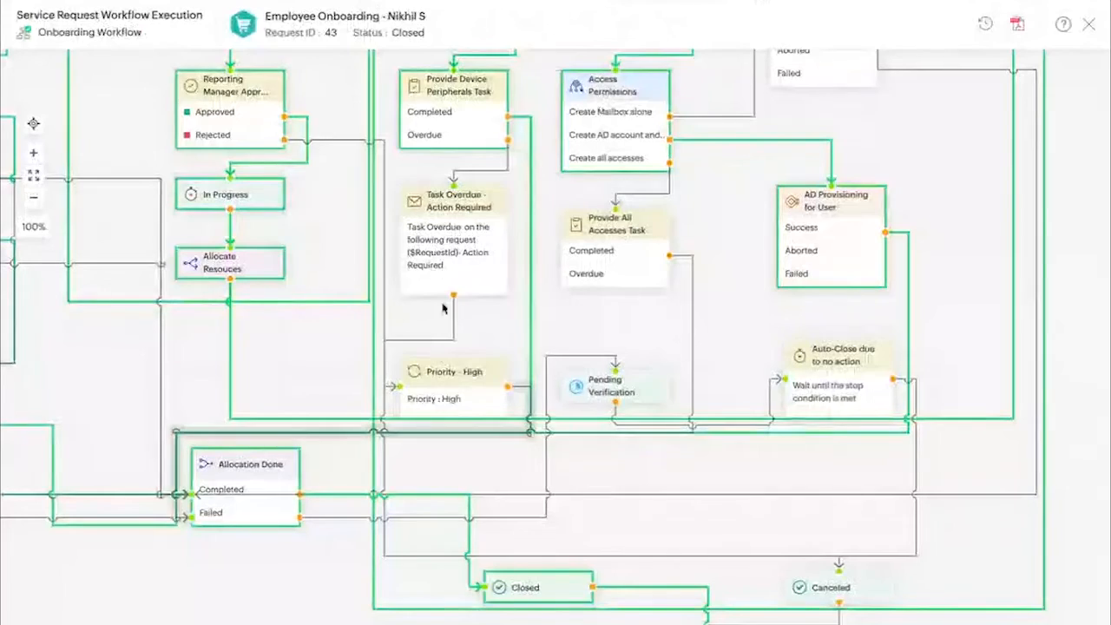
{"action": "scroll", "coordinate": [247, 442], "scroll_direction": "down", "scroll_amount": 1}
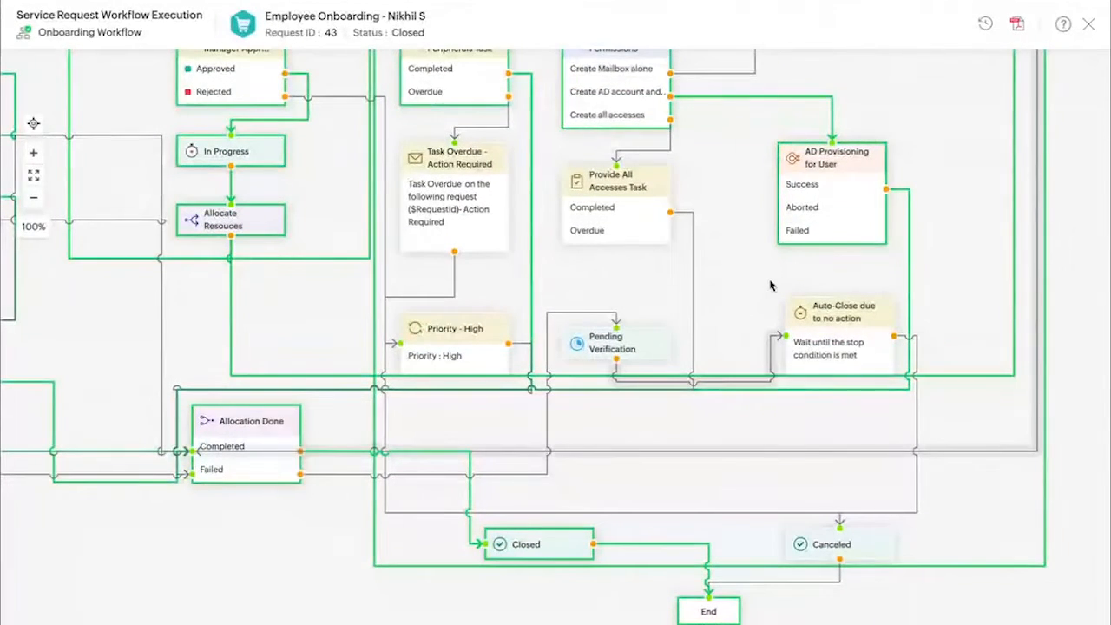
{"action": "left_click", "coordinate": [1089, 25]}
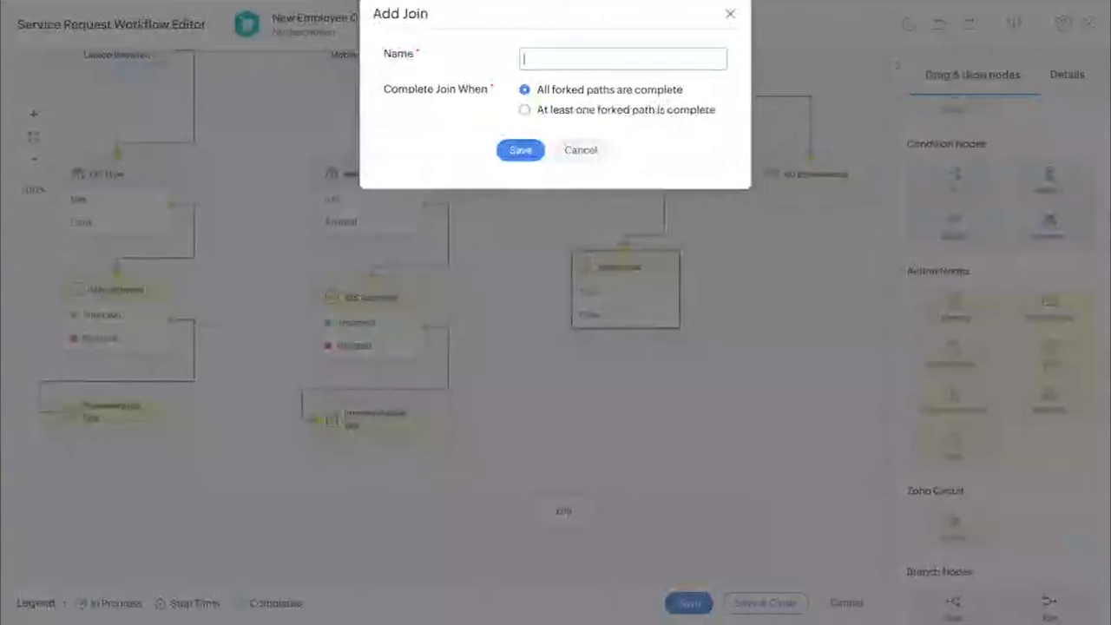
{"action": "left_click", "coordinate": [605, 154]}
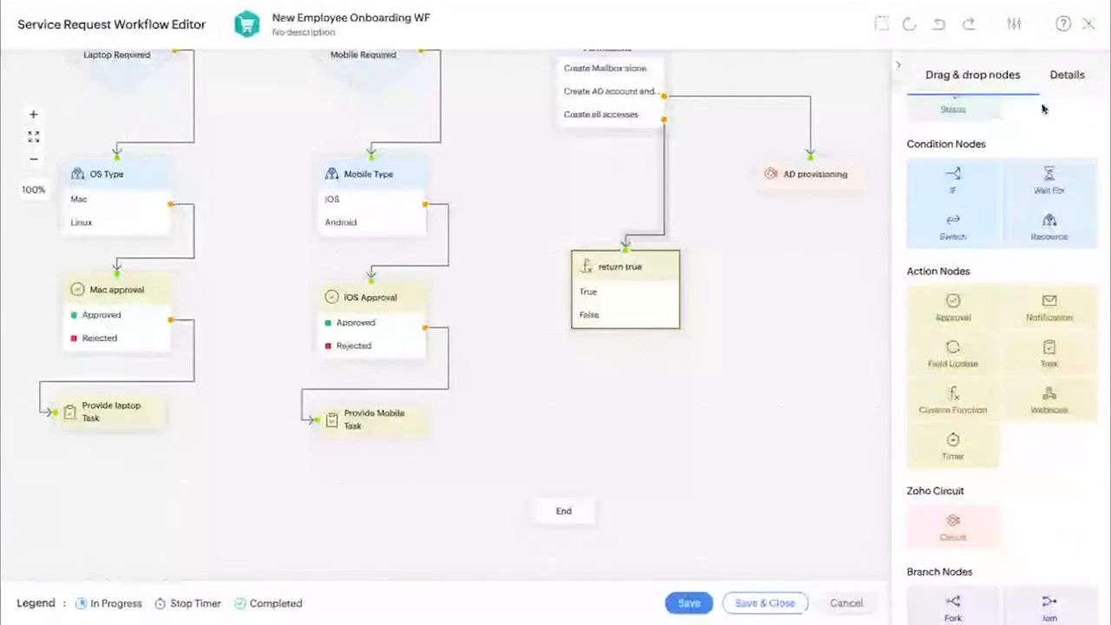
Step: Close the onboarding workflow editor without saving and switch the workflow list from Service Request to Incident
{"action": "left_click", "coordinate": [1089, 24]}
{"action": "left_click", "coordinate": [672, 348]}
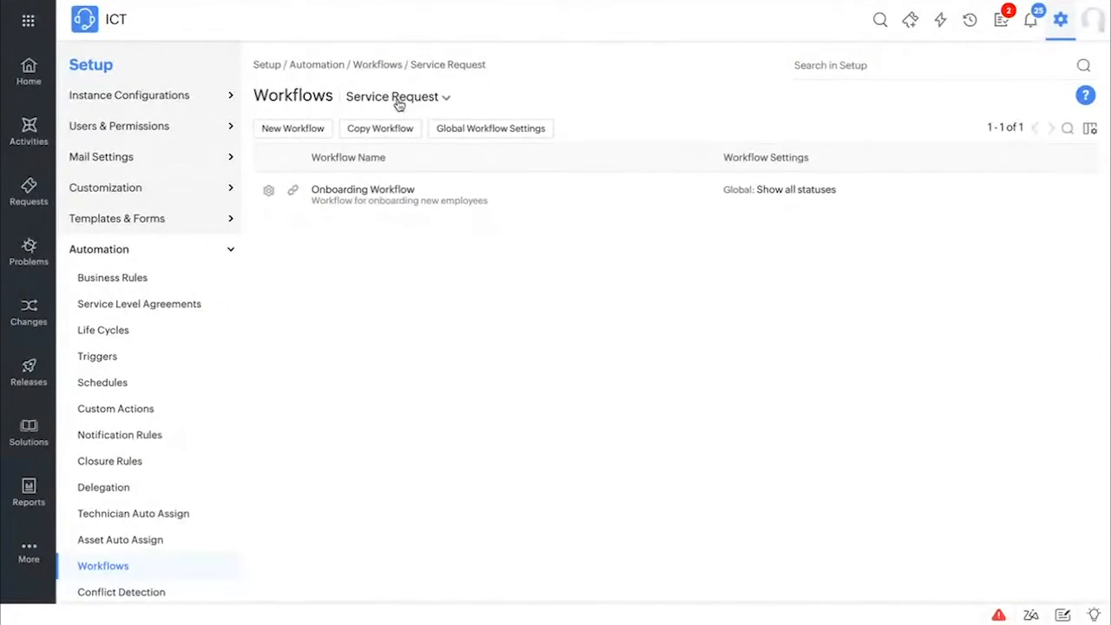
{"action": "left_click", "coordinate": [398, 101]}
{"action": "left_click", "coordinate": [397, 127]}
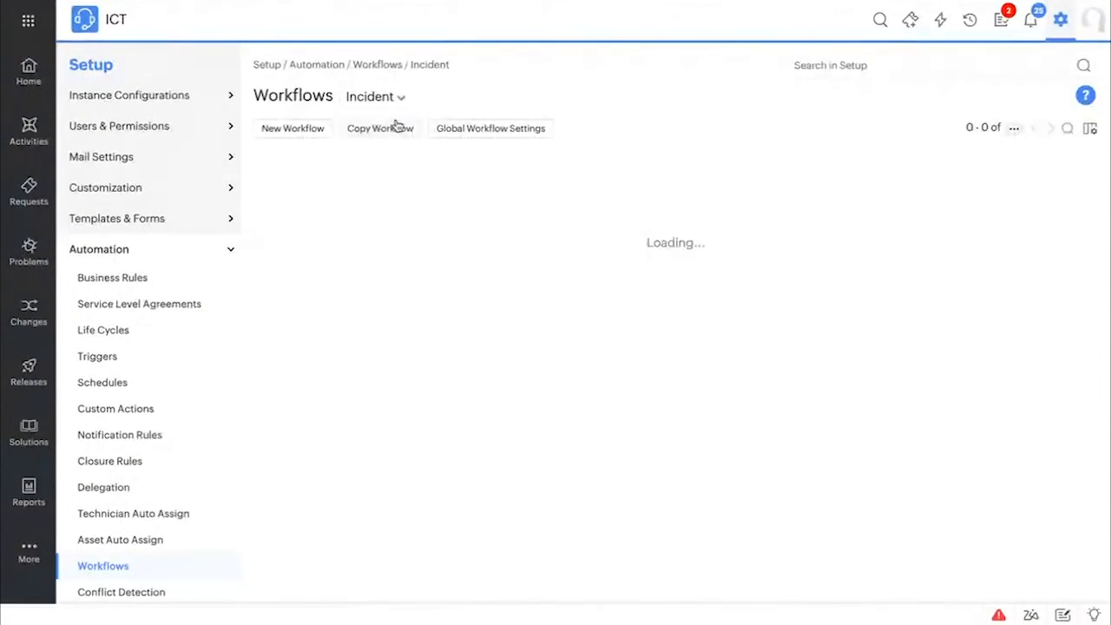
Step: Create a new incident workflow named "Major inc wf" and continue to its editor
{"action": "left_click", "coordinate": [305, 131]}
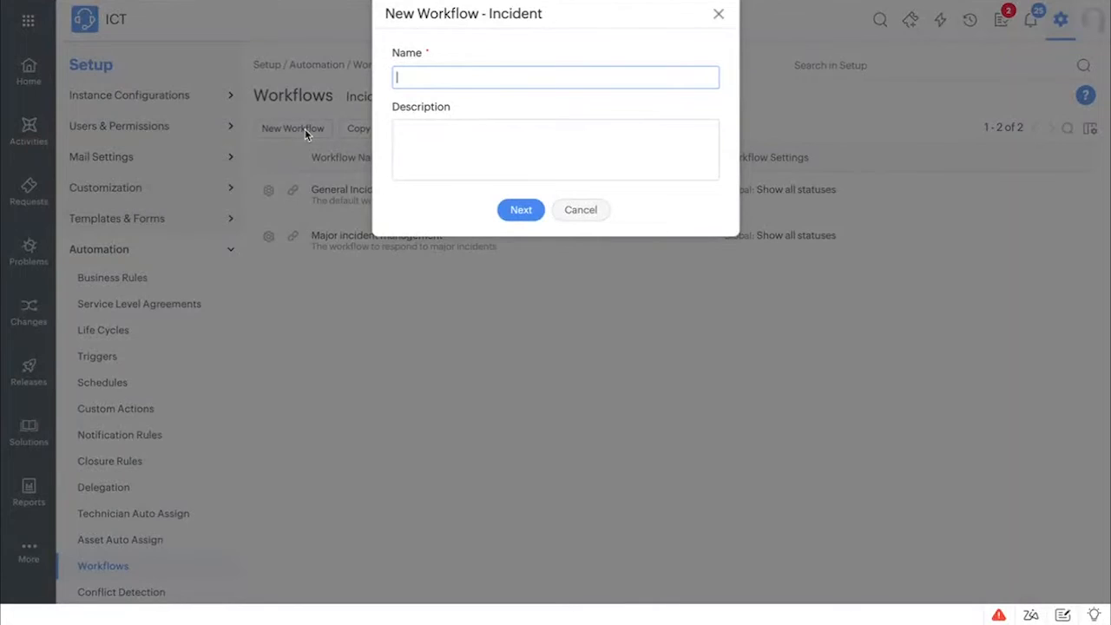
{"action": "type", "text": "Major inc wf"}
{"action": "left_click", "coordinate": [521, 210]}
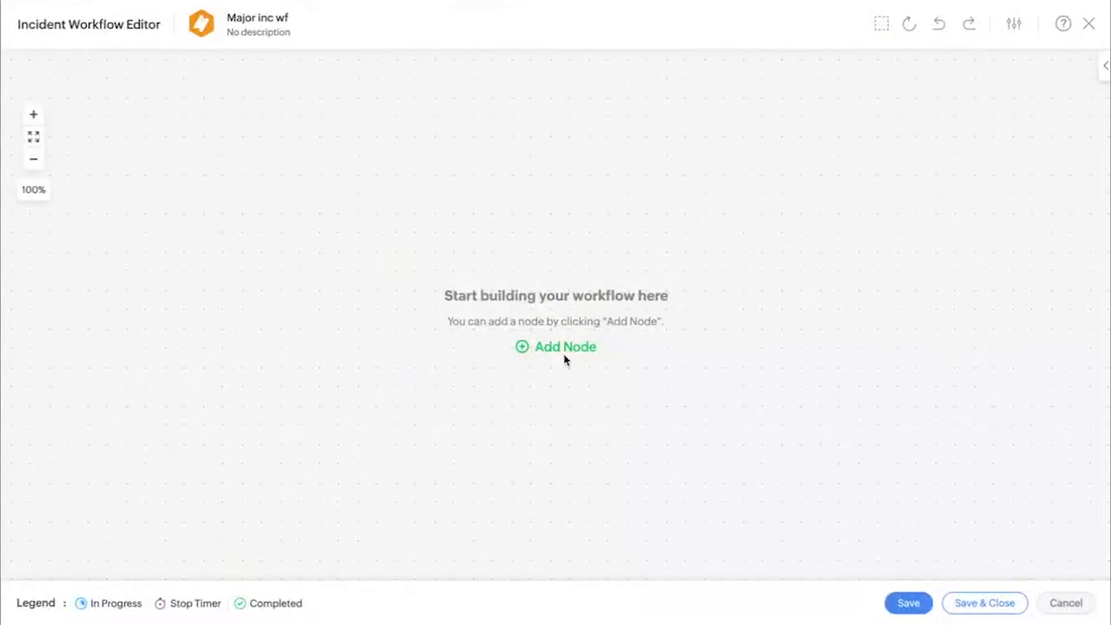
Step: Add the Open status as the first node of the empty workflow
{"action": "left_click", "coordinate": [564, 348]}
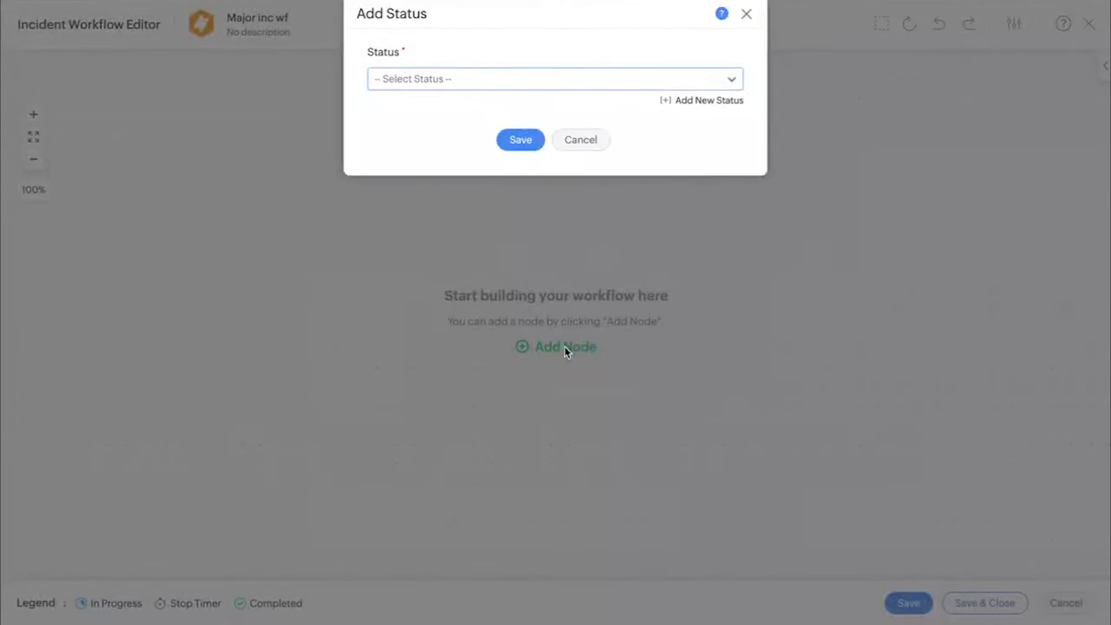
{"action": "left_click", "coordinate": [472, 85]}
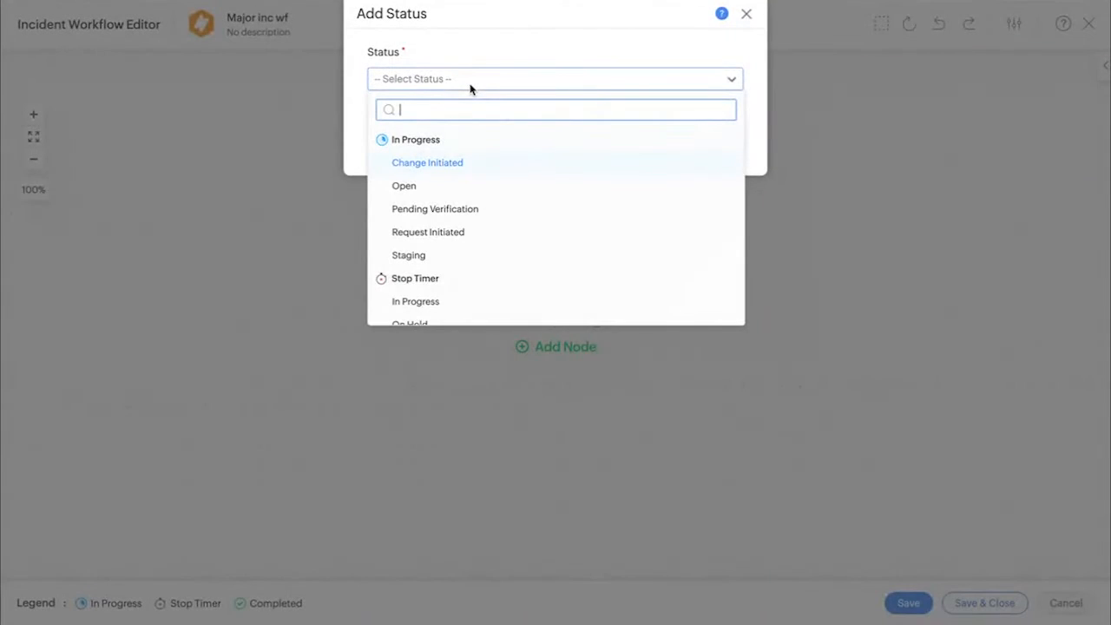
{"action": "left_click", "coordinate": [441, 185]}
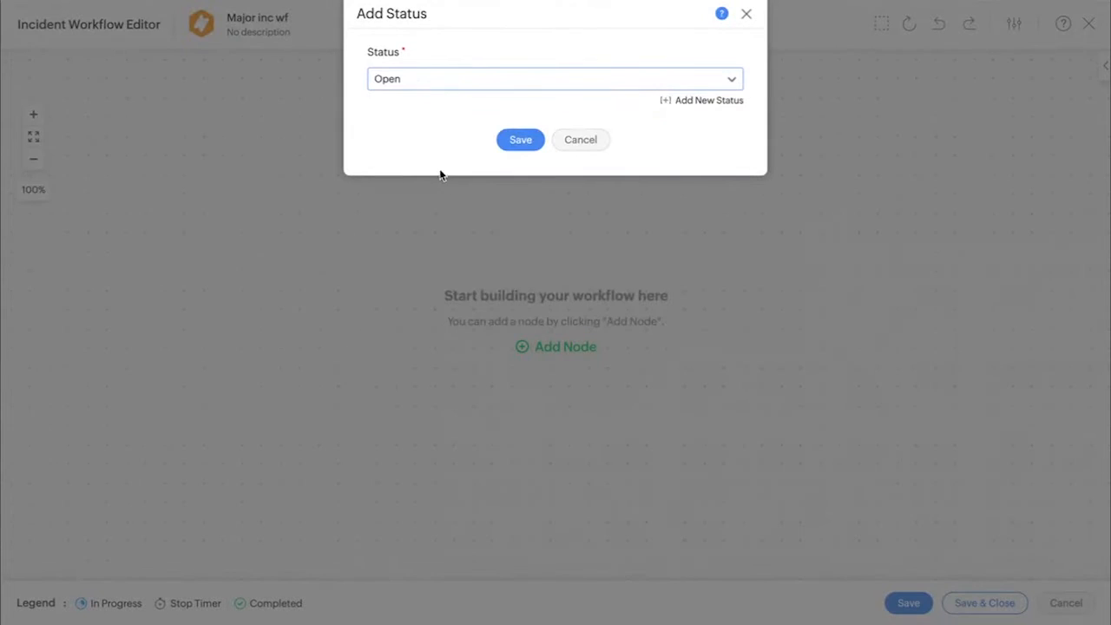
{"action": "left_click", "coordinate": [521, 139]}
Step: Examine the flow, condition, action, circuit and branch node types available for incident workflows, and leave the editor without saving
{"action": "left_click", "coordinate": [807, 181]}
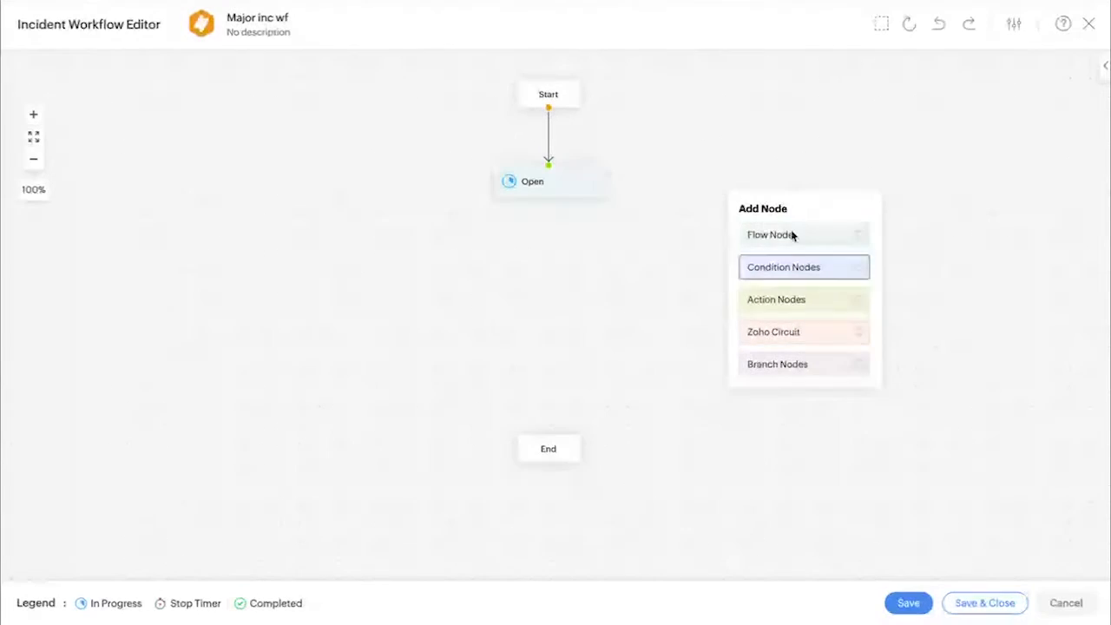
{"action": "left_click", "coordinate": [789, 152]}
{"action": "left_click", "coordinate": [1106, 77]}
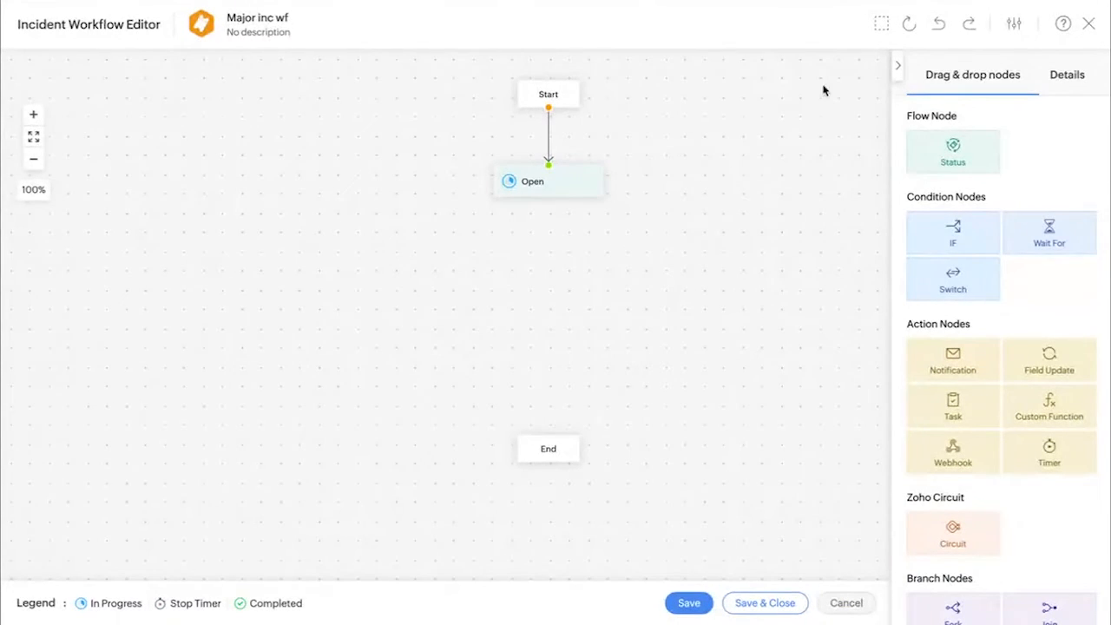
{"action": "left_click", "coordinate": [897, 66]}
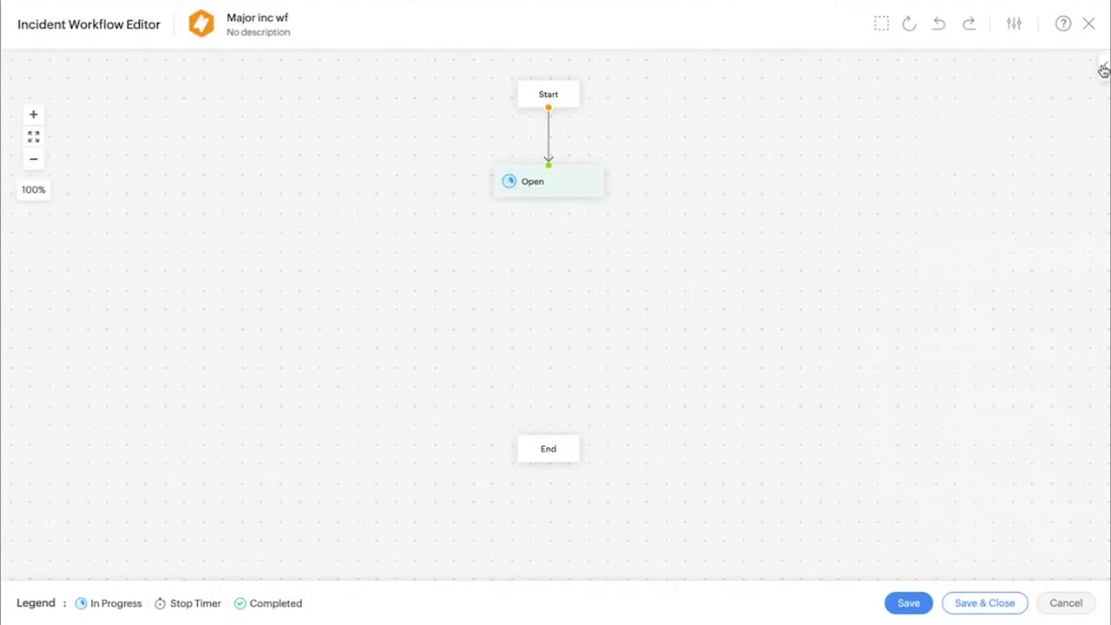
{"action": "left_click", "coordinate": [1104, 71]}
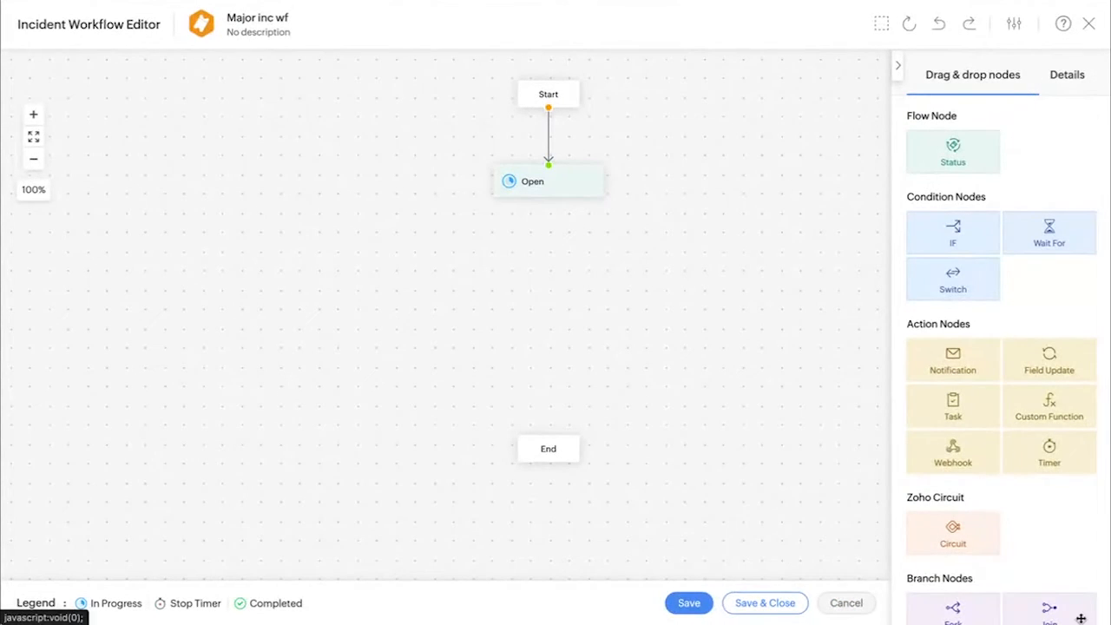
{"action": "scroll", "coordinate": [999, 293], "scroll_direction": "down", "scroll_amount": 1}
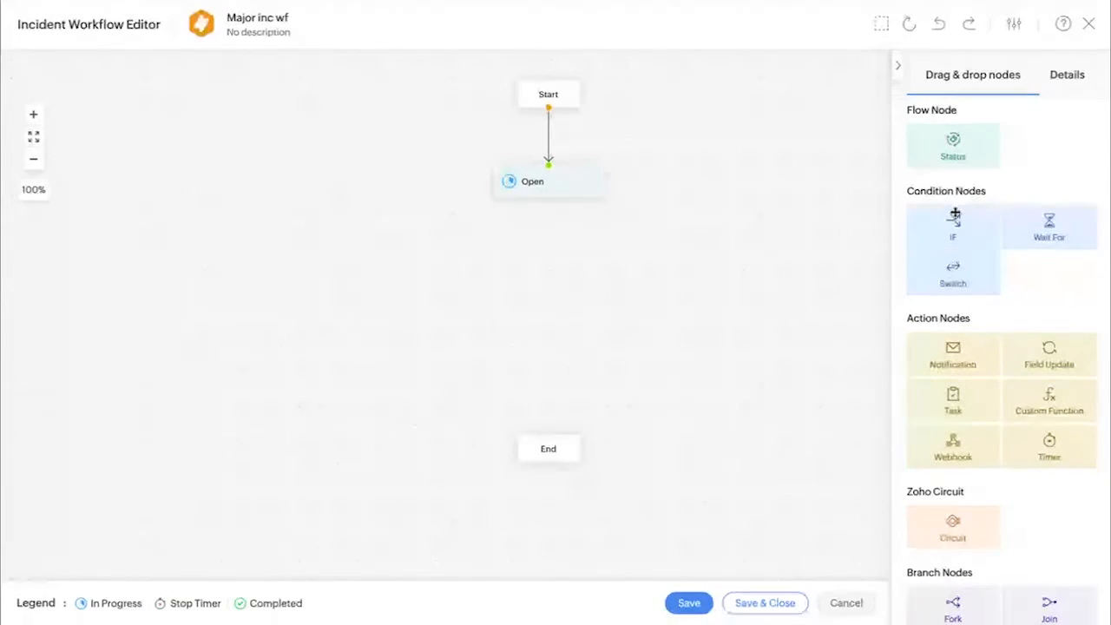
{"action": "left_click", "coordinate": [1090, 23]}
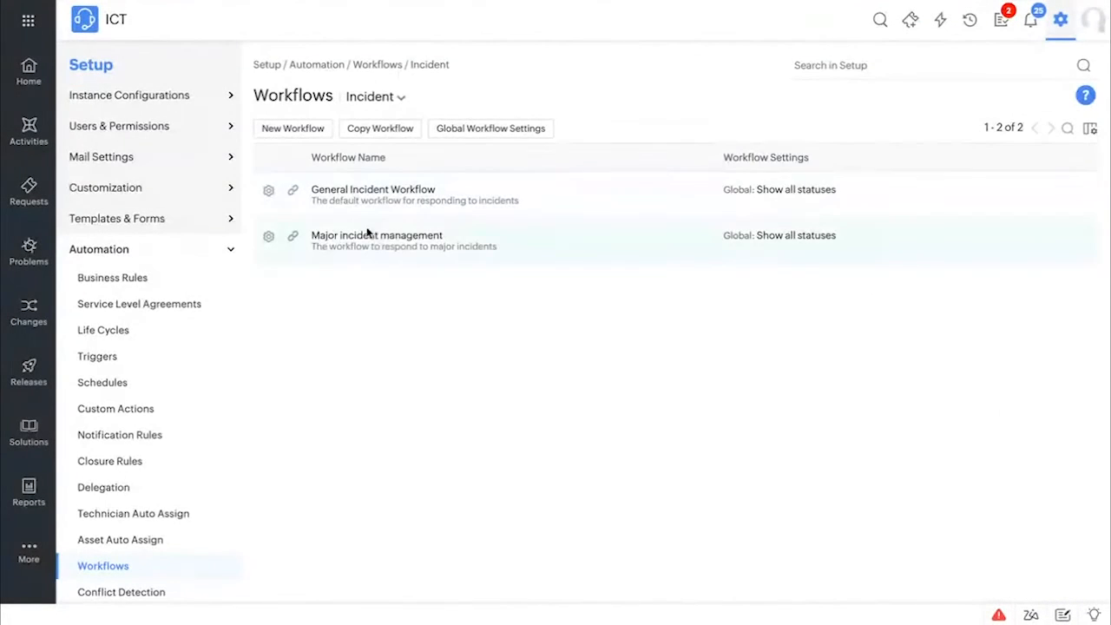
Step: Align Start above Open in the Major incident management workflow, review its Priority branches down to End, and close it discarding the changes
{"action": "left_click", "coordinate": [367, 241]}
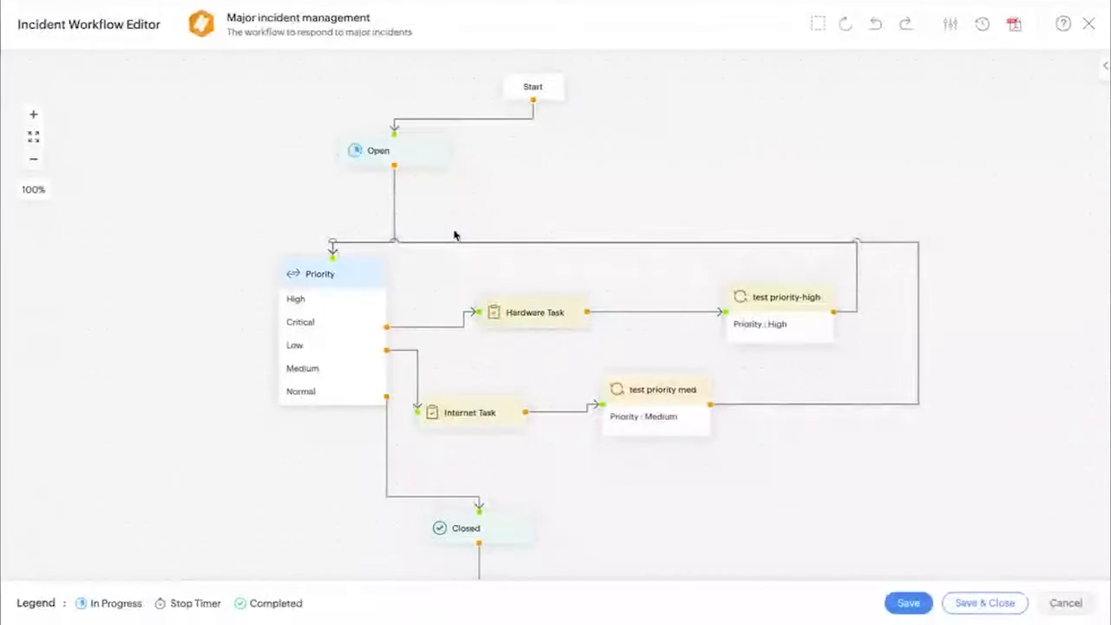
{"action": "left_click_drag", "start_coordinate": [533, 83], "coordinate": [393, 81]}
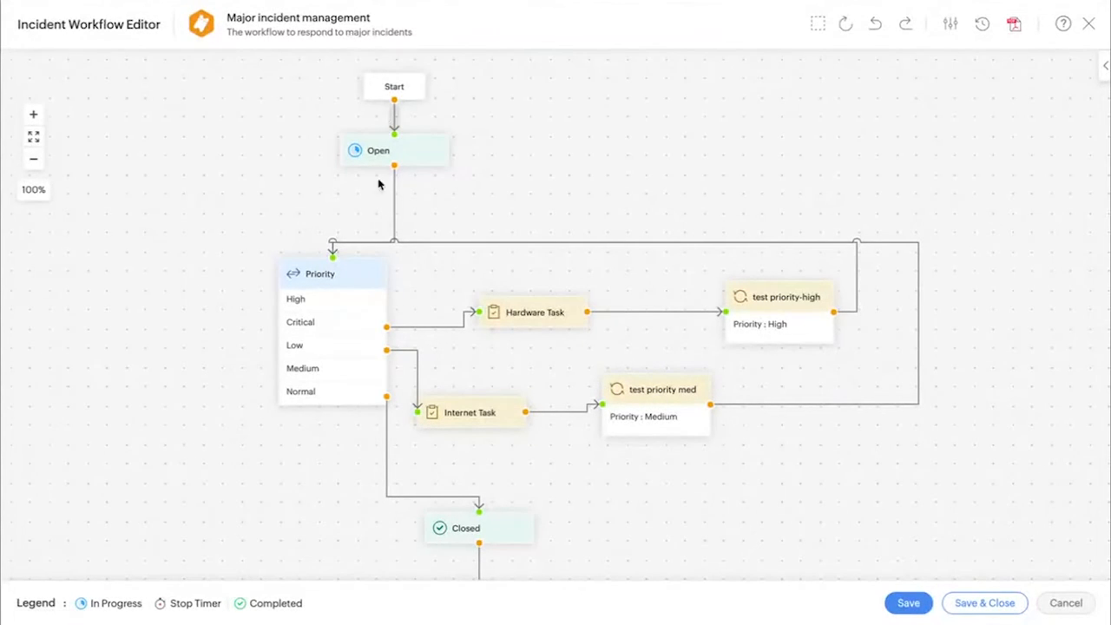
{"action": "scroll", "coordinate": [358, 374], "scroll_direction": "down", "scroll_amount": 2}
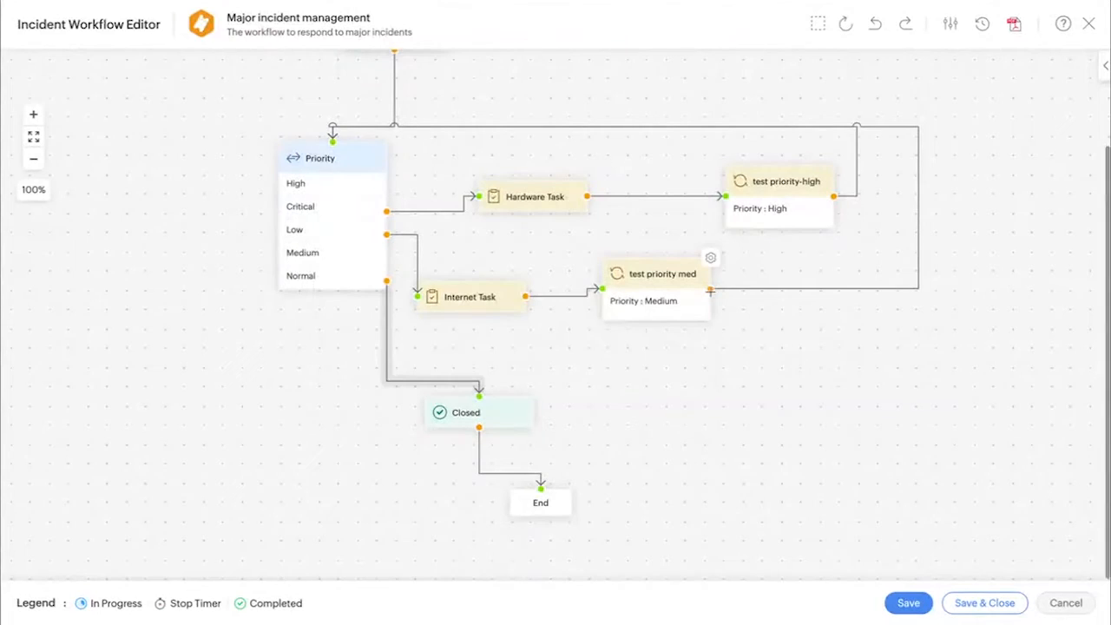
{"action": "scroll", "coordinate": [653, 297], "scroll_direction": "up", "scroll_amount": 2}
{"action": "left_click", "coordinate": [1090, 24]}
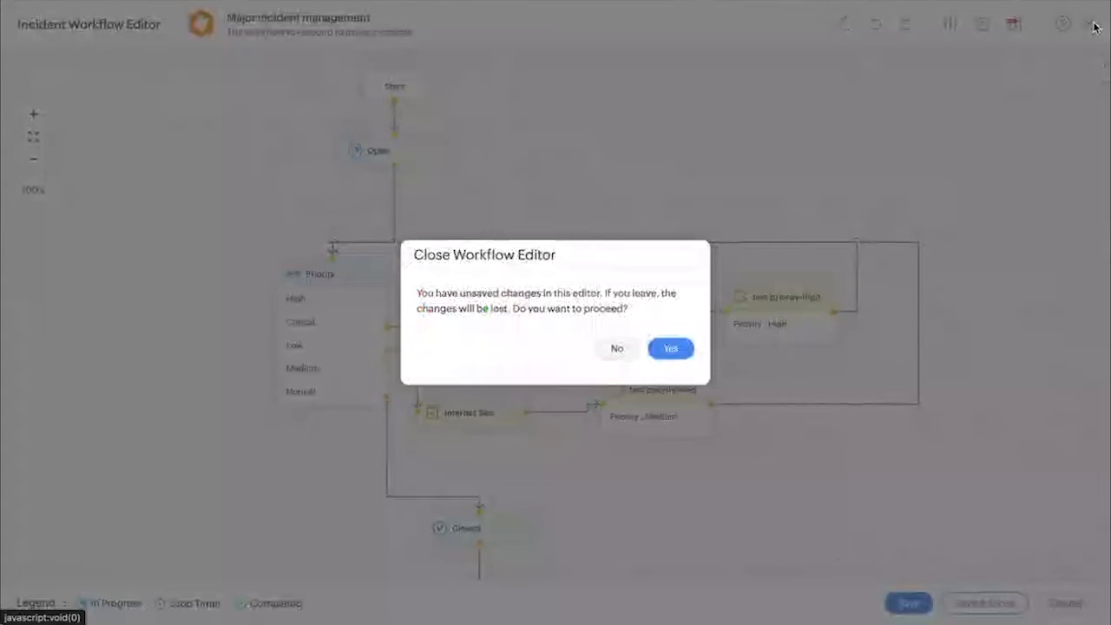
{"action": "left_click", "coordinate": [679, 348]}
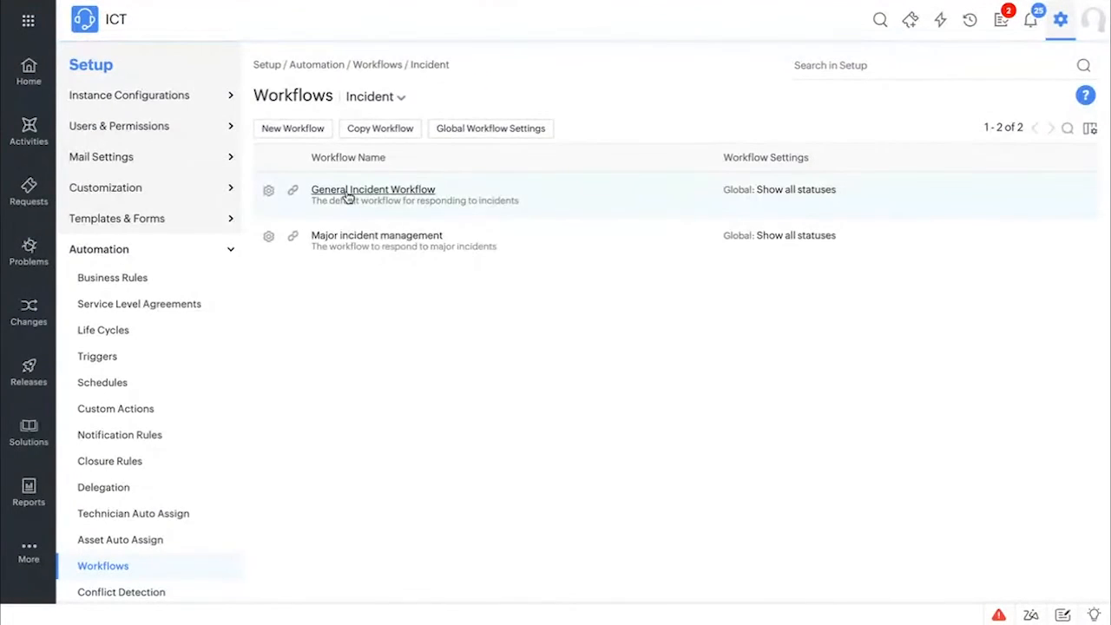
Step: Open the General Incident Workflow and inspect the Wait For Category node's Based on Conditions settings without saving any edit
{"action": "left_click", "coordinate": [348, 194]}
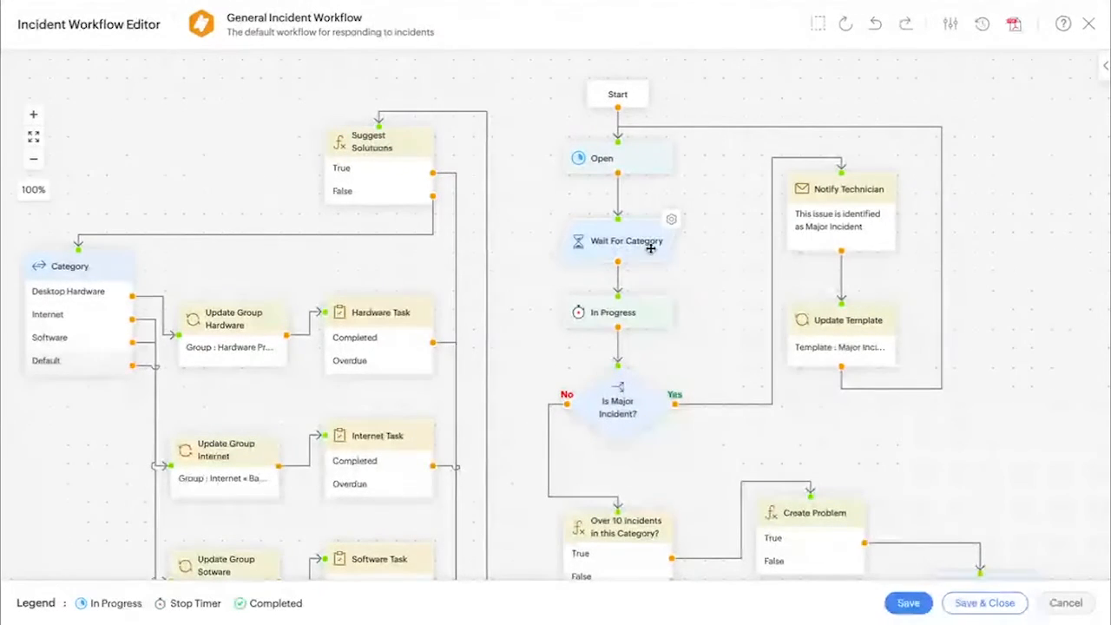
{"action": "left_click", "coordinate": [1108, 68]}
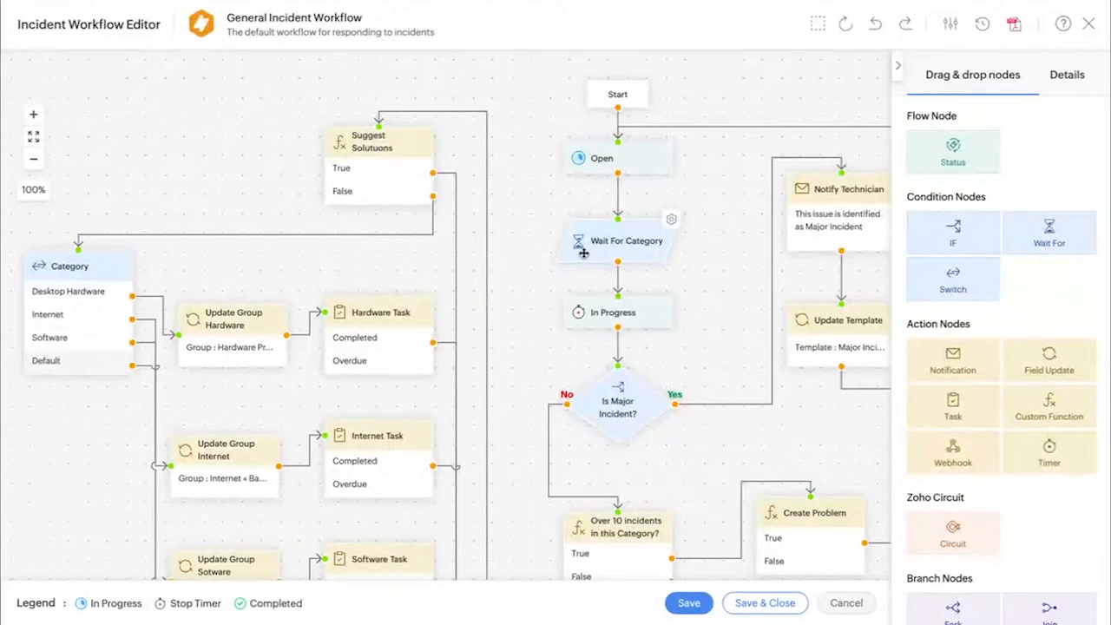
{"action": "left_click", "coordinate": [673, 221]}
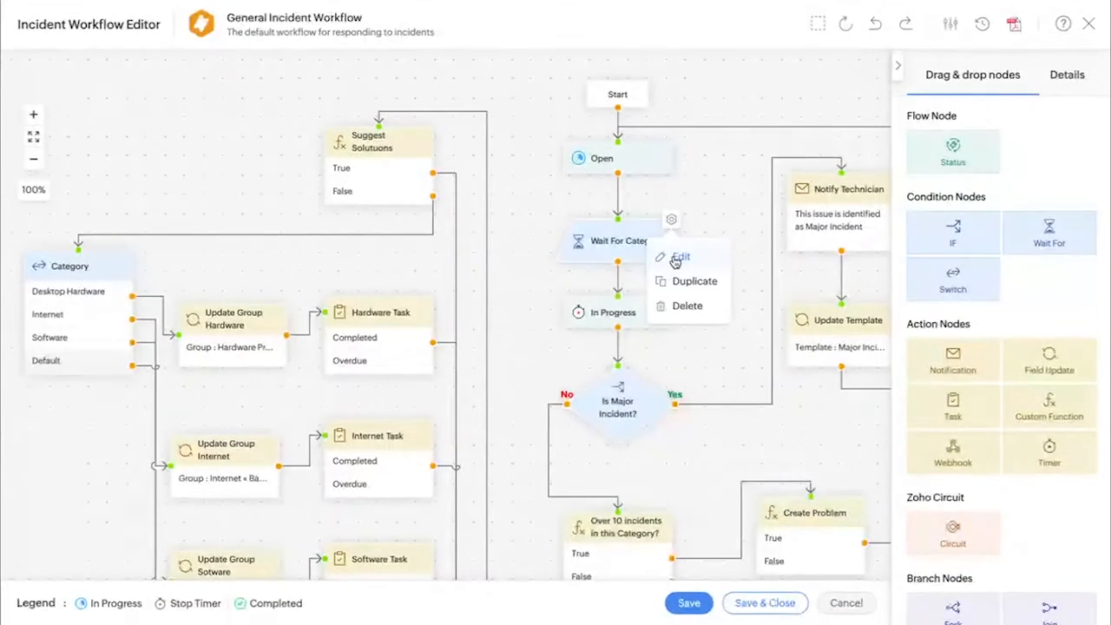
{"action": "left_click", "coordinate": [679, 257]}
{"action": "left_click", "coordinate": [441, 62]}
{"action": "left_click", "coordinate": [207, 137]}
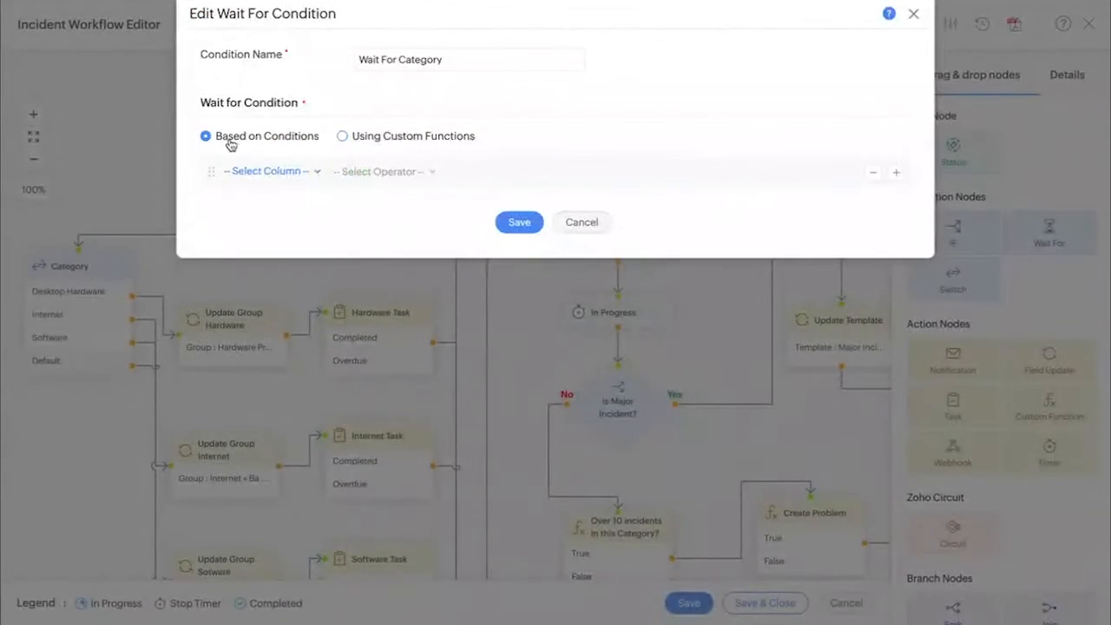
{"action": "left_click", "coordinate": [580, 222]}
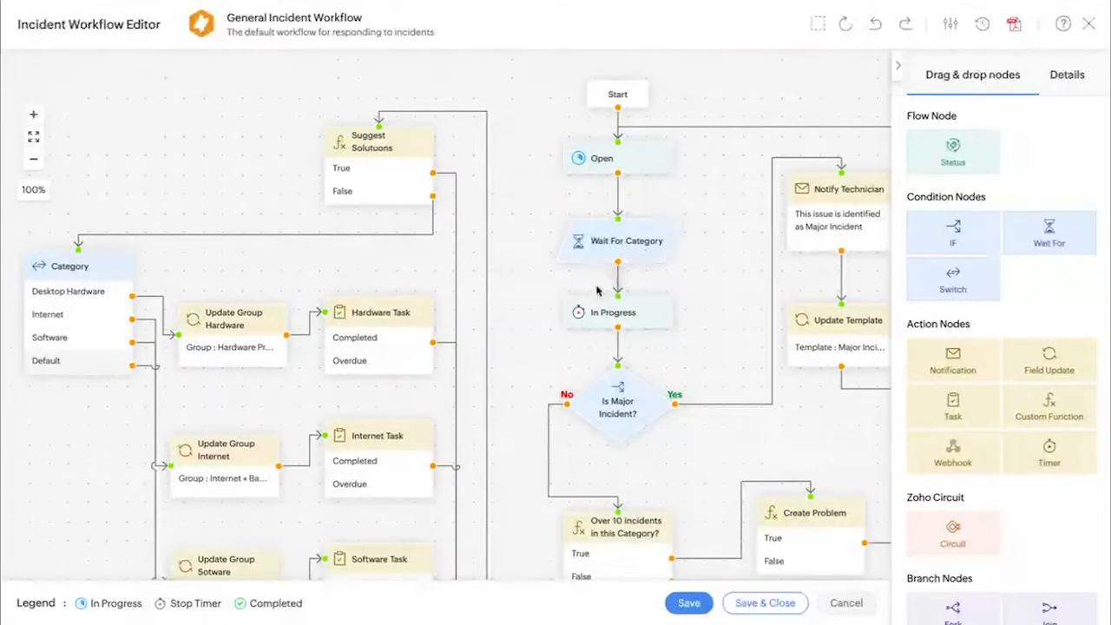
Step: Examine the Is Major Incident? branches with the Notify Technician and Update Template loop, and close the workflow
{"action": "scroll", "coordinate": [614, 310], "scroll_direction": "down", "scroll_amount": 1}
{"action": "scroll", "coordinate": [615, 310], "scroll_direction": "down", "scroll_amount": 2}
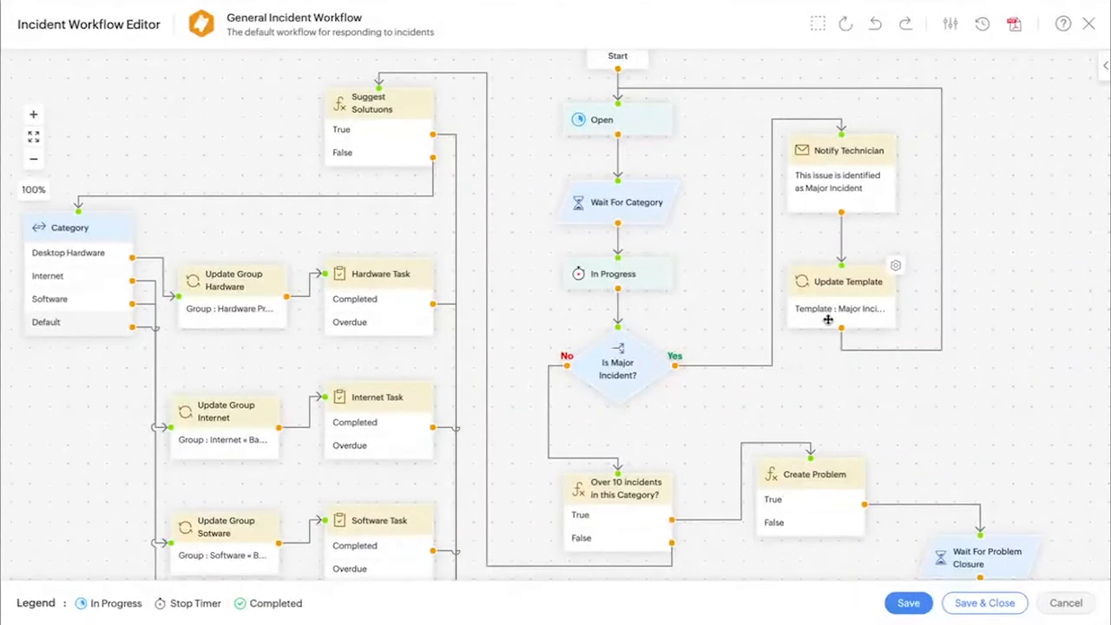
{"action": "scroll", "coordinate": [731, 322], "scroll_direction": "up", "scroll_amount": 1}
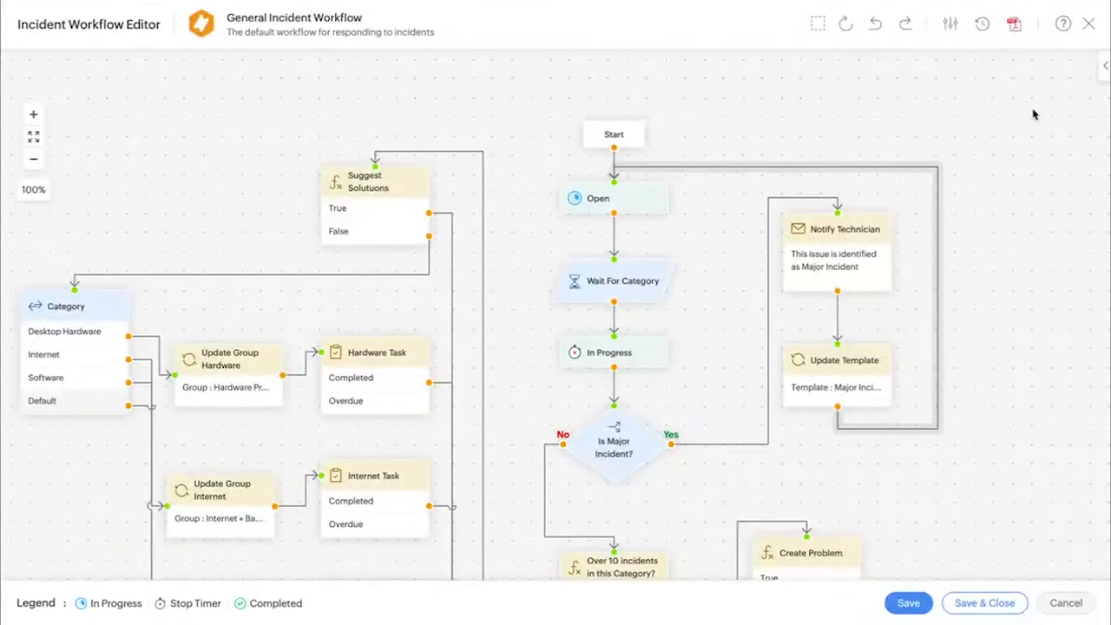
{"action": "left_click", "coordinate": [1089, 24]}
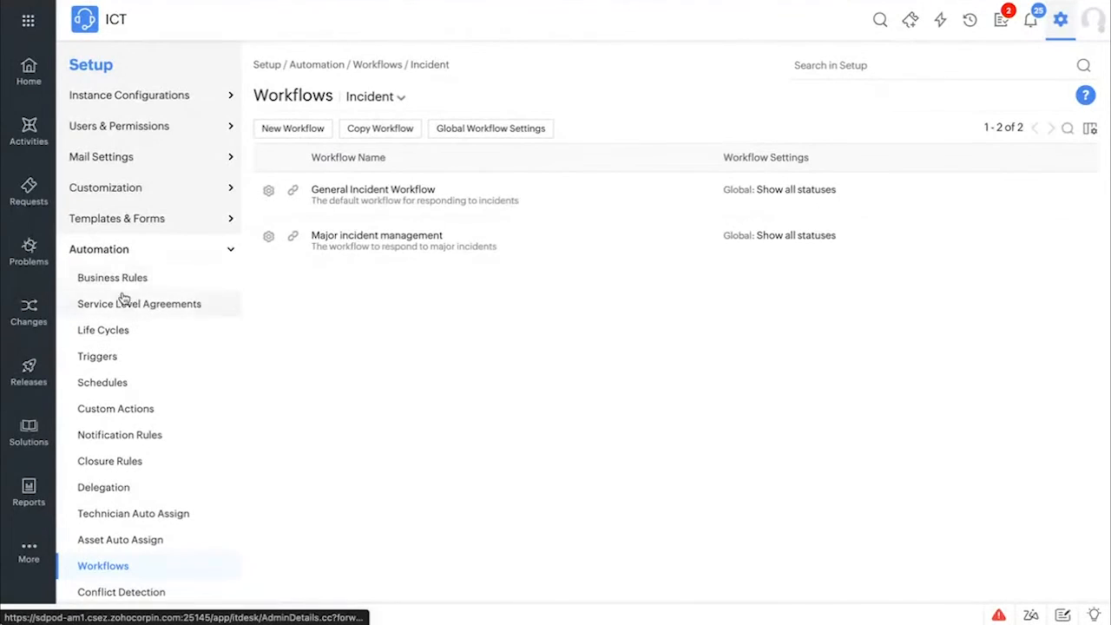
Step: Open the Default Request incident template and view the workflows and life cycles that can be assigned to it
{"action": "left_click", "coordinate": [113, 223]}
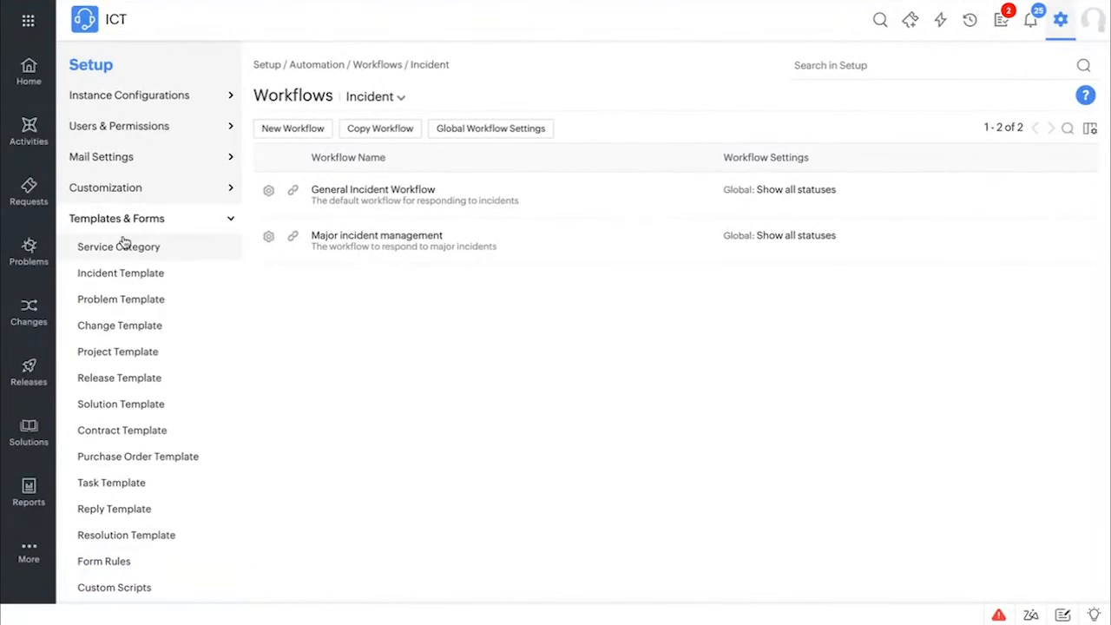
{"action": "left_click", "coordinate": [122, 274]}
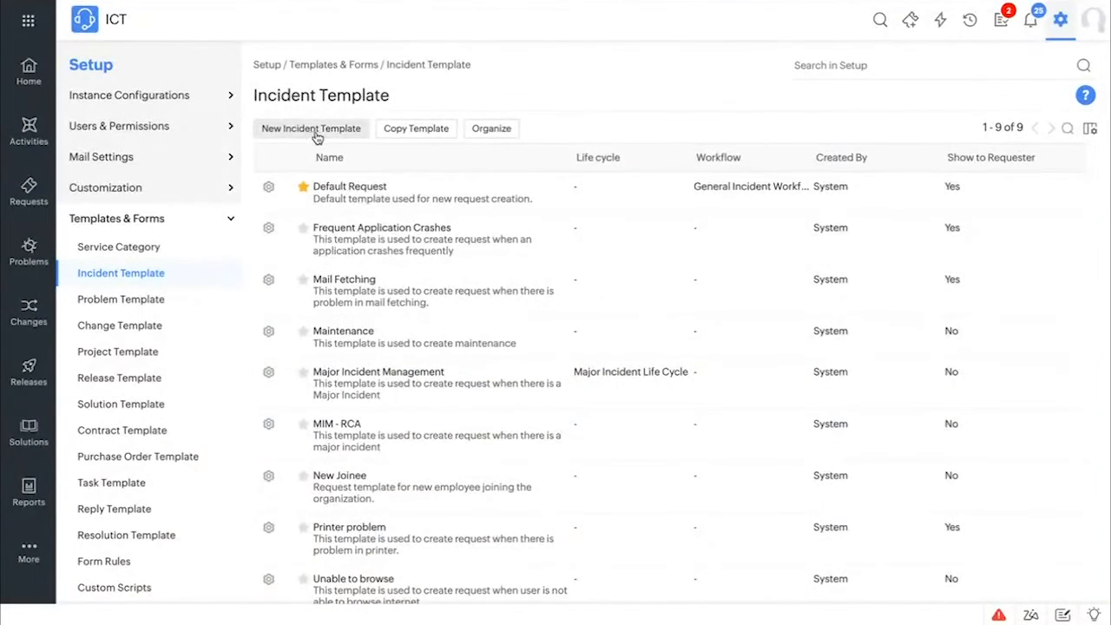
{"action": "left_click", "coordinate": [350, 187]}
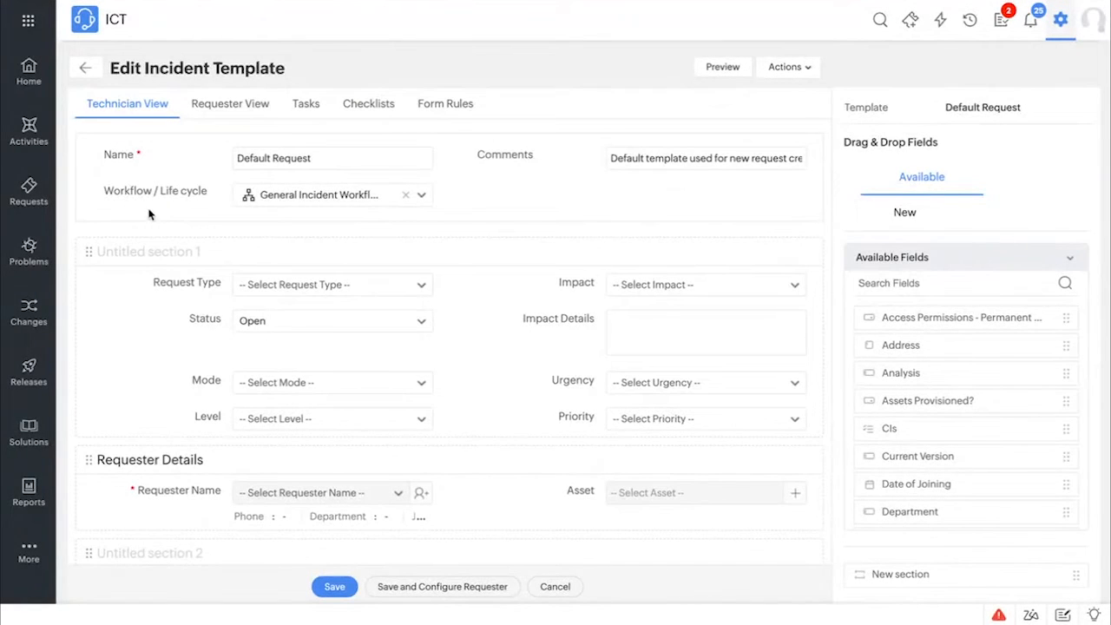
{"action": "left_click", "coordinate": [289, 198]}
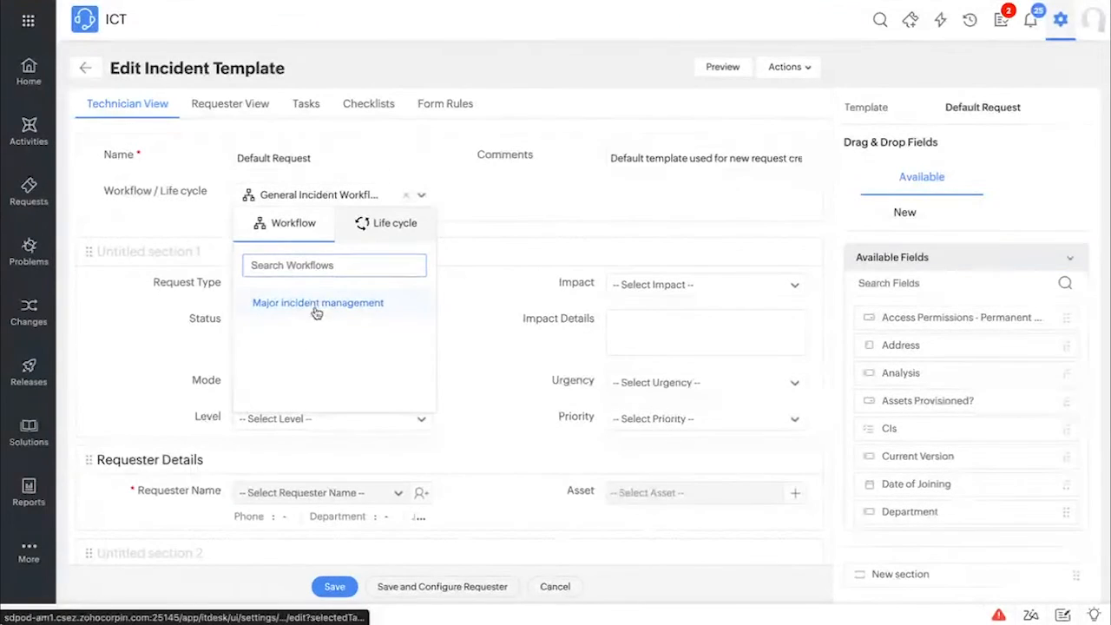
{"action": "left_click", "coordinate": [380, 224]}
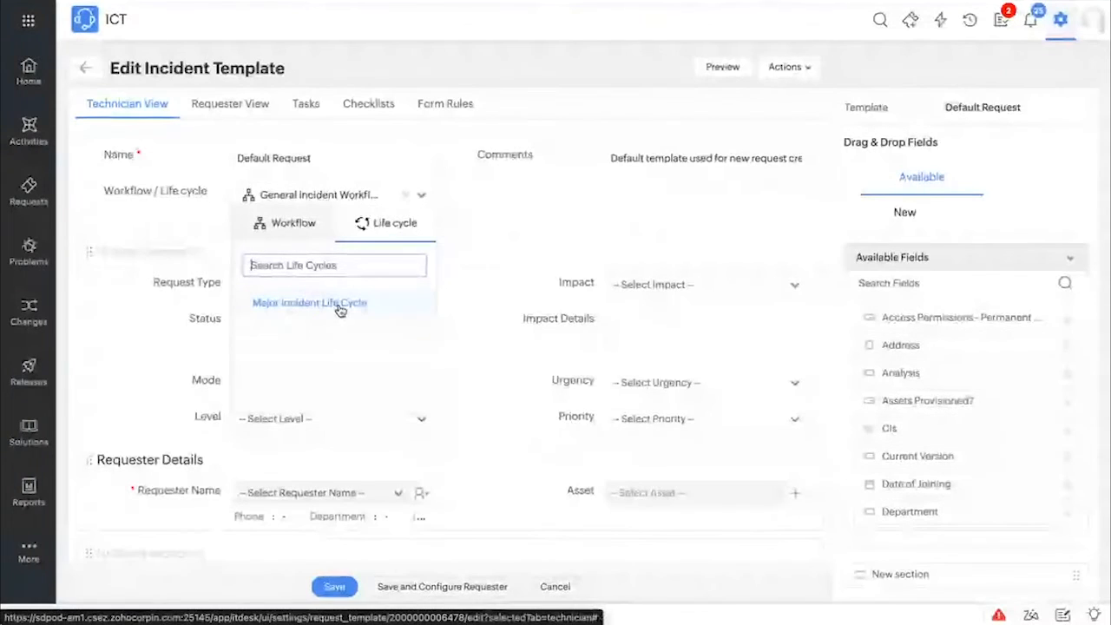
Step: Return to the incident workflows and review the General Incident Workflow from Start down to its lower nodes
{"action": "left_click", "coordinate": [1061, 29]}
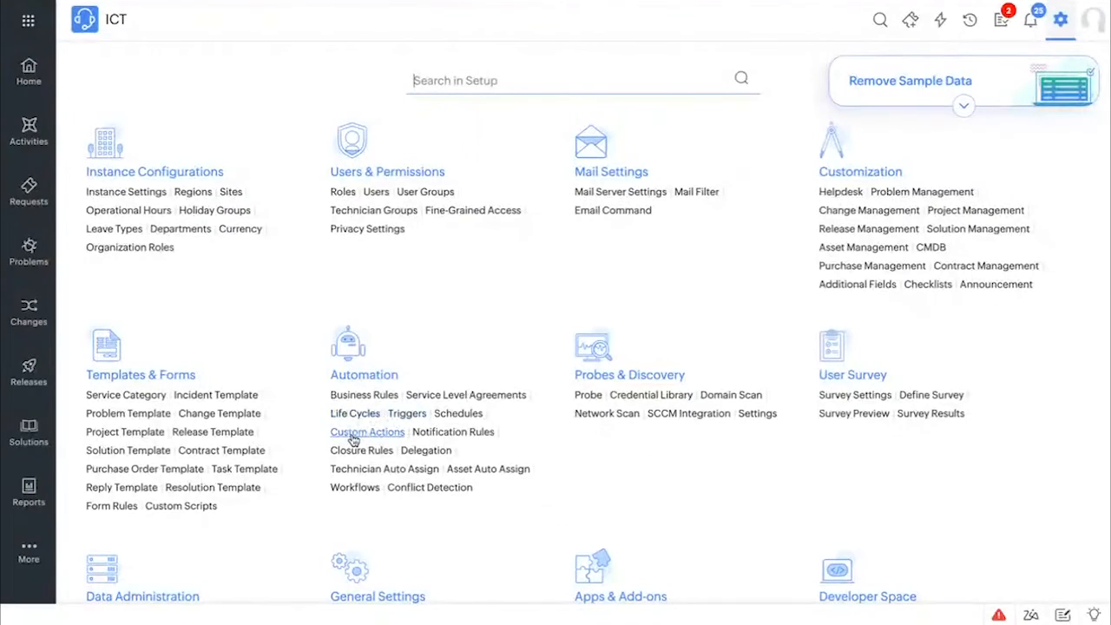
{"action": "left_click", "coordinate": [355, 488]}
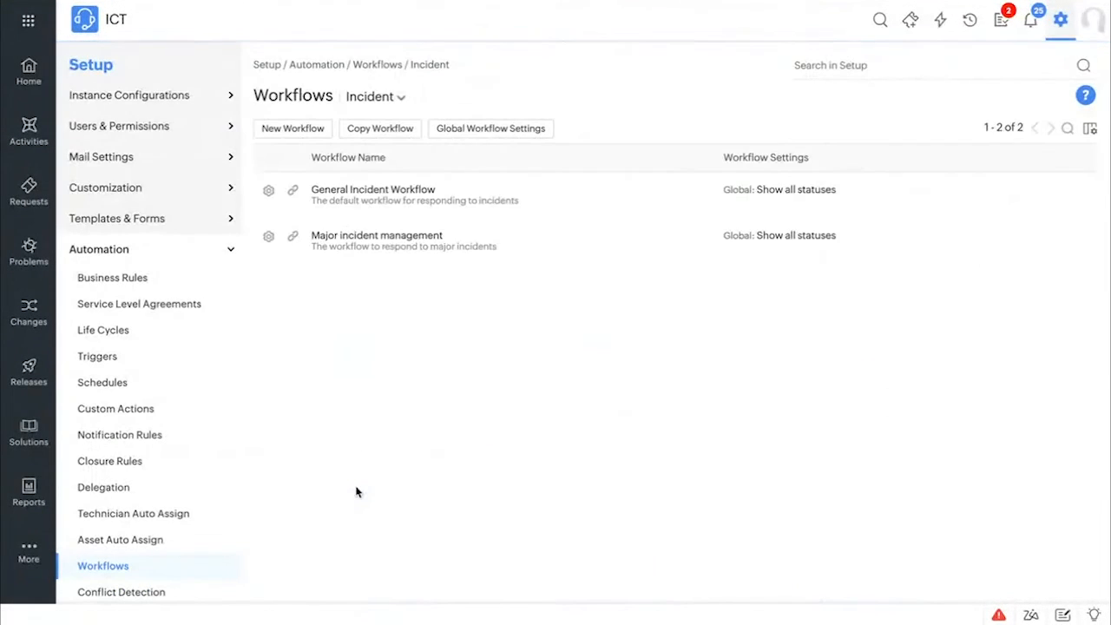
{"action": "left_click", "coordinate": [361, 194]}
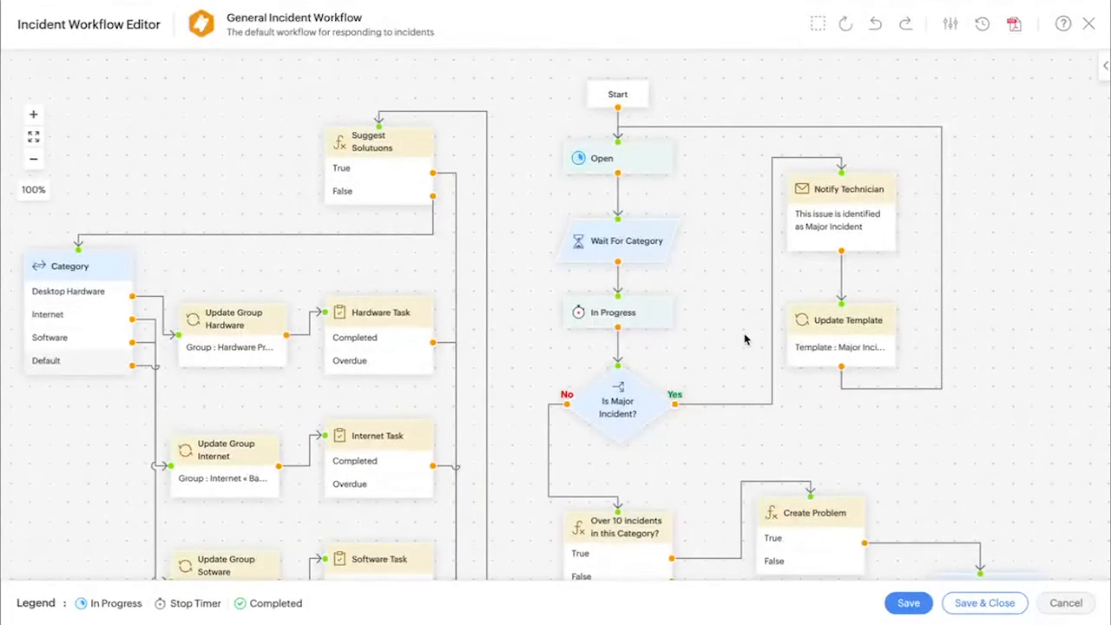
{"action": "scroll", "coordinate": [744, 337], "scroll_direction": "down", "scroll_amount": 2}
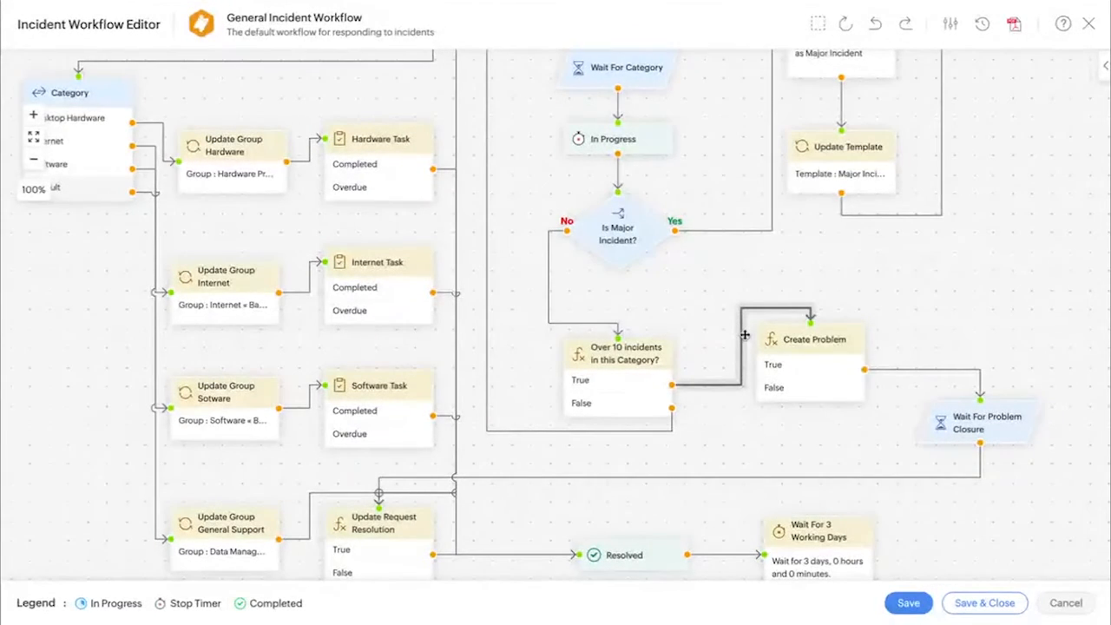
{"action": "scroll", "coordinate": [744, 334], "scroll_direction": "down", "scroll_amount": 3}
{"action": "scroll", "coordinate": [745, 334], "scroll_direction": "up", "scroll_amount": 4}
{"action": "scroll", "coordinate": [744, 335], "scroll_direction": "up", "scroll_amount": 3}
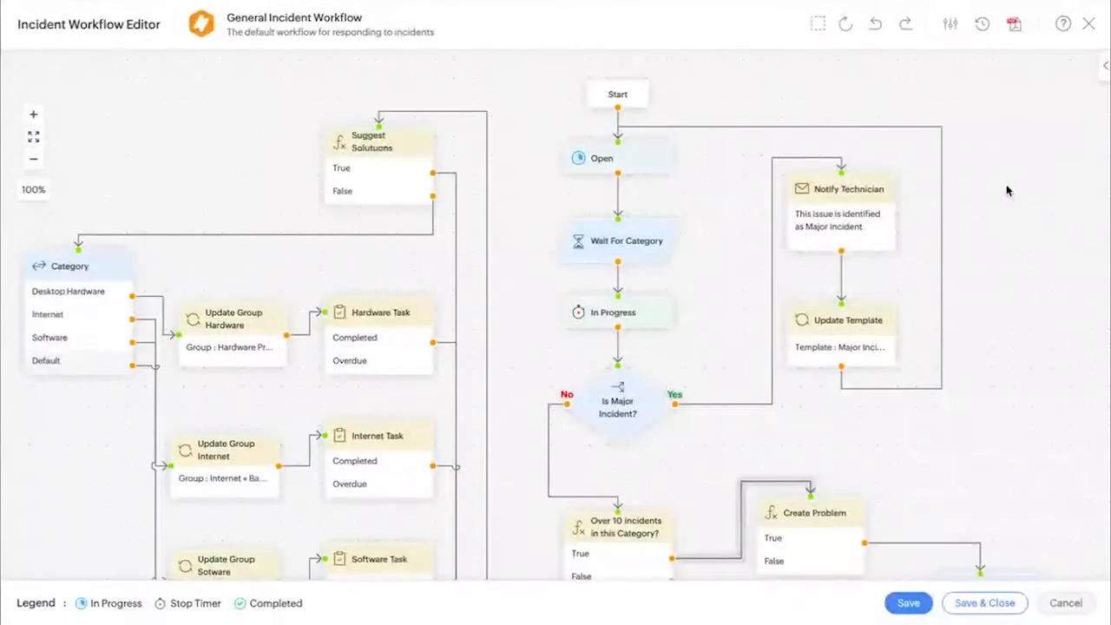
Step: Close the General Incident Workflow and switch the workflow list from Incident to Problem
{"action": "left_click", "coordinate": [1088, 32]}
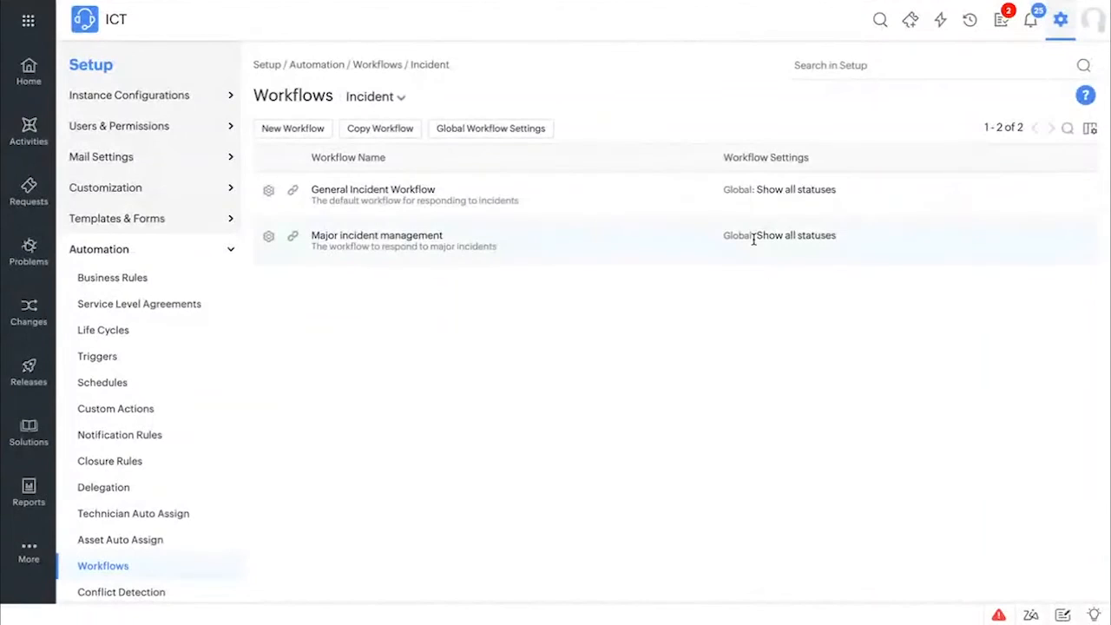
{"action": "left_click", "coordinate": [372, 96]}
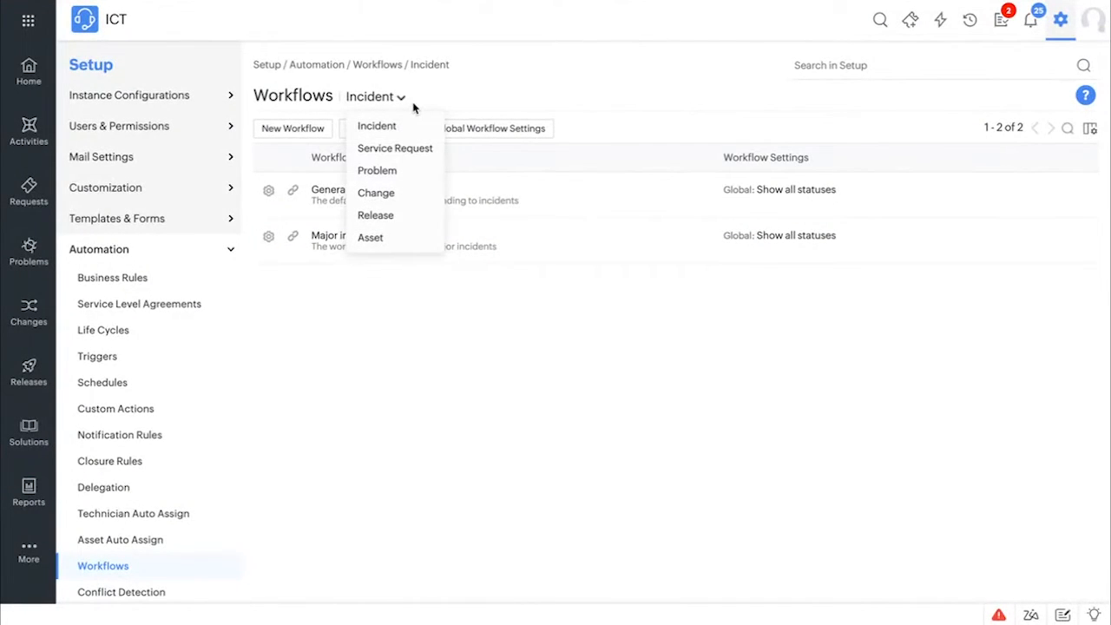
{"action": "left_click", "coordinate": [385, 172]}
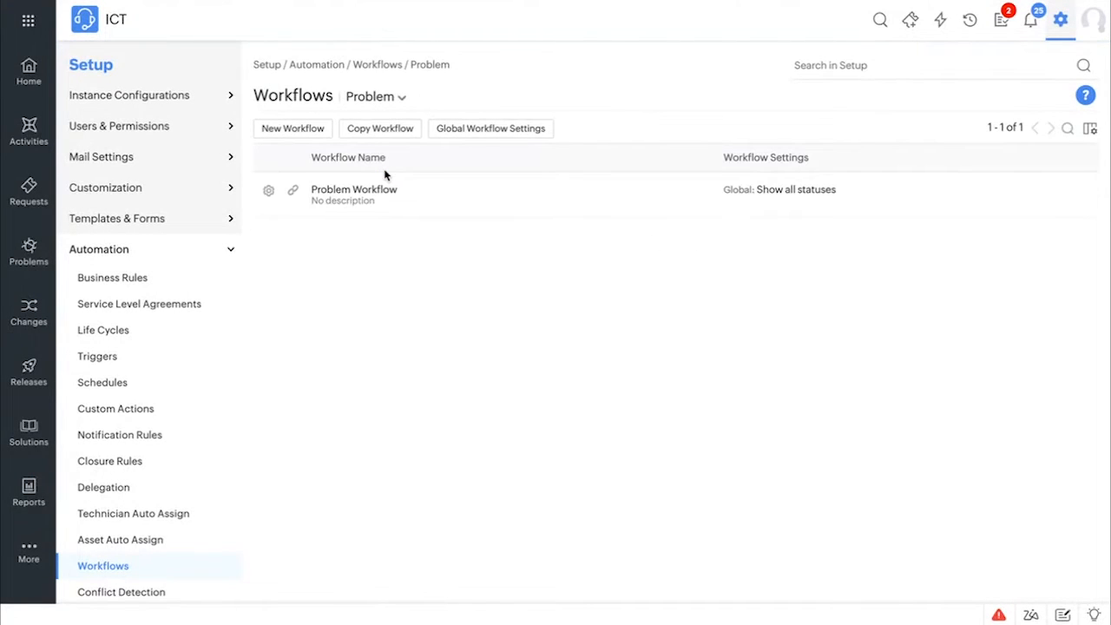
Step: Open the Problem Workflow, view the node types available for building it, and close the editor
{"action": "left_click", "coordinate": [370, 188]}
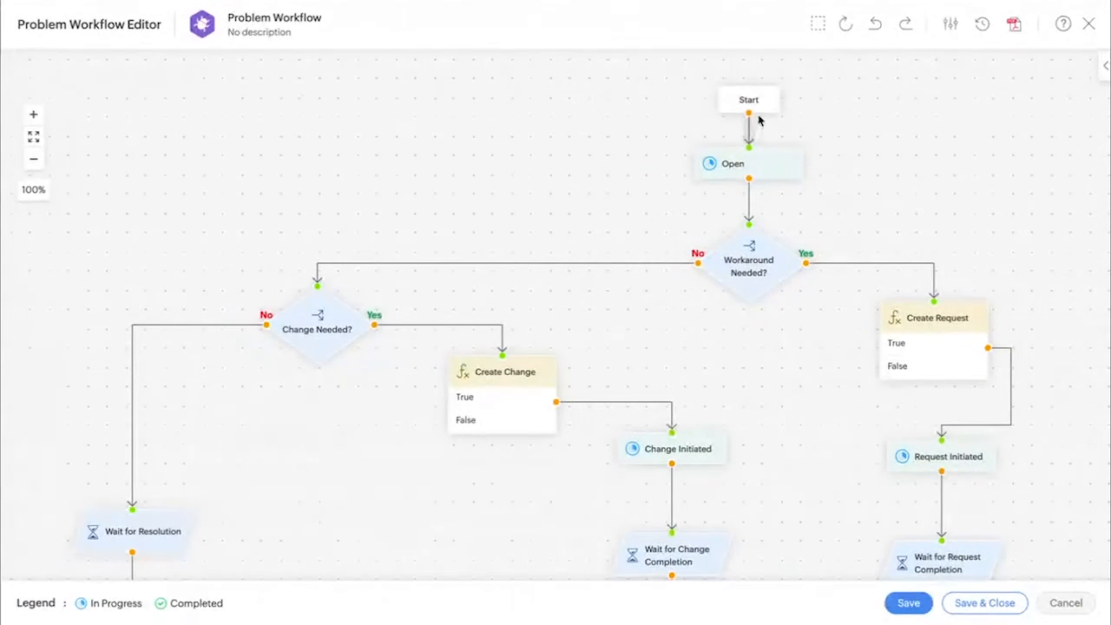
{"action": "left_click", "coordinate": [1104, 67]}
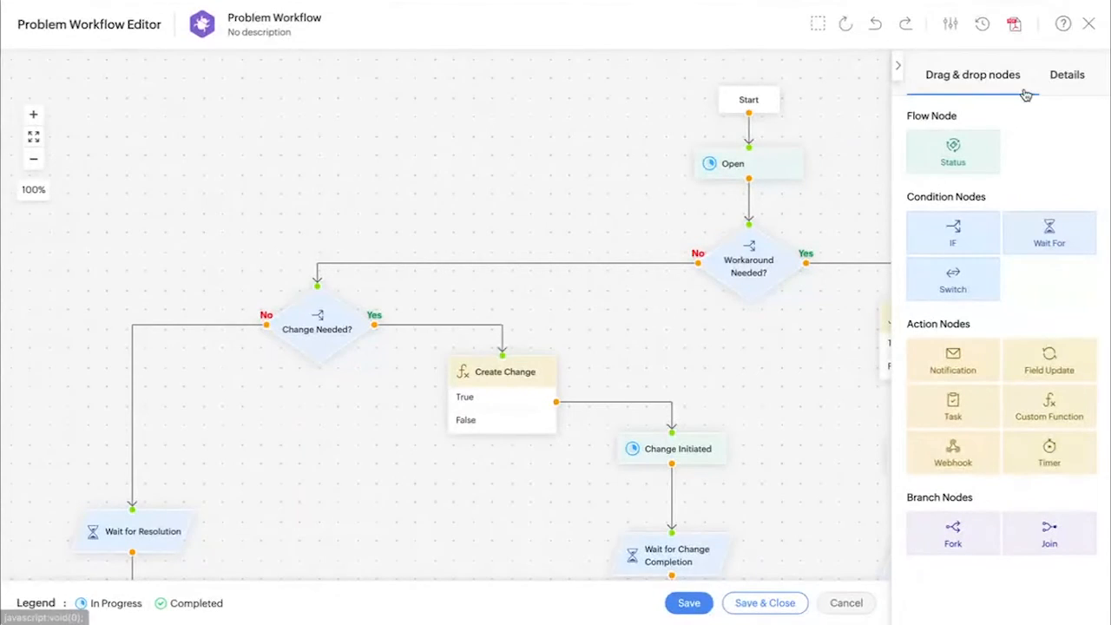
{"action": "left_click", "coordinate": [1089, 24]}
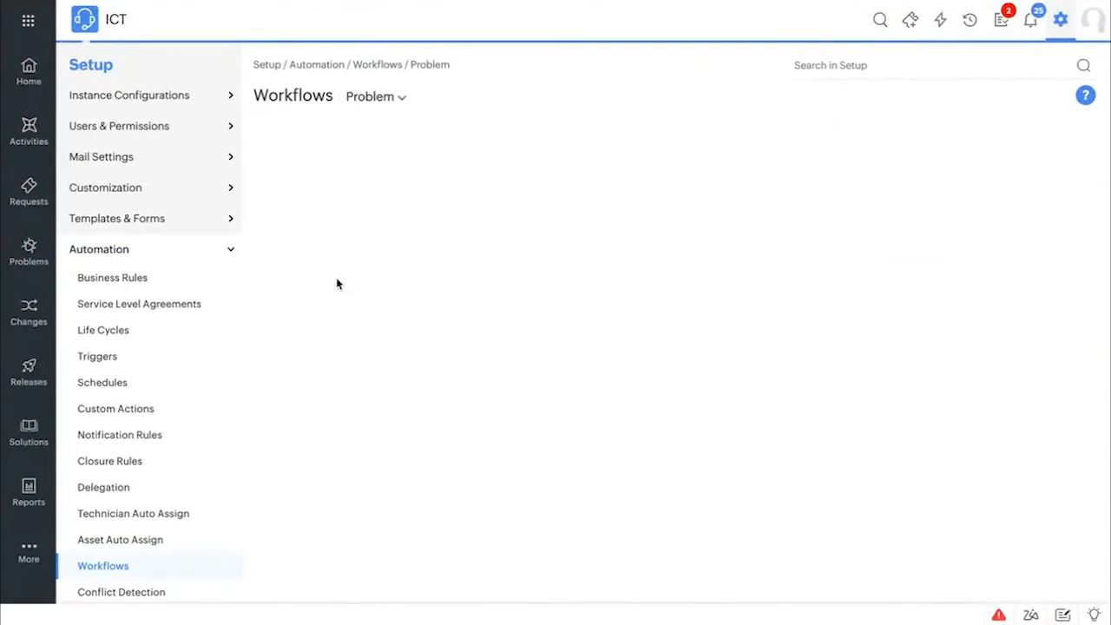
{"action": "left_click", "coordinate": [371, 97]}
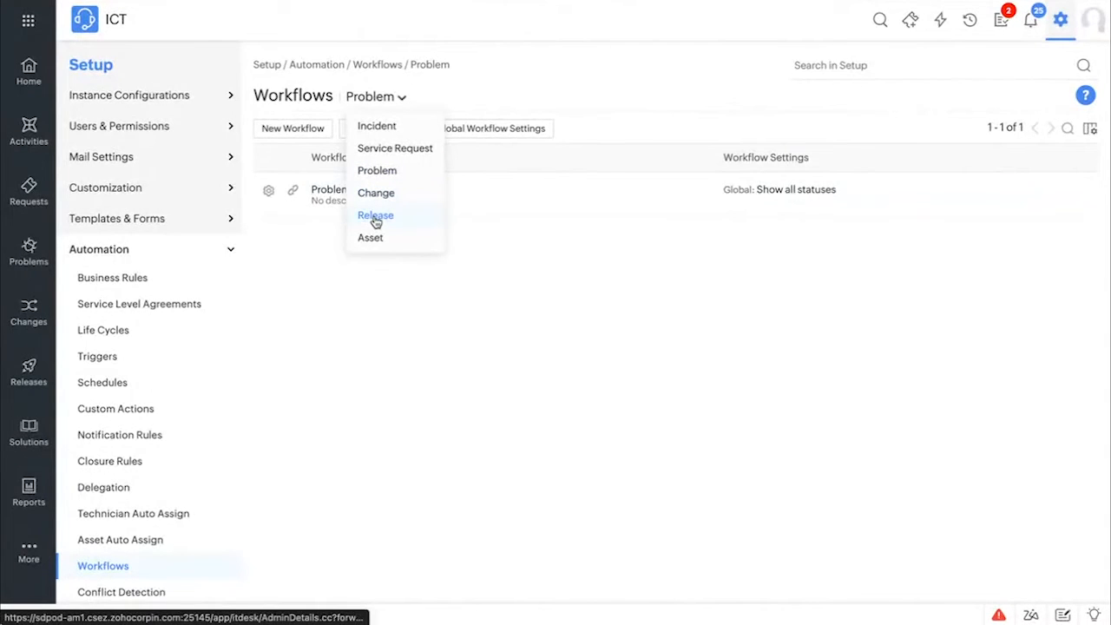
Step: Reopen the Problem Workflow and examine its Workaround Needed? and Change Needed? branches with the Create Request and Create Change functions
{"action": "left_click", "coordinate": [333, 193]}
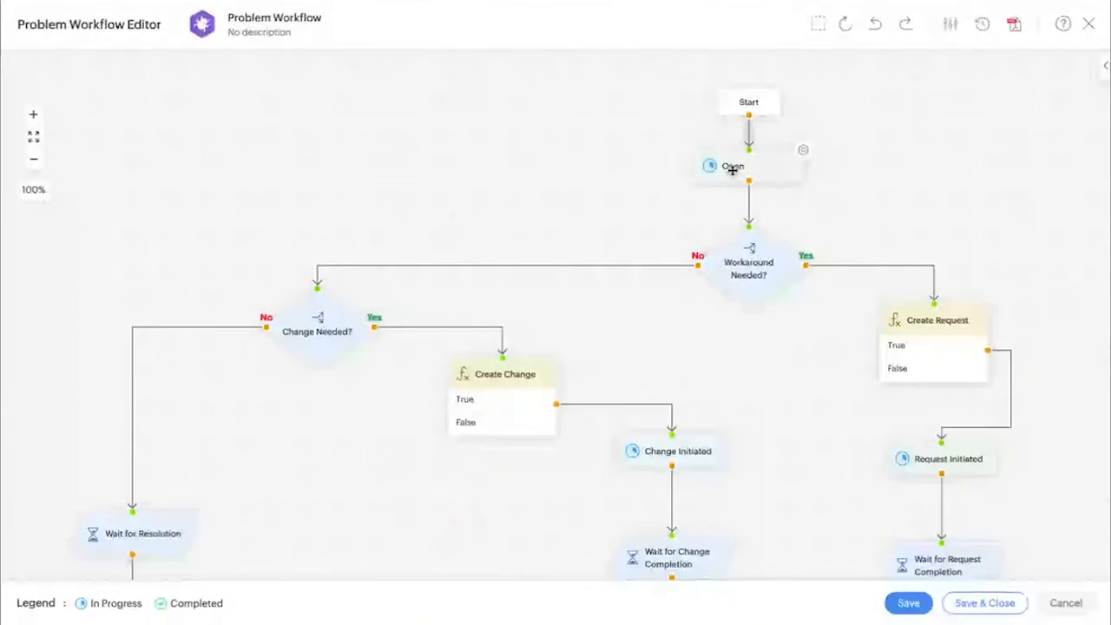
{"action": "left_click", "coordinate": [760, 233]}
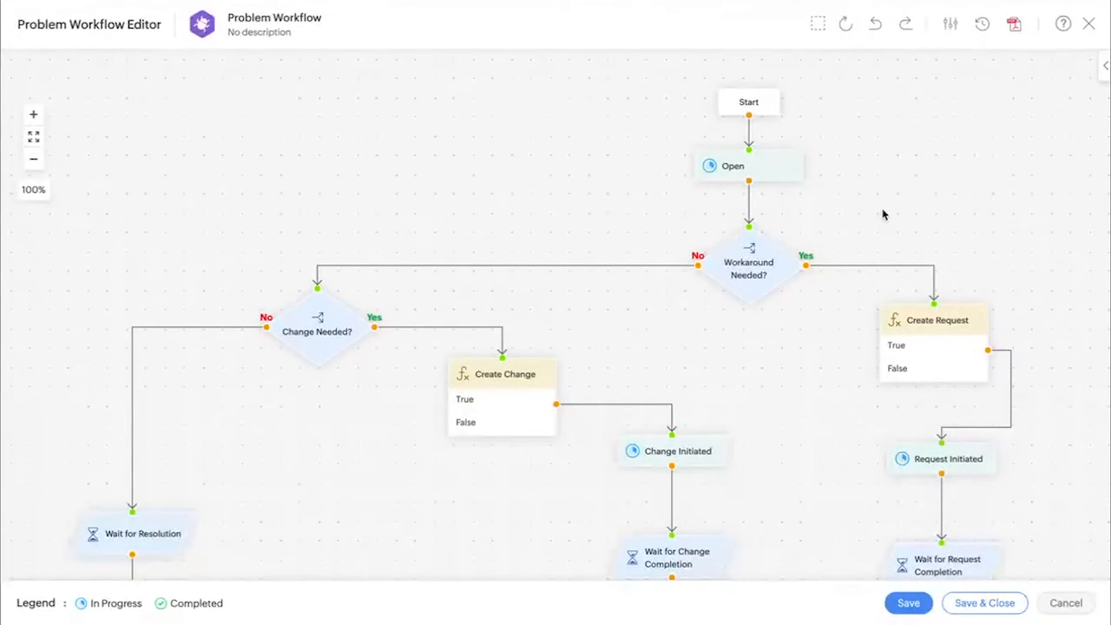
{"action": "mouse_move", "coordinate": [901, 229]}
{"action": "left_mouse_down"}
{"action": "mouse_move", "coordinate": [769, 211]}
{"action": "mouse_move", "coordinate": [894, 210]}
{"action": "left_mouse_up"}
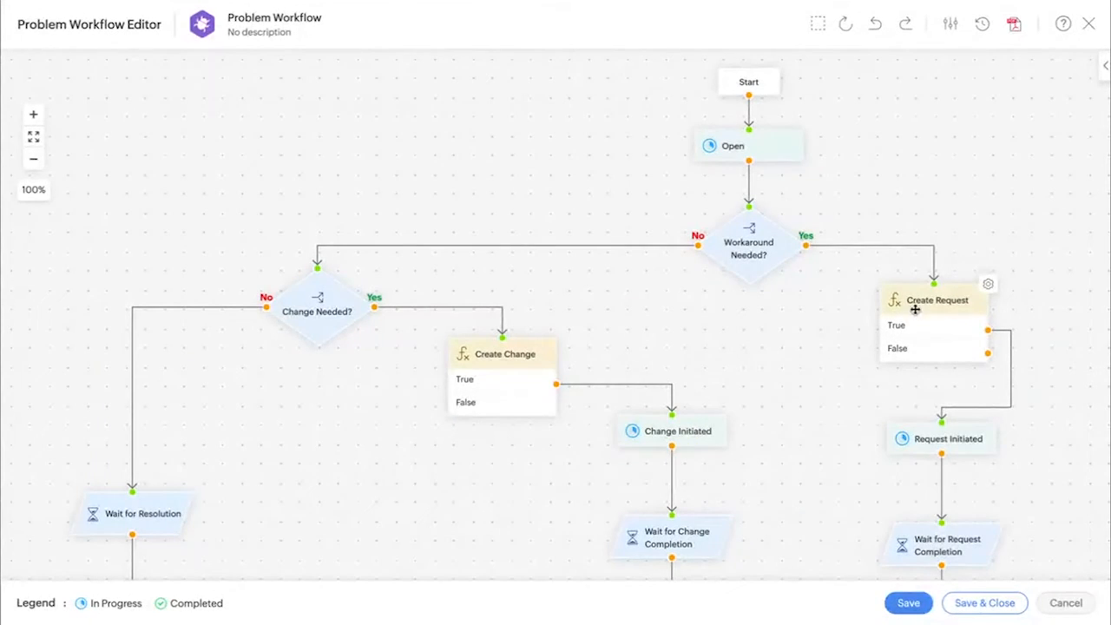
{"action": "scroll", "coordinate": [923, 348], "scroll_direction": "down", "scroll_amount": 2}
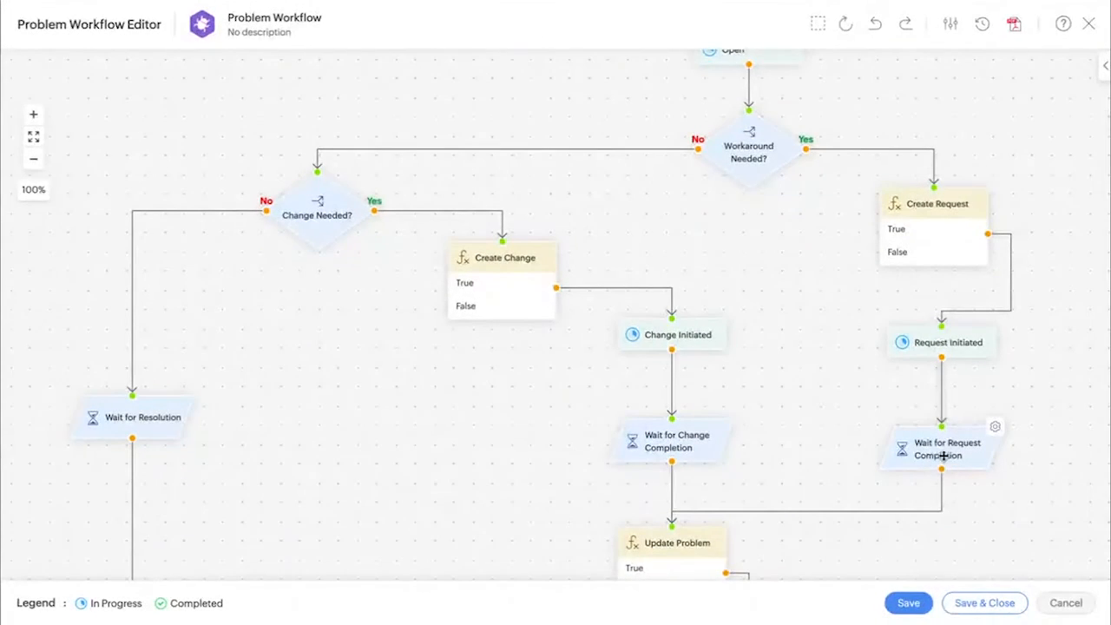
{"action": "scroll", "coordinate": [969, 457], "scroll_direction": "down", "scroll_amount": 1}
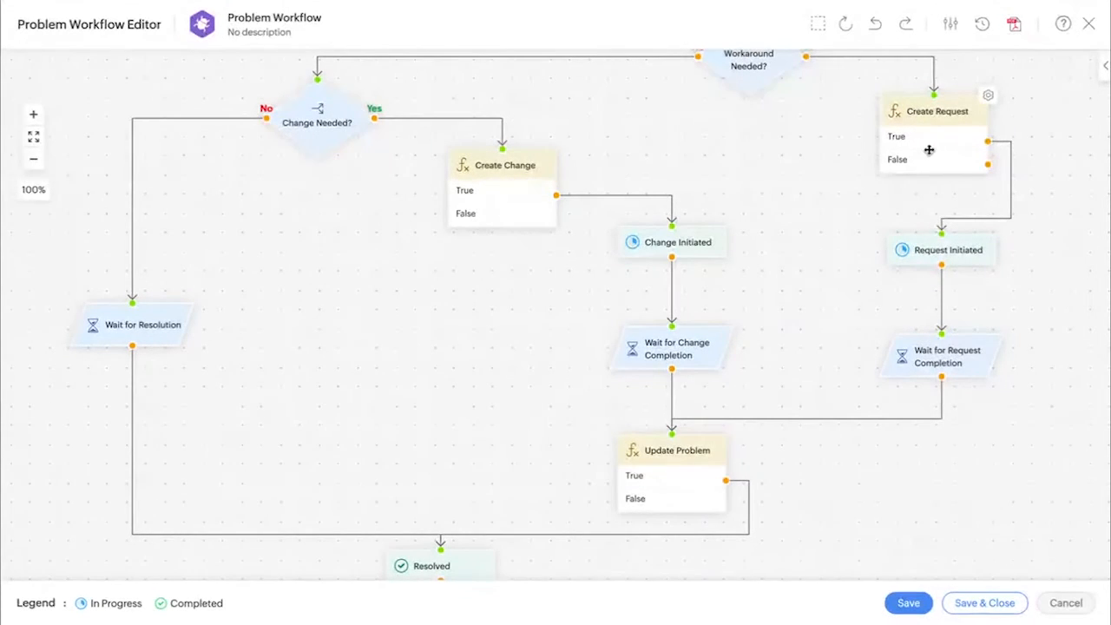
{"action": "scroll", "coordinate": [929, 149], "scroll_direction": "up", "scroll_amount": 1}
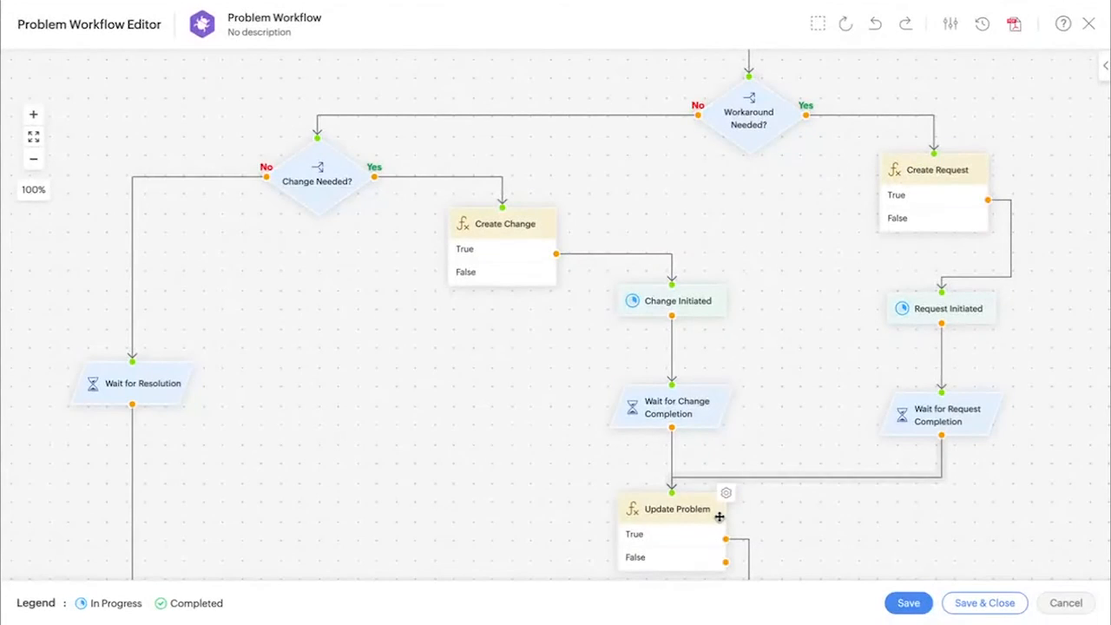
{"action": "scroll", "coordinate": [729, 330], "scroll_direction": "up", "scroll_amount": 1}
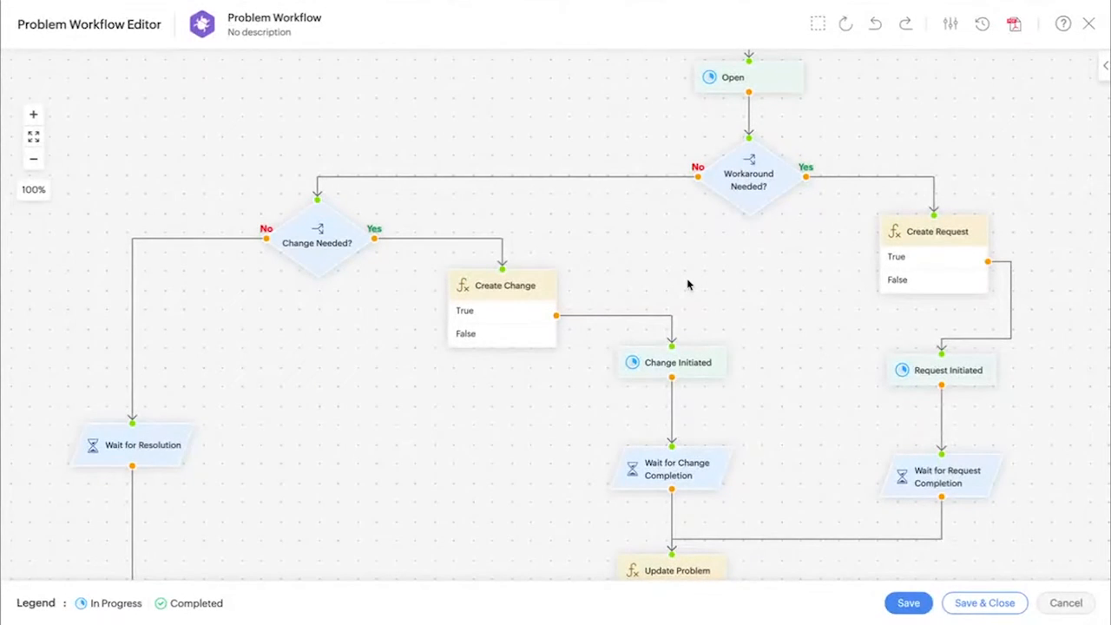
Step: Follow the Problem Workflow from Wait for Change Completion through Update Problem and Resolved to End, and close it
{"action": "scroll", "coordinate": [686, 283], "scroll_direction": "down", "scroll_amount": 3}
{"action": "left_click", "coordinate": [717, 333]}
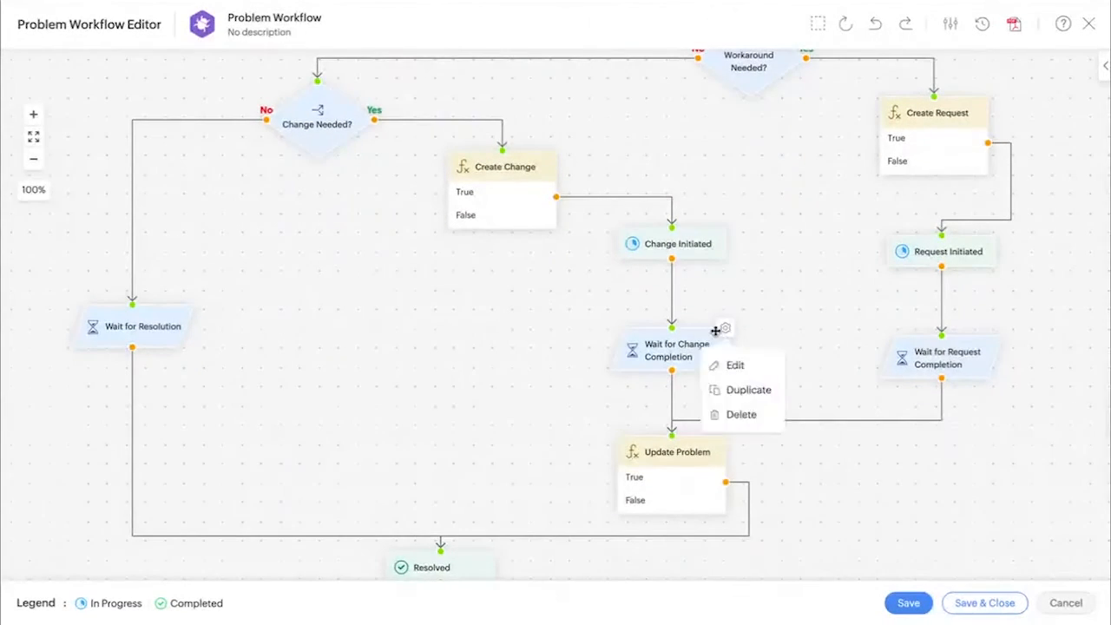
{"action": "scroll", "coordinate": [625, 426], "scroll_direction": "down", "scroll_amount": 2}
{"action": "scroll", "coordinate": [391, 234], "scroll_direction": "down", "scroll_amount": 2}
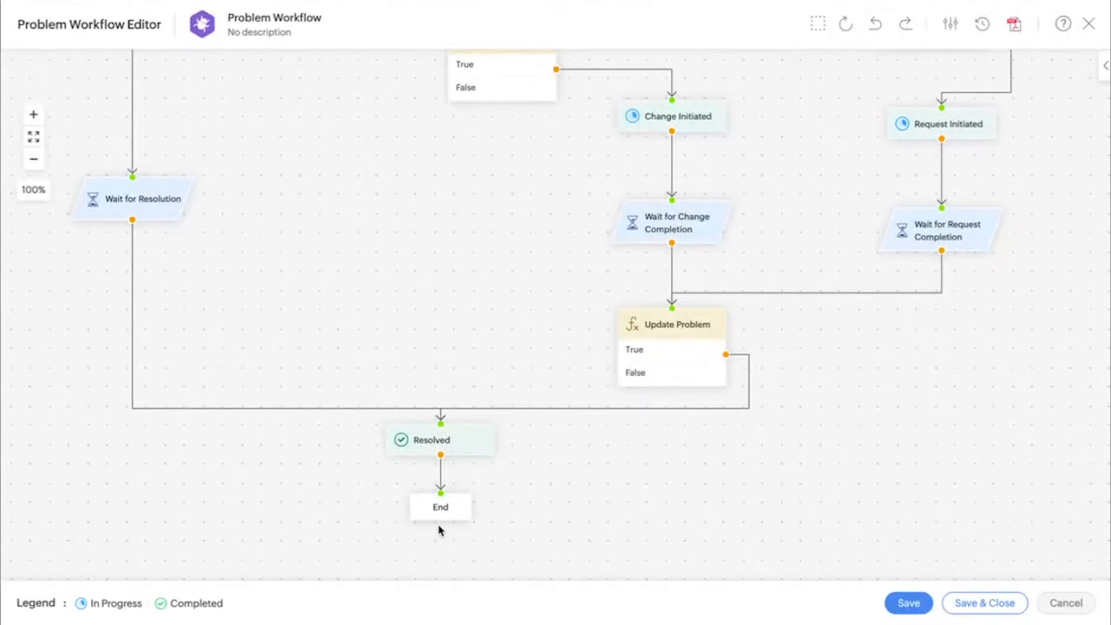
{"action": "left_click", "coordinate": [1088, 24]}
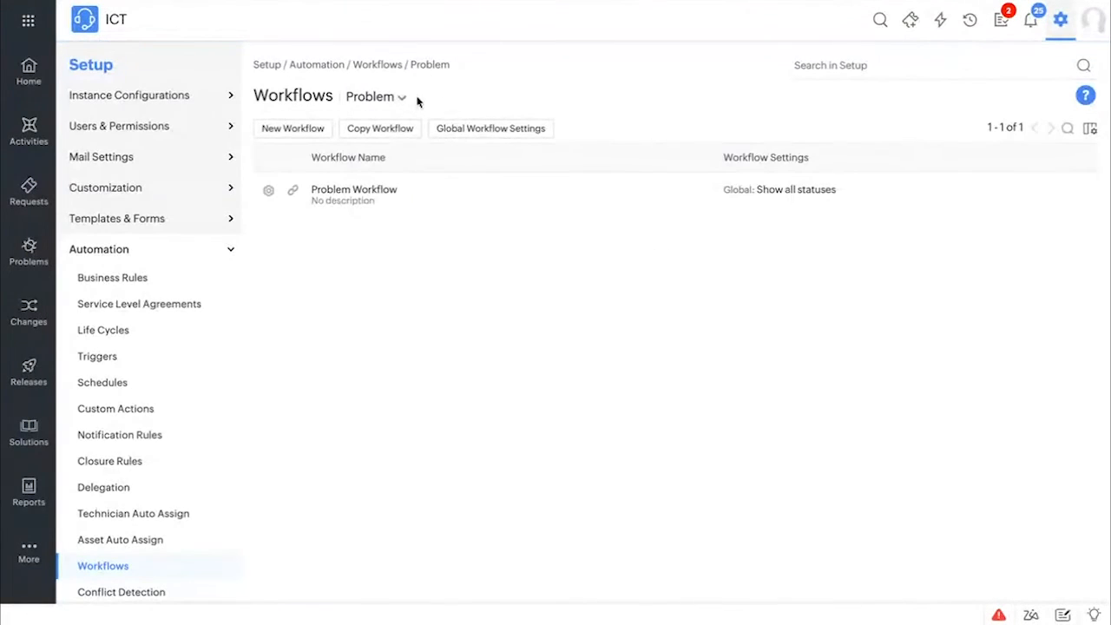
Step: Switch the workflow list from Problem to Asset and open the Workstations Workflow
{"action": "left_click", "coordinate": [393, 100]}
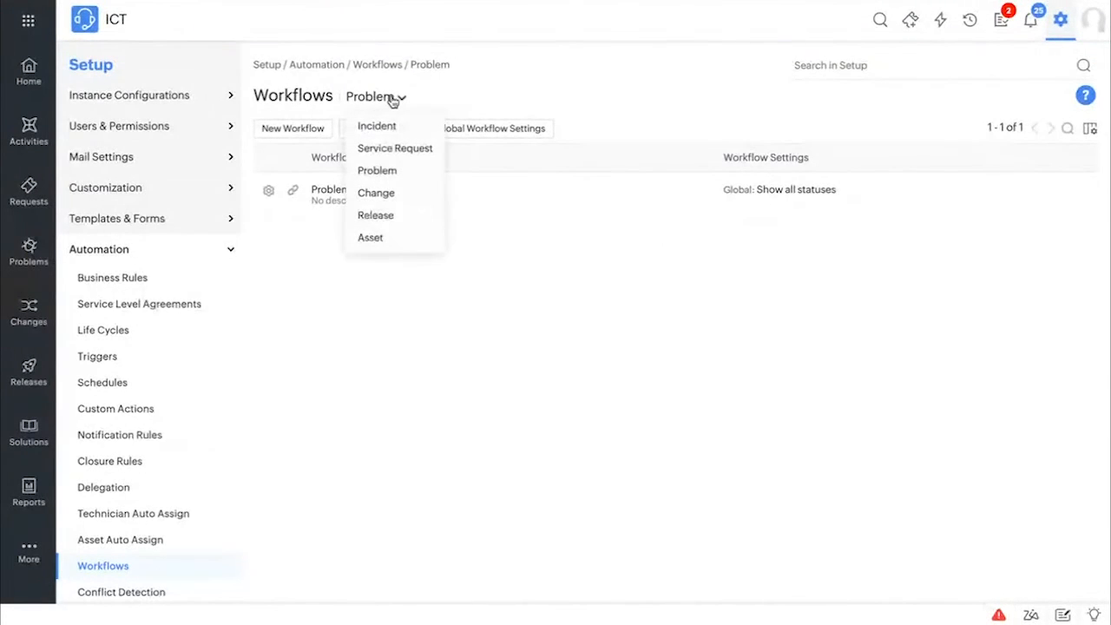
{"action": "left_click", "coordinate": [395, 240]}
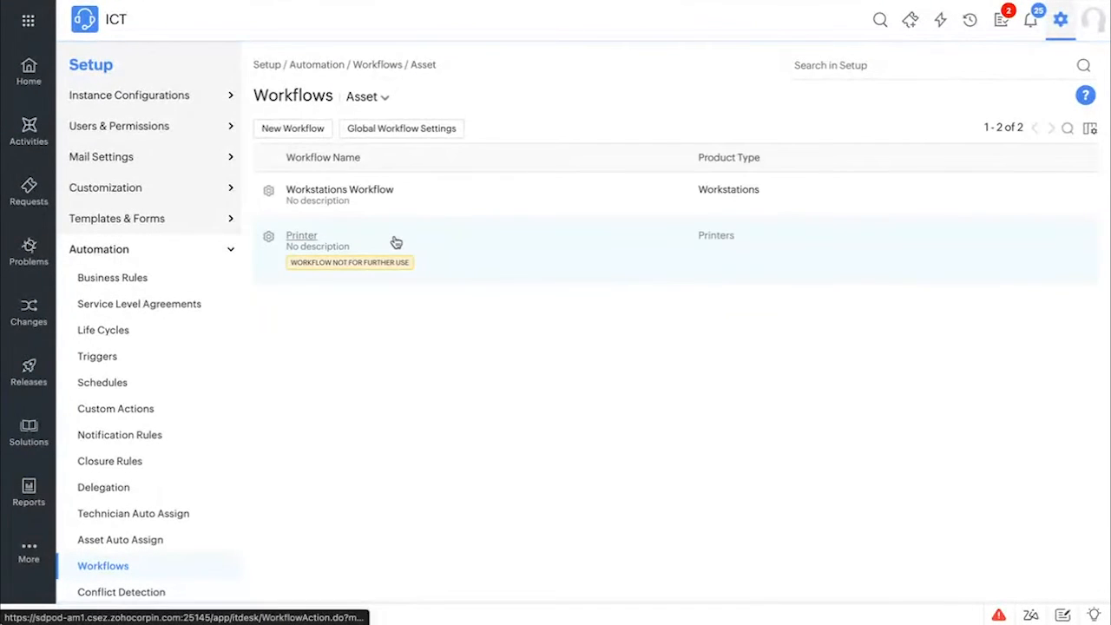
{"action": "left_click", "coordinate": [355, 194]}
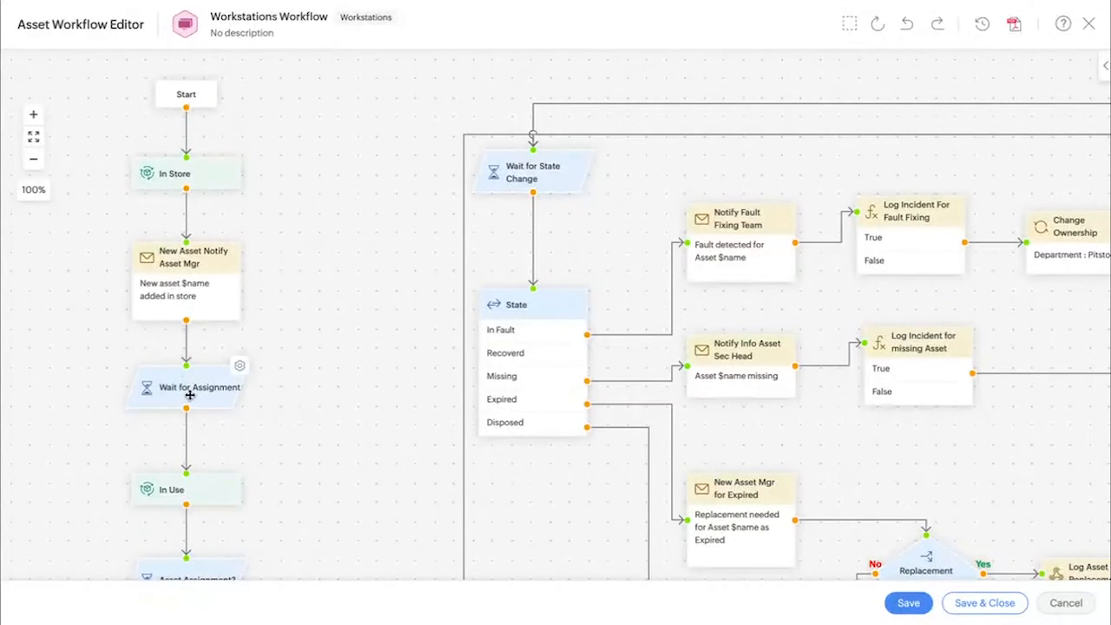
Step: Review the Workstations Workflow's assignment path from In Store through In Use to Asset Ack Notify to Asset Mgr
{"action": "scroll", "coordinate": [189, 395], "scroll_direction": "down", "scroll_amount": 1}
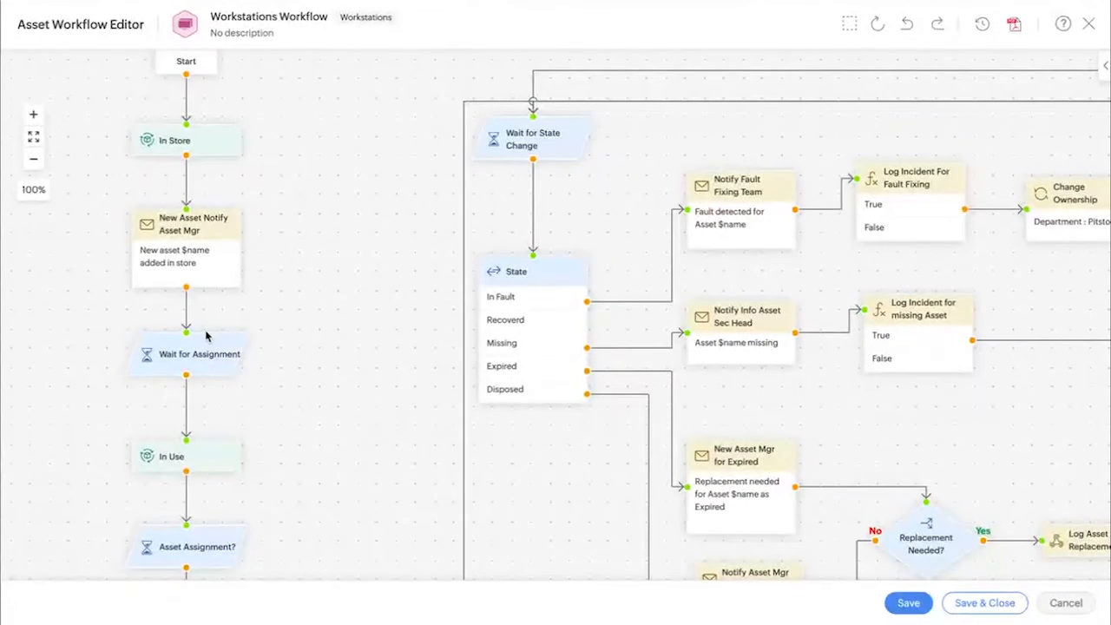
{"action": "scroll", "coordinate": [208, 335], "scroll_direction": "up", "scroll_amount": 1}
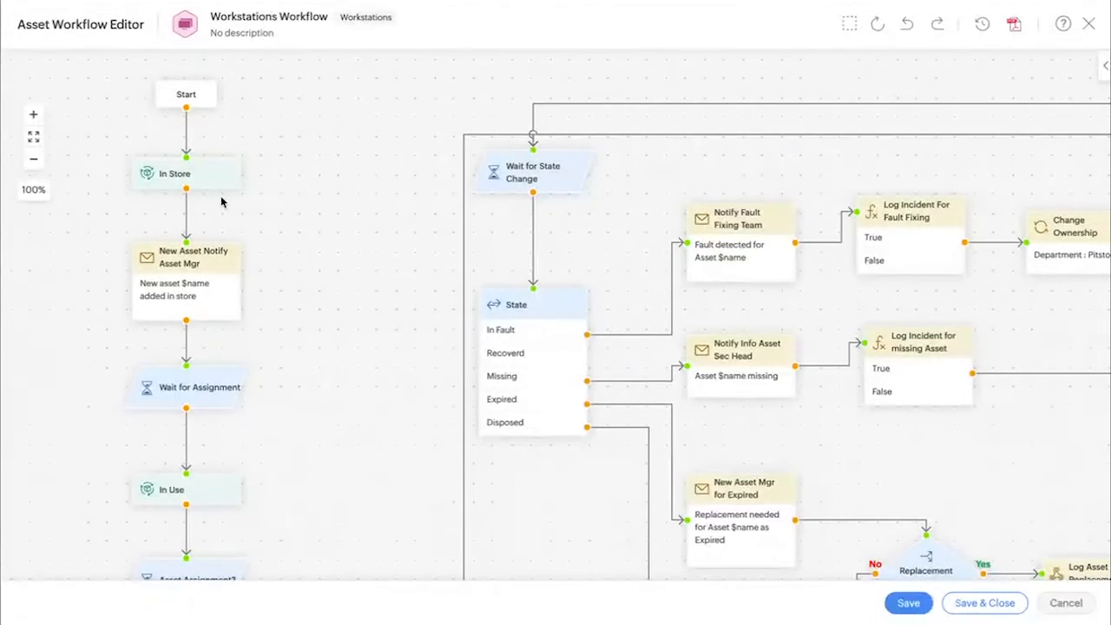
{"action": "scroll", "coordinate": [221, 203], "scroll_direction": "down", "scroll_amount": 5}
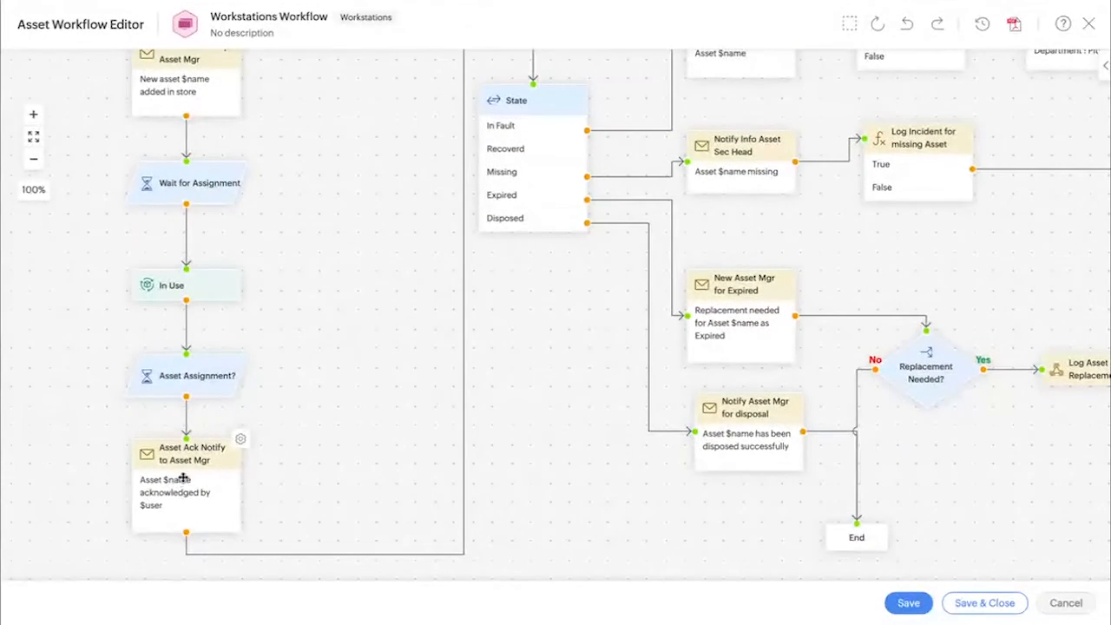
{"action": "scroll", "coordinate": [179, 480], "scroll_direction": "up", "scroll_amount": 2}
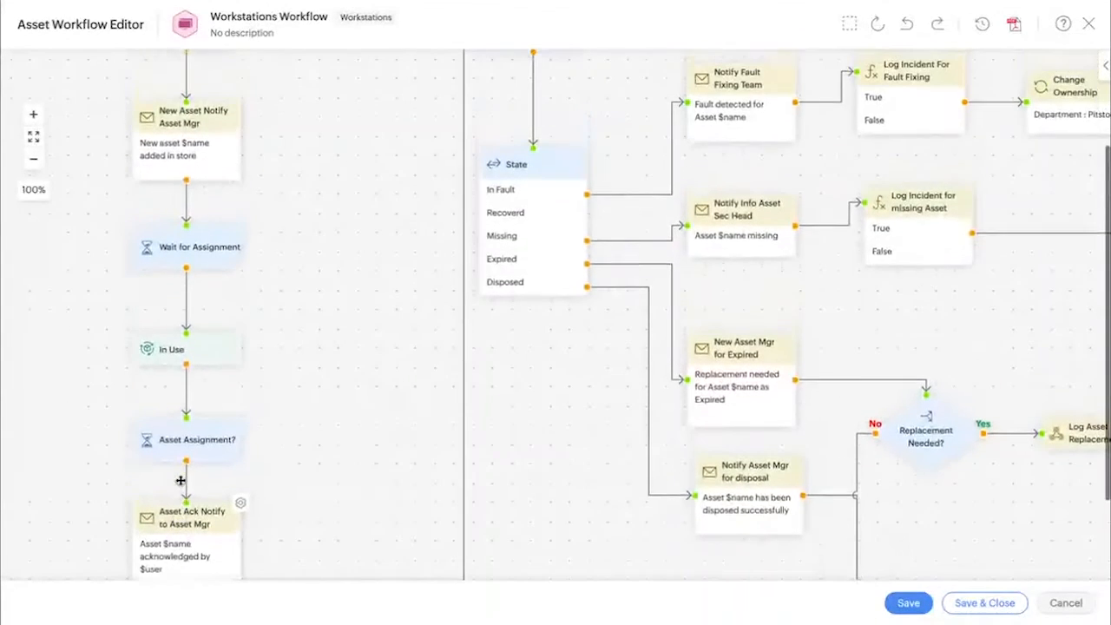
{"action": "scroll", "coordinate": [348, 451], "scroll_direction": "up", "scroll_amount": 4}
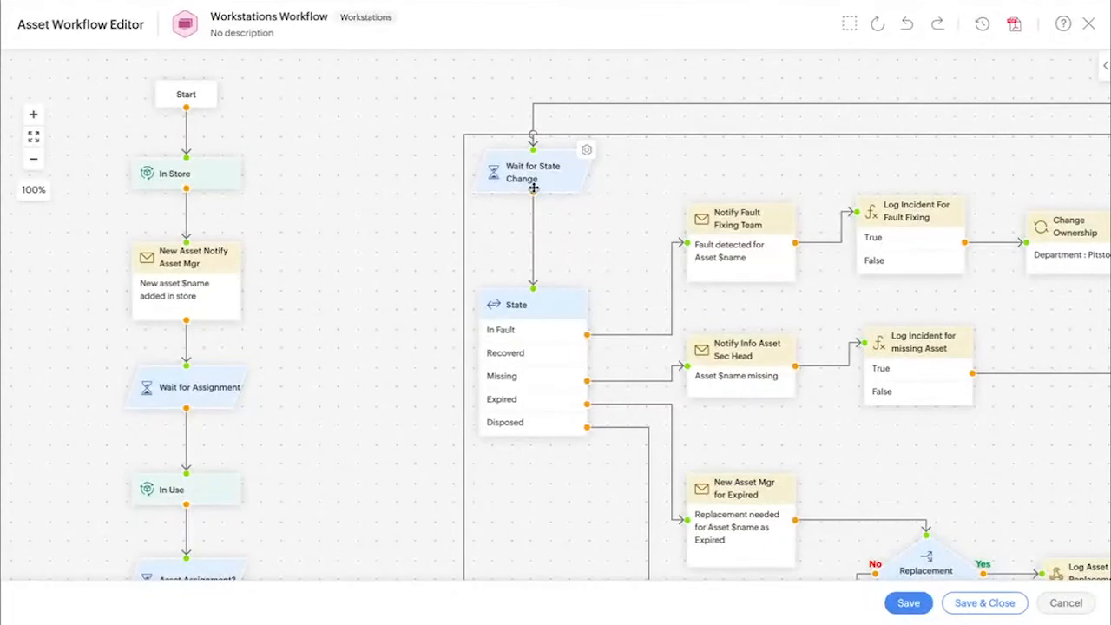
Step: Examine how the In Use stage and asset acknowledgement lead into the Wait for State Change and State nodes
{"action": "scroll", "coordinate": [553, 173], "scroll_direction": "down", "scroll_amount": 3}
{"action": "scroll", "coordinate": [550, 179], "scroll_direction": "up", "scroll_amount": 2}
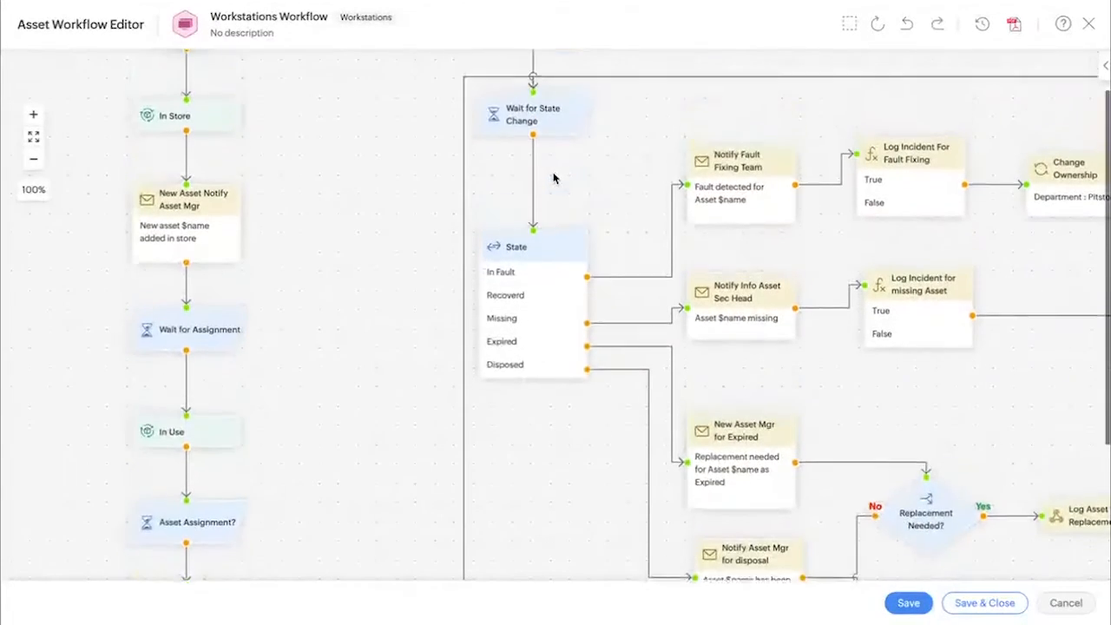
{"action": "scroll", "coordinate": [197, 149], "scroll_direction": "down", "scroll_amount": 4}
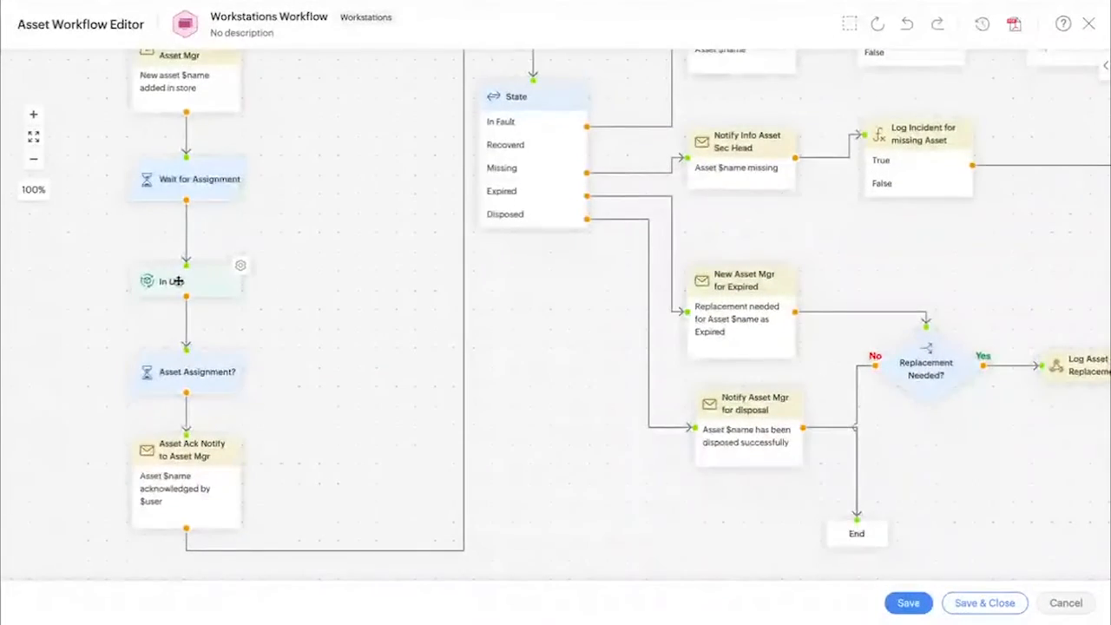
{"action": "scroll", "coordinate": [185, 454], "scroll_direction": "up", "scroll_amount": 4}
{"action": "scroll", "coordinate": [186, 453], "scroll_direction": "up", "scroll_amount": 2}
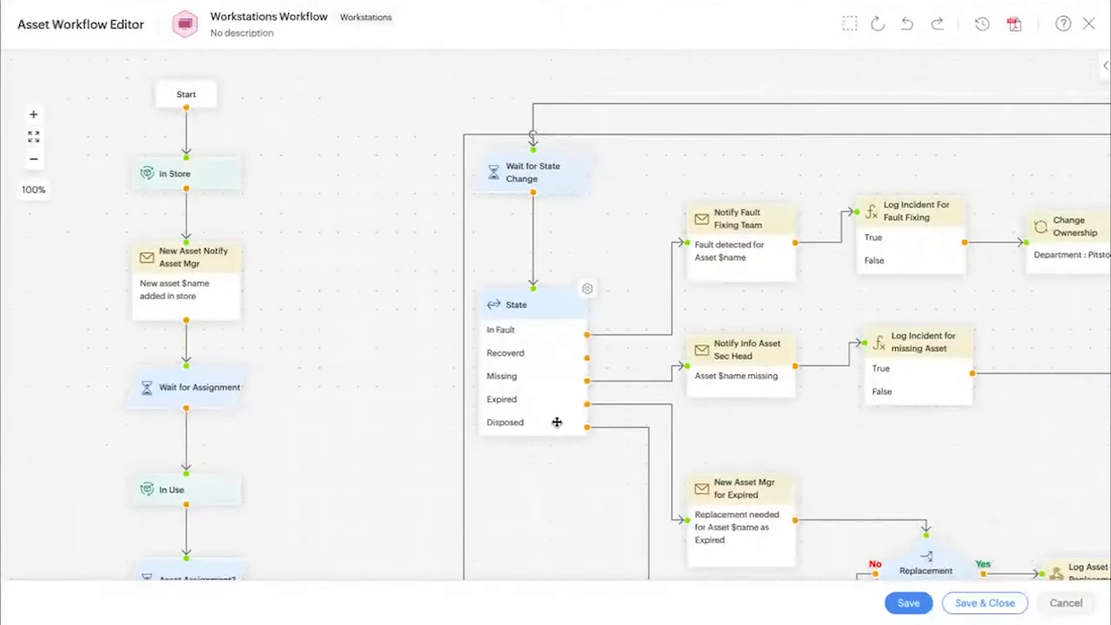
{"action": "scroll", "coordinate": [301, 377], "scroll_direction": "down", "scroll_amount": 4}
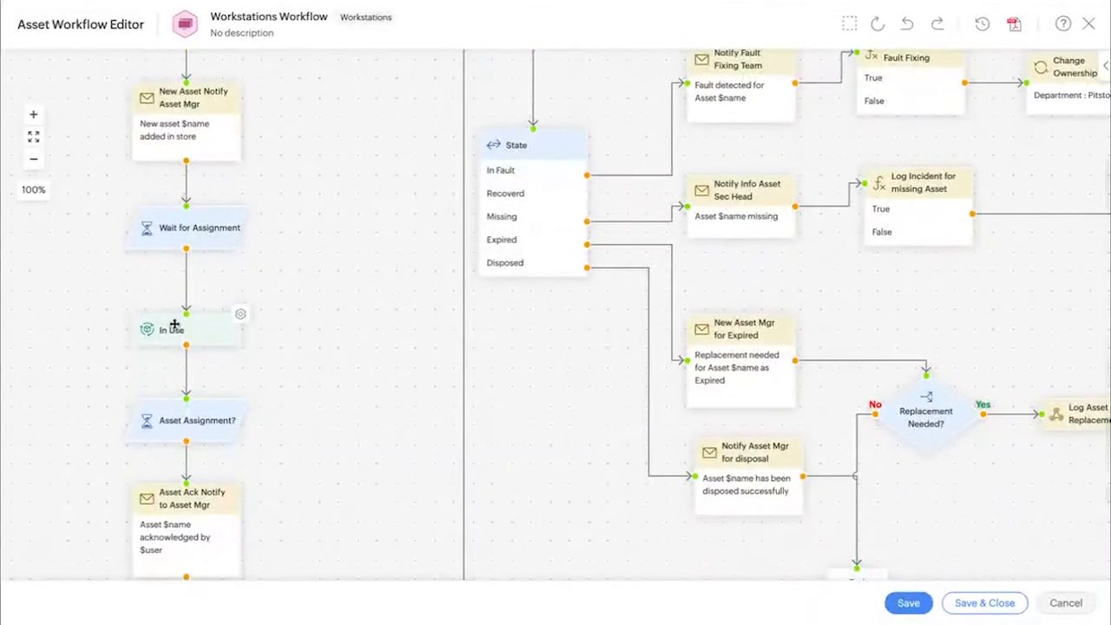
{"action": "scroll", "coordinate": [176, 330], "scroll_direction": "up", "scroll_amount": 2}
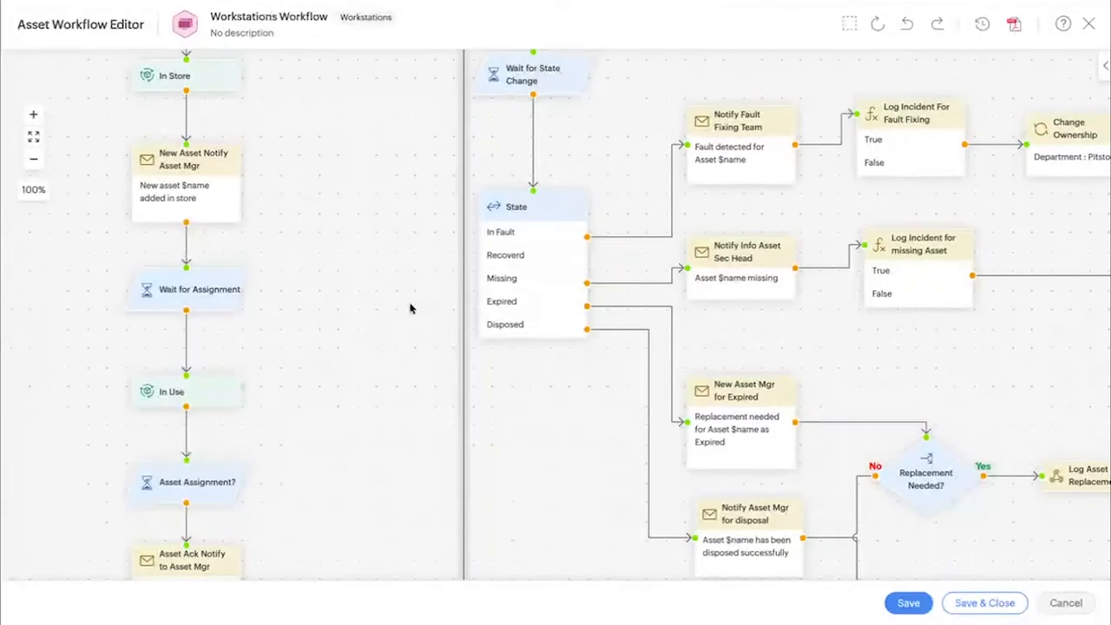
{"action": "scroll", "coordinate": [266, 394], "scroll_direction": "up", "scroll_amount": 3}
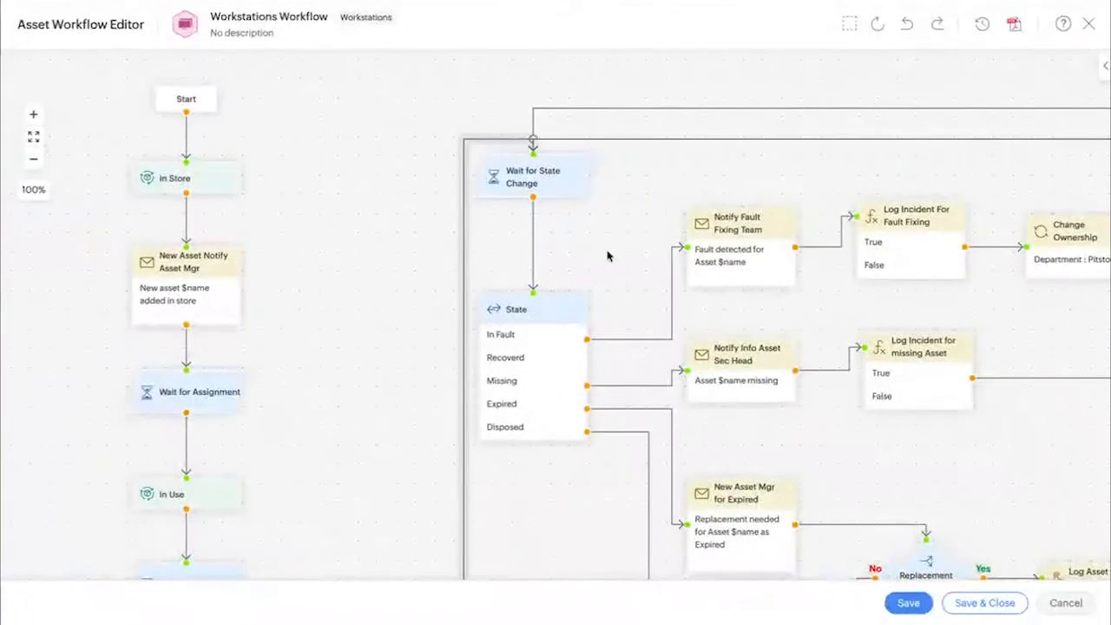
Step: Examine the State node's In Fault, Missing, Expired and Disposed branches, including Change Ownership, Replacement Needed? and End
{"action": "scroll", "coordinate": [627, 224], "scroll_direction": "right", "scroll_amount": 3}
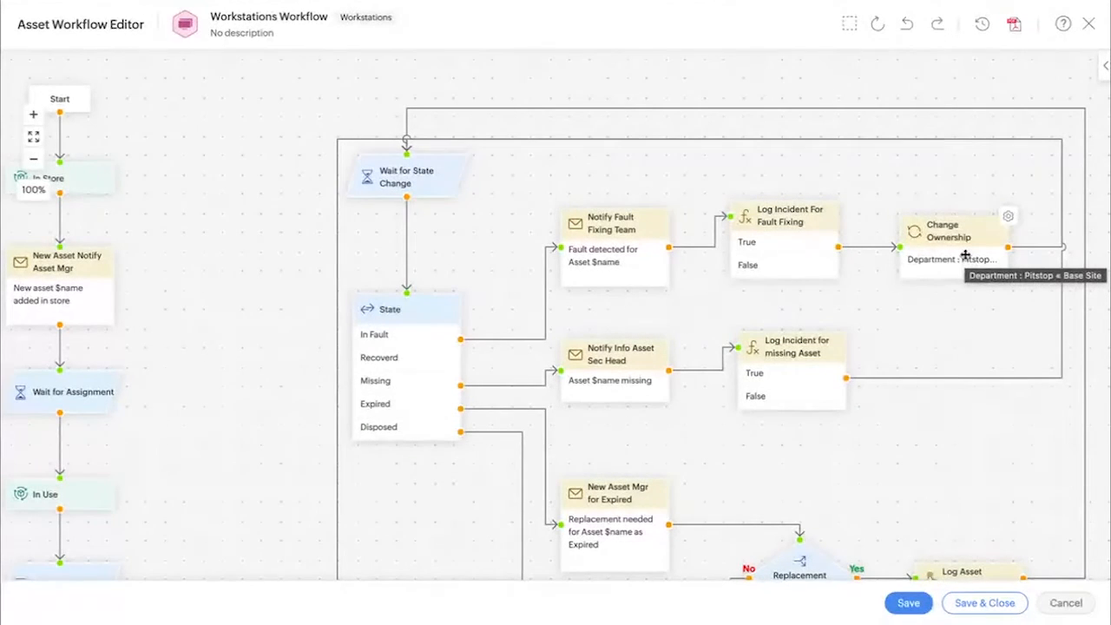
{"action": "scroll", "coordinate": [908, 319], "scroll_direction": "down", "scroll_amount": 1}
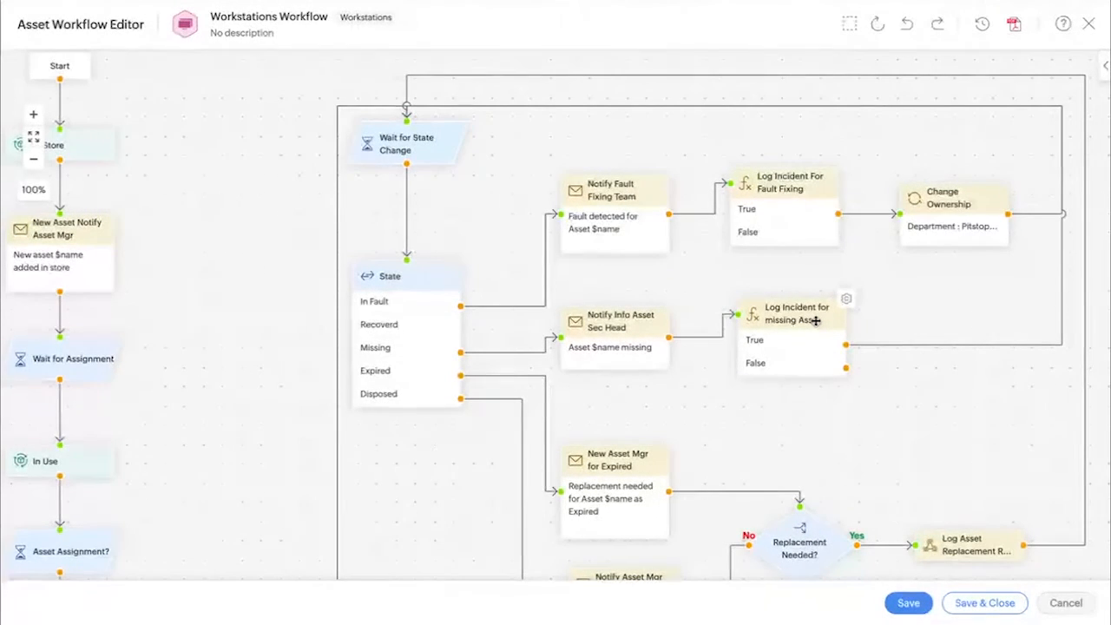
{"action": "scroll", "coordinate": [774, 405], "scroll_direction": "down", "scroll_amount": 3}
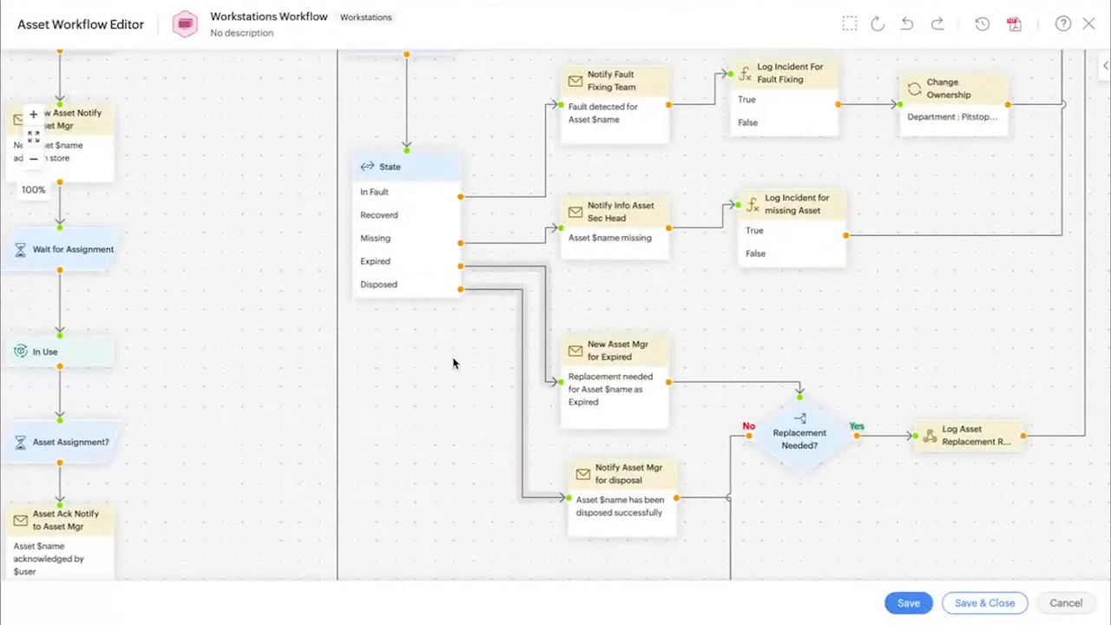
{"action": "scroll", "coordinate": [454, 362], "scroll_direction": "down", "scroll_amount": 1}
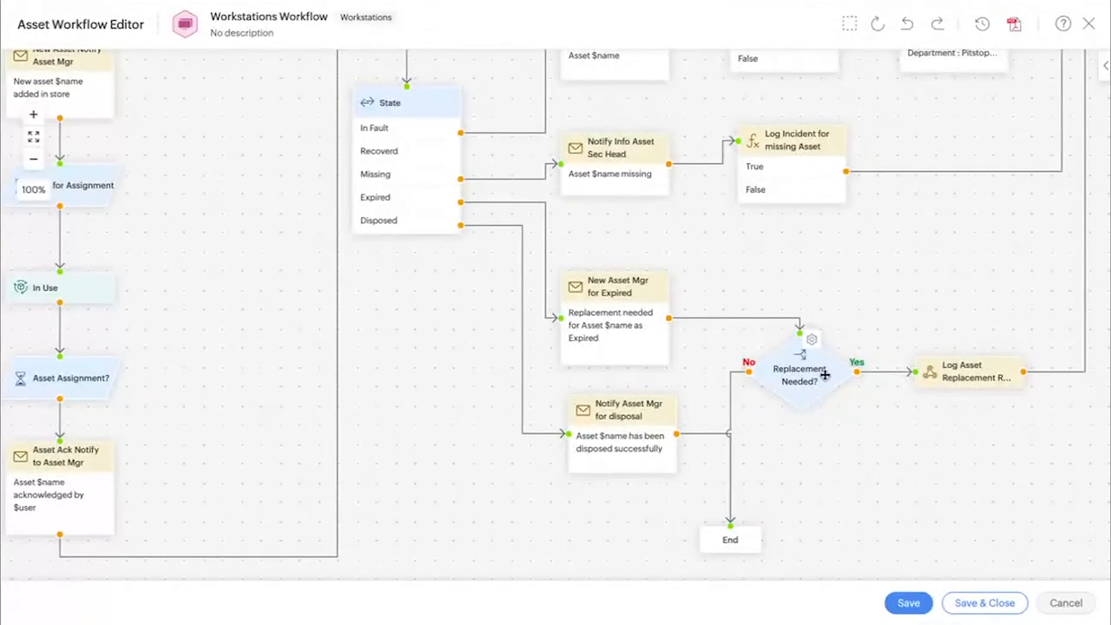
{"action": "scroll", "coordinate": [826, 377], "scroll_direction": "right", "scroll_amount": 2}
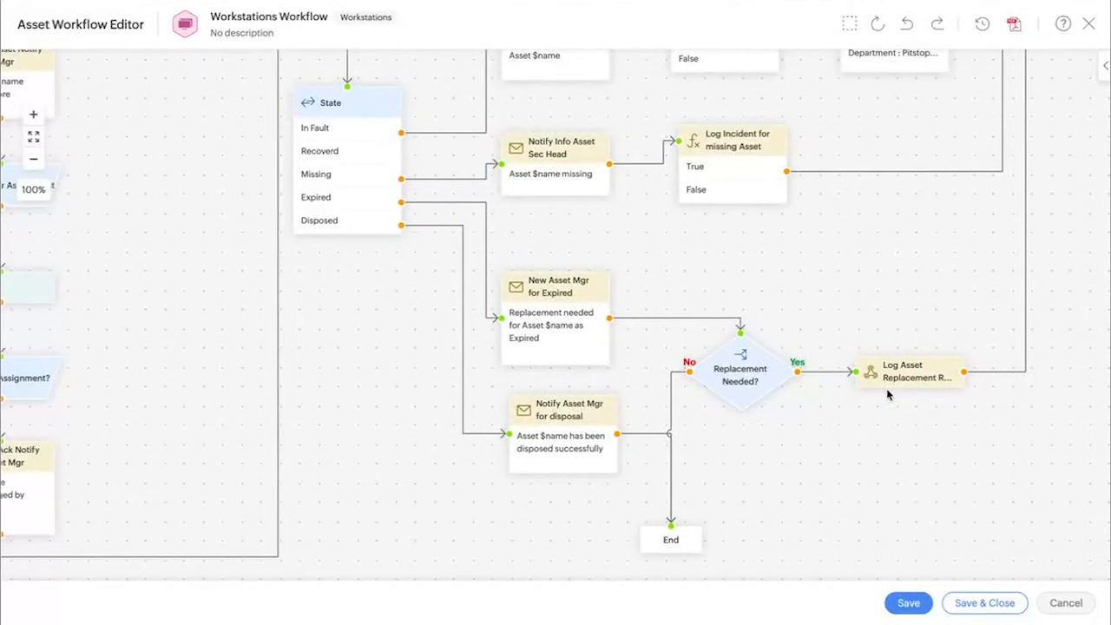
{"action": "scroll", "coordinate": [740, 313], "scroll_direction": "left", "scroll_amount": 2}
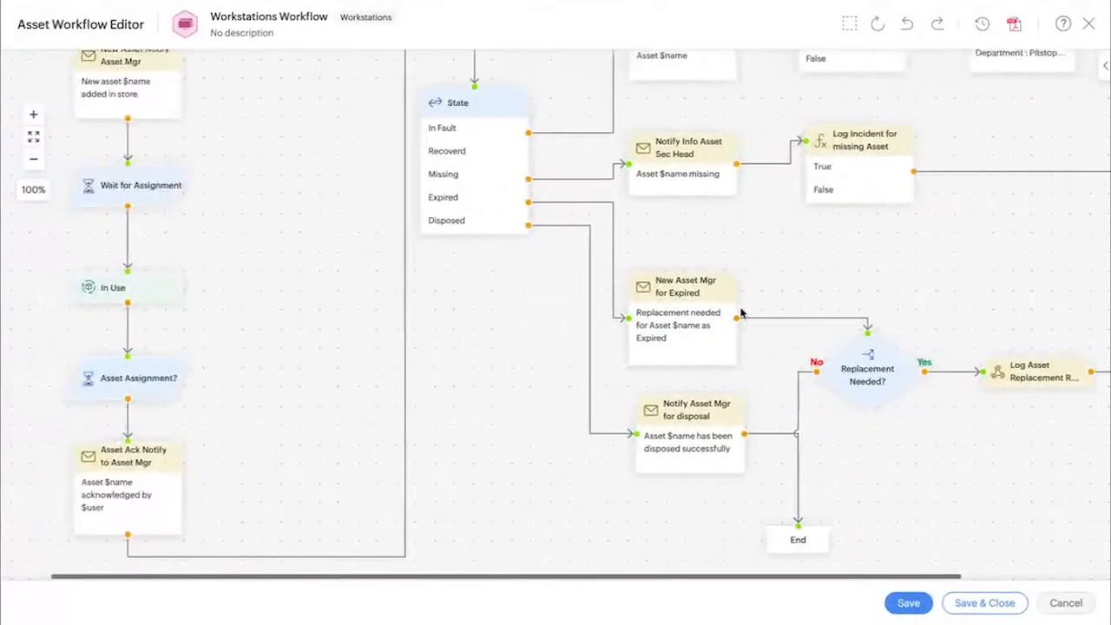
{"action": "scroll", "coordinate": [741, 311], "scroll_direction": "up", "scroll_amount": 4}
{"action": "scroll", "coordinate": [740, 311], "scroll_direction": "down", "scroll_amount": 2}
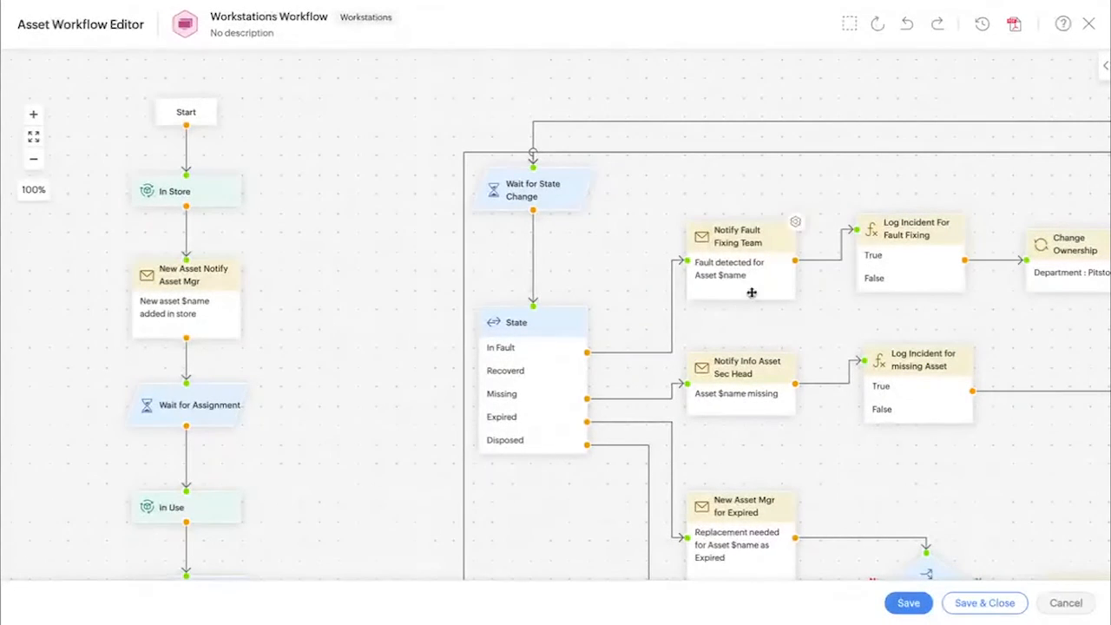
Step: Close the Workstations Workflow editor and open the workstation ZYLHR059205 from the IT assets
{"action": "left_click", "coordinate": [1090, 33]}
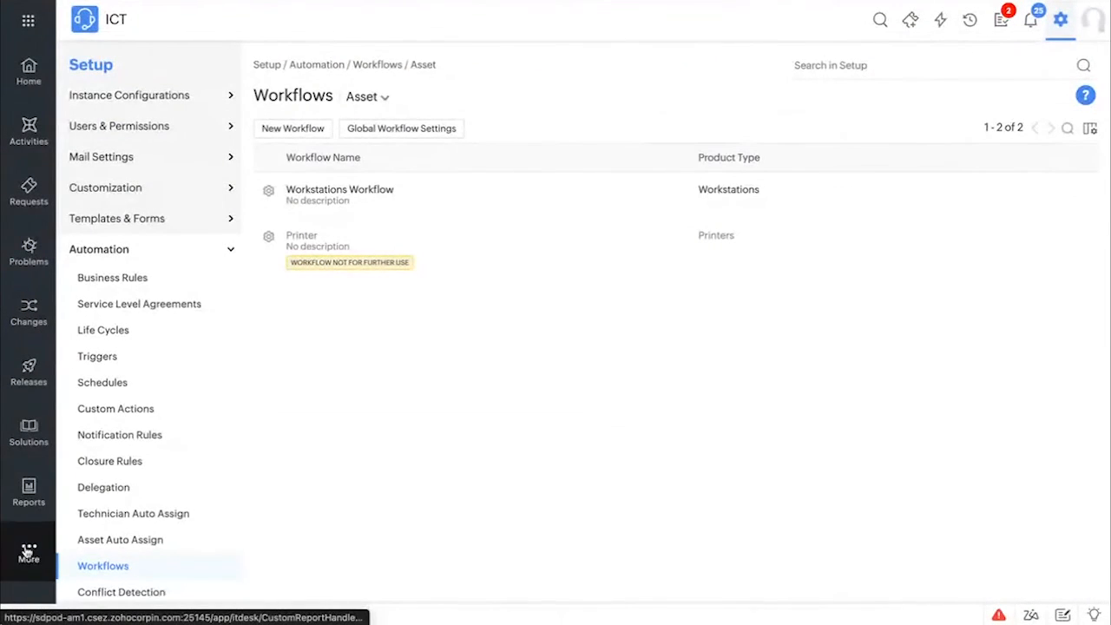
{"action": "mouse_move", "coordinate": [27, 560]}
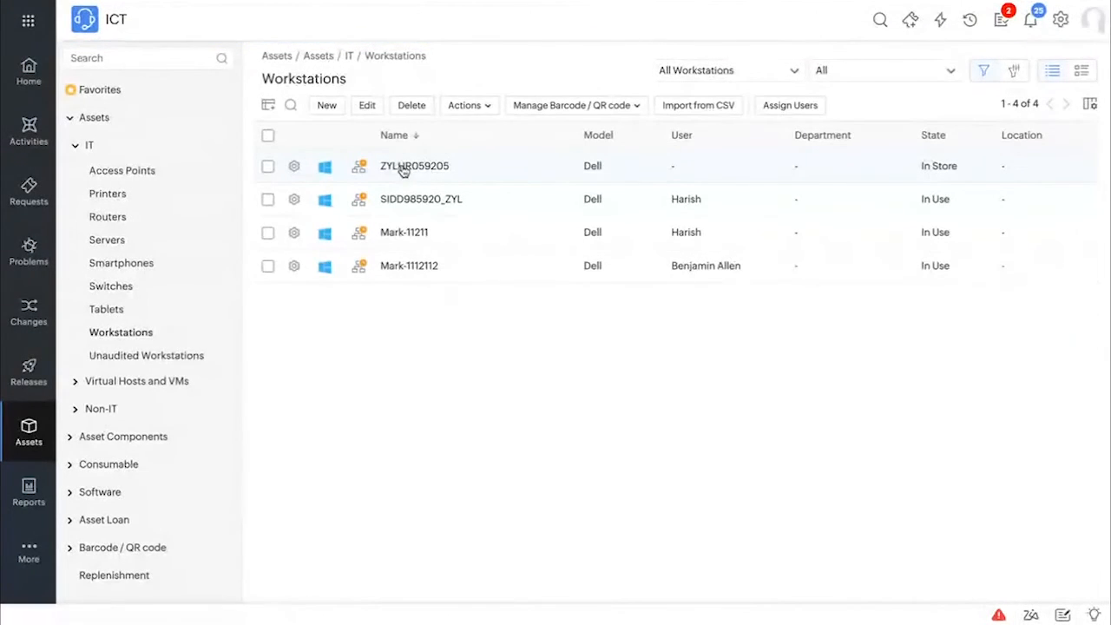
{"action": "left_click", "coordinate": [402, 169]}
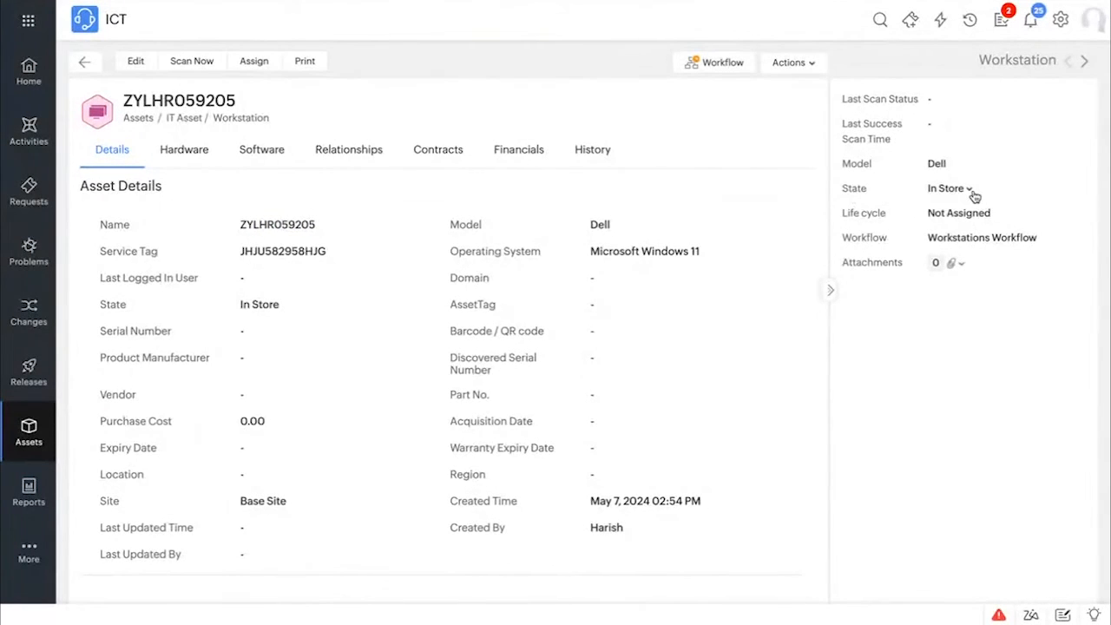
Step: Examine how far the Workstations Workflow has run for this workstation, up to the Wait for Assignment node
{"action": "left_click", "coordinate": [708, 66]}
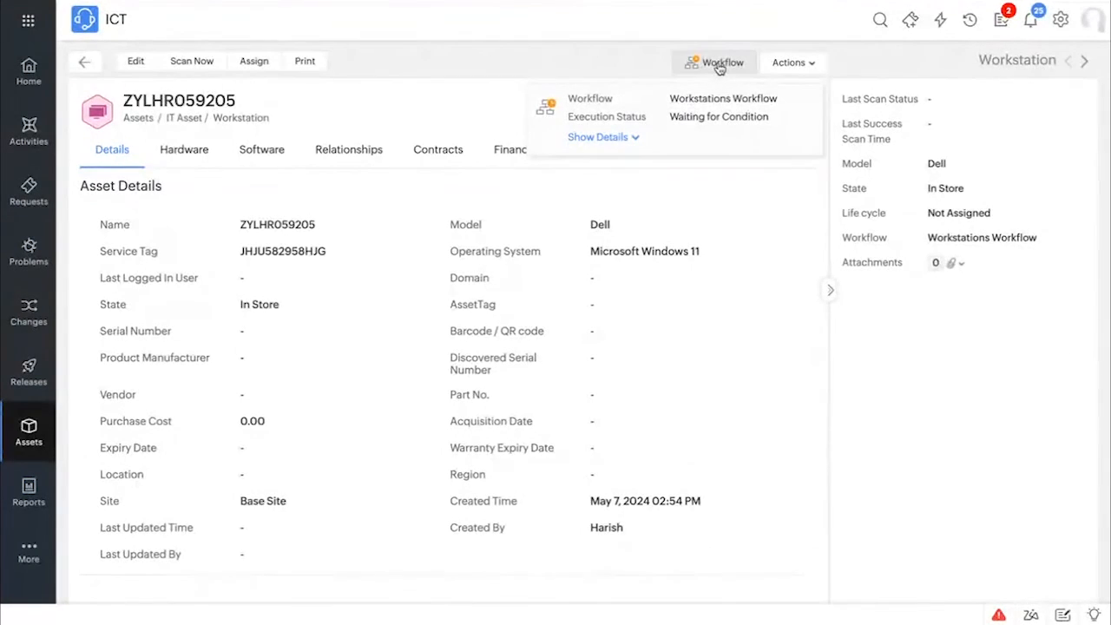
{"action": "left_click", "coordinate": [719, 67]}
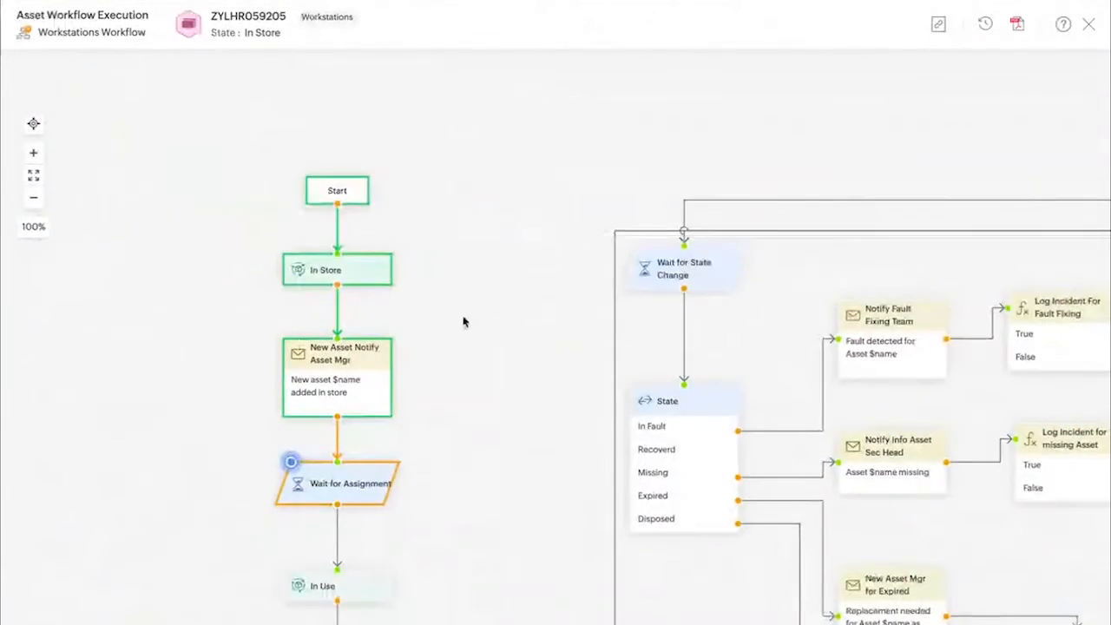
{"action": "mouse_move", "coordinate": [358, 466]}
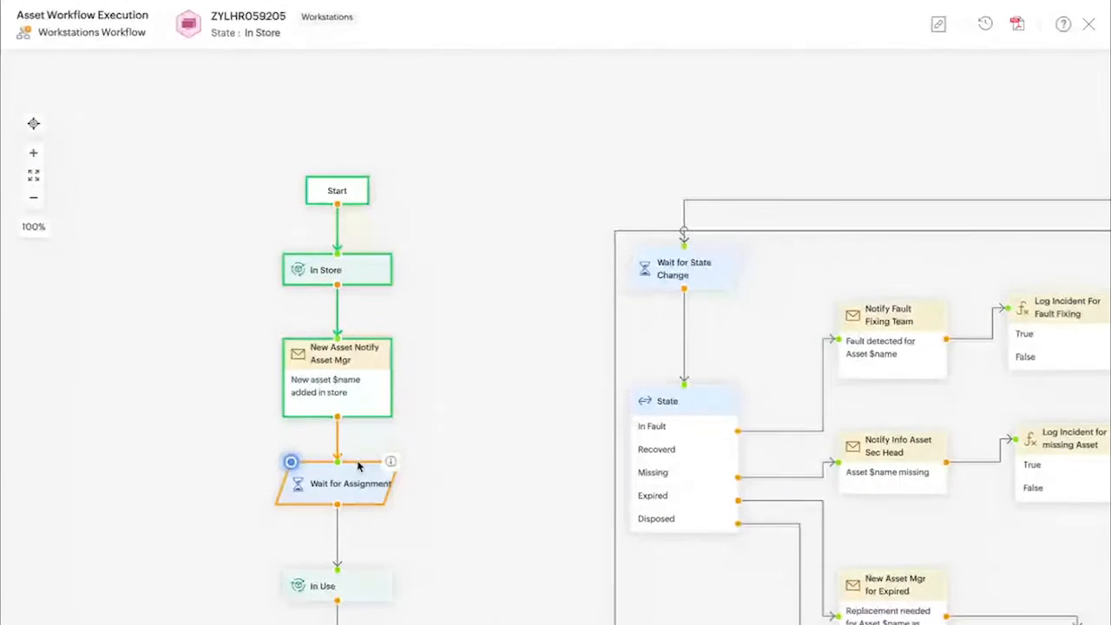
{"action": "left_click_drag", "start_coordinate": [460, 355], "coordinate": [454, 310]}
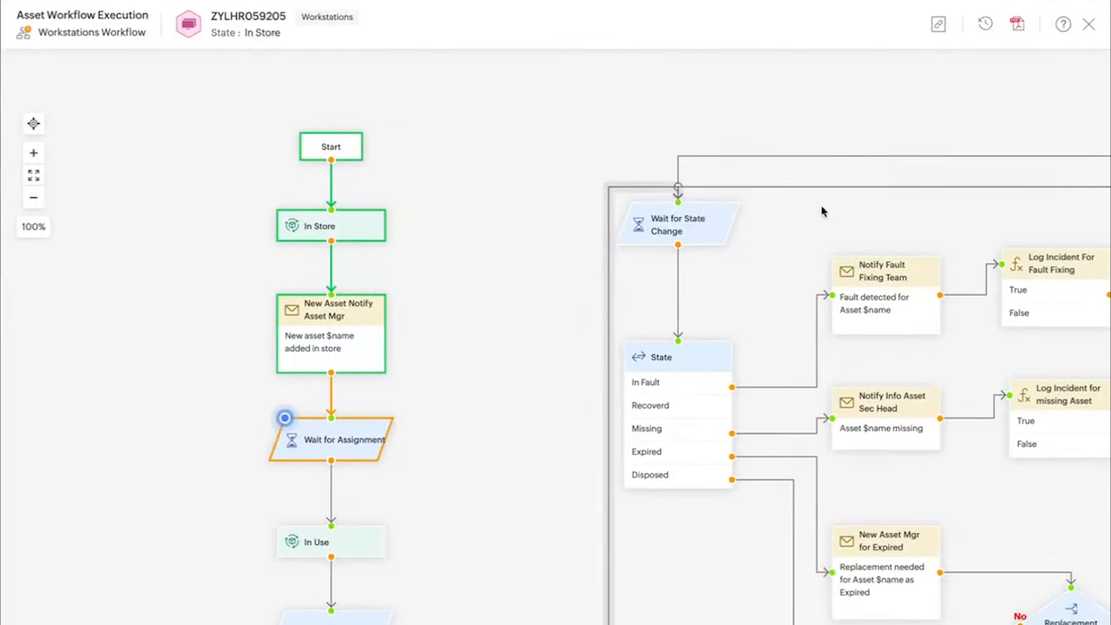
{"action": "left_click", "coordinate": [1091, 28]}
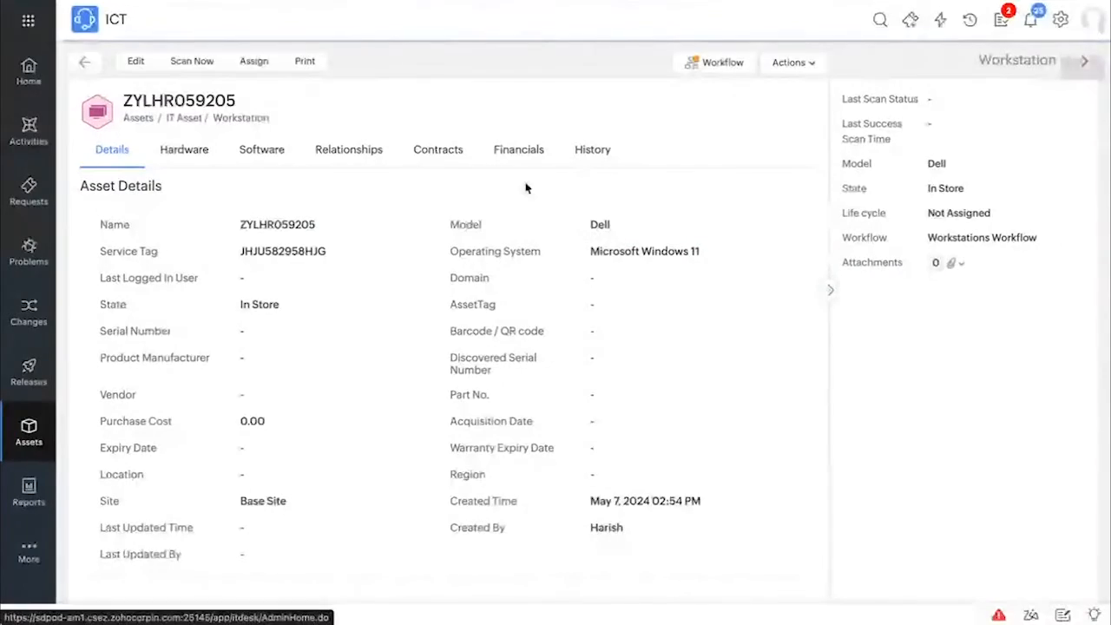
Step: Change the workstation's state to In Use, assigned to a user with no associated asset, and save
{"action": "left_click", "coordinate": [260, 305]}
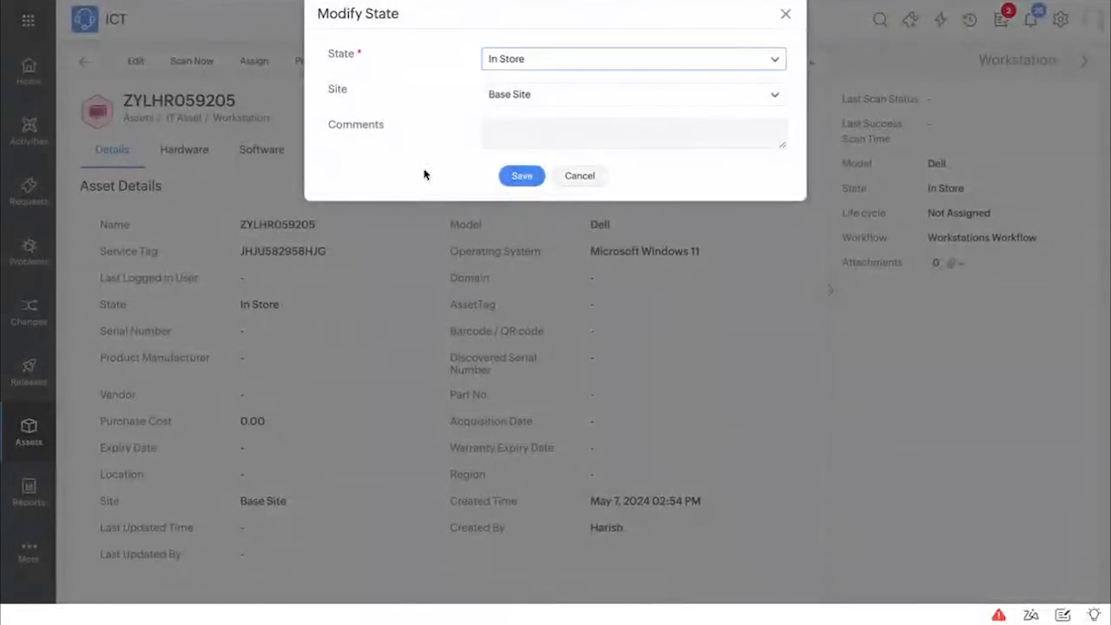
{"action": "left_click", "coordinate": [521, 58]}
{"action": "left_click", "coordinate": [516, 235]}
{"action": "left_click", "coordinate": [537, 100]}
{"action": "left_click", "coordinate": [519, 156]}
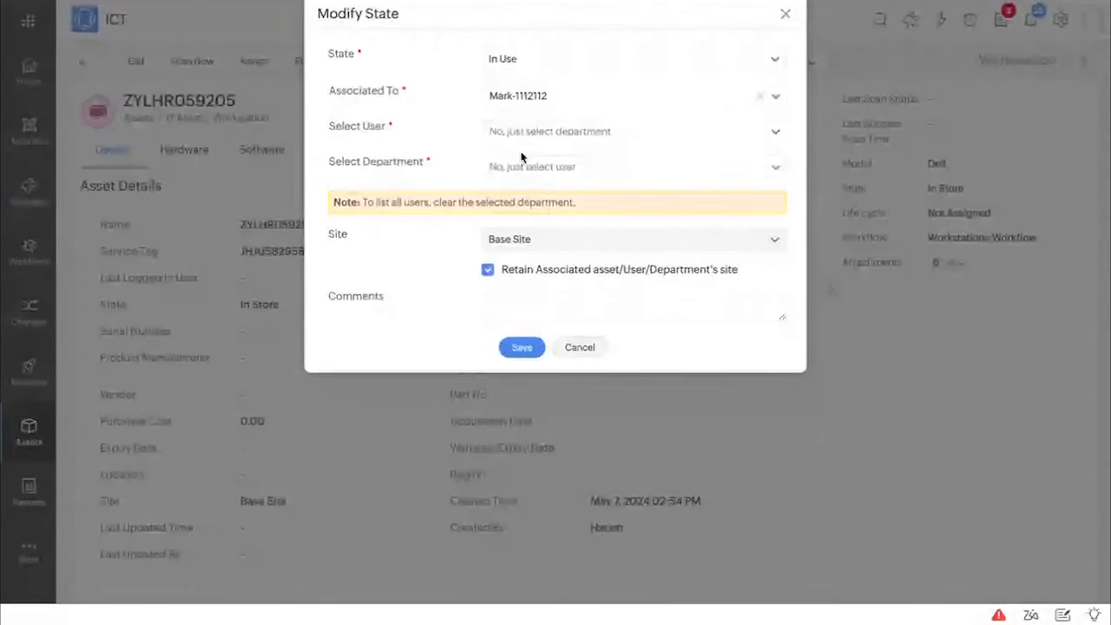
{"action": "left_click", "coordinate": [516, 99]}
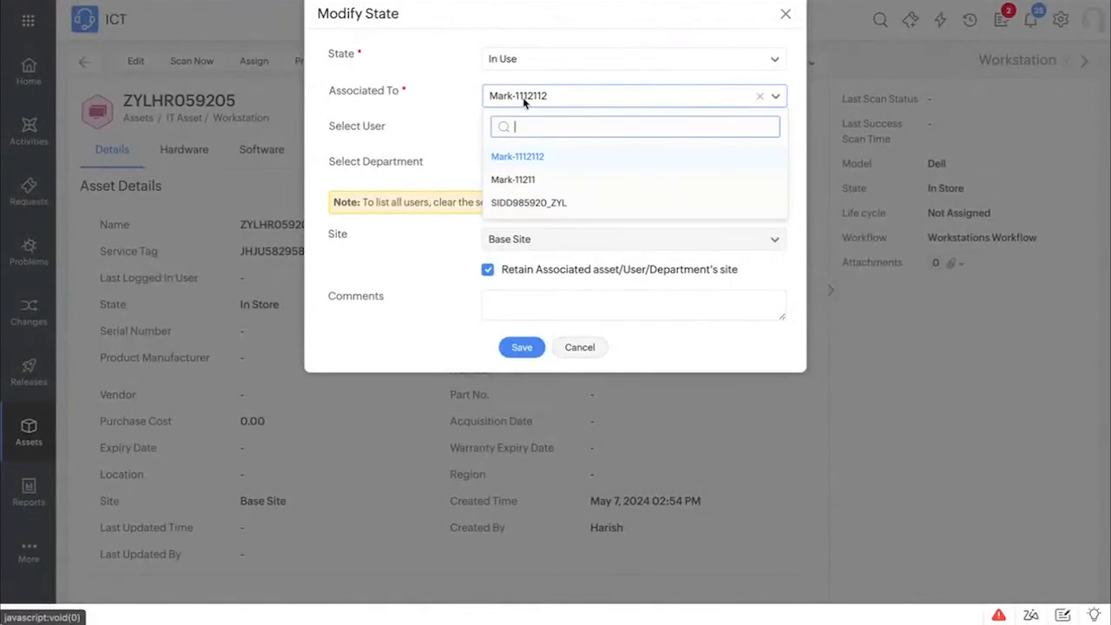
{"action": "left_click", "coordinate": [760, 97]}
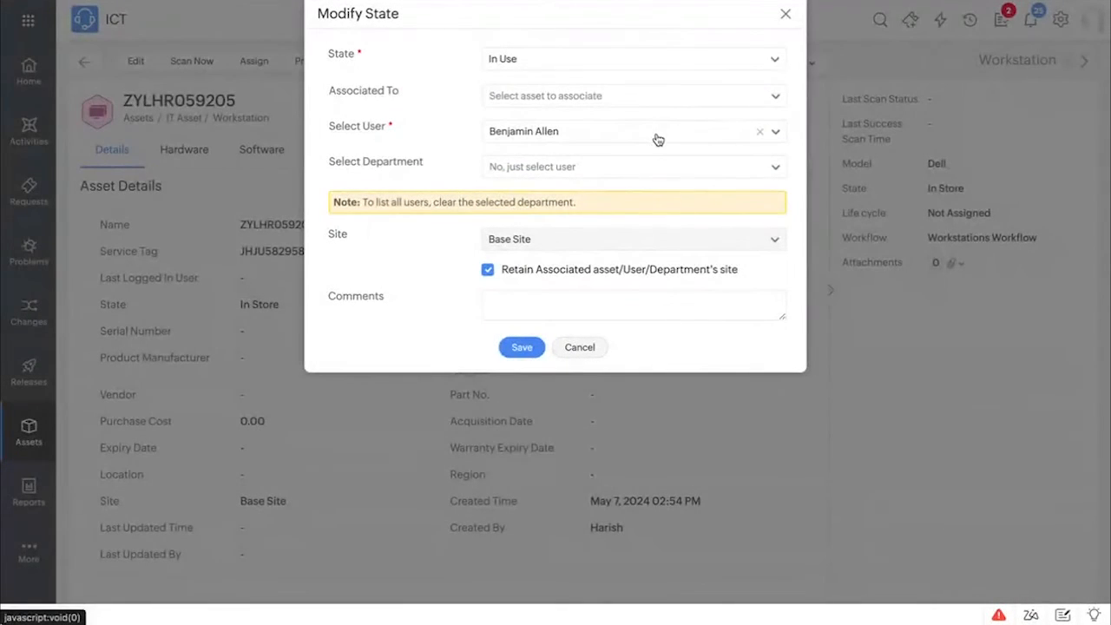
{"action": "left_click", "coordinate": [523, 349]}
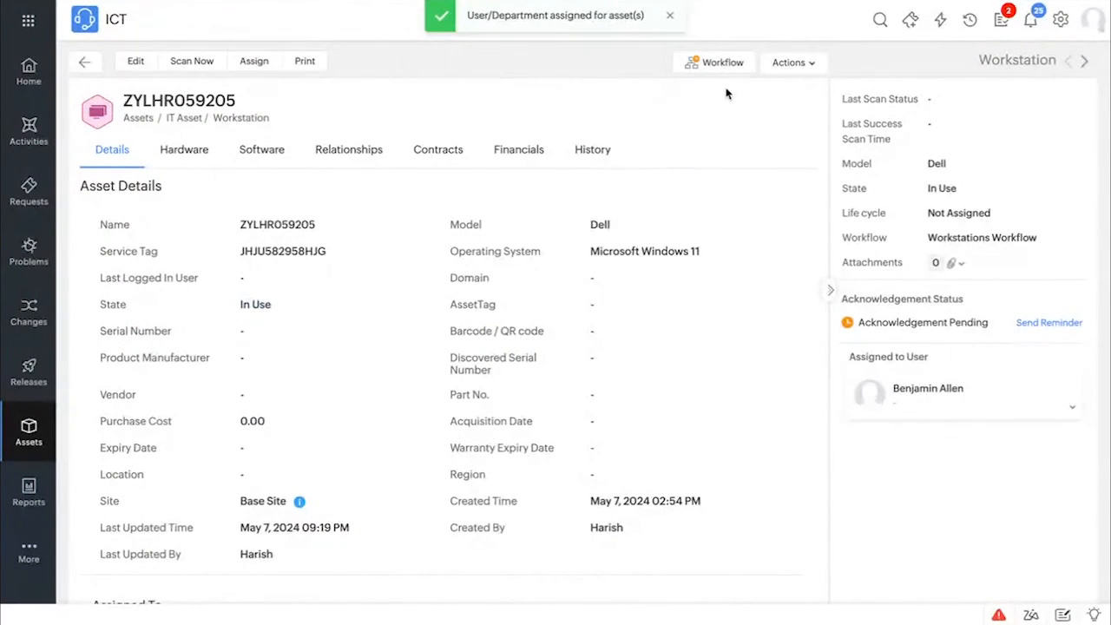
Step: Review the workstation's workflow execution again, following the path past Wait for Assignment through In Use to Asset Assignment?
{"action": "left_click", "coordinate": [712, 66]}
{"action": "left_click", "coordinate": [712, 66]}
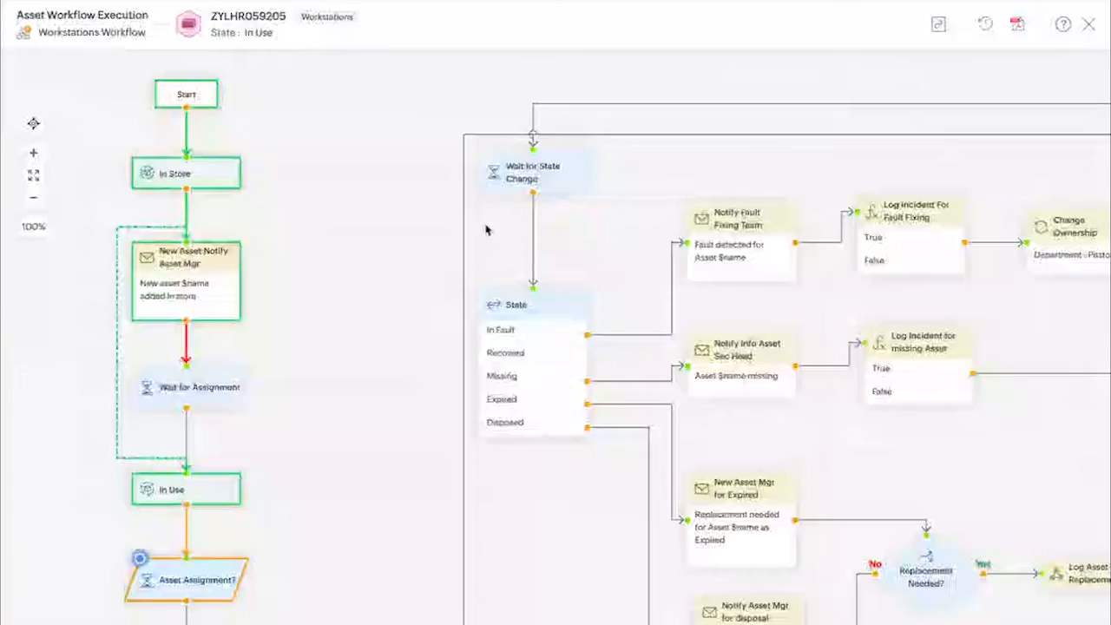
{"action": "left_click_drag", "start_coordinate": [276, 462], "coordinate": [418, 450]}
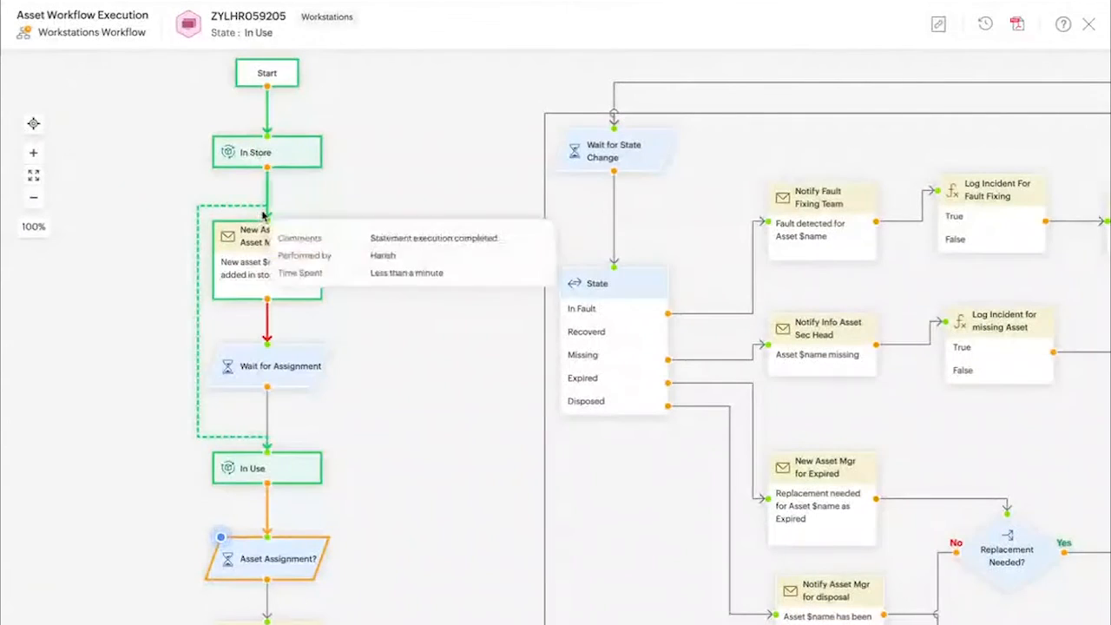
{"action": "mouse_move", "coordinate": [349, 439]}
{"action": "left_mouse_down"}
{"action": "mouse_move", "coordinate": [365, 248]}
{"action": "mouse_move", "coordinate": [338, 441]}
{"action": "left_mouse_up"}
{"action": "scroll", "coordinate": [339, 441], "scroll_direction": "down", "scroll_amount": 5}
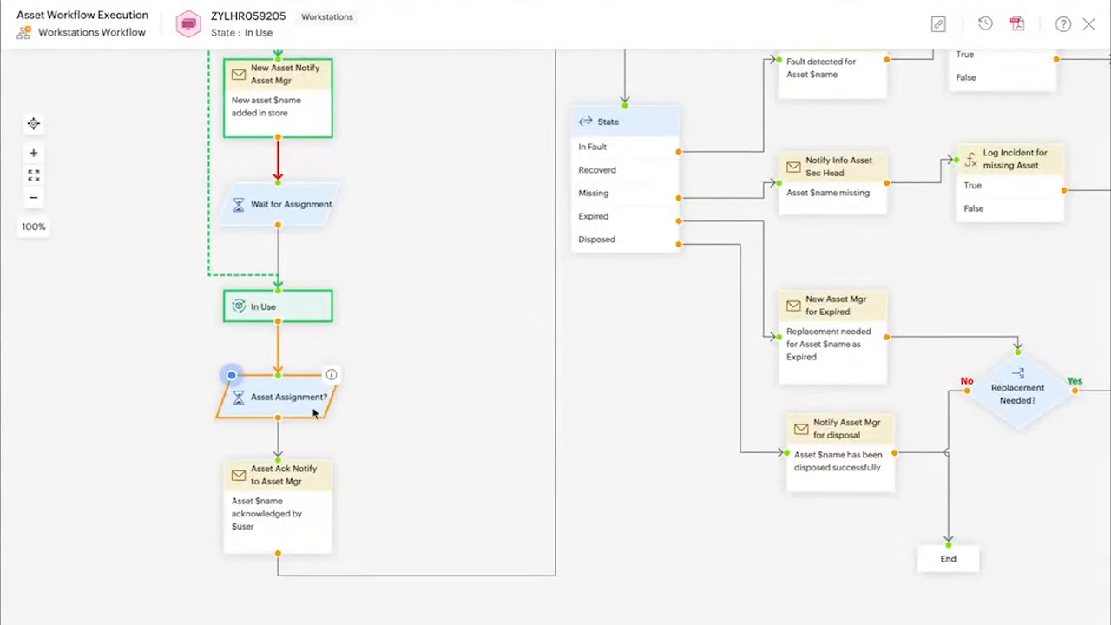
{"action": "scroll", "coordinate": [488, 481], "scroll_direction": "up", "scroll_amount": 3}
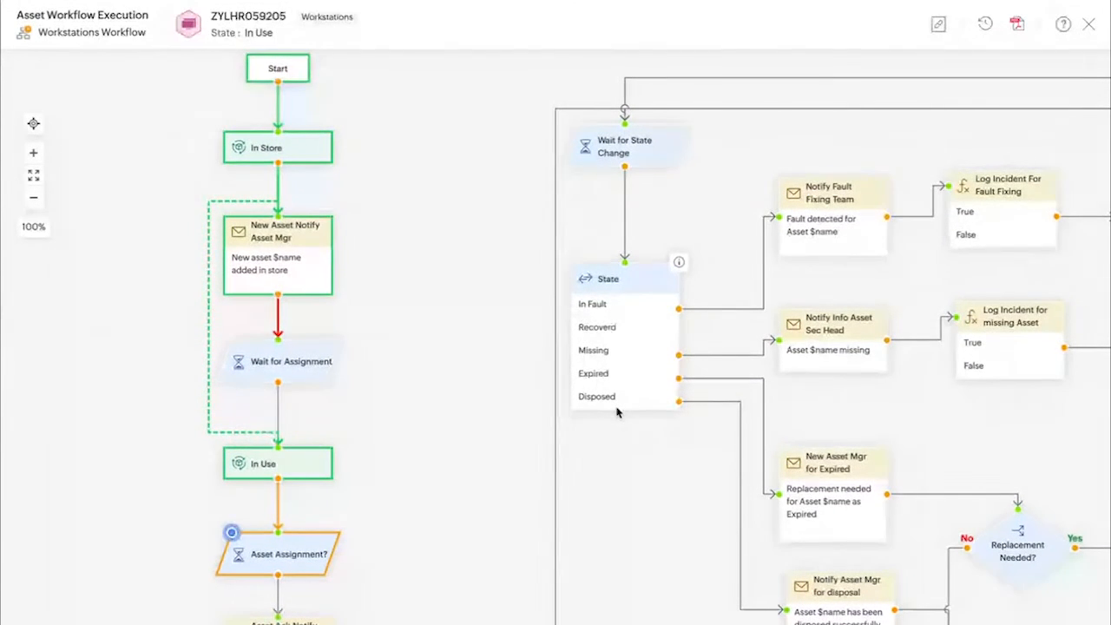
{"action": "scroll", "coordinate": [502, 298], "scroll_direction": "up", "scroll_amount": 1}
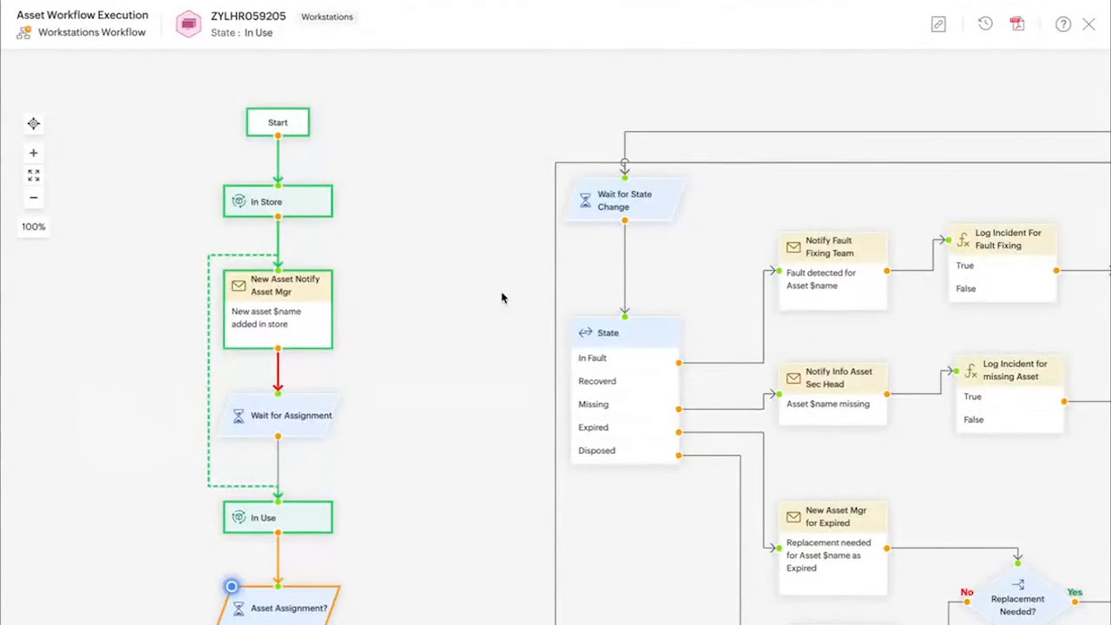
{"action": "left_click", "coordinate": [1090, 25]}
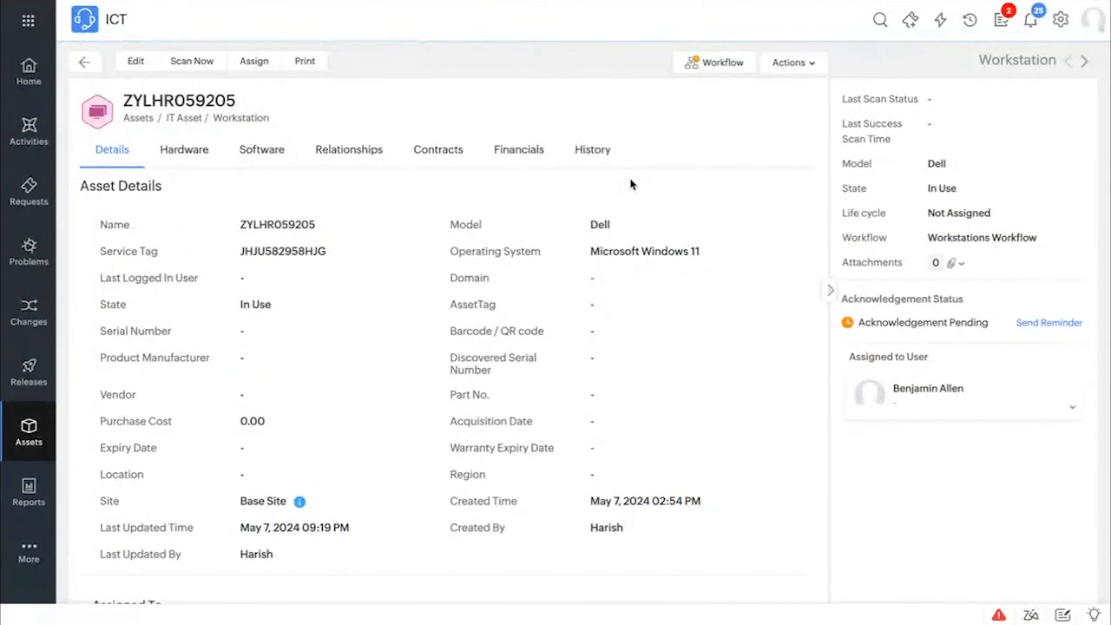
{"action": "left_click", "coordinate": [1061, 19]}
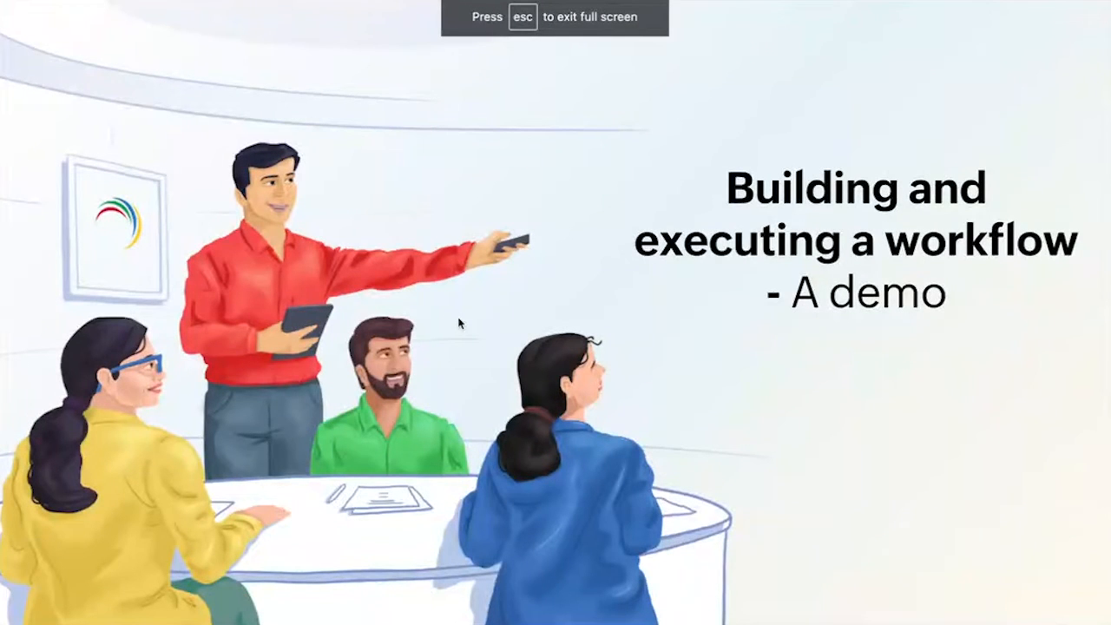
{"action": "key", "text": "Right"}
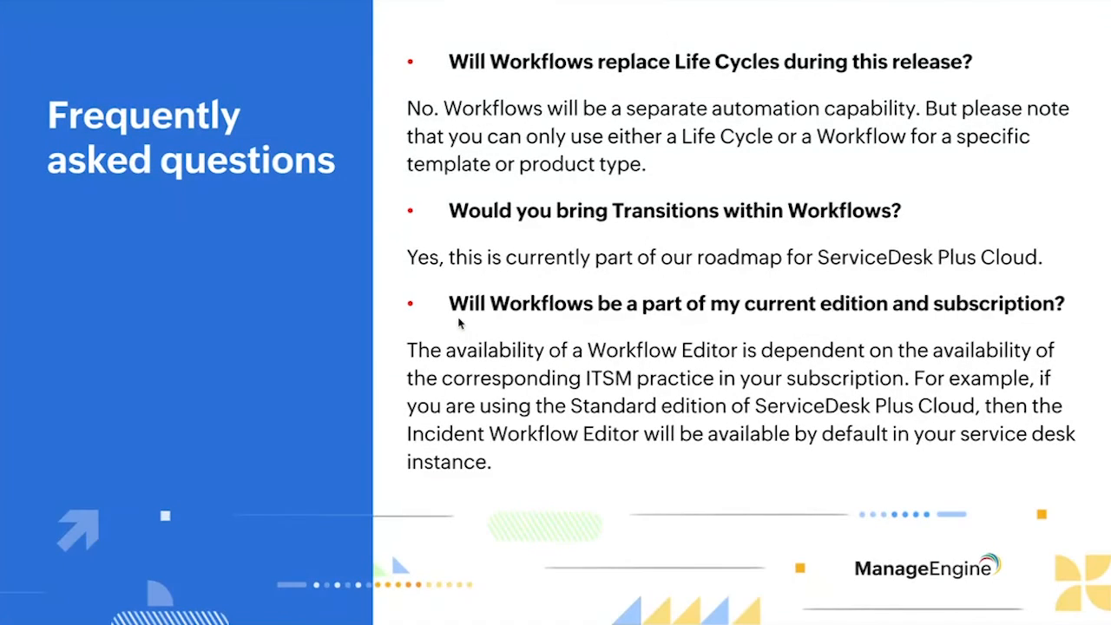